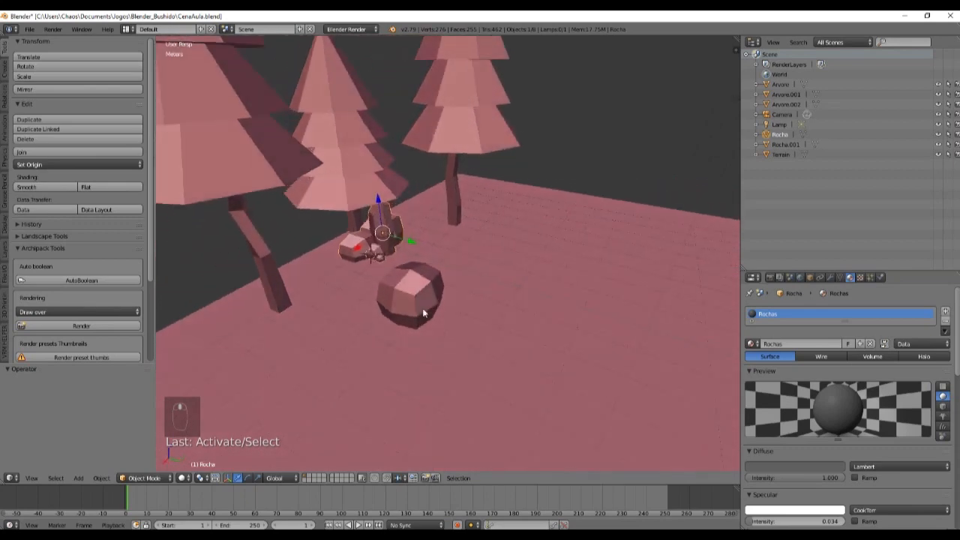
Select the lone round rock and move its mesh about 4.11 m along Y in Edit Mode, leaving its origin in place.
scroll(396, 307, "up", 3)
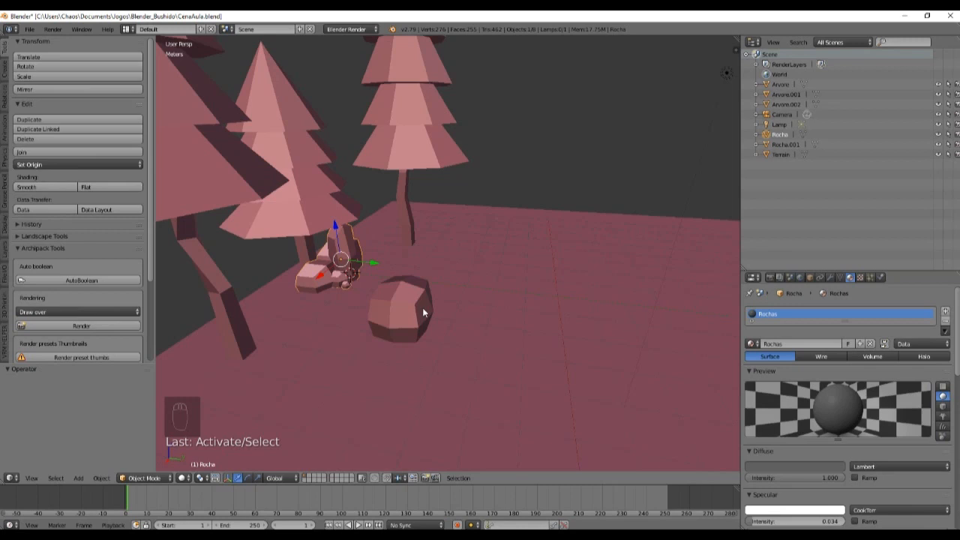
right_click(422, 312)
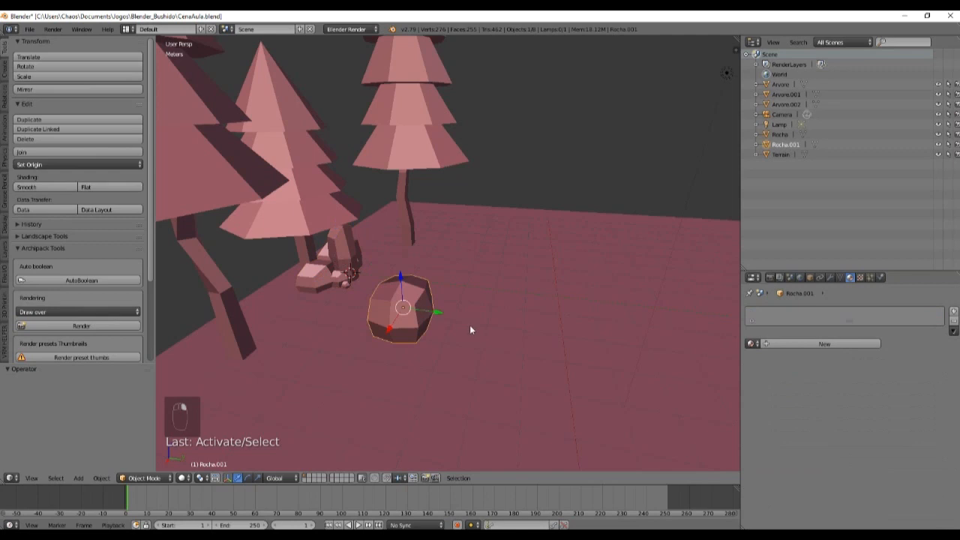
mouse_move(469, 325)
middle_mouse_down()
mouse_move(441, 322)
mouse_move(469, 331)
middle_mouse_up()
key("Tab")
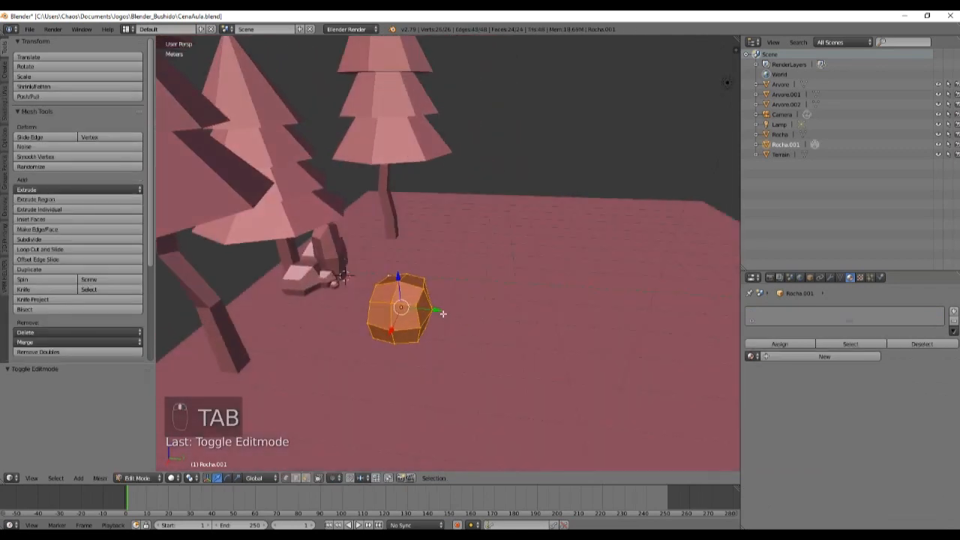
key("g")
left_click(596, 316)
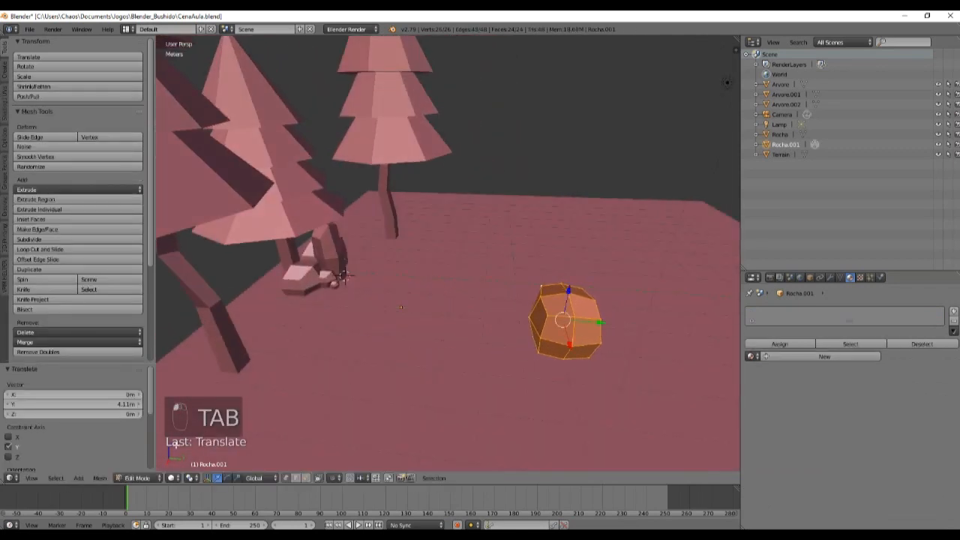
middle_click_drag(481, 388, 450, 366)
key("Tab")
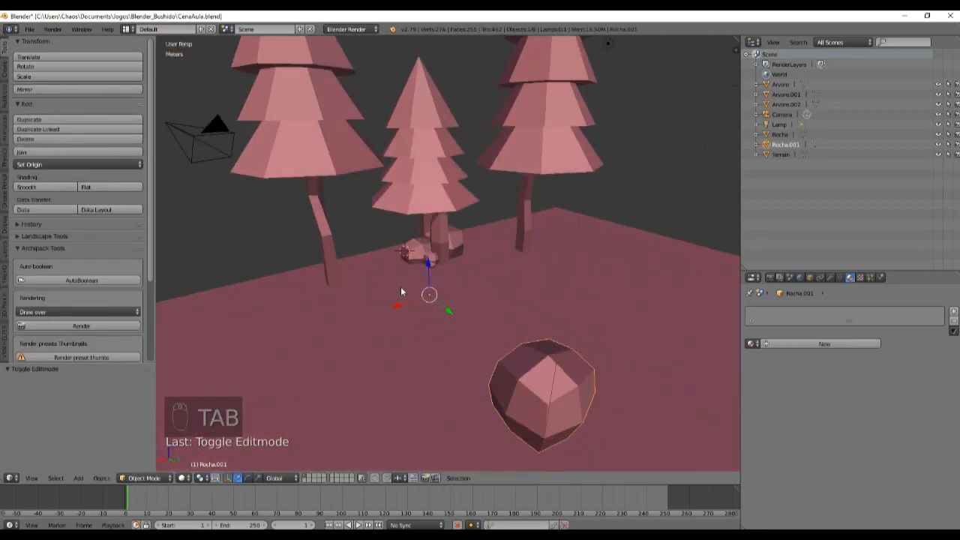
Move the rock's mesh about -3.75 m along Y in Edit Mode, back toward its origin.
middle_click_drag(455, 330, 502, 339)
left_click_drag(439, 308, 459, 315)
key("Tab")
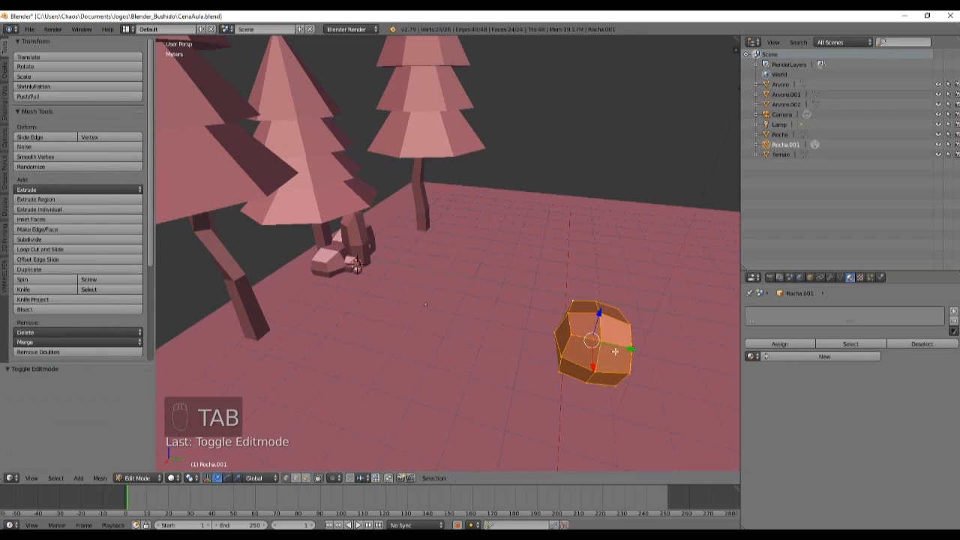
left_click_drag(635, 350, 475, 342)
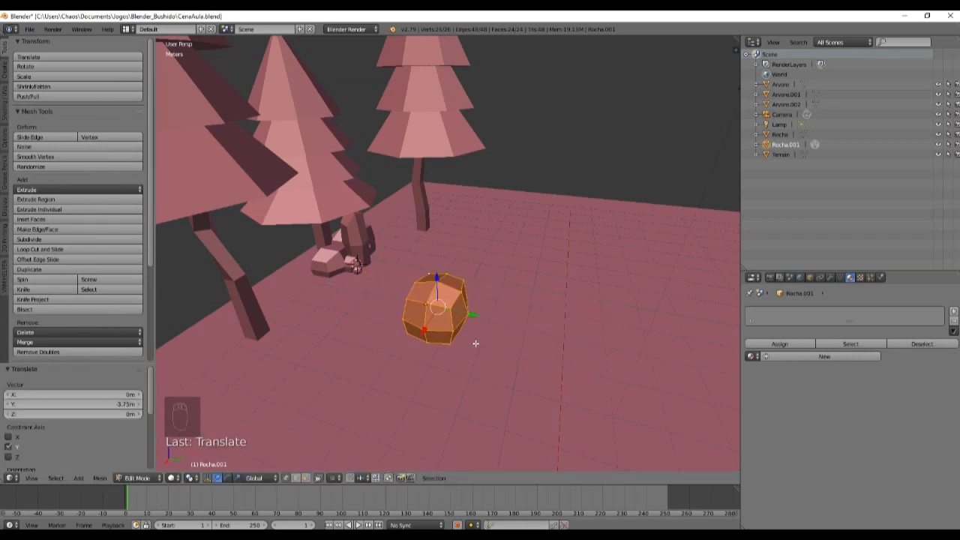
key("Tab")
Shift the rock a further -33.3 cm or so along Y to line it up with its origin.
middle_click_drag(481, 349, 461, 303)
mouse_move(461, 303)
left_mouse_down()
mouse_move(520, 312)
mouse_move(450, 304)
mouse_move(540, 322)
mouse_move(450, 300)
left_mouse_up()
middle_click_drag(465, 348, 448, 298)
scroll(437, 328, "up", 4)
middle_click_drag(454, 350, 383, 400)
scroll(471, 363, "down", 3)
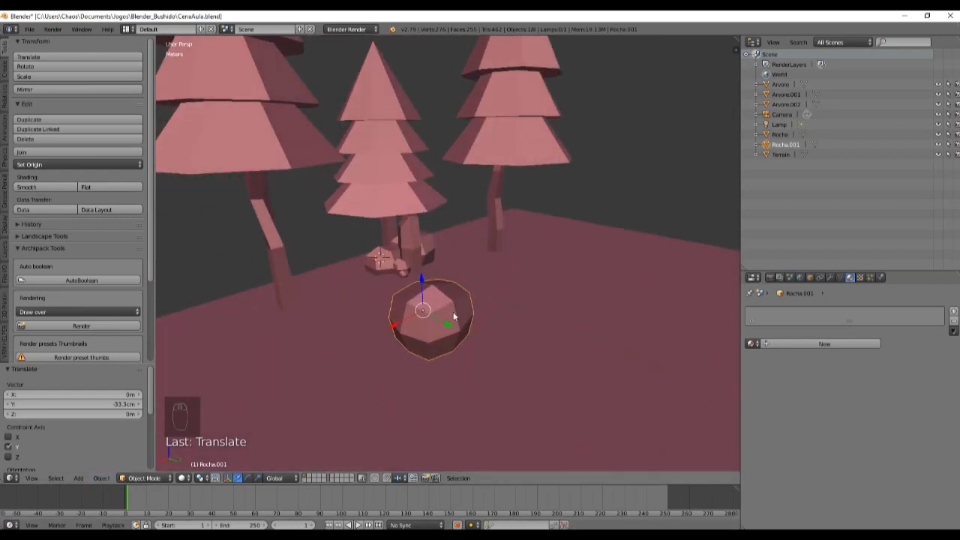
Set the rock's origin to its geometry with Origin to Geometry.
left_click(102, 479)
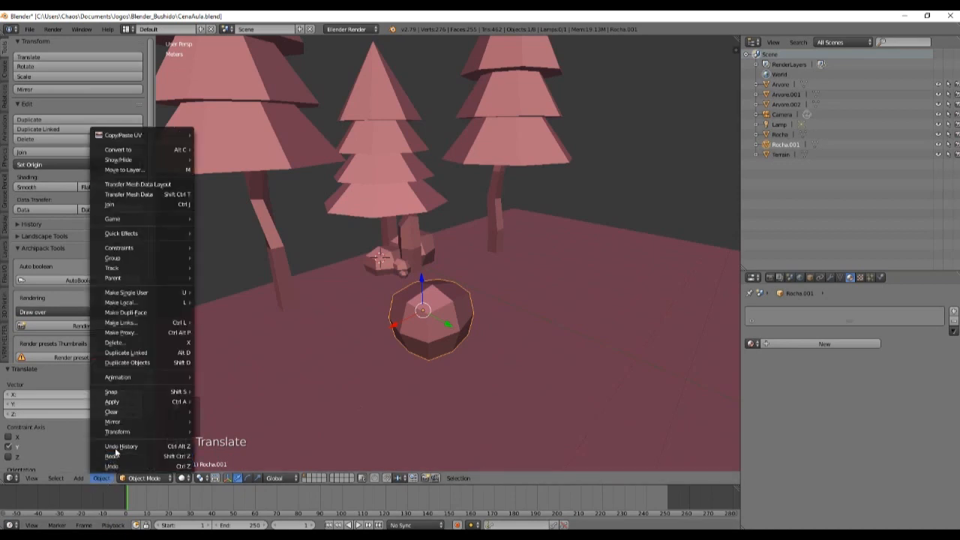
mouse_move(146, 431)
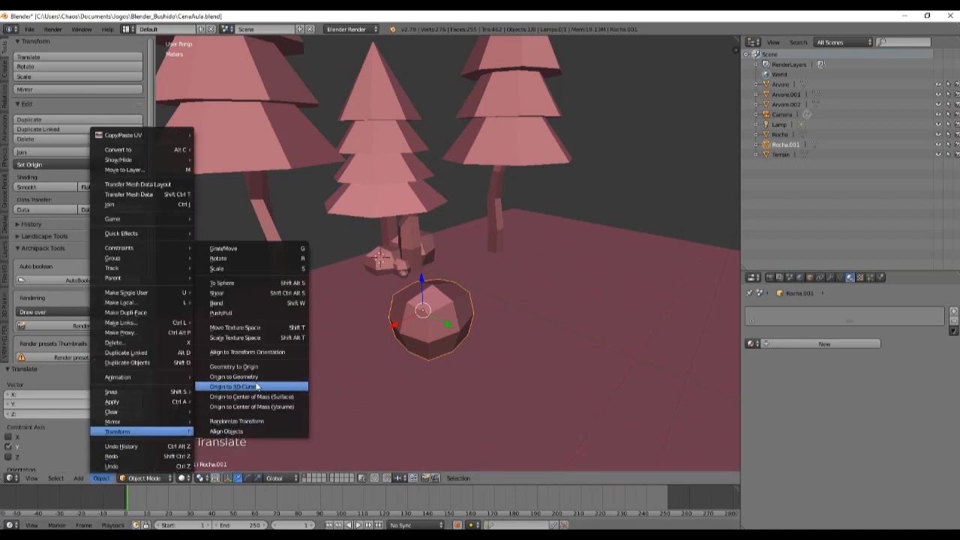
left_click(256, 376)
middle_click_drag(463, 386, 496, 405)
scroll(435, 382, "down", 3)
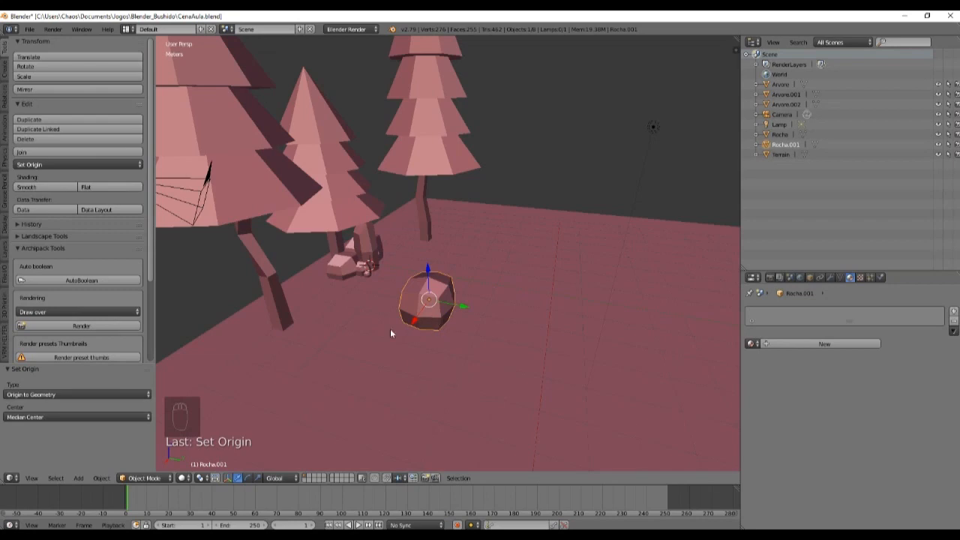
Place the 3D cursor on the lower side of the round rock in the perspective view.
middle_click_drag(414, 345, 472, 334)
scroll(448, 351, "up", 2)
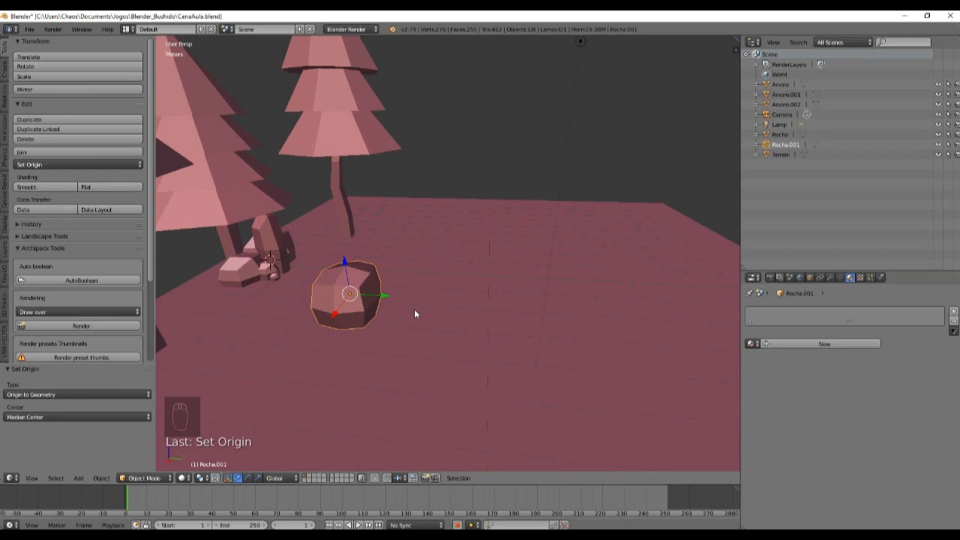
scroll(370, 318, "up", 3)
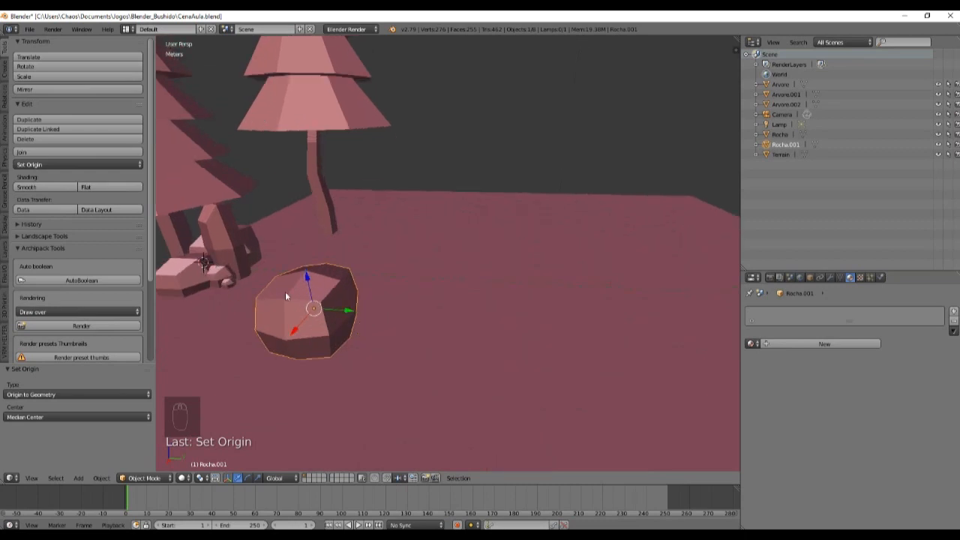
middle_click_drag(285, 292, 285, 290)
middle_click_drag(274, 336, 630, 271)
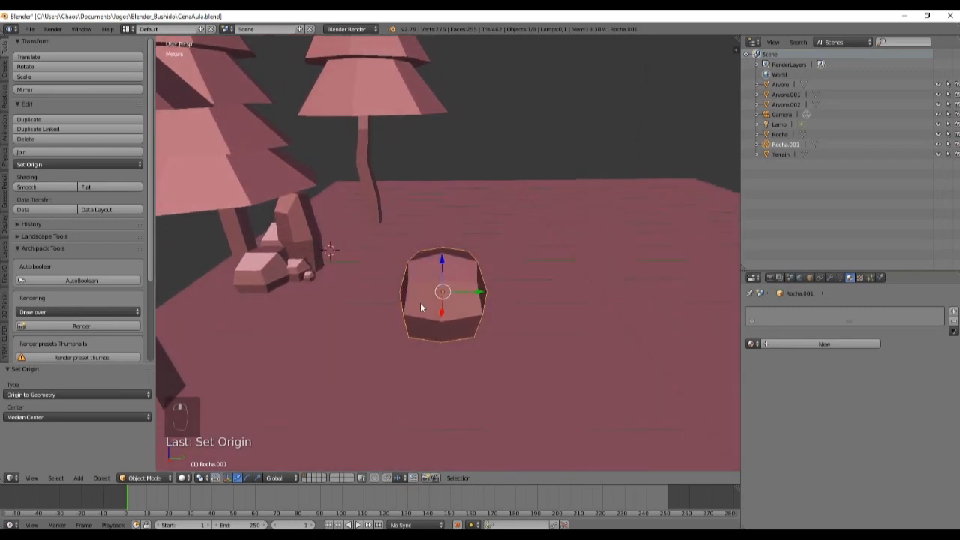
middle_click_drag(420, 302, 450, 291)
left_click(390, 296)
left_click(381, 327)
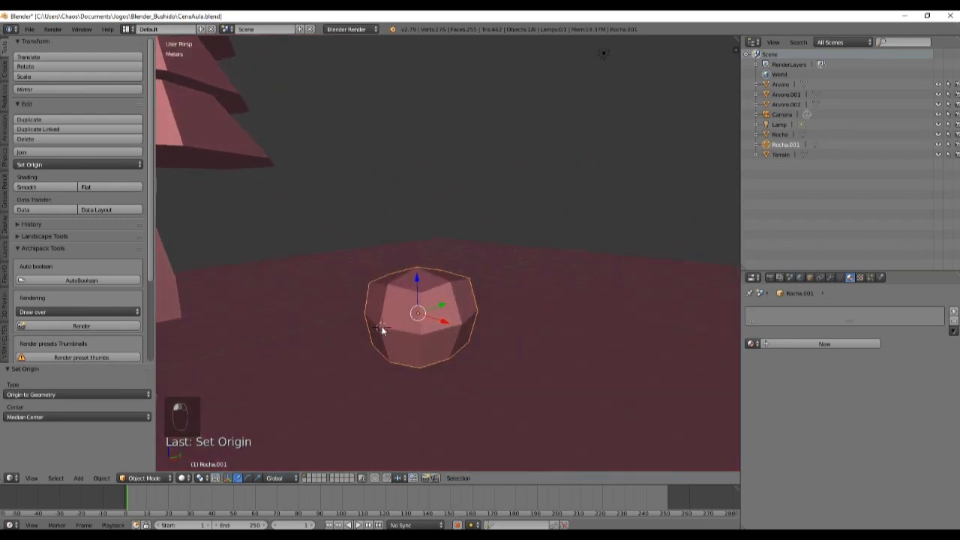
Reposition the 3D cursor against the rock's side and check its placement from several angles.
middle_click_drag(381, 327, 421, 379)
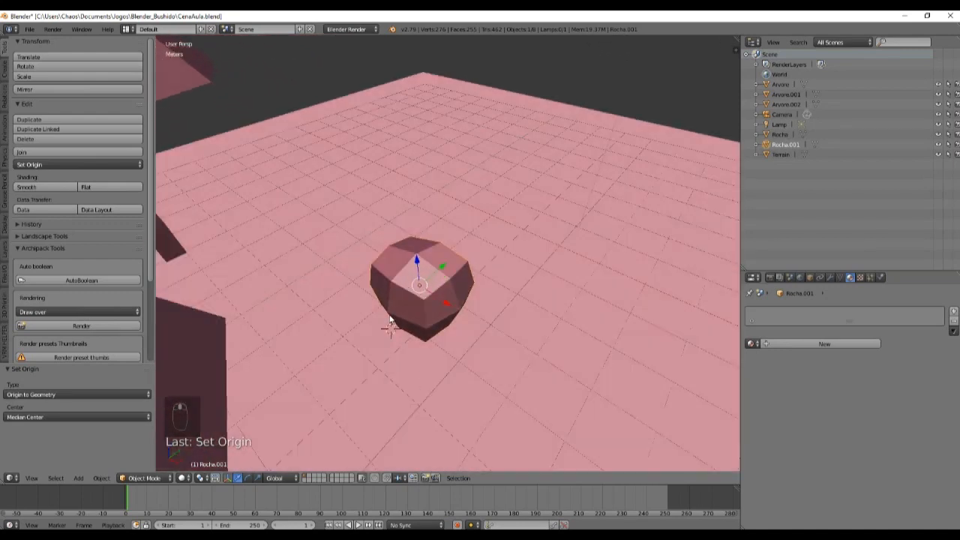
middle_click_drag(418, 333, 397, 328)
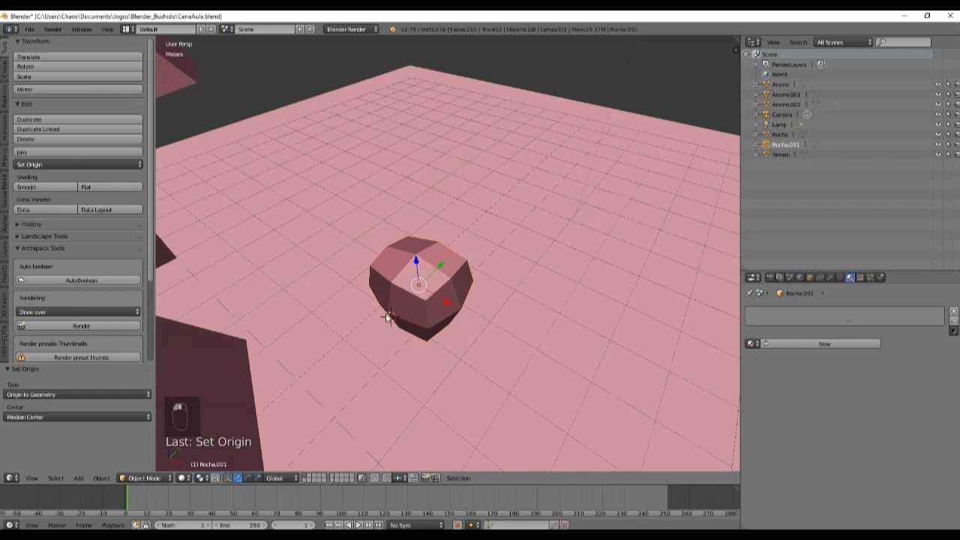
left_click(390, 314)
middle_click_drag(477, 355, 405, 350)
left_click(388, 316)
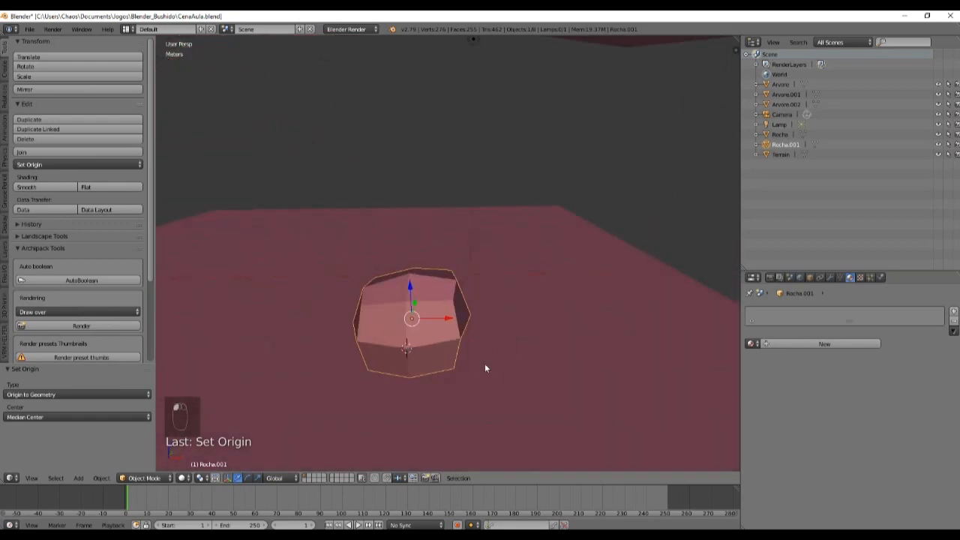
middle_click_drag(485, 364, 372, 359)
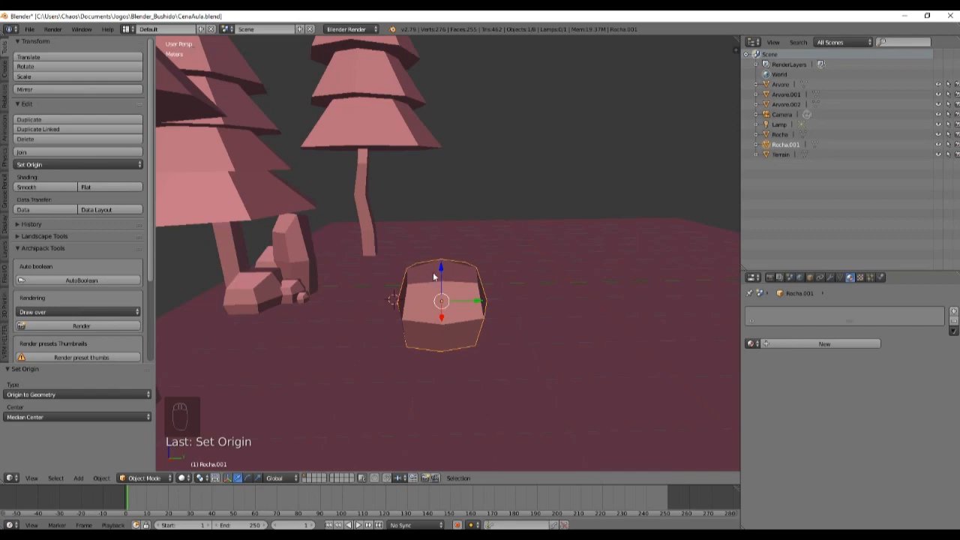
middle_click_drag(435, 303, 398, 323)
Inspect the scene in orthographic front, right and back views, and in perspective top, bottom and front views.
key("KP_5")
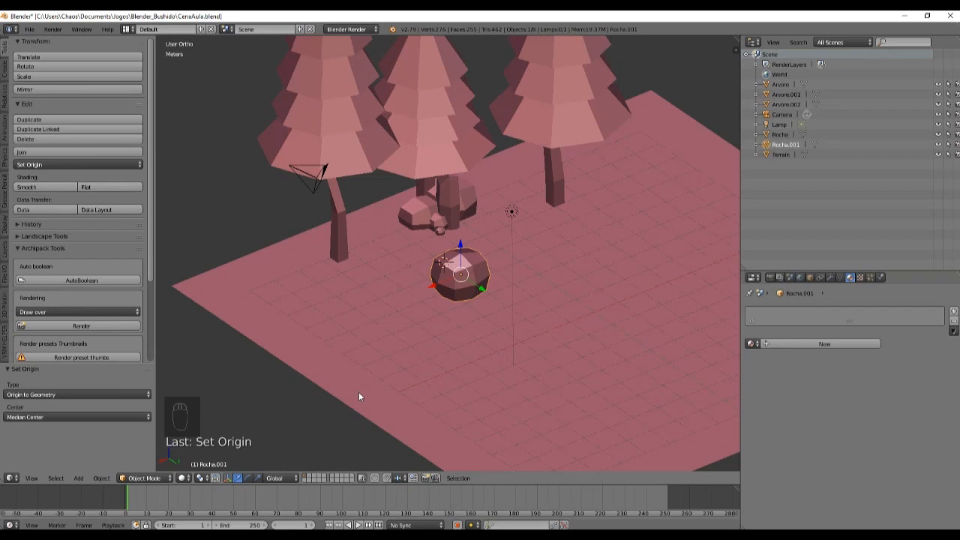
key("KP_1")
key("KP_3")
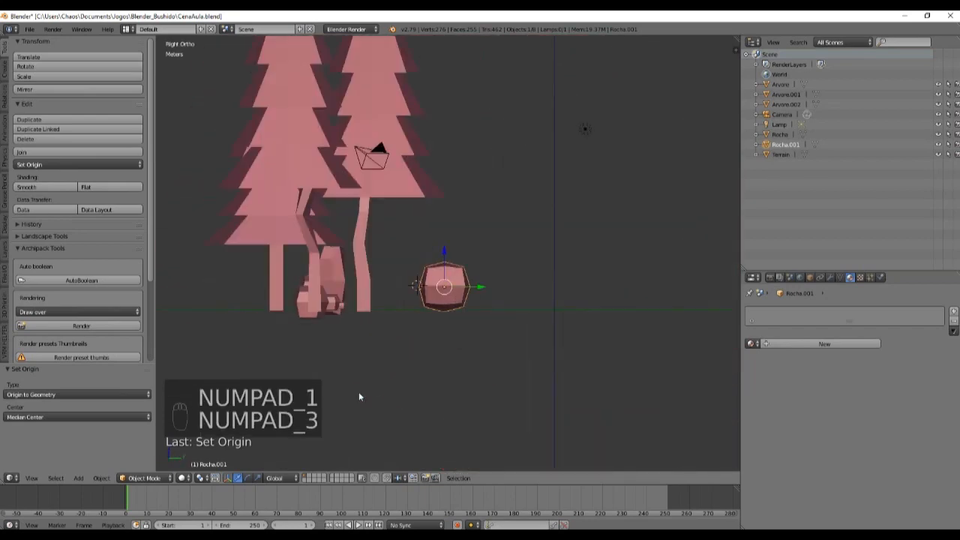
key("ctrl+KP_1")
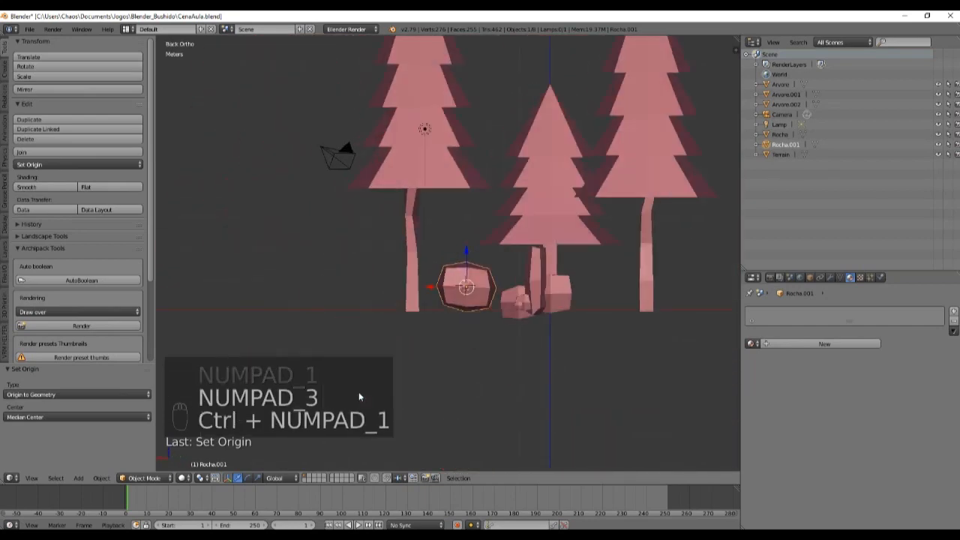
key("KP_5")
key("KP_7")
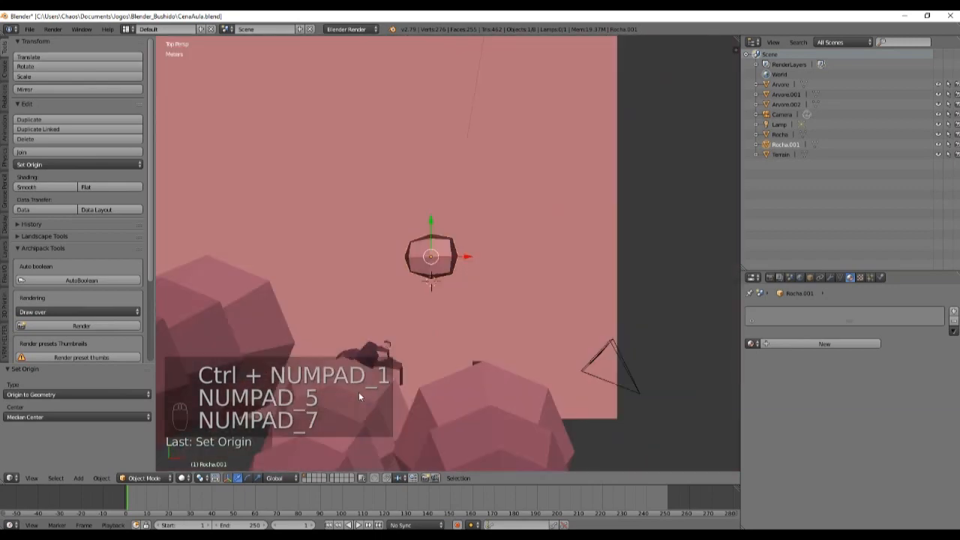
key("ctrl+KP_7")
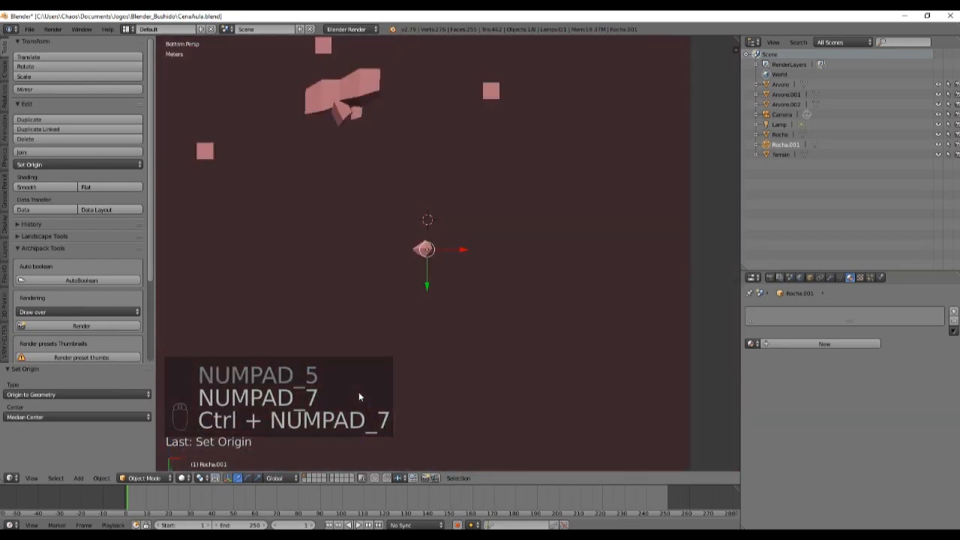
key("KP_1")
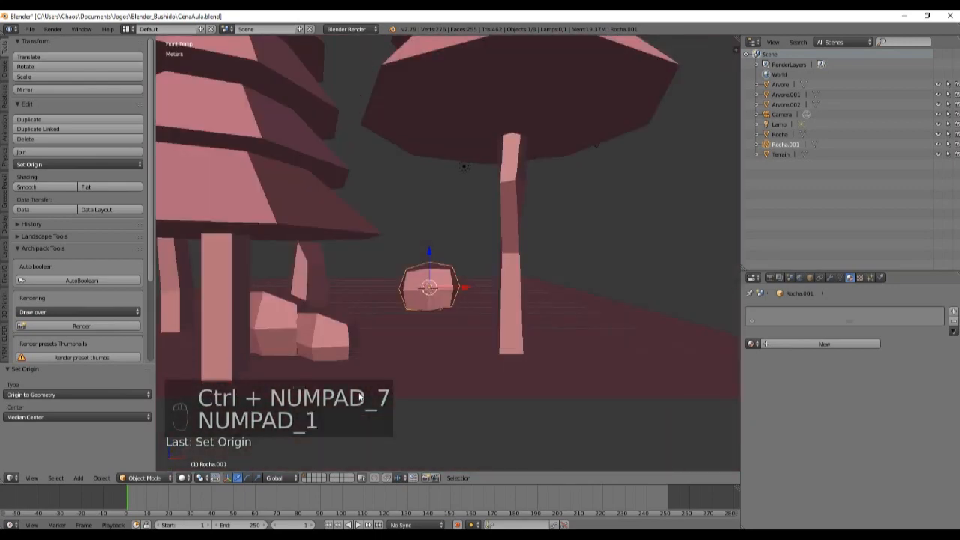
Review the viewport's viewpoint and projection commands, and compare the right and front perspective views.
left_click(31, 479)
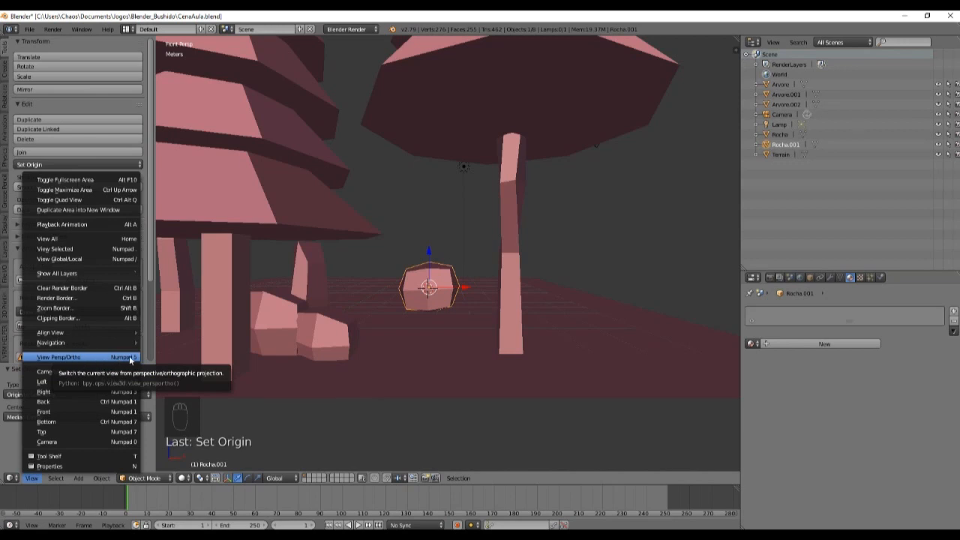
mouse_move(54, 371)
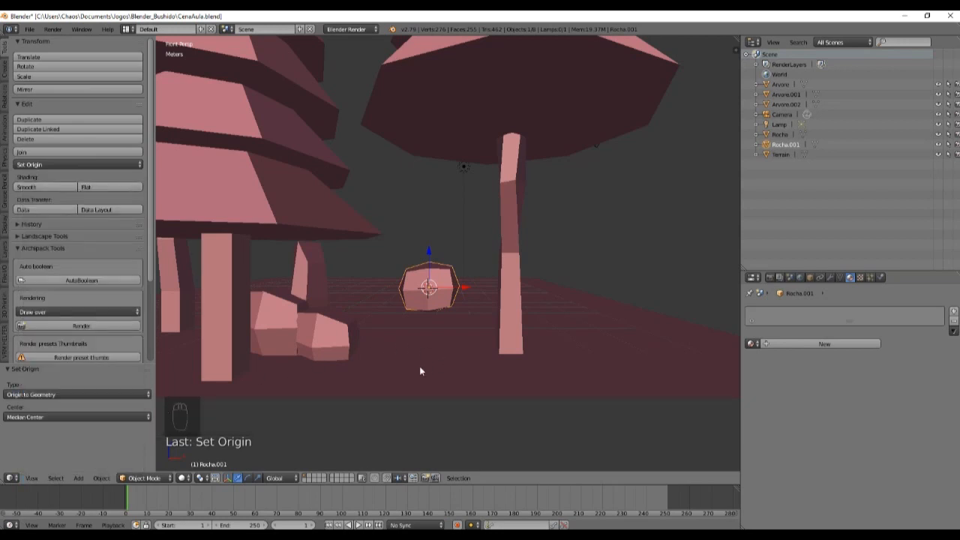
key("KP_3")
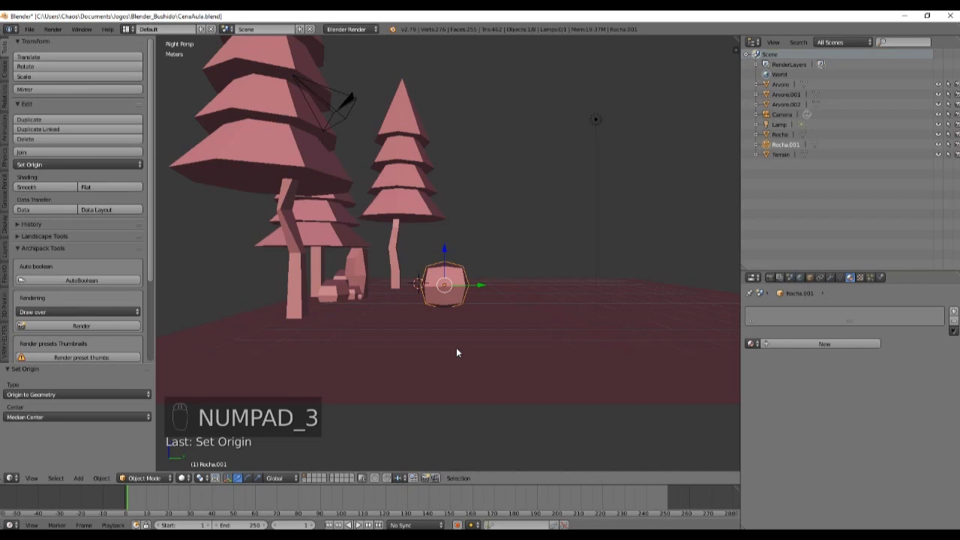
key("KP_1")
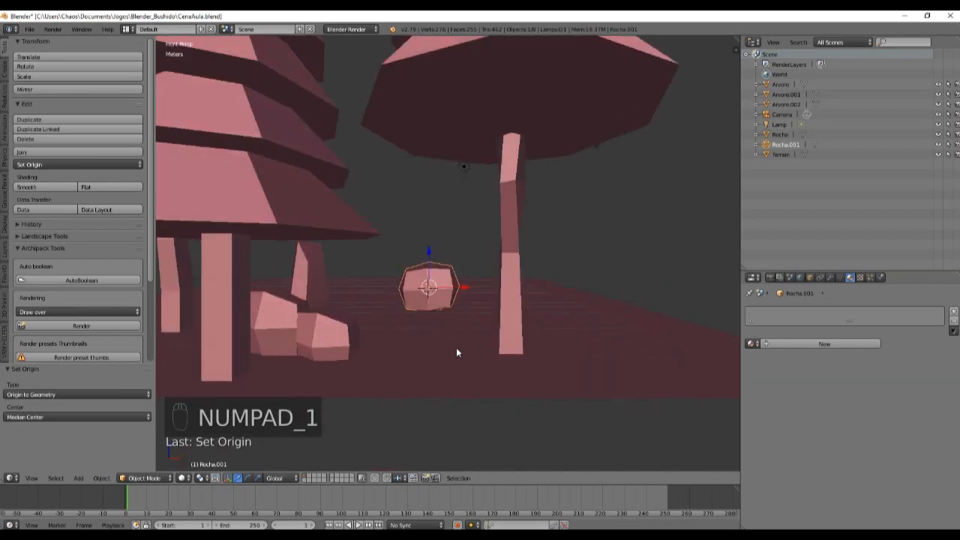
key("KP_3")
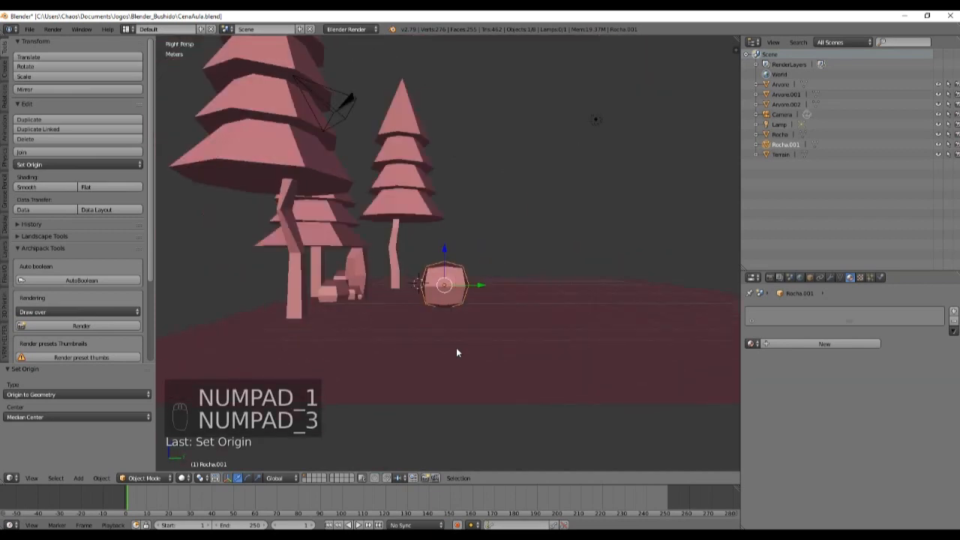
Place the 3D cursor on the rock's outer edge in right orthographic view, and check it from the left and at an angle.
key("KP_5")
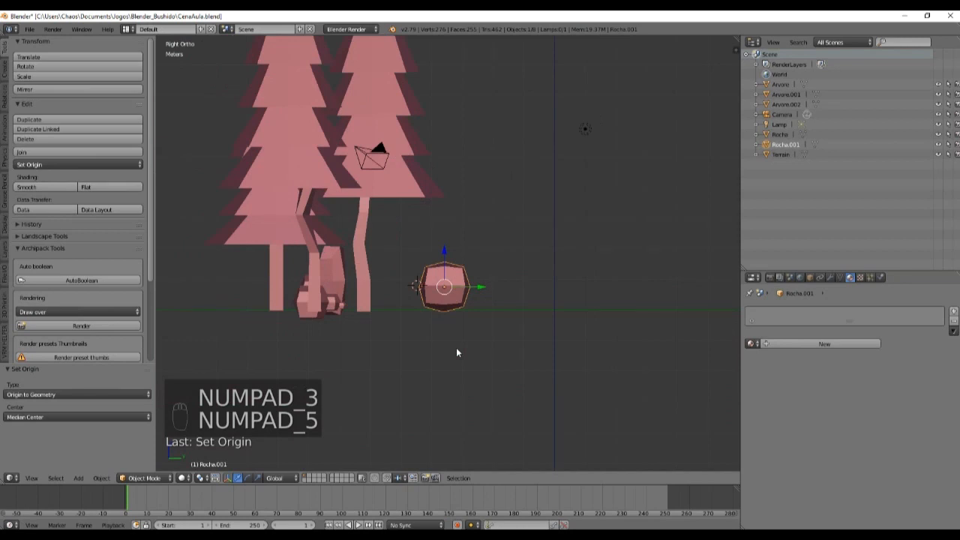
scroll(456, 352, "up", 6)
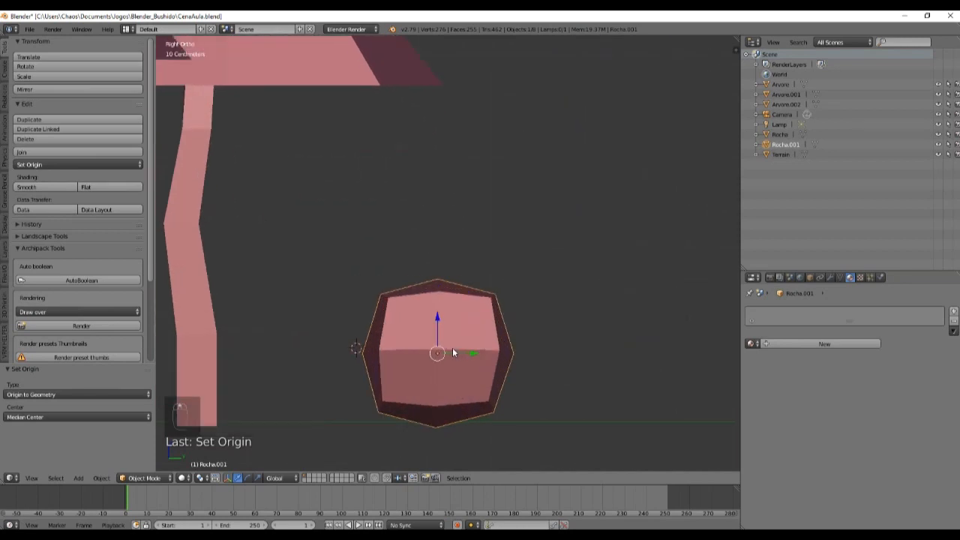
scroll(453, 349, "down", 5, "shift")
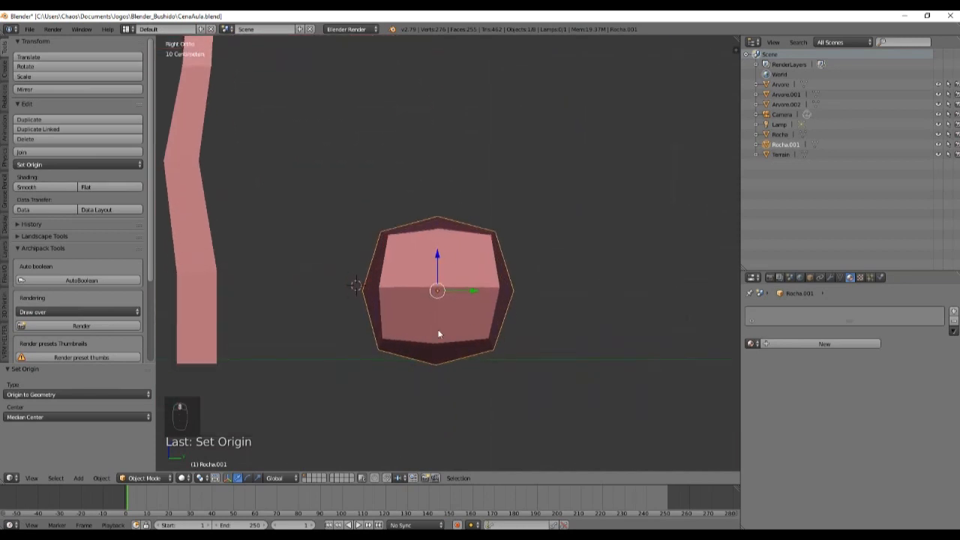
left_click(363, 291)
key("ctrl+KP_3")
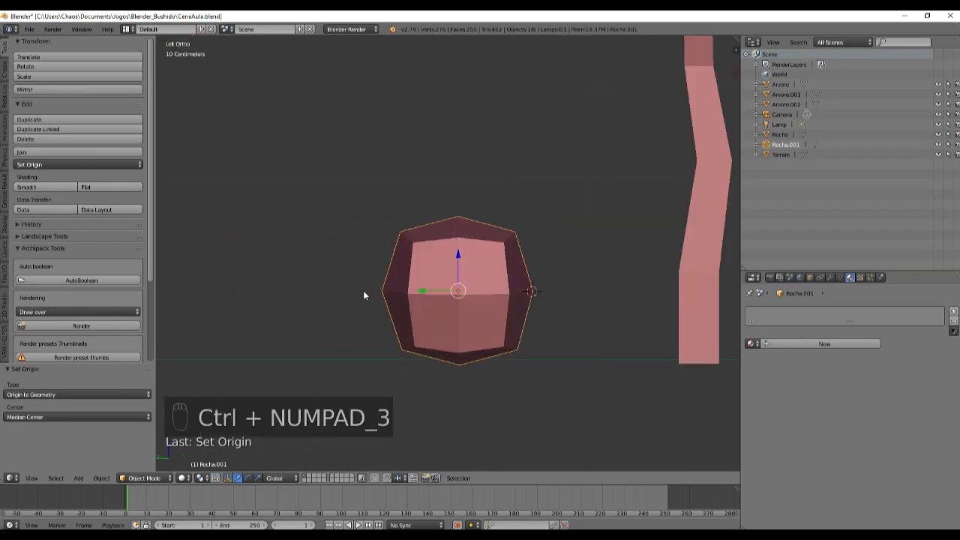
middle_click_drag(363, 295, 304, 278)
scroll(365, 338, "down", 4)
middle_click_drag(407, 337, 475, 362)
scroll(455, 364, "up", 2)
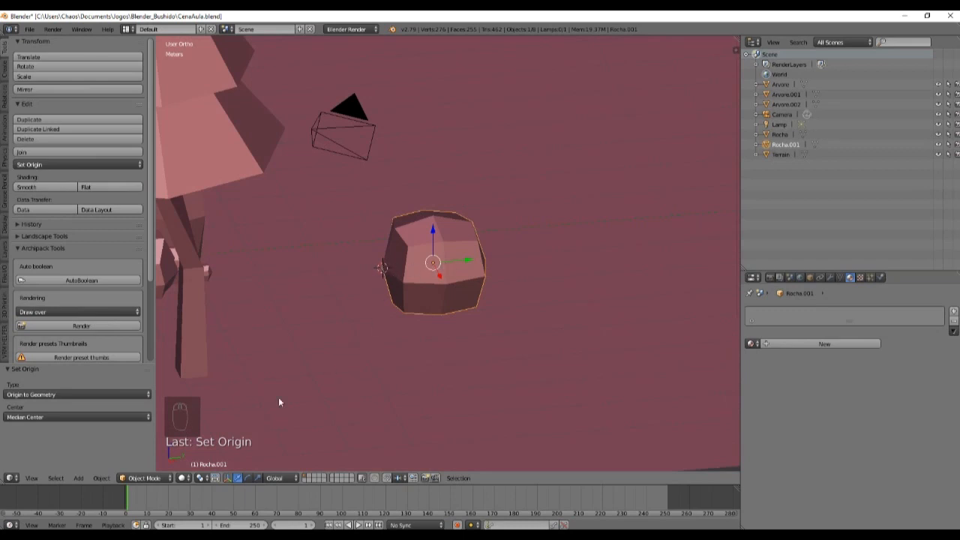
Set the selected rock's origin to the 3D cursor on its outer edge.
left_click(98, 479)
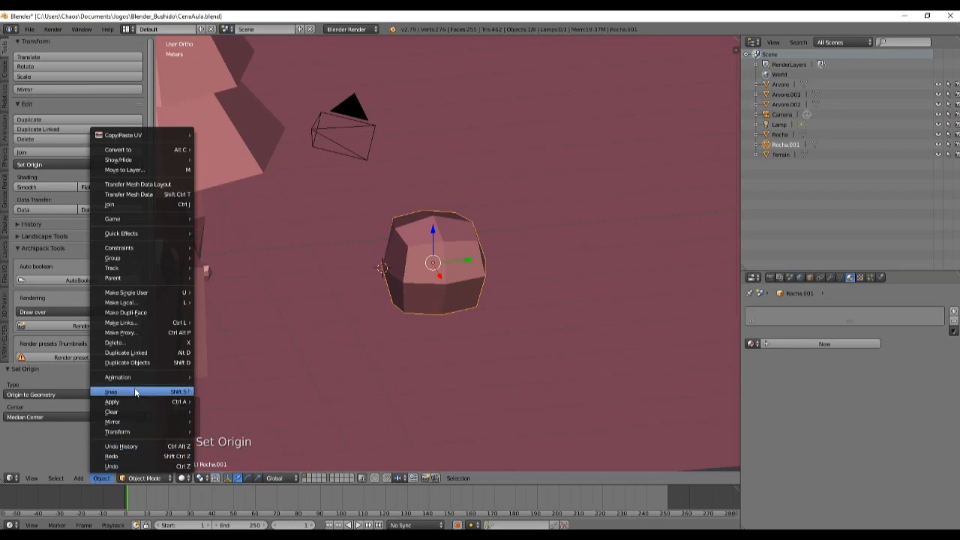
mouse_move(144, 433)
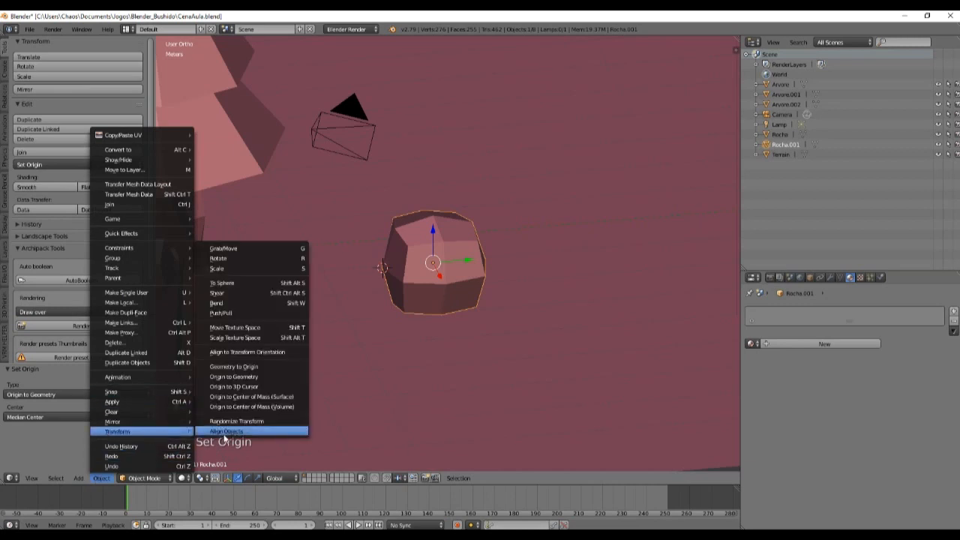
left_click(237, 387)
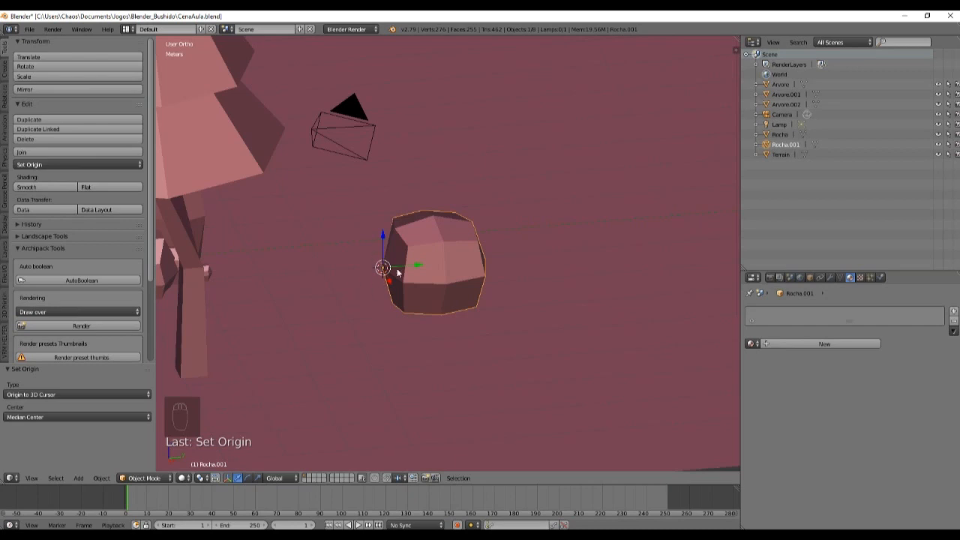
Rotate the rock about its edge origin in right orthographic view, and undo the rotation.
key("KP_3")
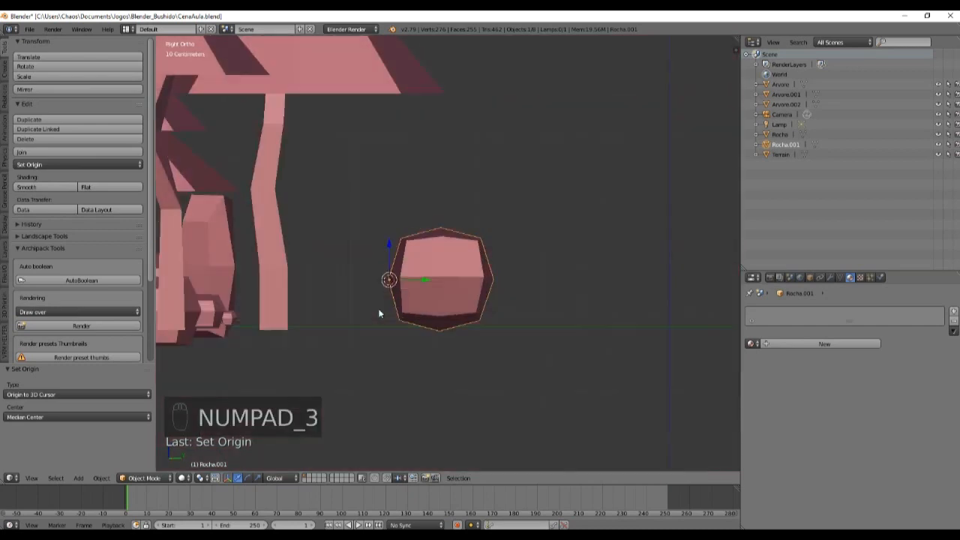
key("r")
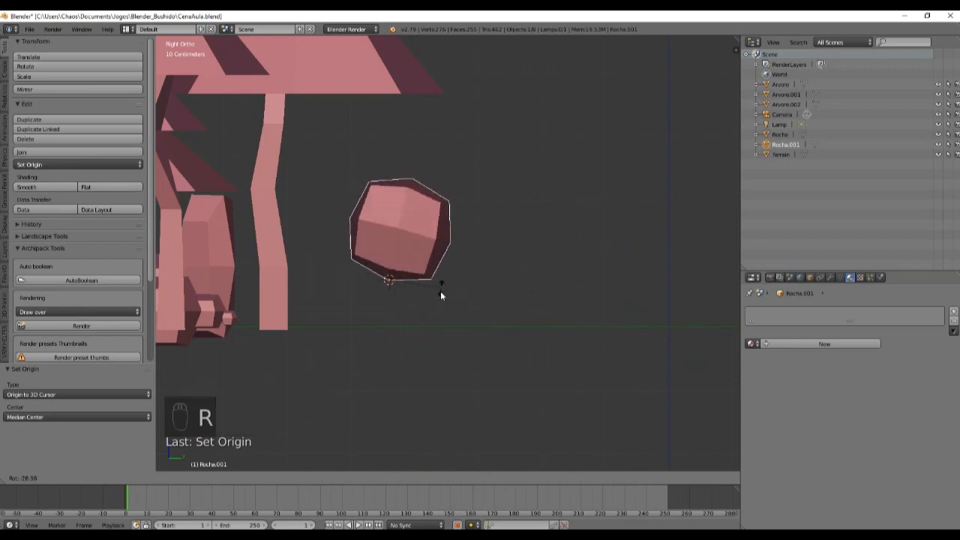
left_click(389, 312)
key("ctrl+z")
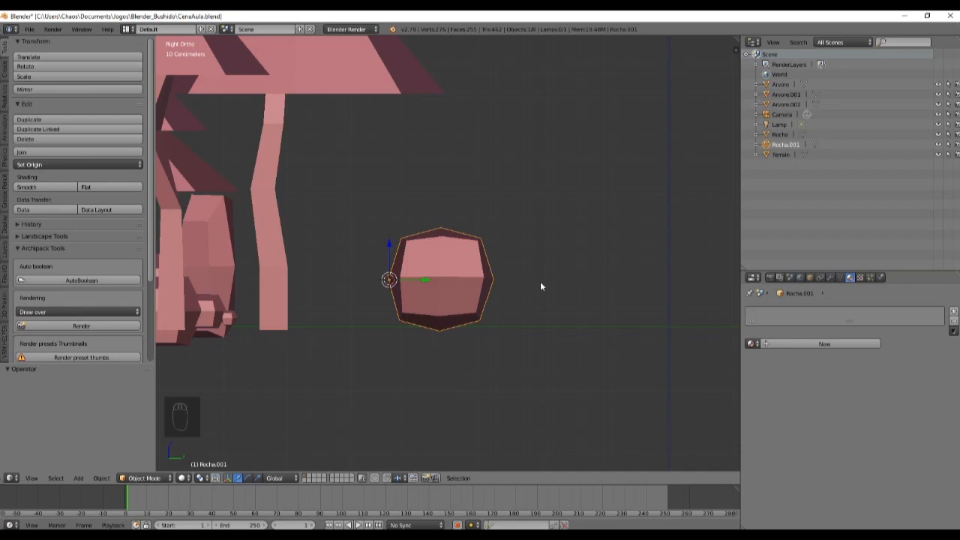
Examine the rock and its off-centre origin from several angles in perspective, with the whole terrain in view.
middle_click_drag(540, 286, 477, 336)
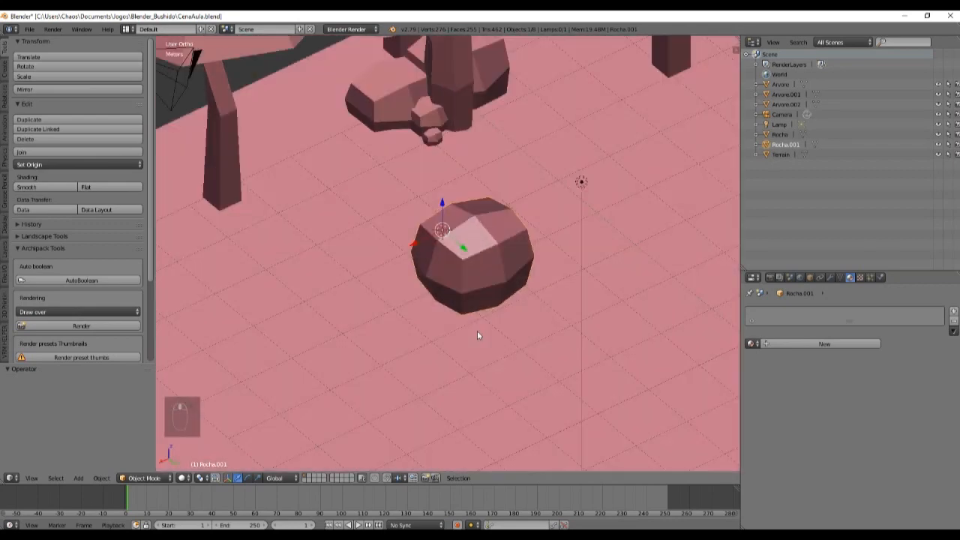
key("KP_5")
scroll(262, 131, "down", 5)
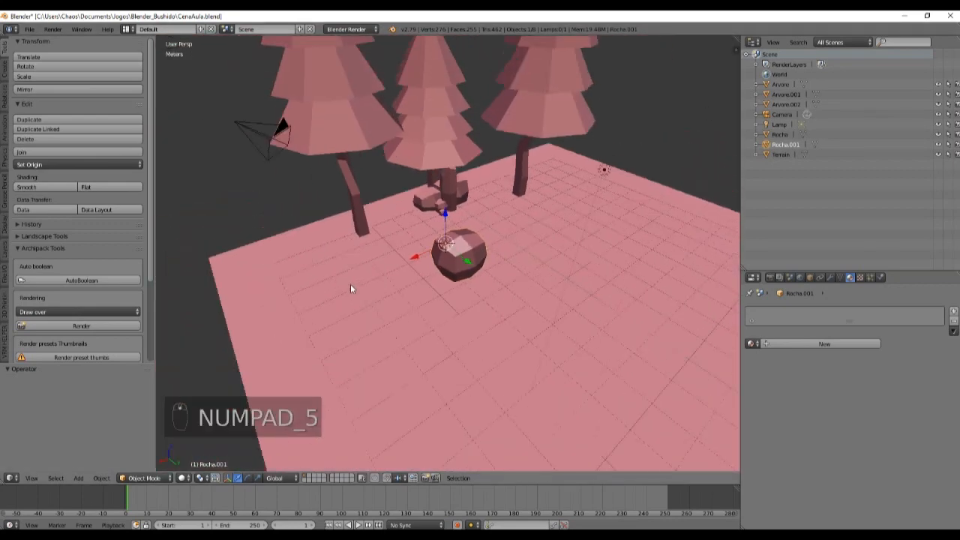
middle_click_drag(369, 350, 392, 332)
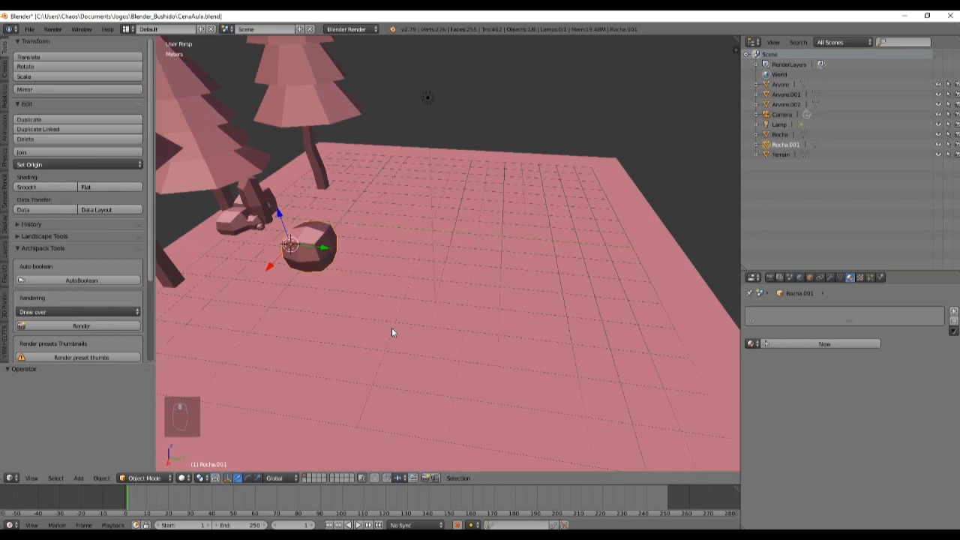
scroll(405, 330, "down", 3)
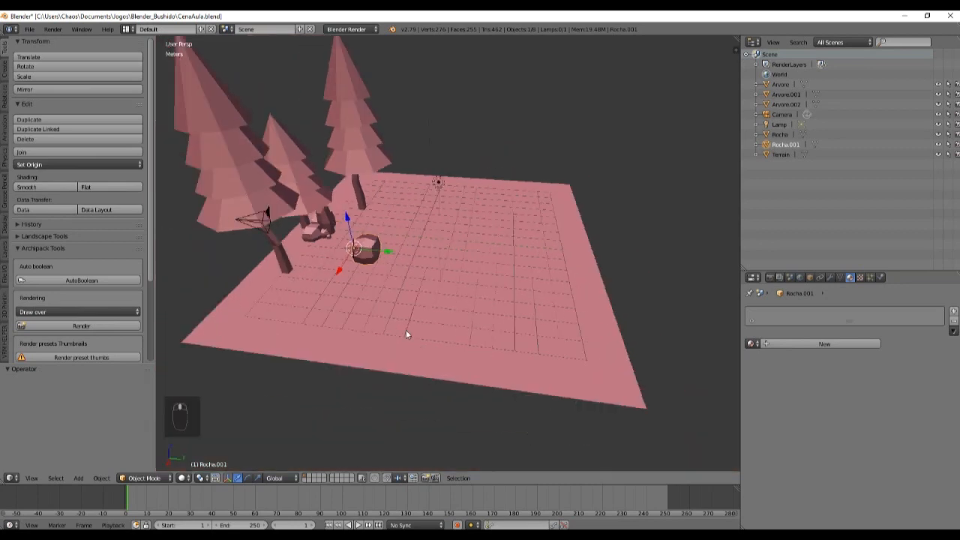
key("shift+a")
mouse_move(406, 335)
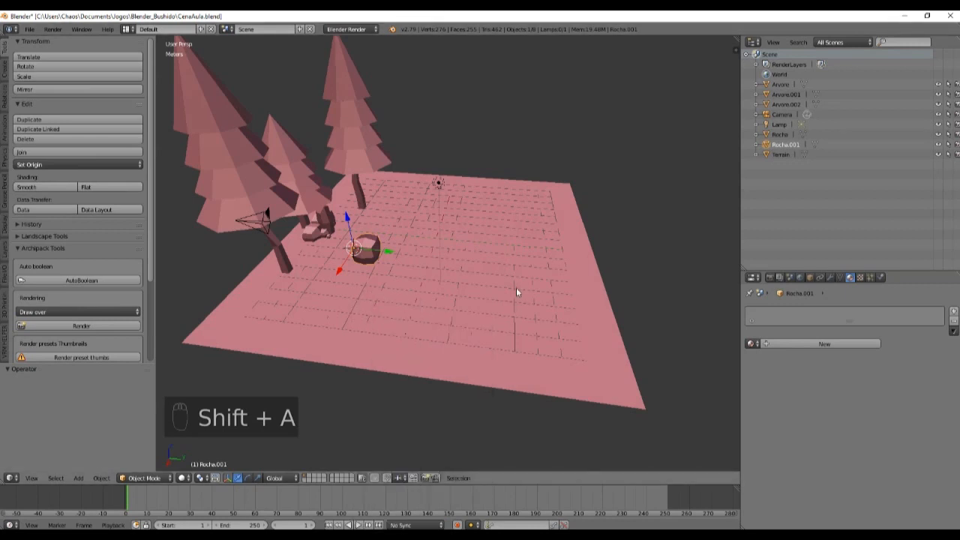
middle_click_drag(470, 309, 492, 315)
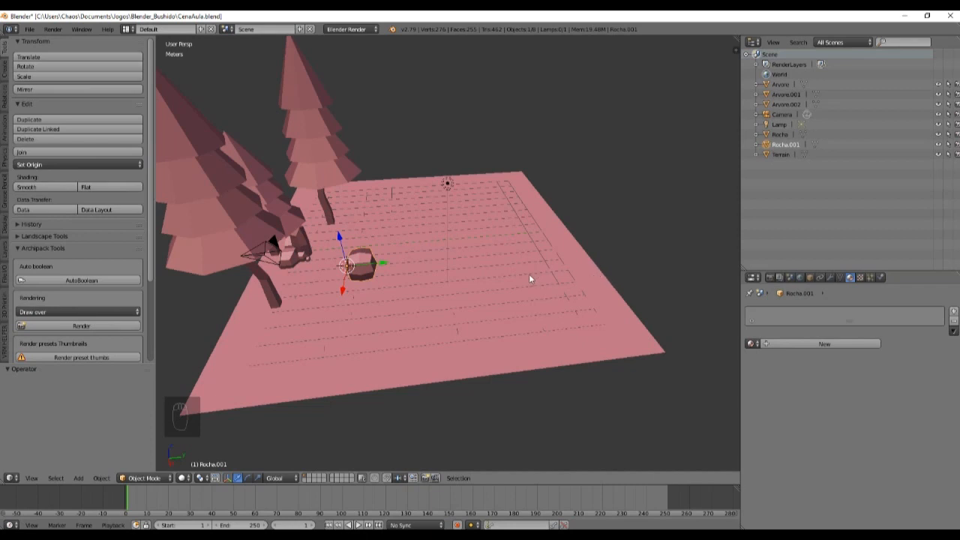
middle_click_drag(500, 283, 384, 274)
Set the selected rock's origin back to its geometry.
scroll(384, 274, "up", 4)
middle_click_drag(287, 235, 381, 230, "shift")
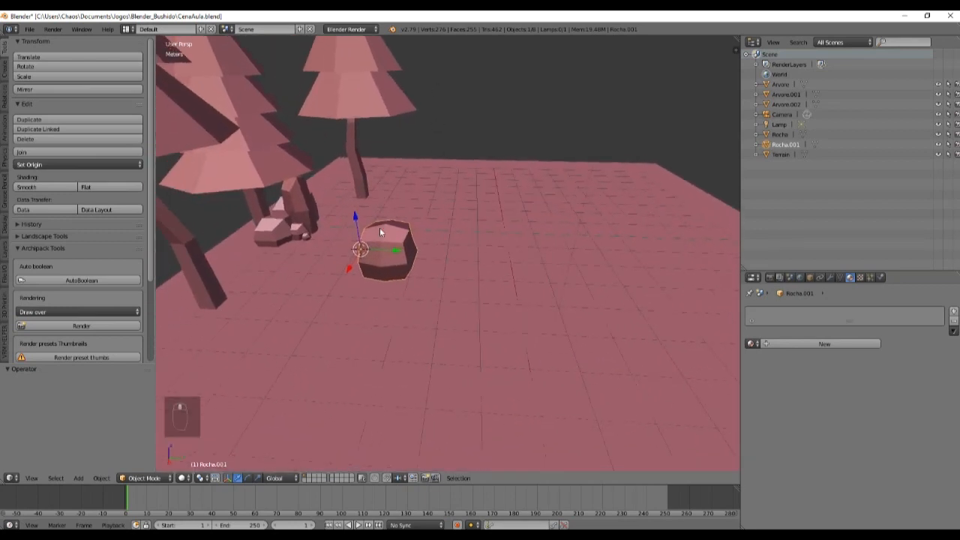
left_click(102, 479)
mouse_move(120, 432)
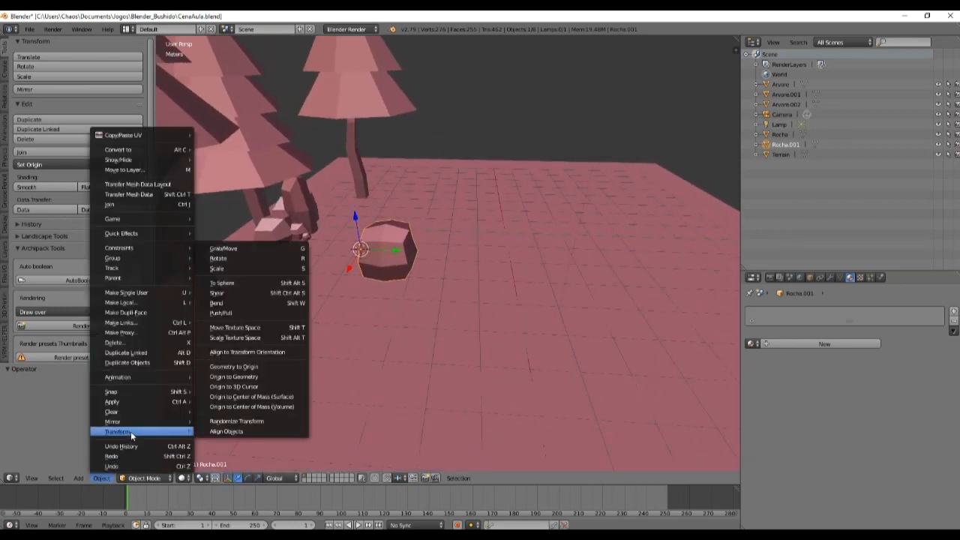
left_click(241, 375)
middle_click_drag(241, 374, 491, 338)
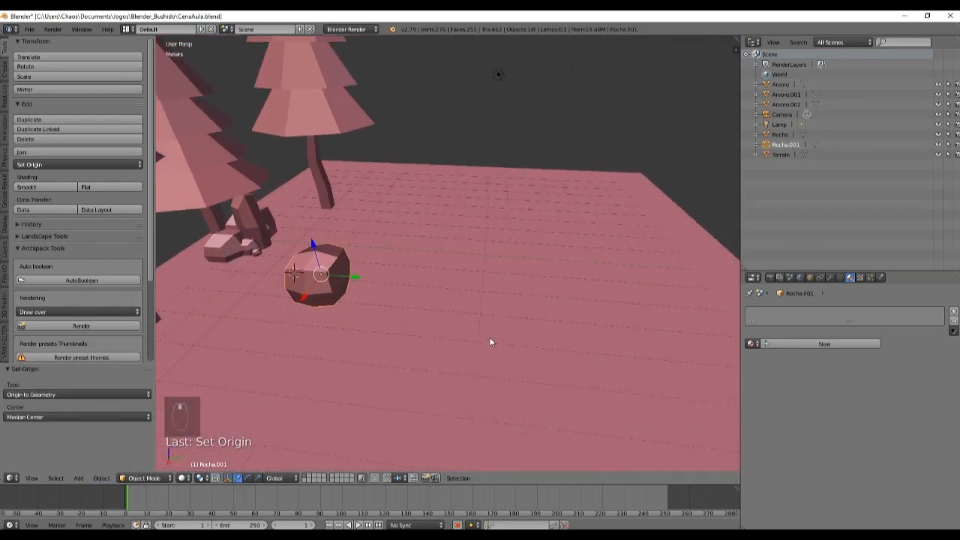
Show the viewport properties and set the 3D cursor's X, Y and Z location to 0 m.
key("n")
scroll(638, 300, "up", 10)
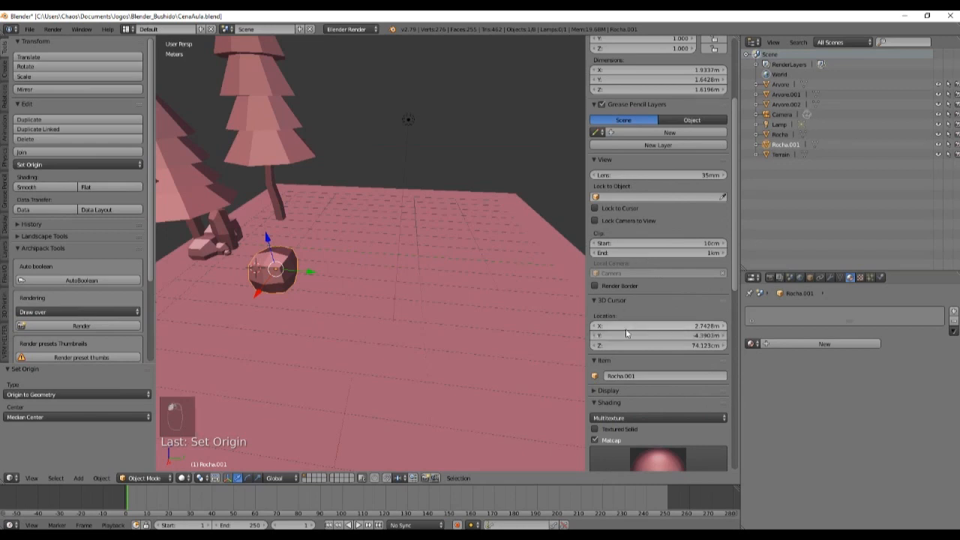
left_click(626, 327)
left_click_drag(626, 327, 626, 345)
type("0m")
key("Return")
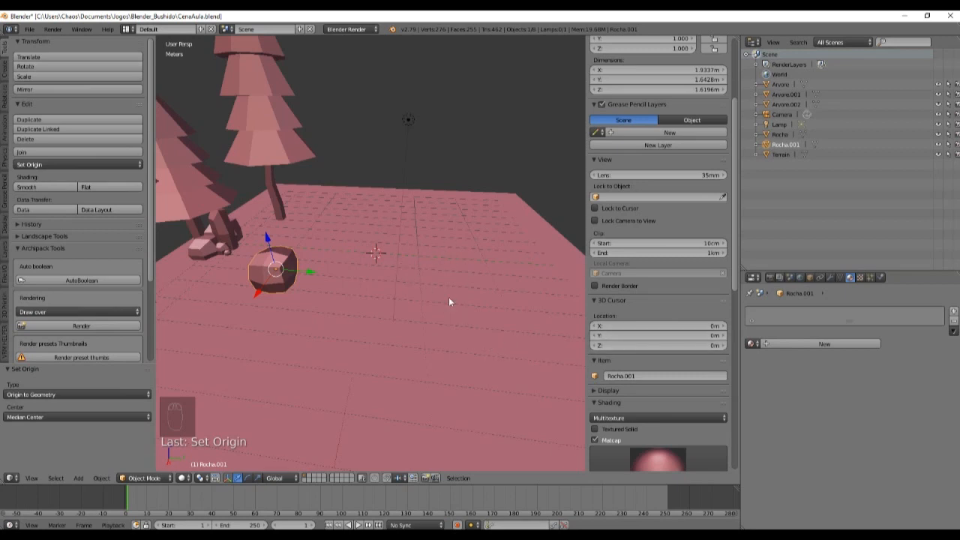
Place the 3D cursor in empty space far outside the terrain.
scroll(404, 288, "down", 8)
left_click(243, 98)
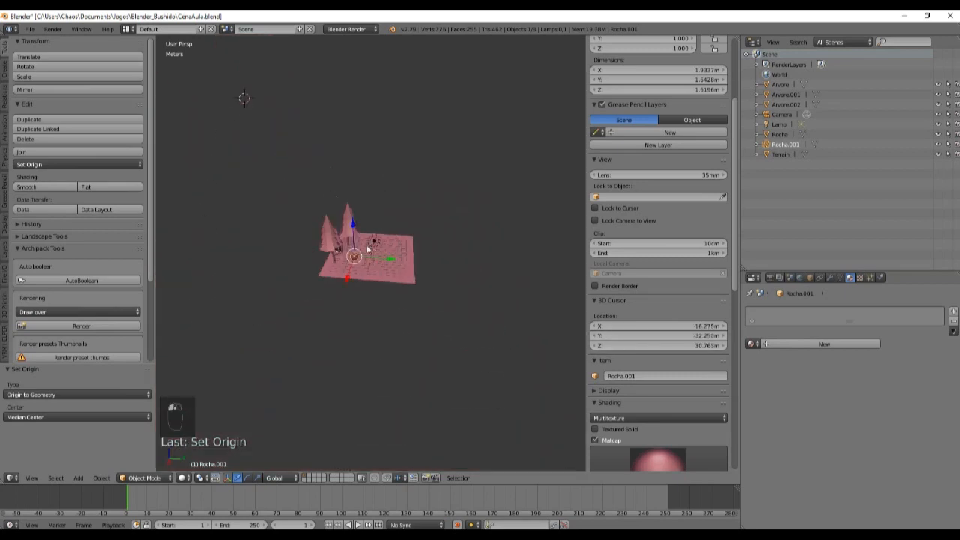
scroll(379, 330, "up", 8)
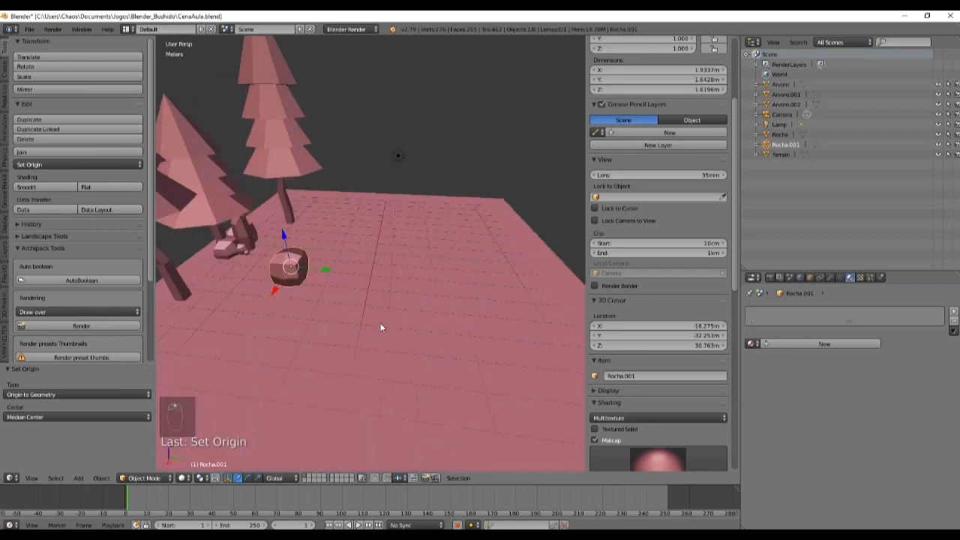
Add a cube at the distant 3D cursor, and undo adding it.
key("ctrl+a")
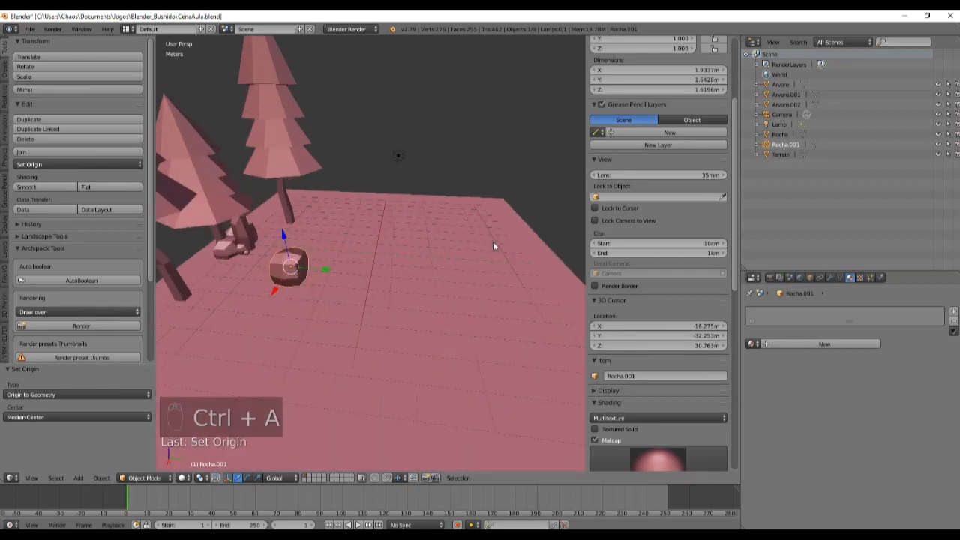
key("shift+a")
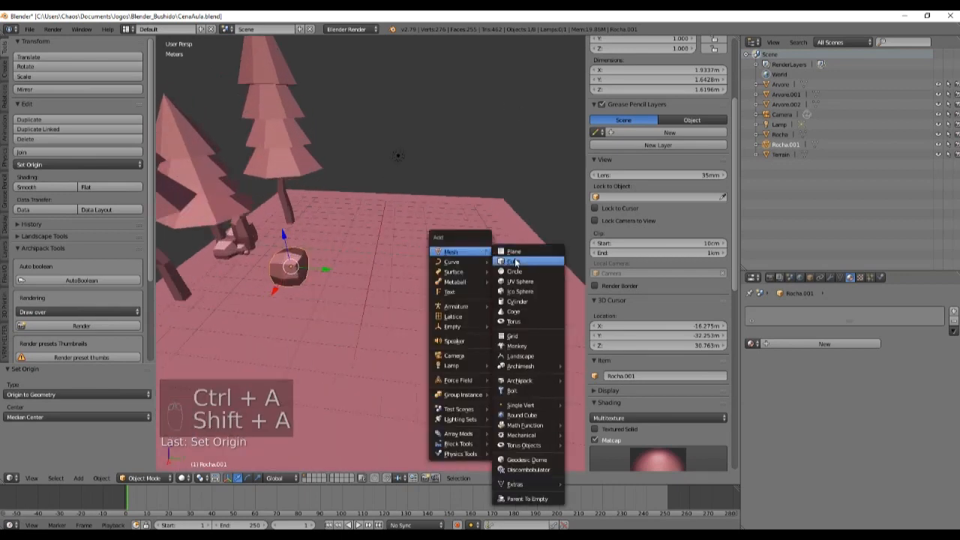
left_click(501, 261)
scroll(469, 271, "down", 6)
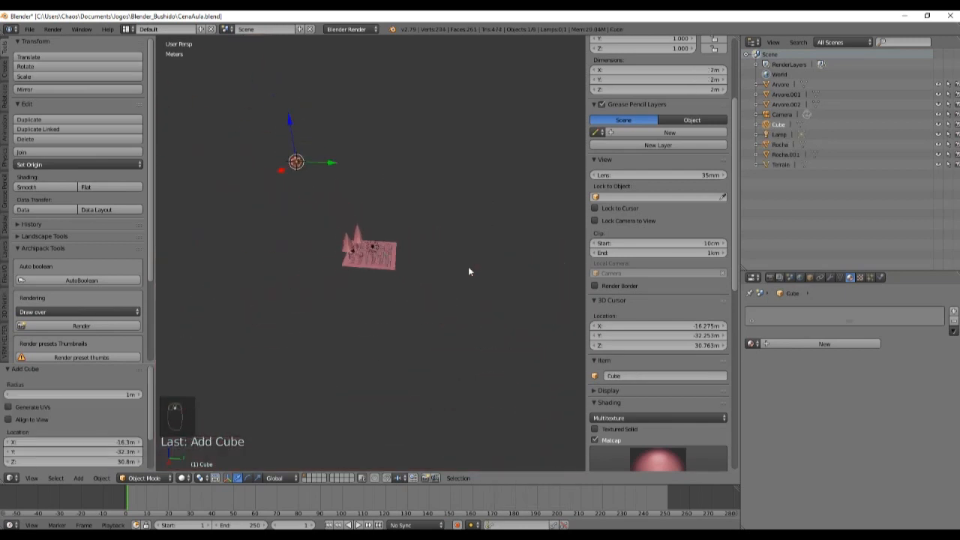
key("ctrl+z")
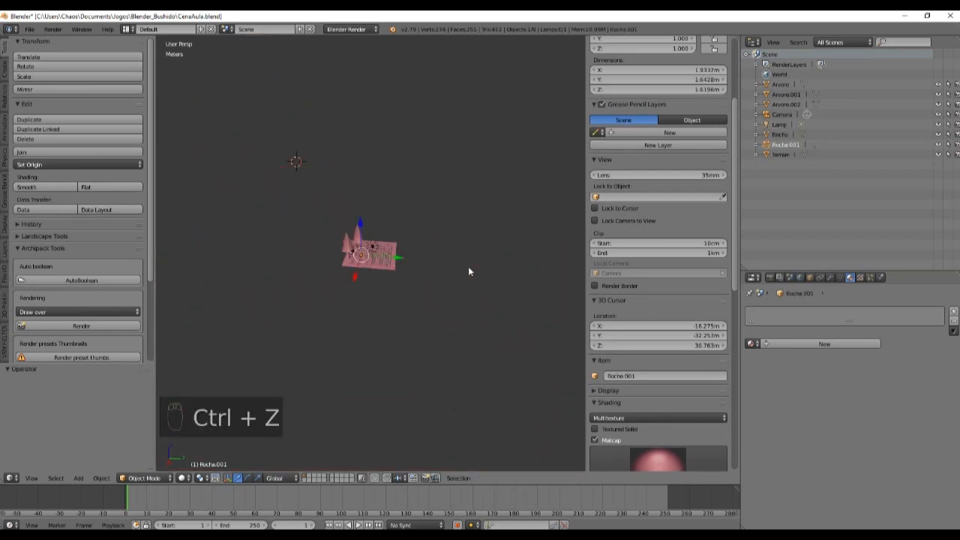
Return the 3D cursor to the world origin by setting its X, Y and Z location to 0.
scroll(467, 270, "up", 6)
scroll(468, 266, "up", 5)
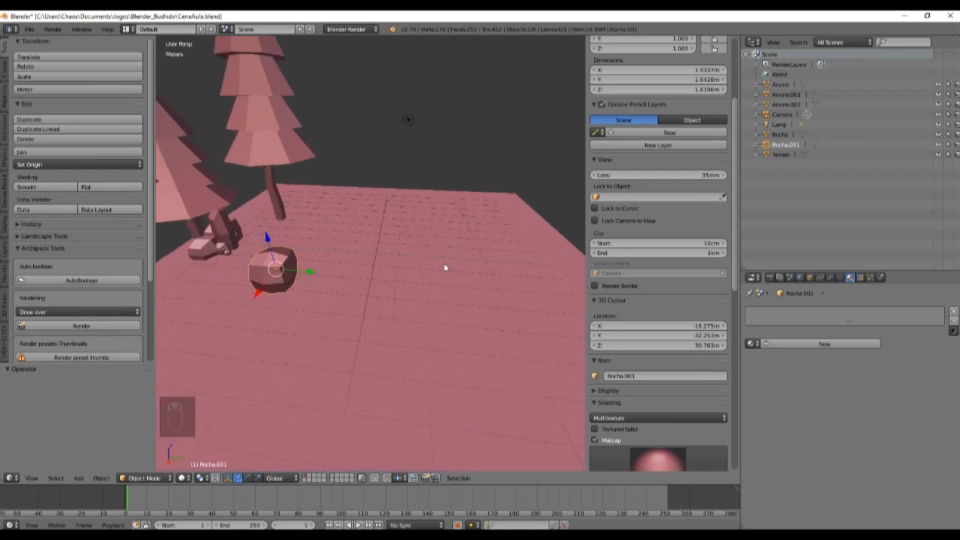
left_click(656, 326)
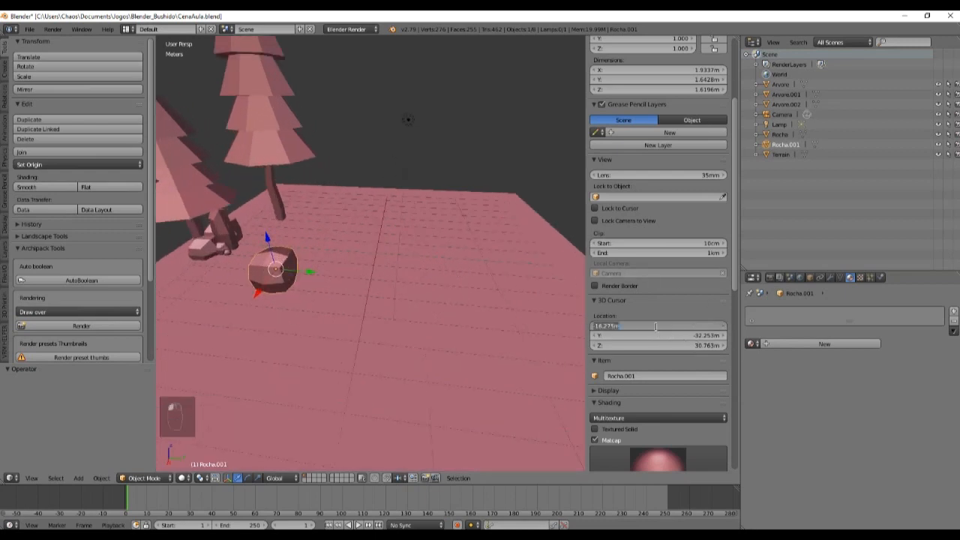
type("0")
key("Tab")
type("0")
key("Tab")
type("0")
key("Return")
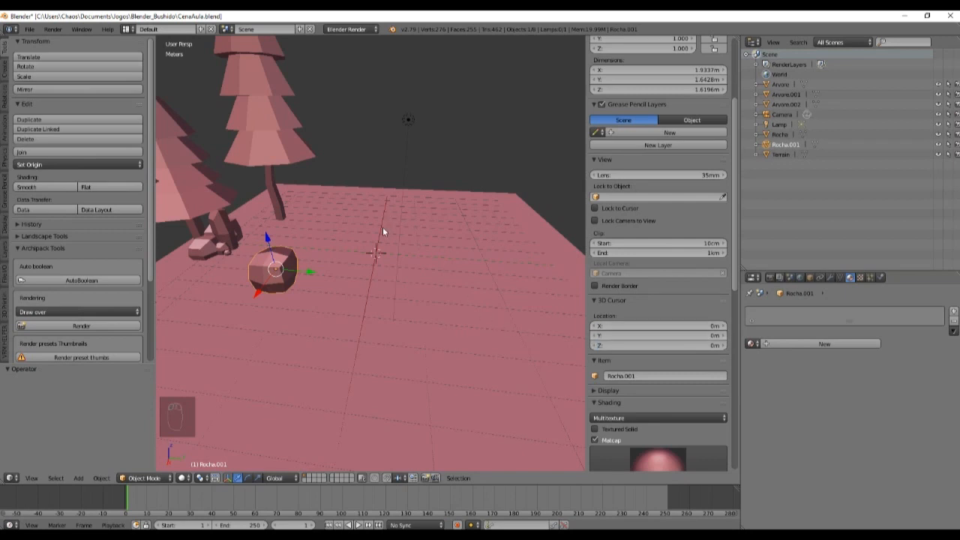
Add a cube mesh at the centred 3D cursor and rename it Casa.
key("shift+a")
mouse_move(373, 241)
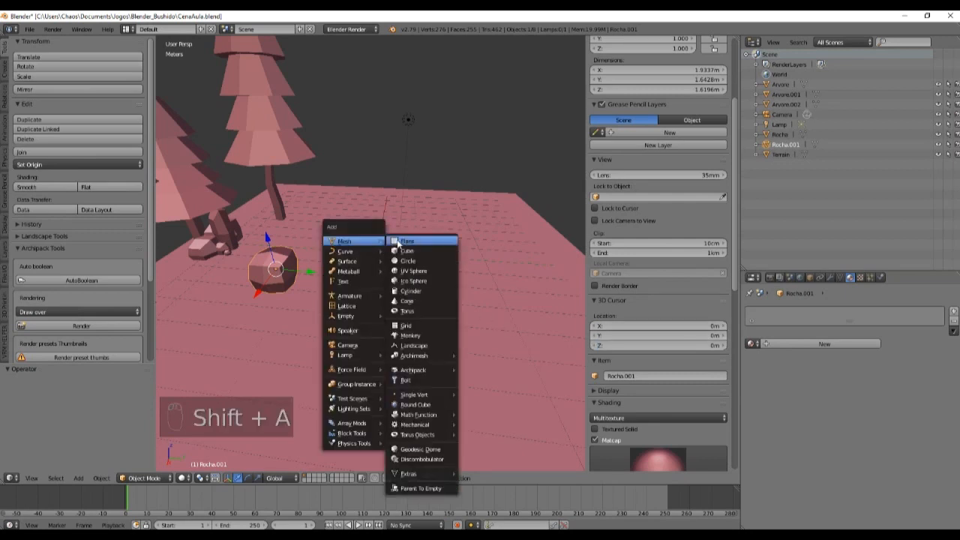
left_click(420, 251)
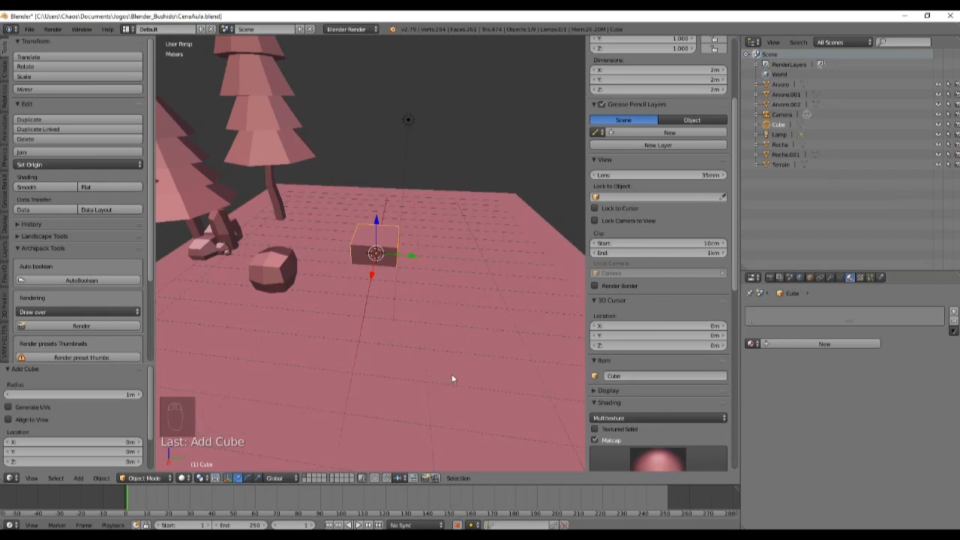
double_click(778, 123)
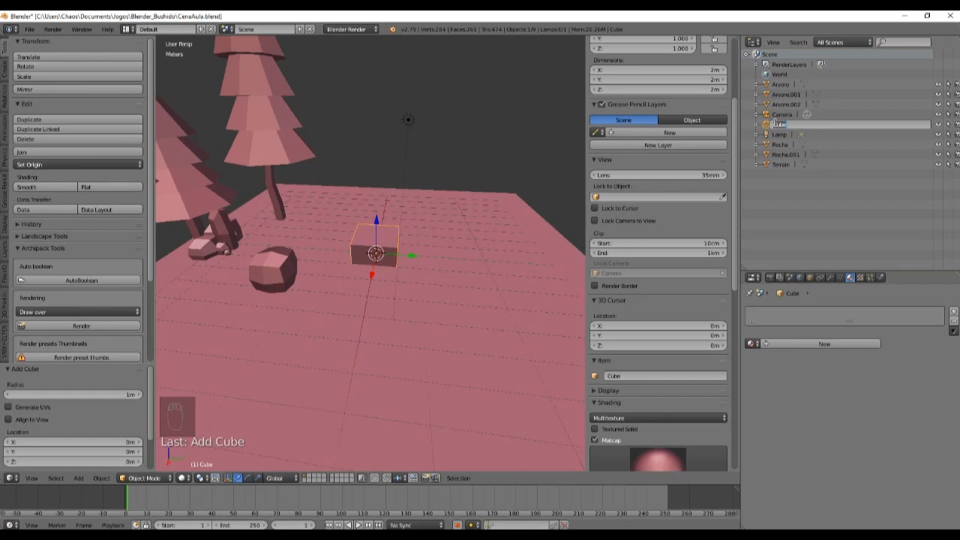
type("Casa")
key("Return")
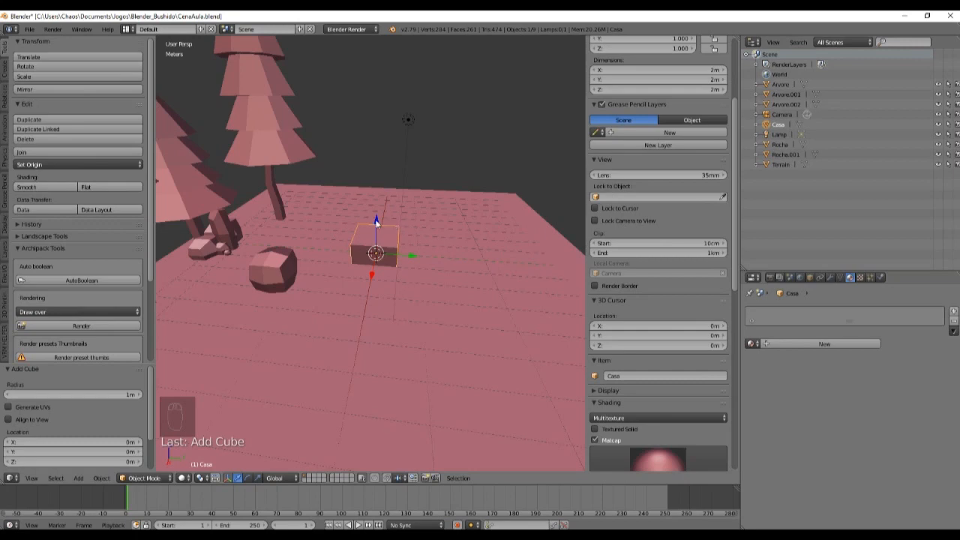
Raise the Casa cube about 1.12 m and move it about 6.02 m along the positive Y axis.
mouse_move(377, 220)
left_mouse_down()
mouse_move(379, 195)
mouse_move(377, 212)
mouse_move(376, 204)
left_mouse_up()
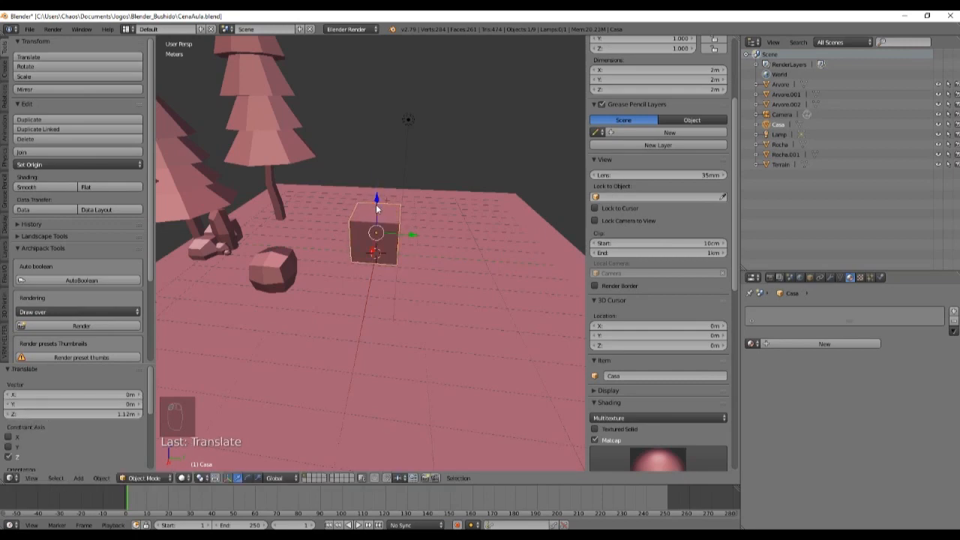
left_click_drag(415, 236, 556, 240)
middle_click_drag(556, 240, 450, 269)
scroll(319, 212, "down", 2)
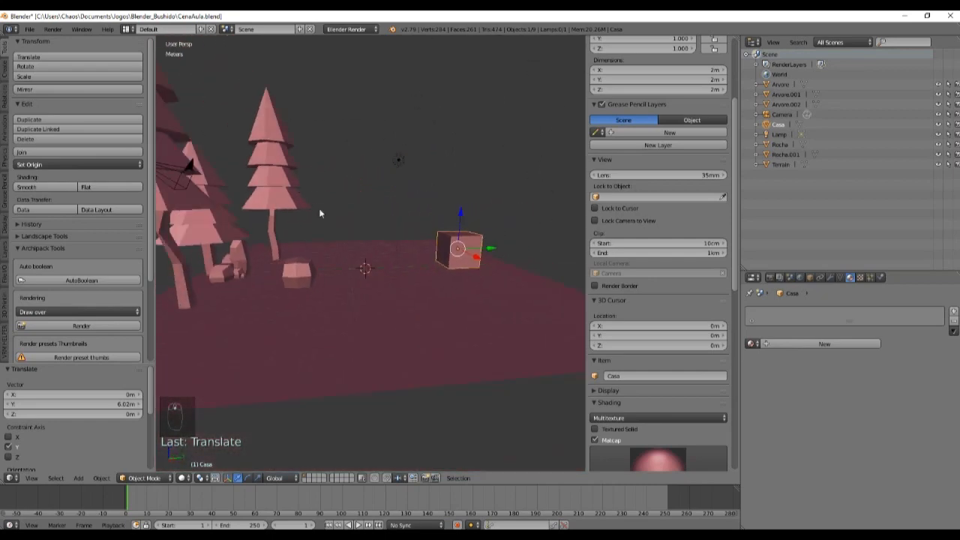
Select the single rock and the rock cluster and scale both down to about 0.404.
middle_click_drag(319, 212, 300, 239)
middle_click_drag(304, 292, 342, 293)
scroll(332, 304, "up", 3)
scroll(309, 274, "down", 2)
scroll(341, 296, "up", 2)
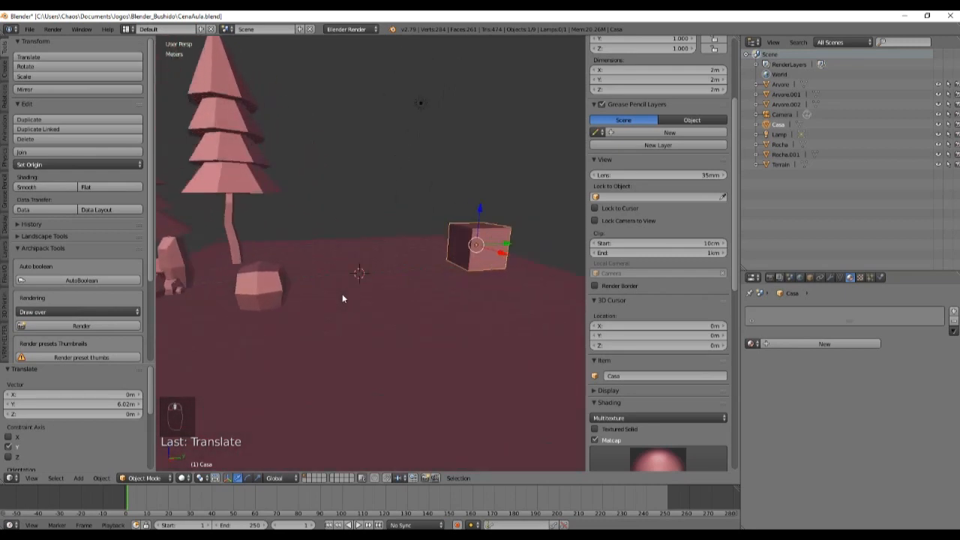
middle_click_drag(431, 312, 450, 317)
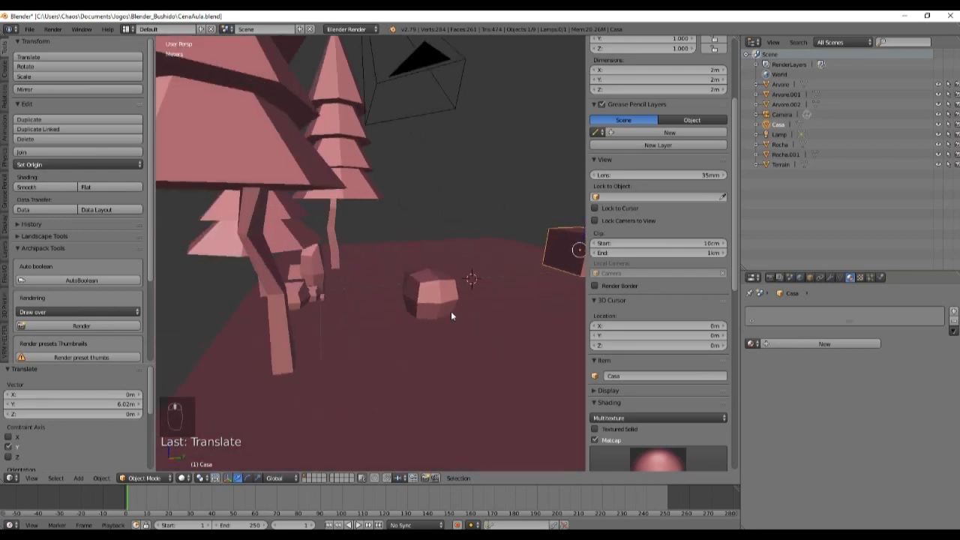
right_click(450, 309)
right_click(299, 281)
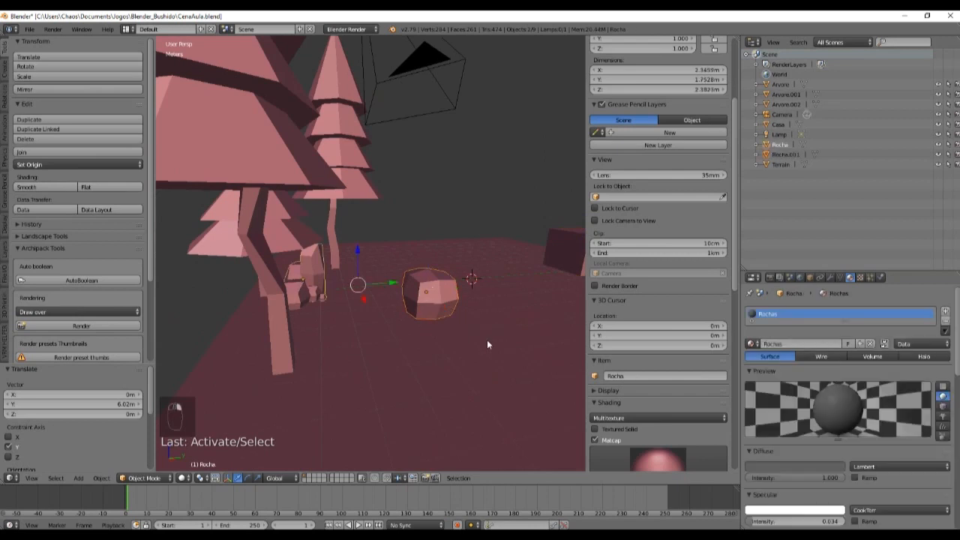
middle_click_drag(487, 344, 457, 341)
key("s")
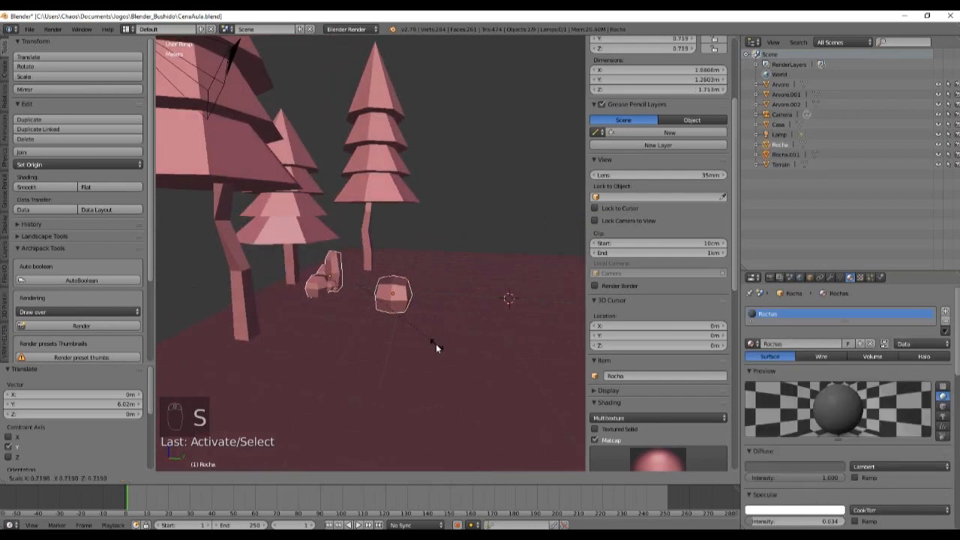
left_click(400, 324)
Lower the two rock objects about 34.6 cm and move them about 1.72 m along the negative Y axis.
middle_click_drag(400, 324, 441, 319)
scroll(392, 326, "up", 3)
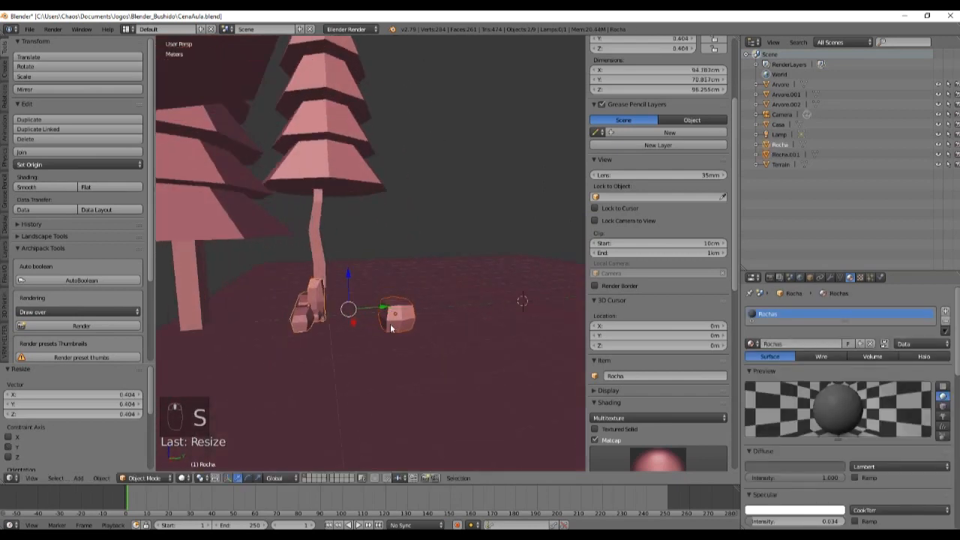
middle_click_drag(354, 302, 415, 253, "shift")
left_click_drag(415, 223, 418, 235)
middle_click_drag(455, 288, 416, 307)
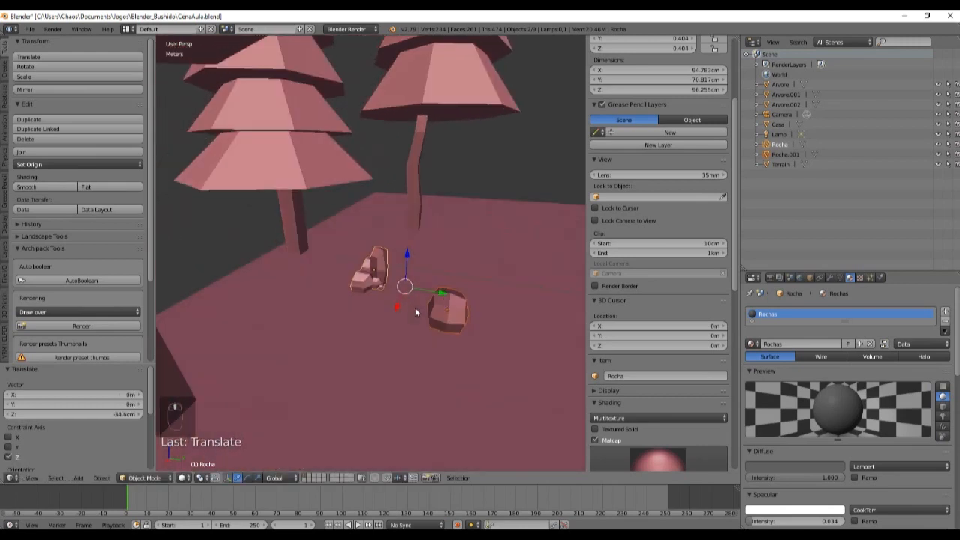
left_click_drag(441, 296, 364, 282)
Duplicate the rock cluster about 5.2 m along positive Y and move the copy about 6.57 m along negative X.
middle_click_drag(364, 282, 339, 246)
right_click(324, 271)
middle_click_drag(440, 315, 322, 322)
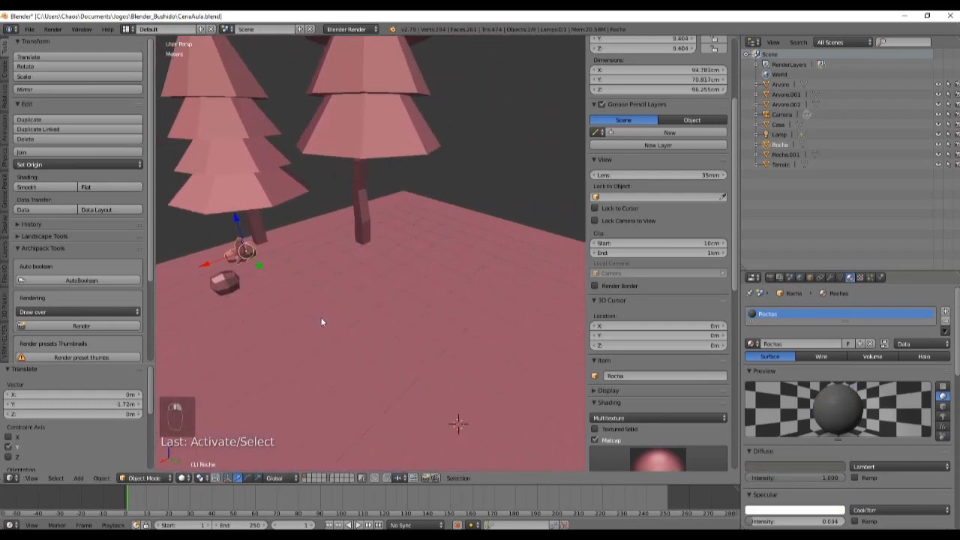
key("shift+d")
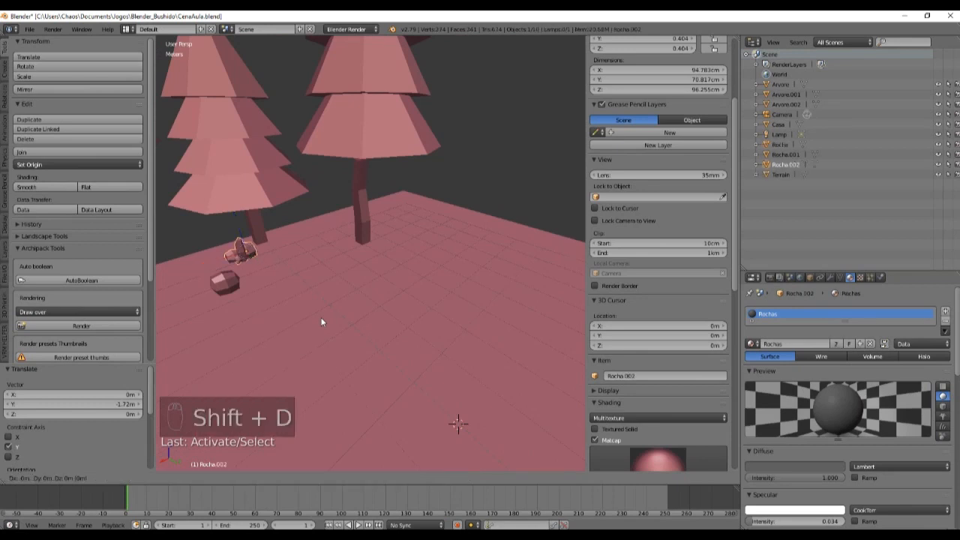
key("y")
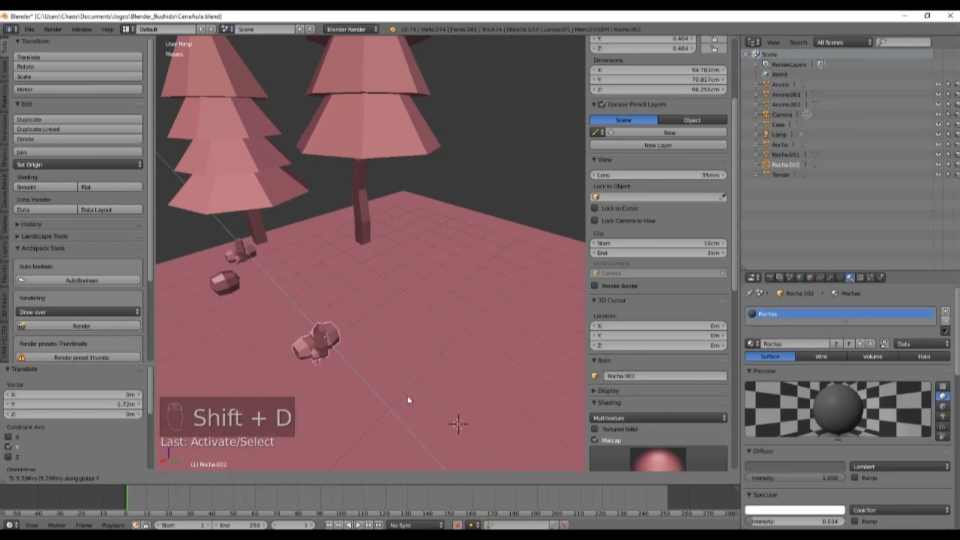
left_click(405, 394)
key("g")
key("x")
left_click(484, 307)
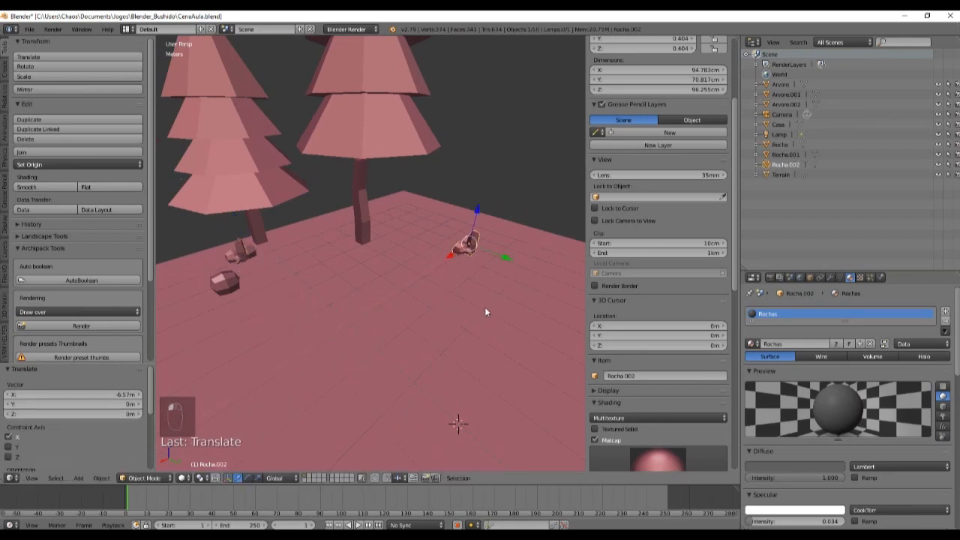
Rotate the copied rock cluster about 305° around Z and move it about 2.73 m along positive X.
key("r")
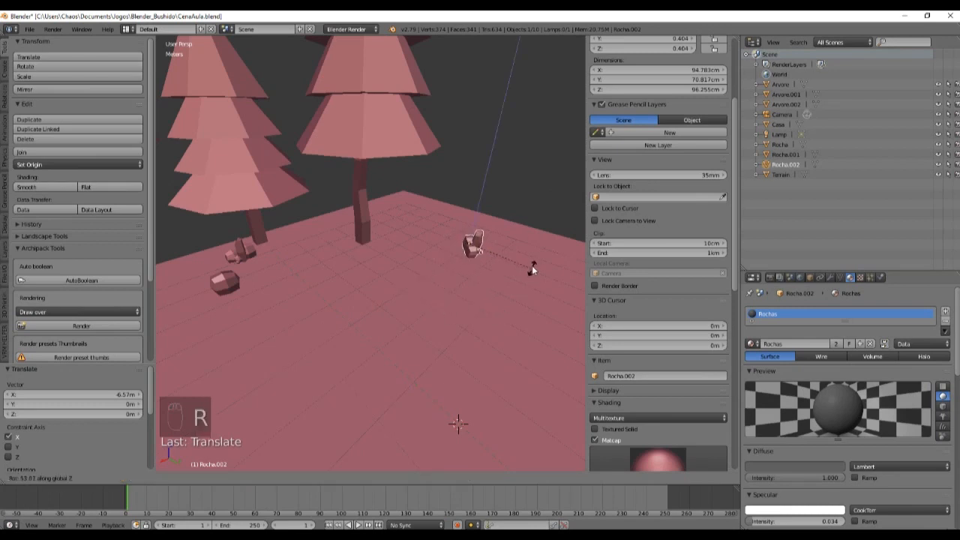
left_click(446, 271)
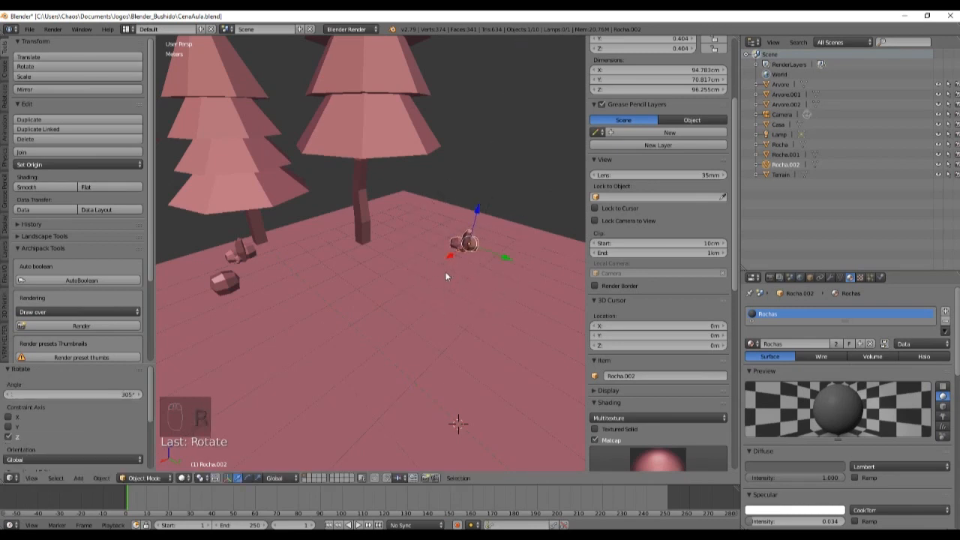
key("x")
left_click(428, 282)
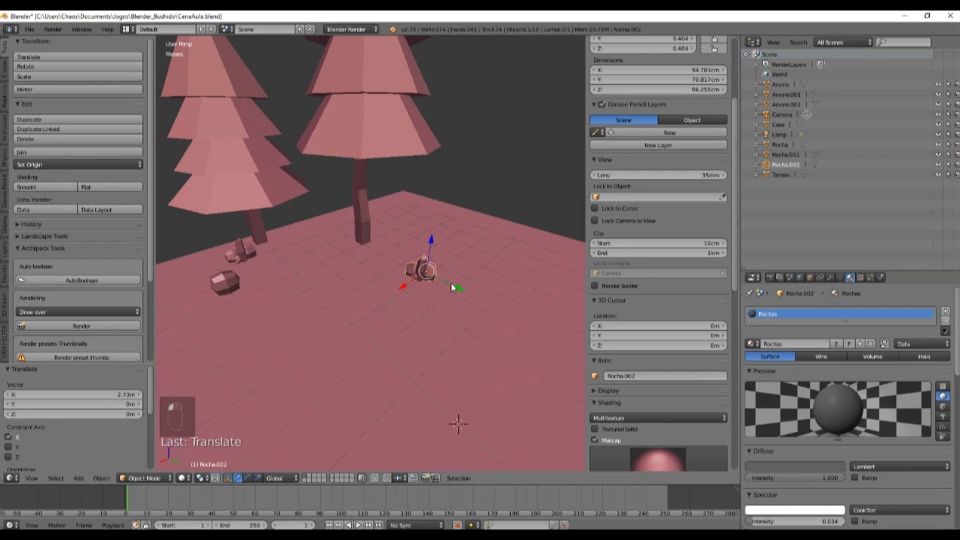
Place the copied rock cluster beside the far tree, moving it about -2.87 m along Y and 37.1 cm along X.
key("g")
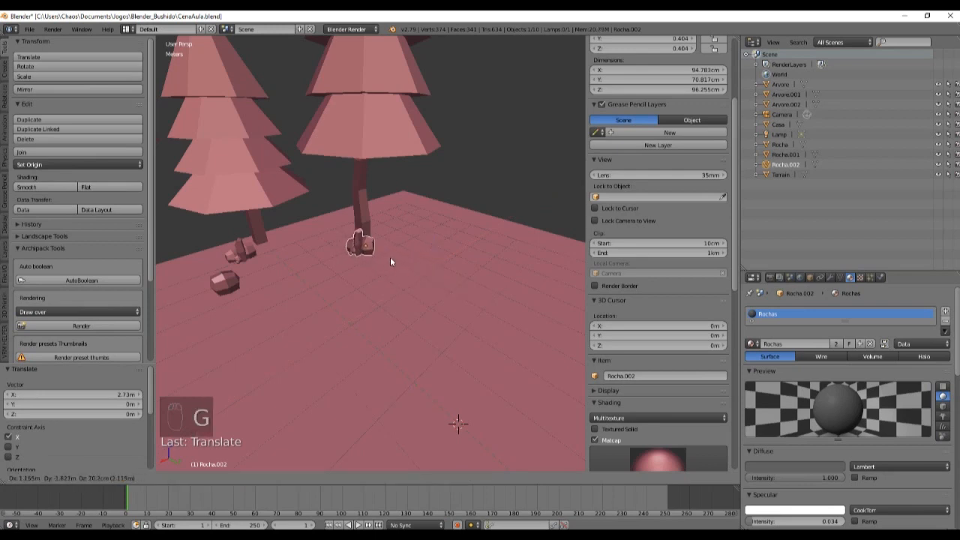
key("y")
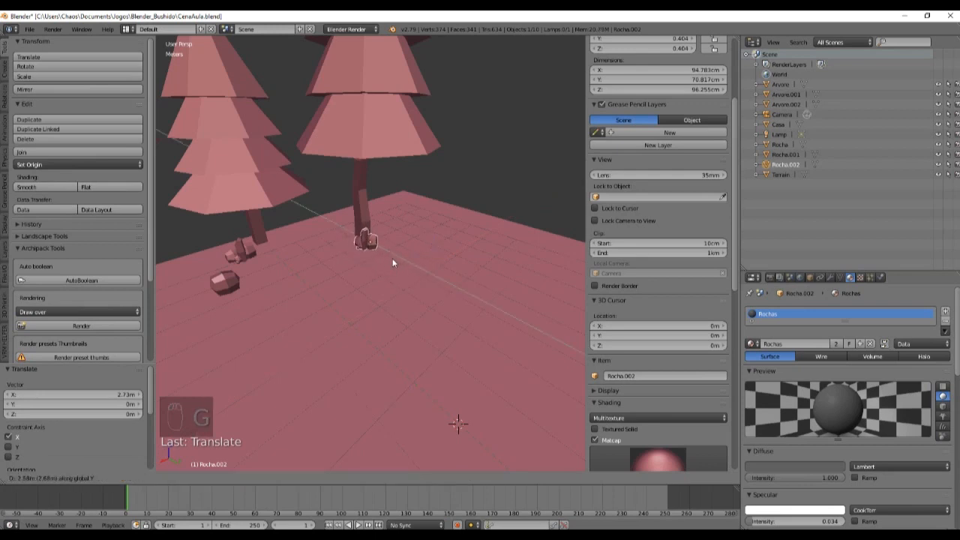
left_click(388, 263)
key("g")
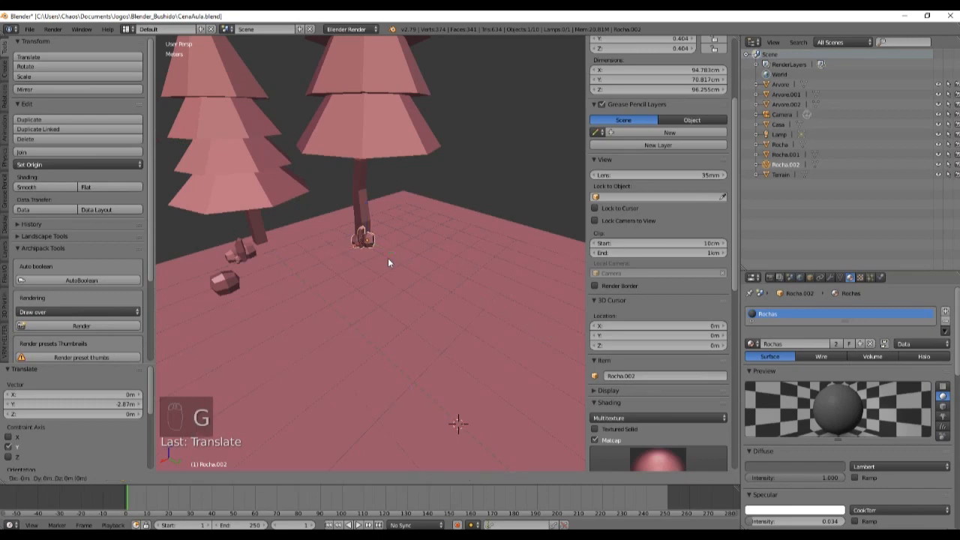
key("x")
left_click(381, 268)
Select the Casa cube and lower it about 9.49 cm onto the terrain.
middle_click_drag(382, 268, 397, 291)
scroll(349, 315, "up", 4)
right_click(381, 279)
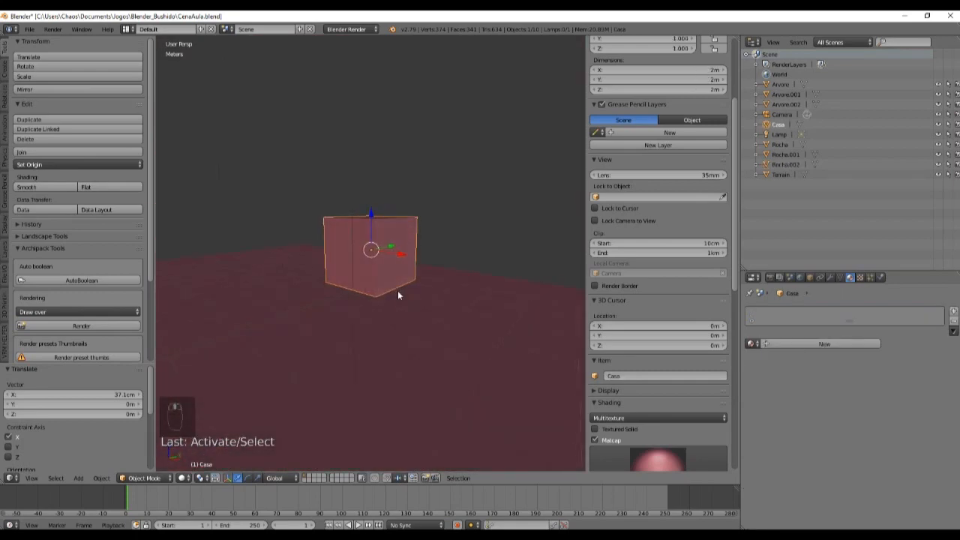
left_click_drag(371, 215, 368, 217)
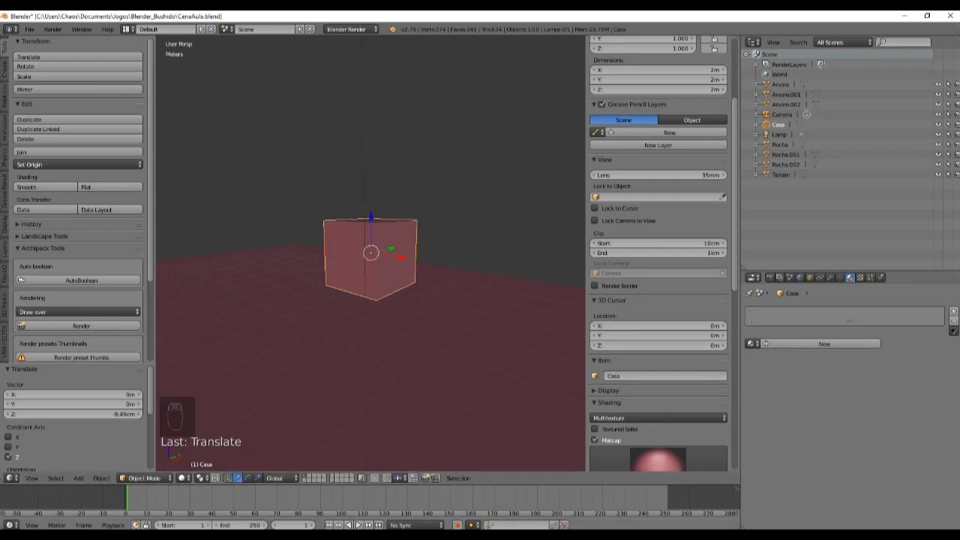
Switch to Firefox and save the "Low Poly Big House" reference image in Downloads as "casa low".
mouse_move(306, 535)
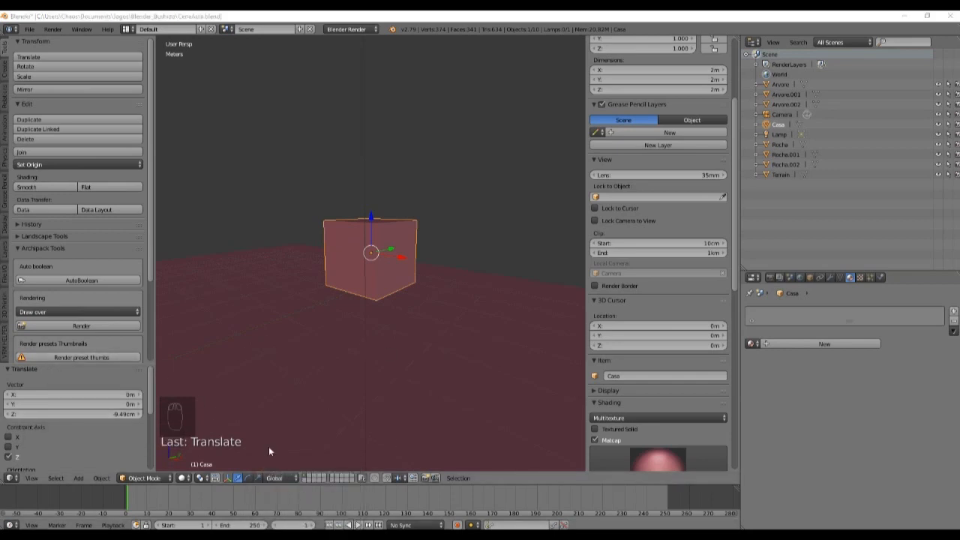
left_click(357, 501)
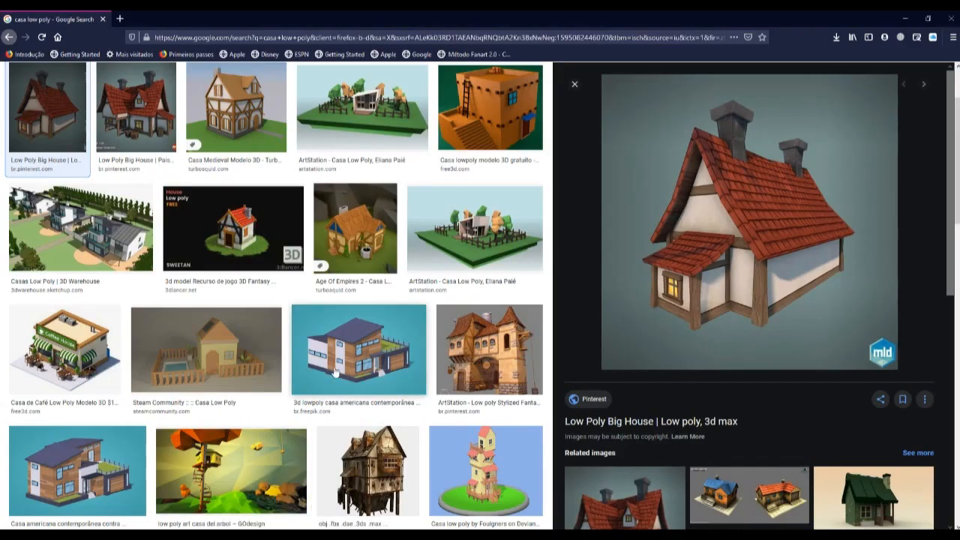
scroll(632, 332, "down", 2)
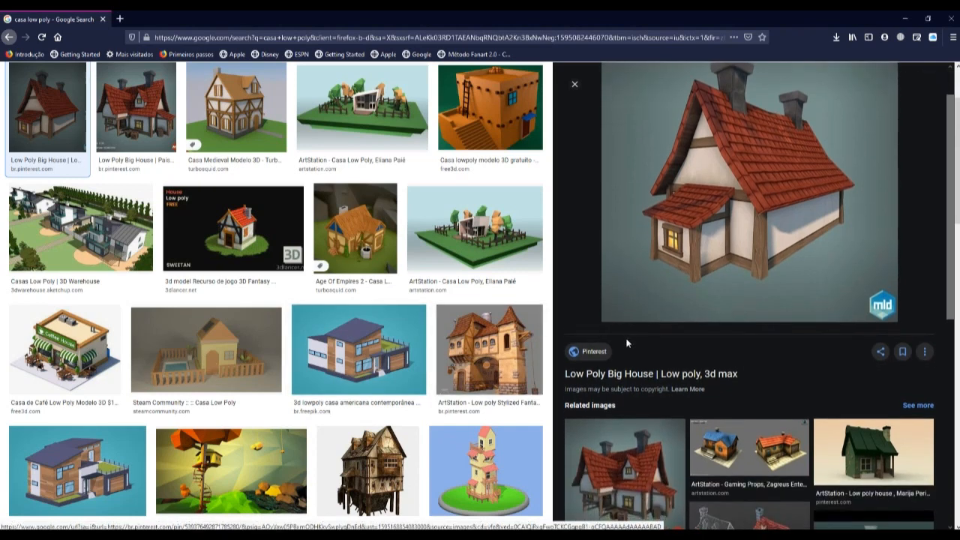
scroll(725, 245, "up", 1)
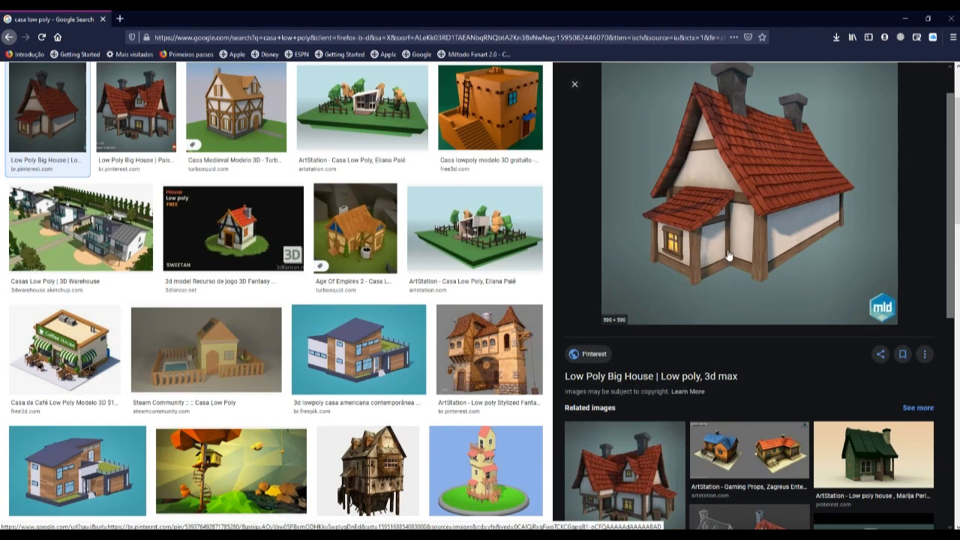
scroll(727, 255, "up", 1)
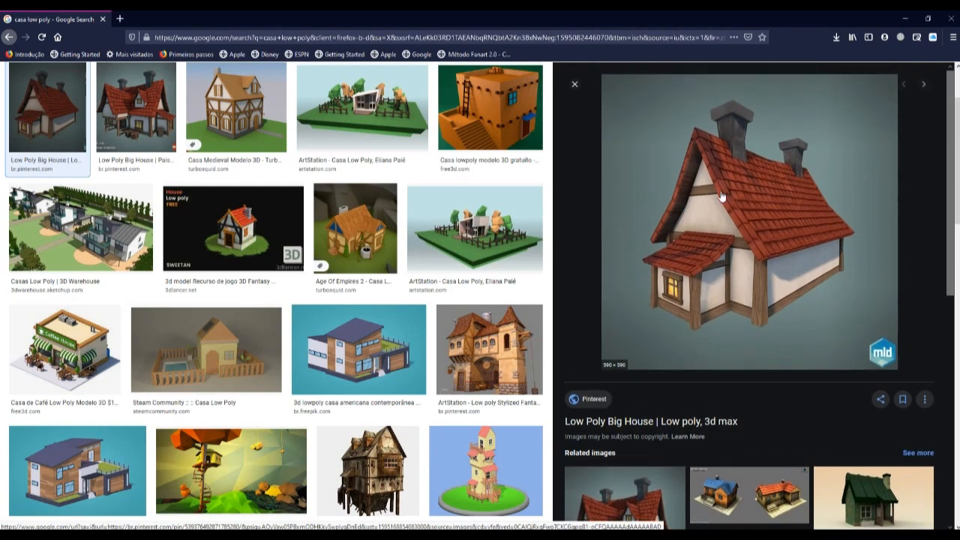
right_click(720, 250)
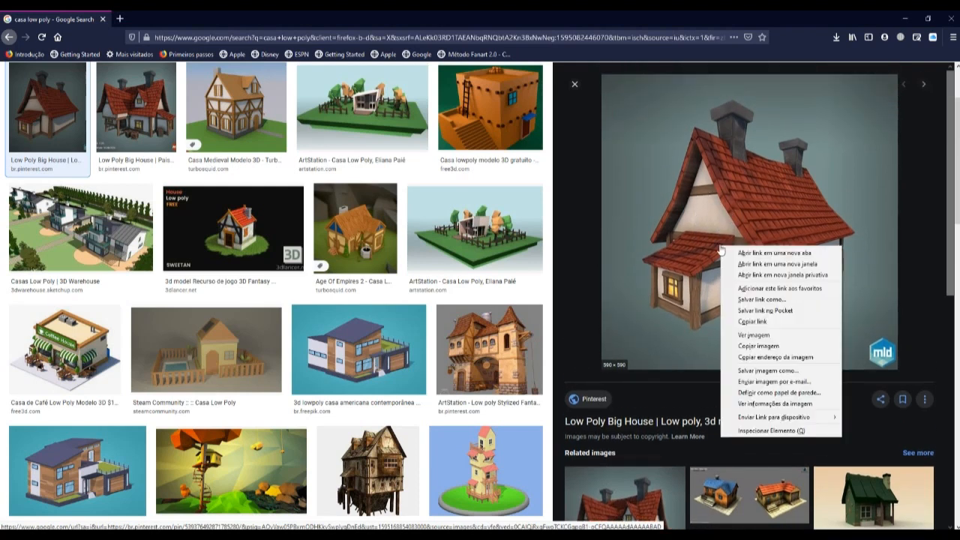
left_click(763, 371)
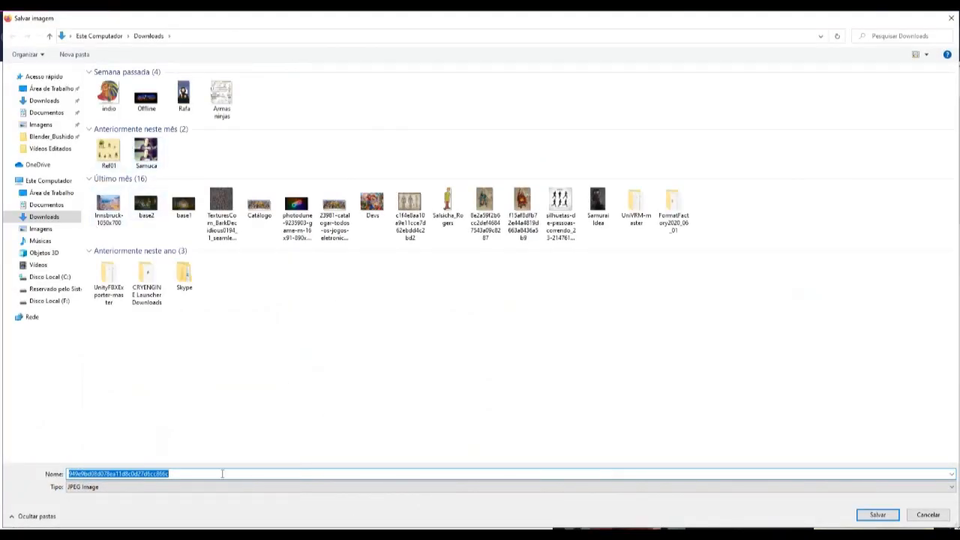
type("casa low")
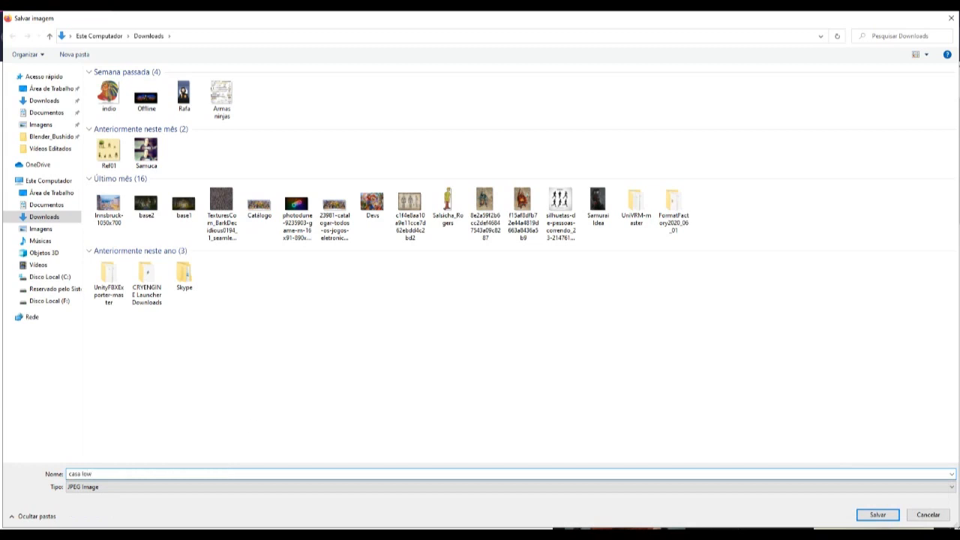
left_click(894, 517)
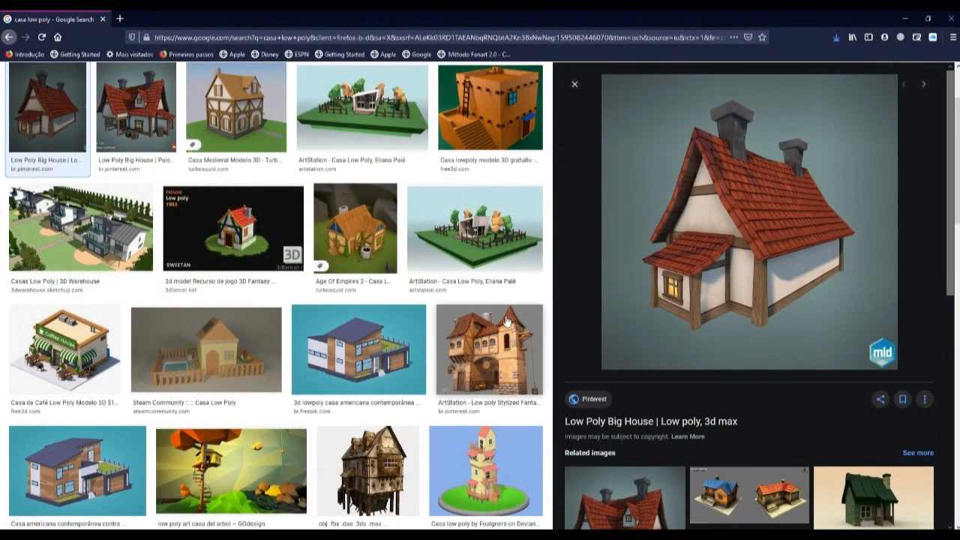
Switch back to Blender, enable Background Images for the 3D view and add an empty image slot.
mouse_move(330, 534)
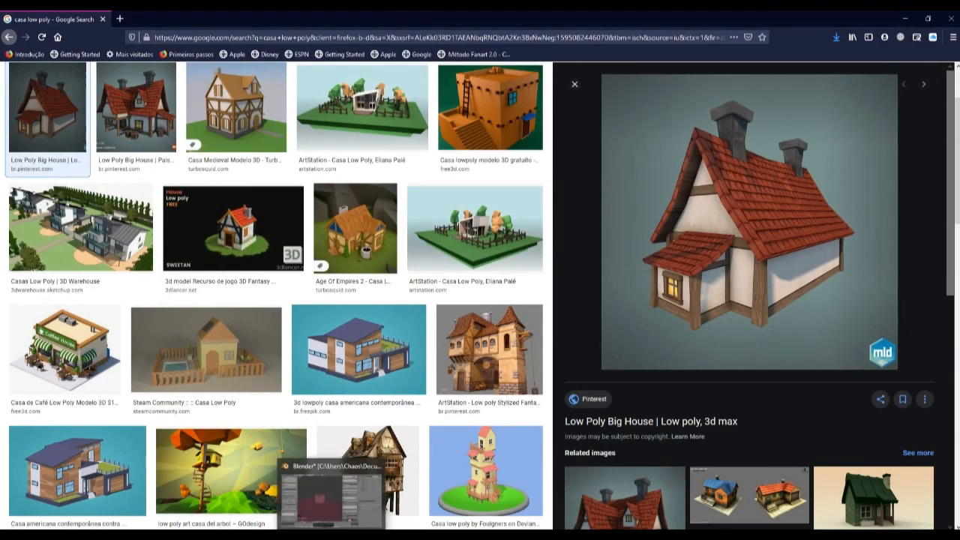
left_click(331, 491)
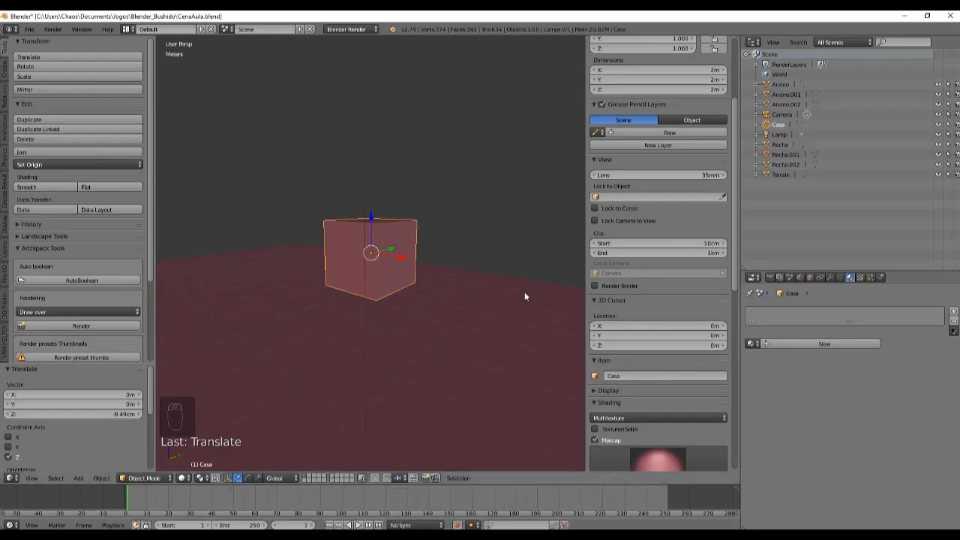
scroll(665, 328, "down", 8)
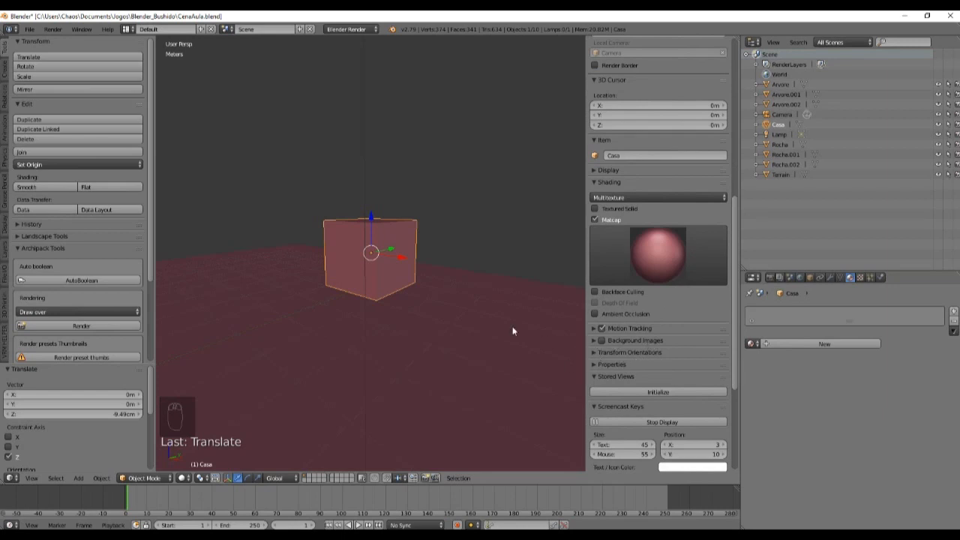
scroll(512, 330, "down", 5)
middle_click_drag(440, 330, 384, 362)
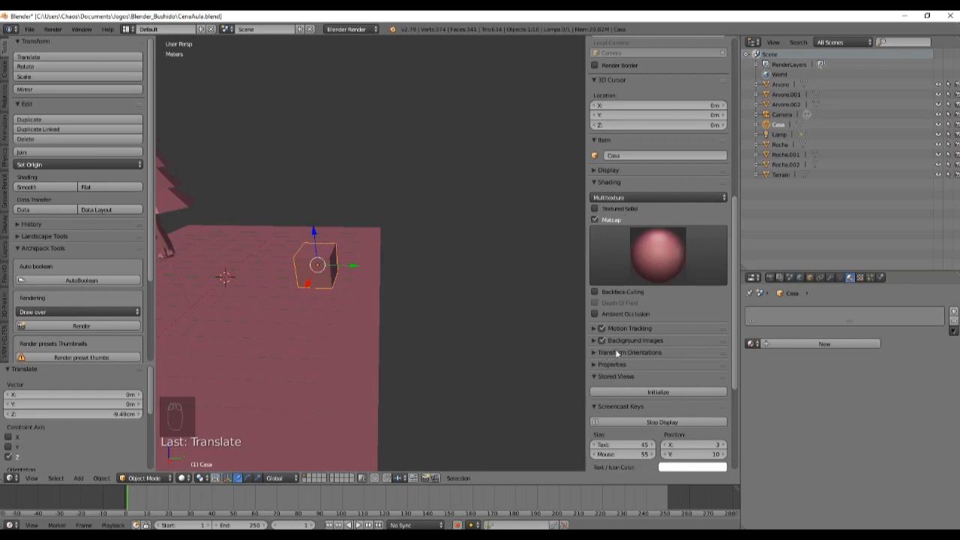
key("n")
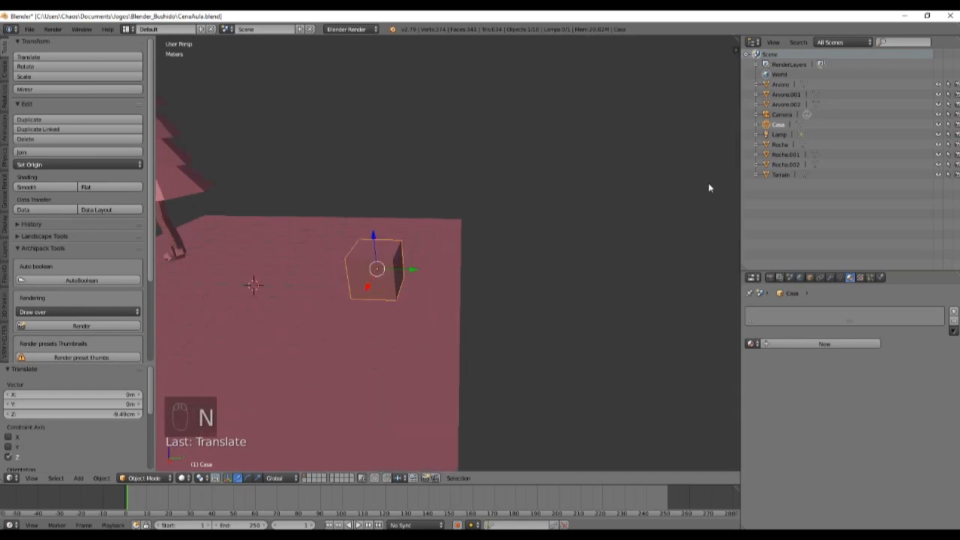
key("n")
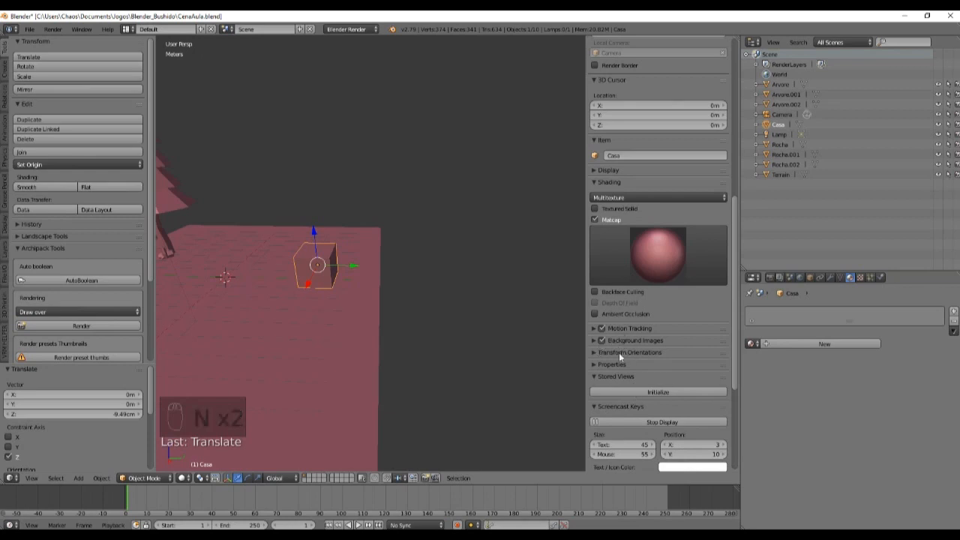
left_click(593, 340)
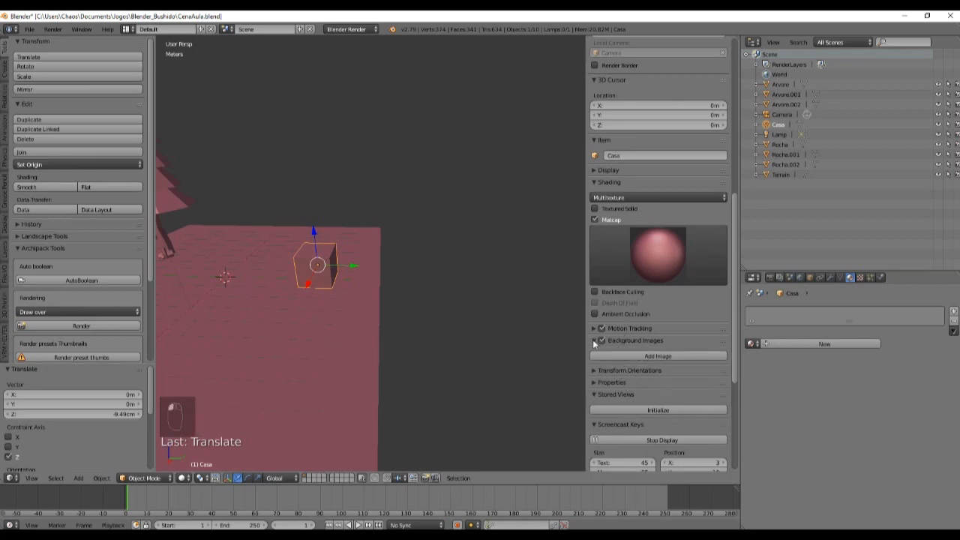
left_click(658, 357)
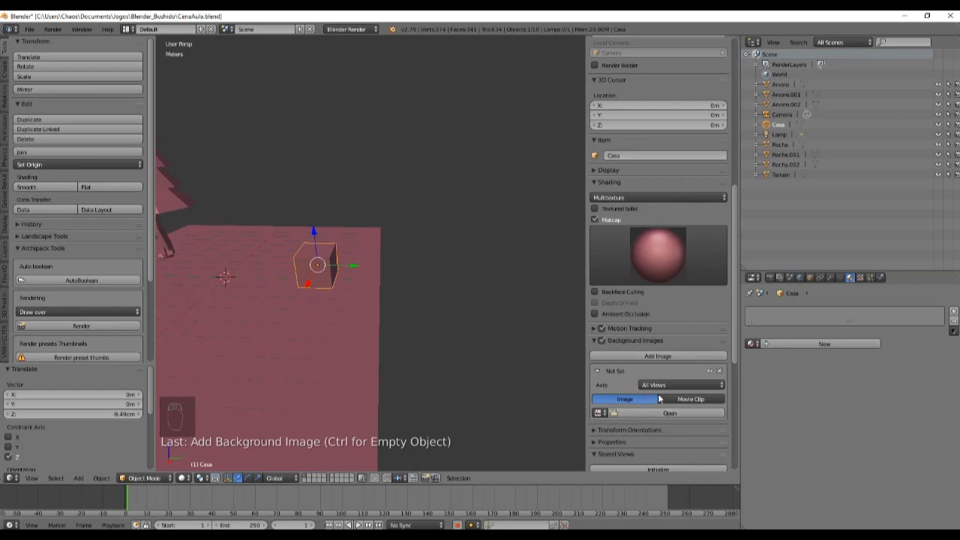
Keep the background image's axis at All Views and load "casa low.jpg" from the Downloads folder into the empty slot.
left_click(674, 386)
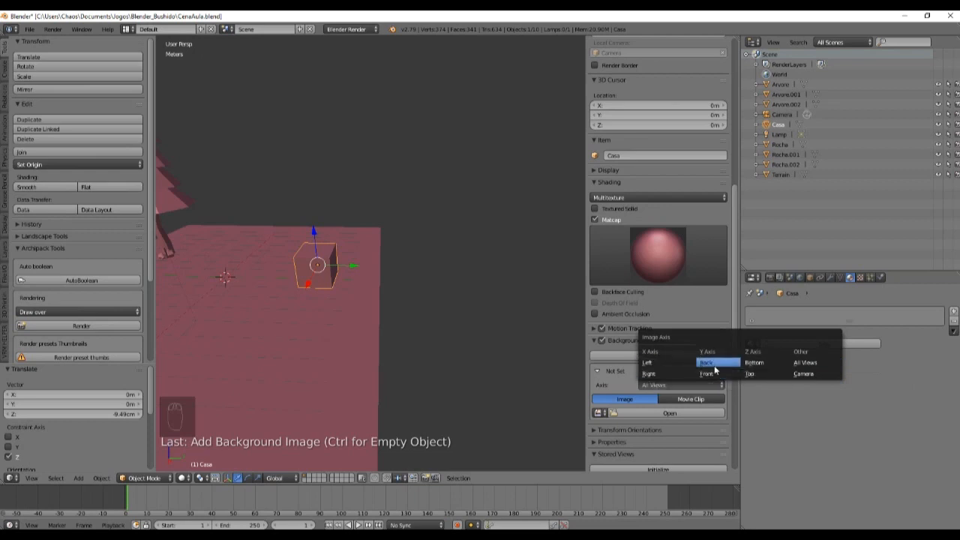
left_click(804, 364)
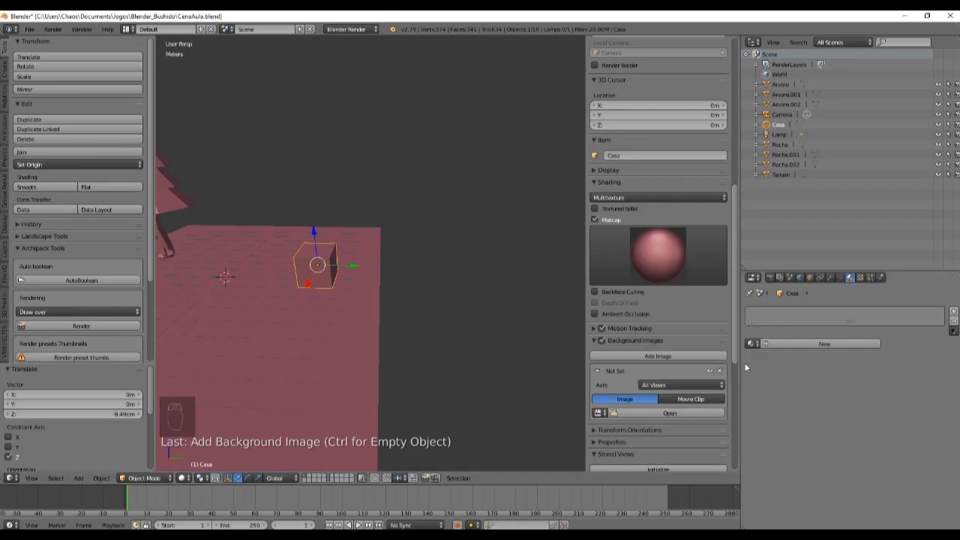
left_click(642, 413)
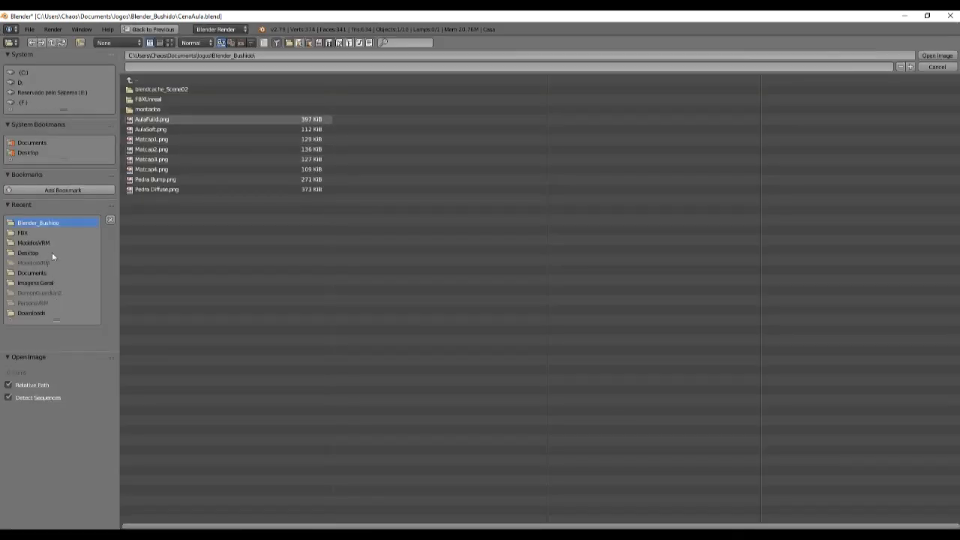
left_click(49, 273)
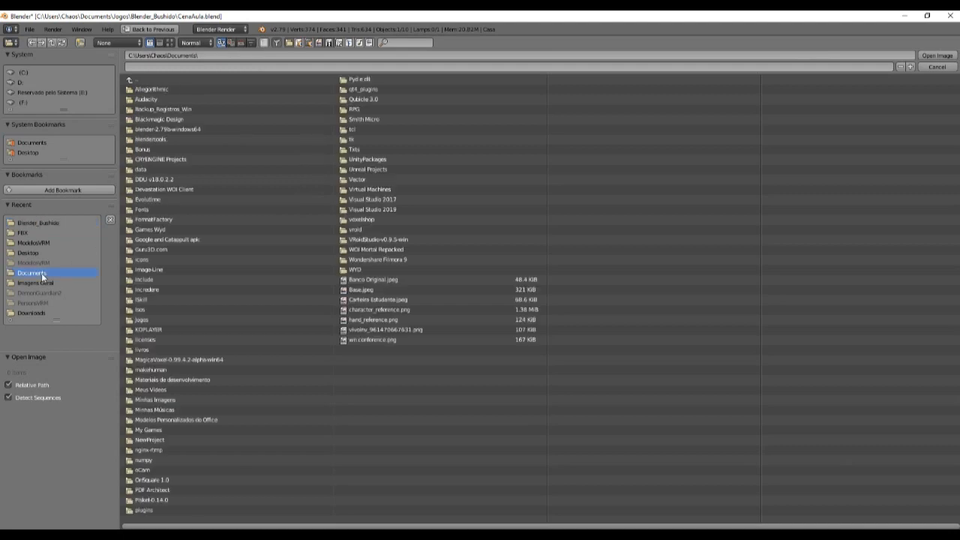
left_click(29, 313)
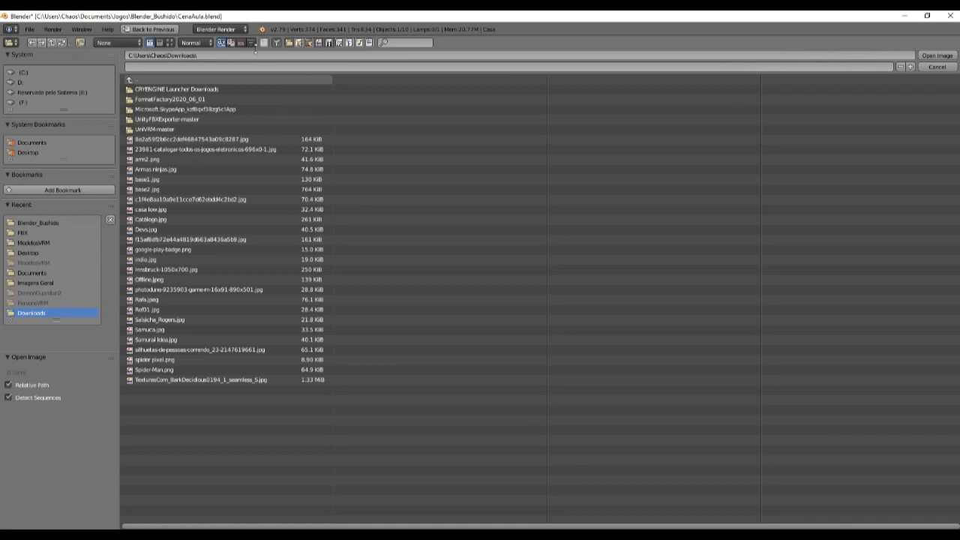
left_click(170, 42)
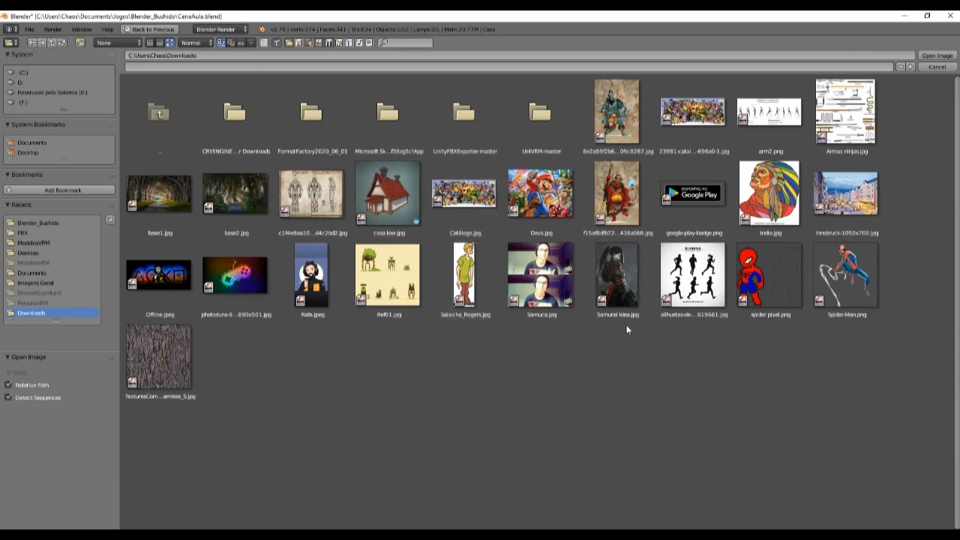
double_click(381, 195)
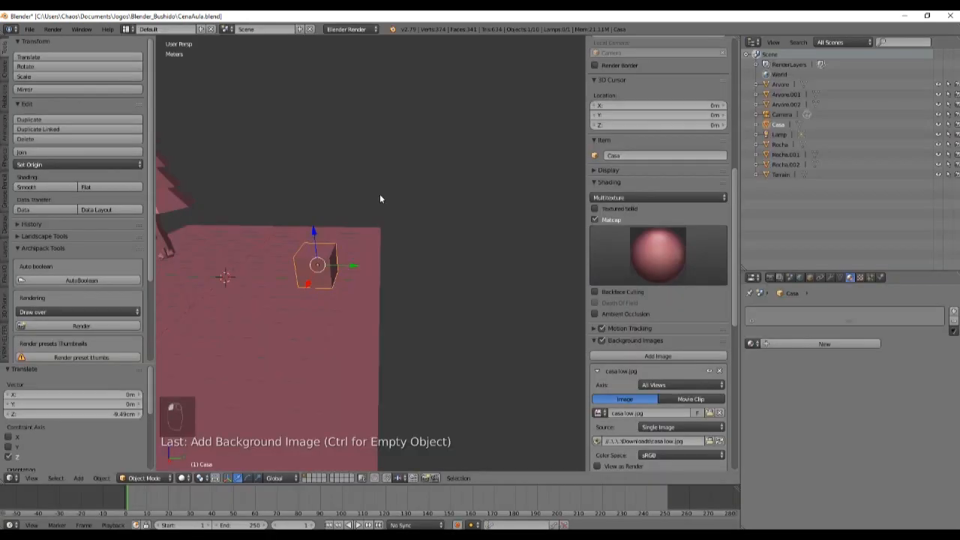
Hide the view's properties sidebar and switch to the orthographic right view to display the house background image.
middle_click_drag(386, 332, 417, 360)
scroll(337, 342, "down", 3)
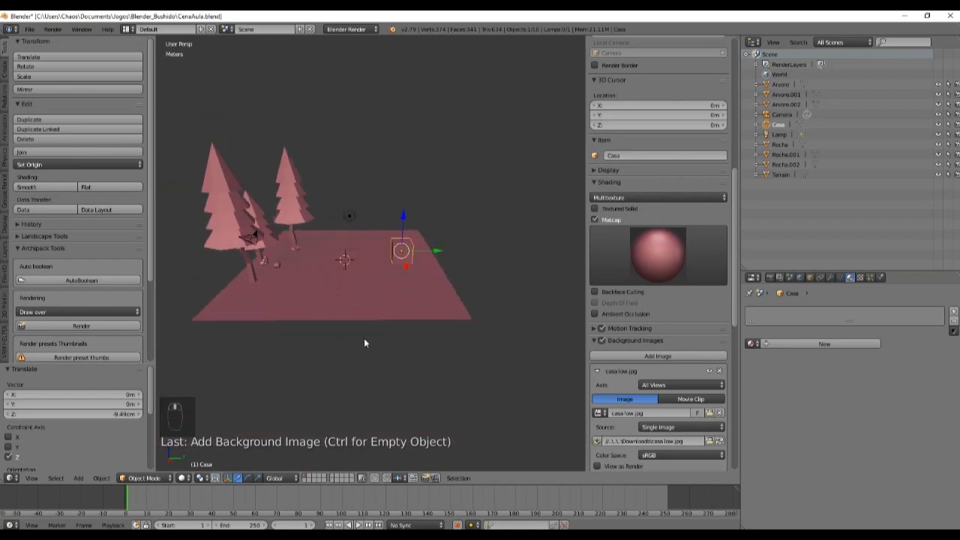
scroll(364, 343, "up", 1)
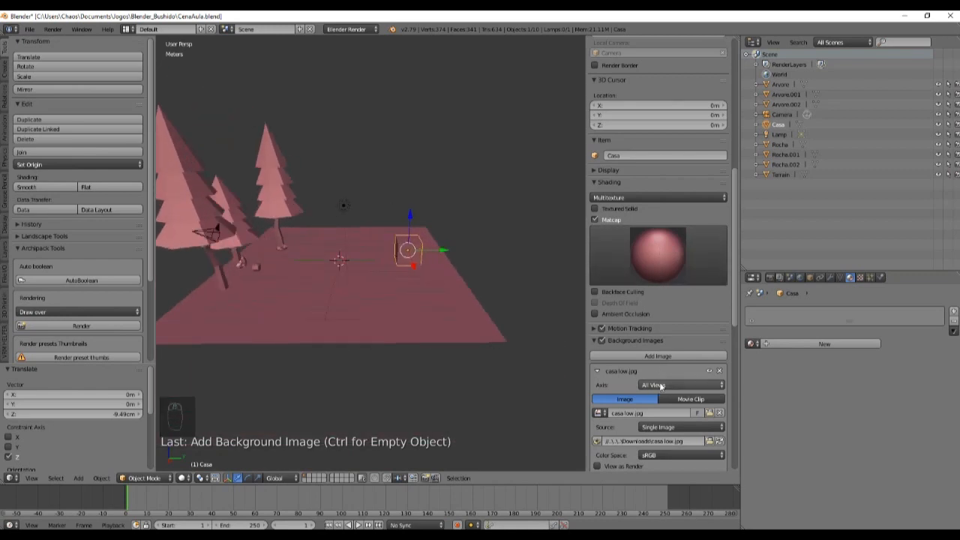
key("n")
middle_click_drag(524, 336, 372, 351)
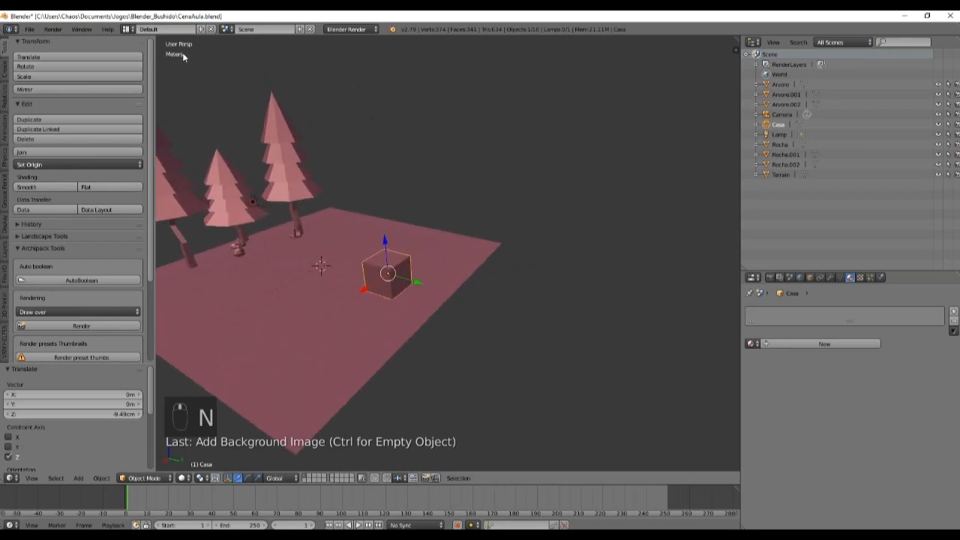
middle_click_drag(456, 387, 465, 388)
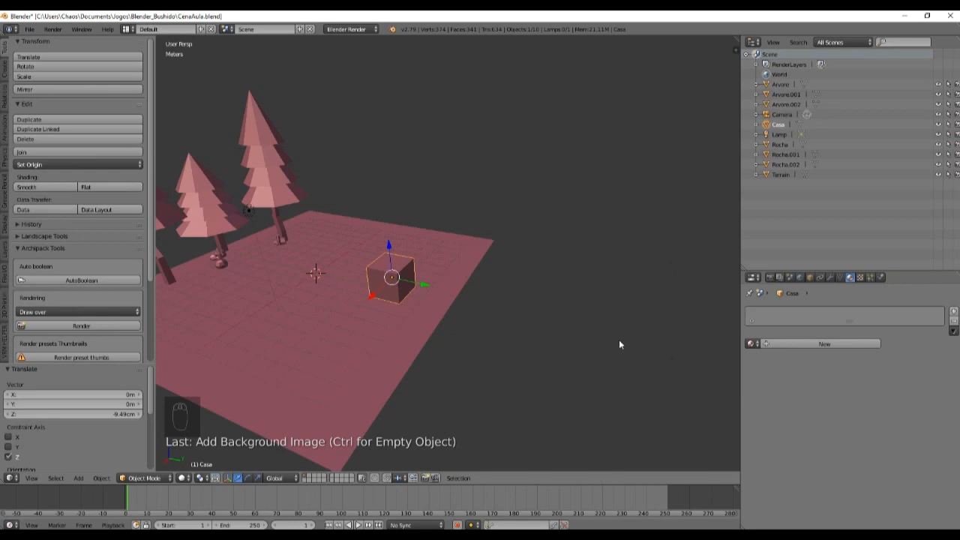
key("KP_5")
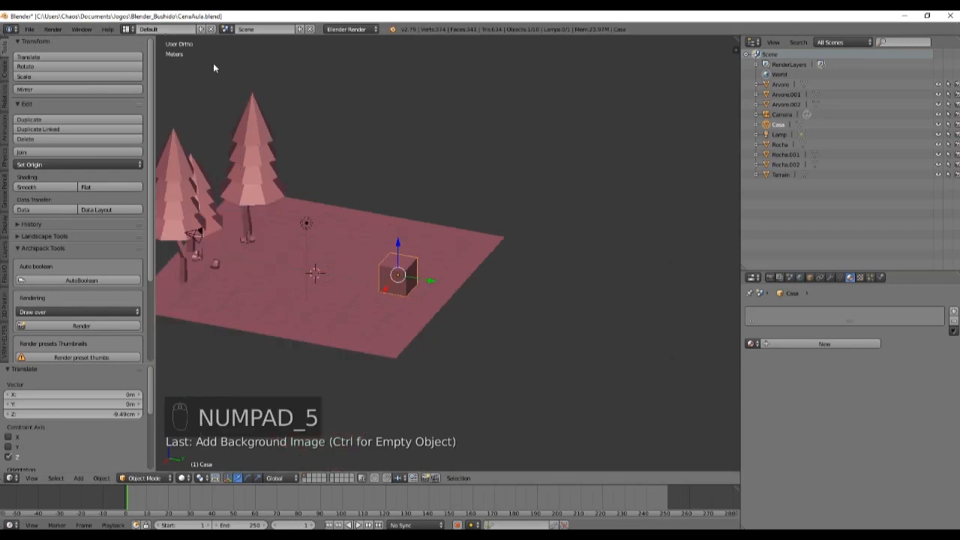
key("KP_1")
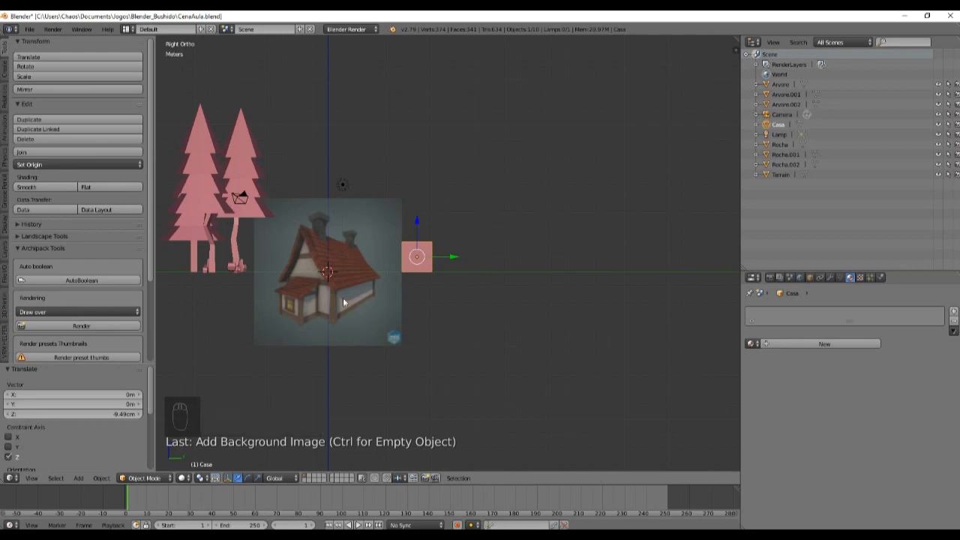
middle_click_drag(326, 307, 381, 314, "shift")
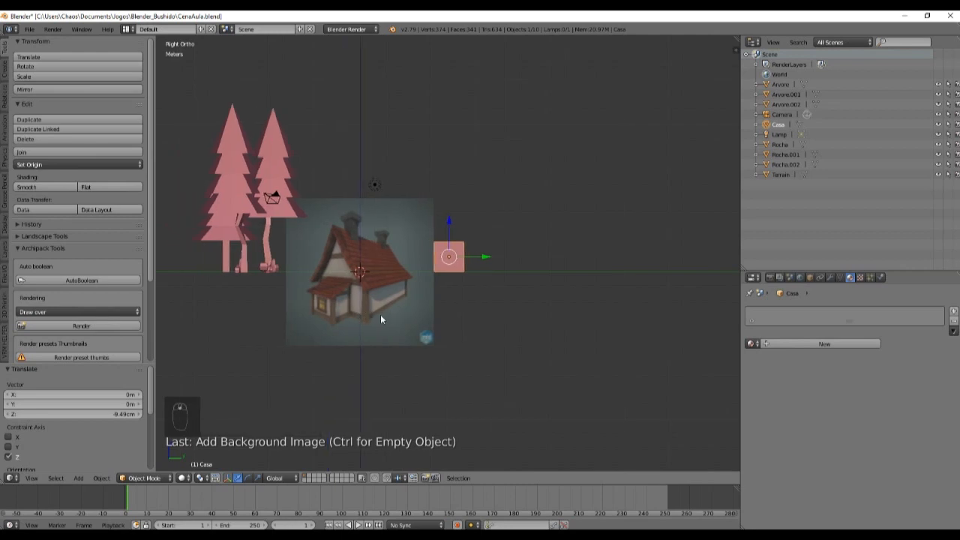
scroll(381, 315, "up", 2)
scroll(381, 316, "up", 1)
scroll(381, 316, "down", 4, "ctrl")
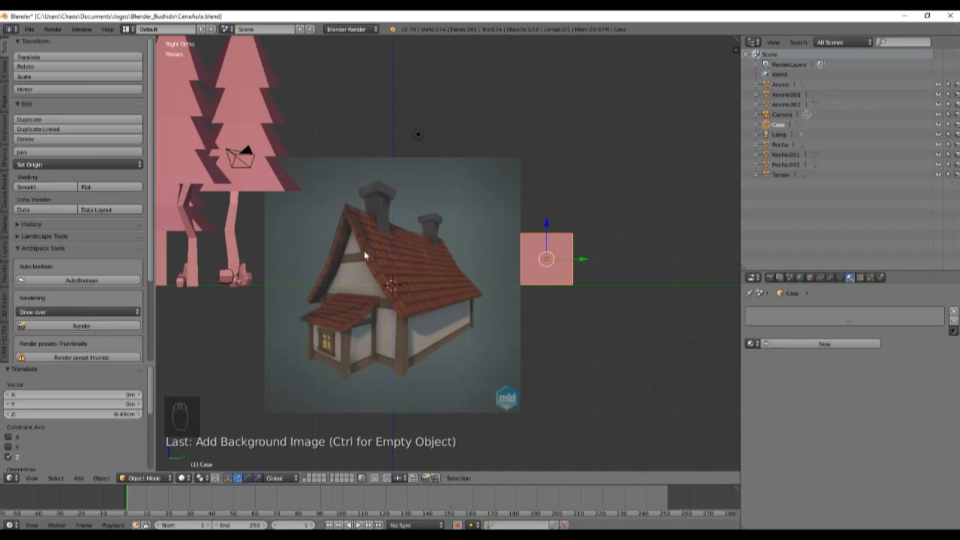
Select the rock Rocha.001 at the foot of the tree and lower it about 5.89 cm along Z.
right_click(233, 280)
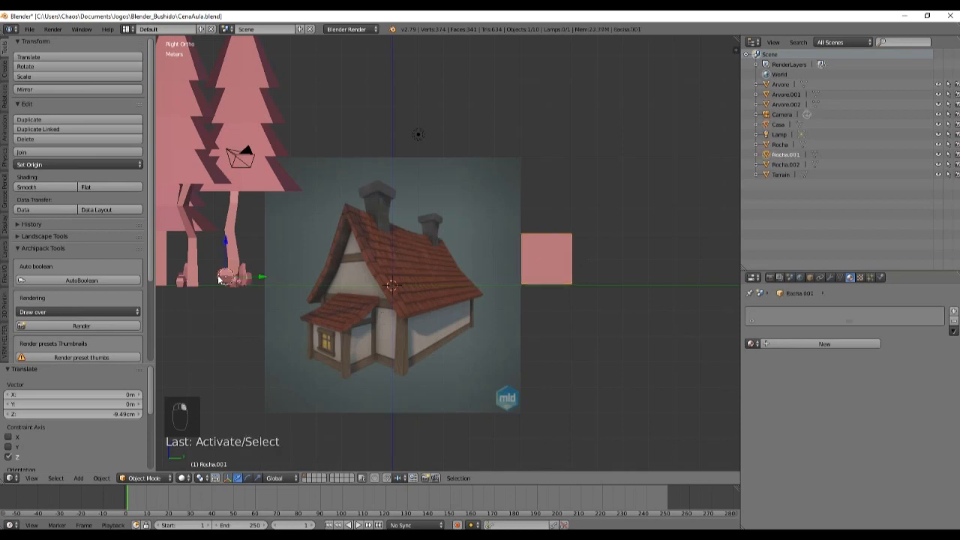
key("g")
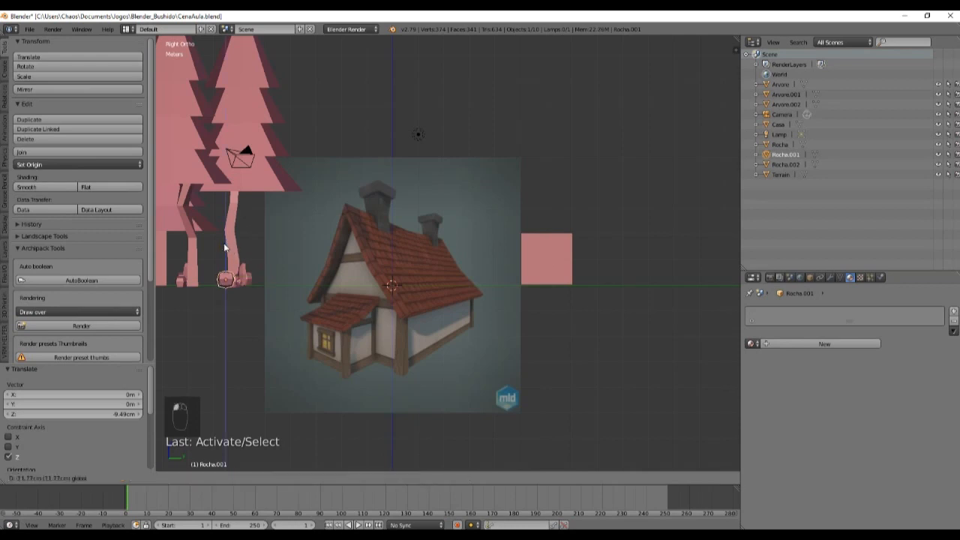
left_click(225, 247)
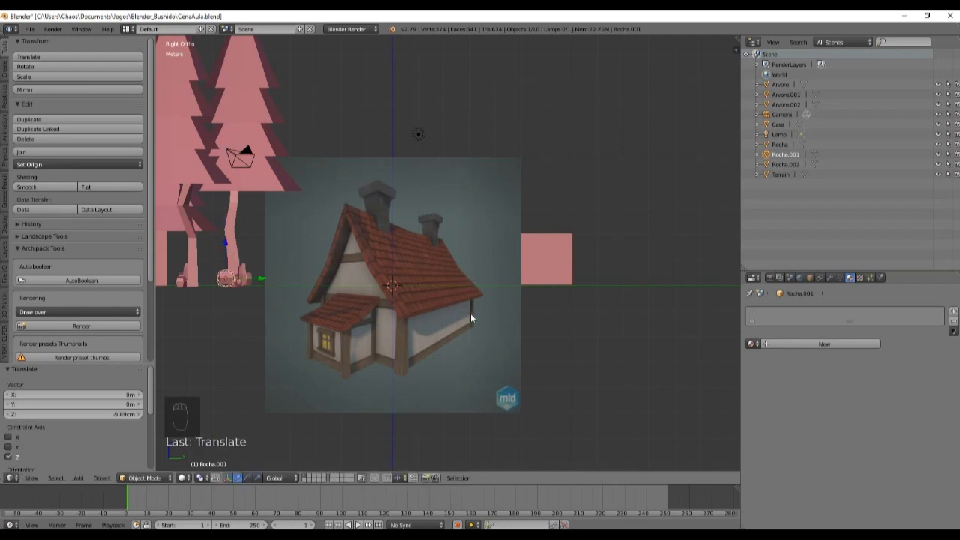
Select the Casa cube and set the house background image's opacity to 1.000.
right_click(537, 275)
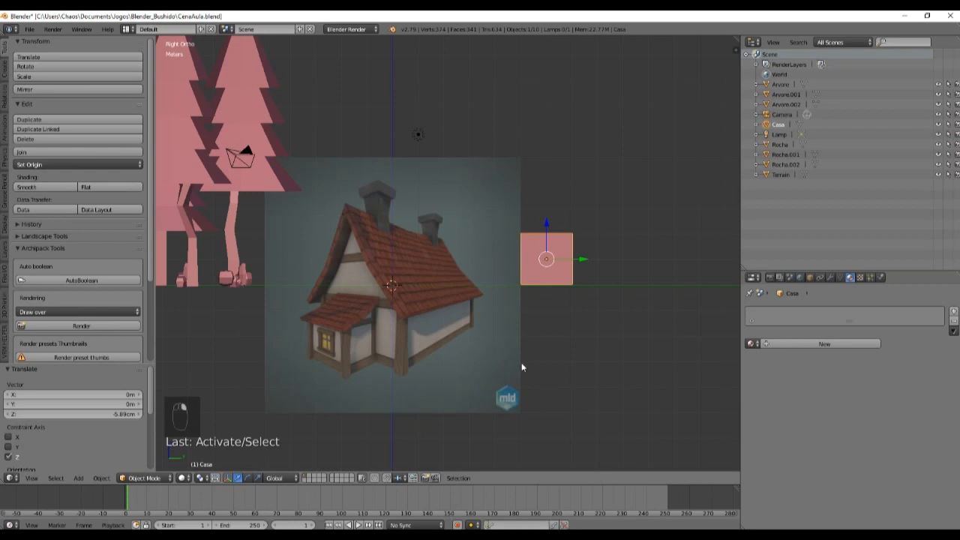
key("n")
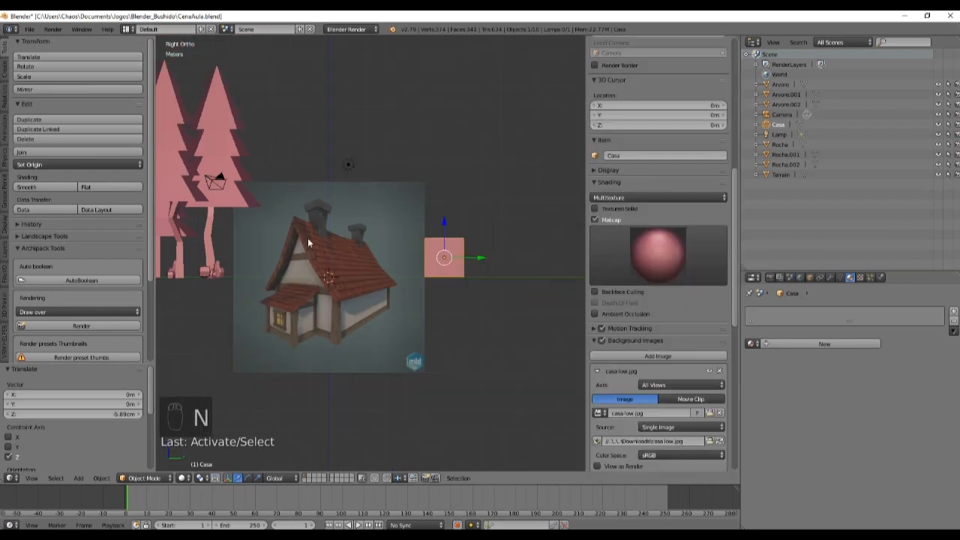
scroll(638, 352, "down", 4)
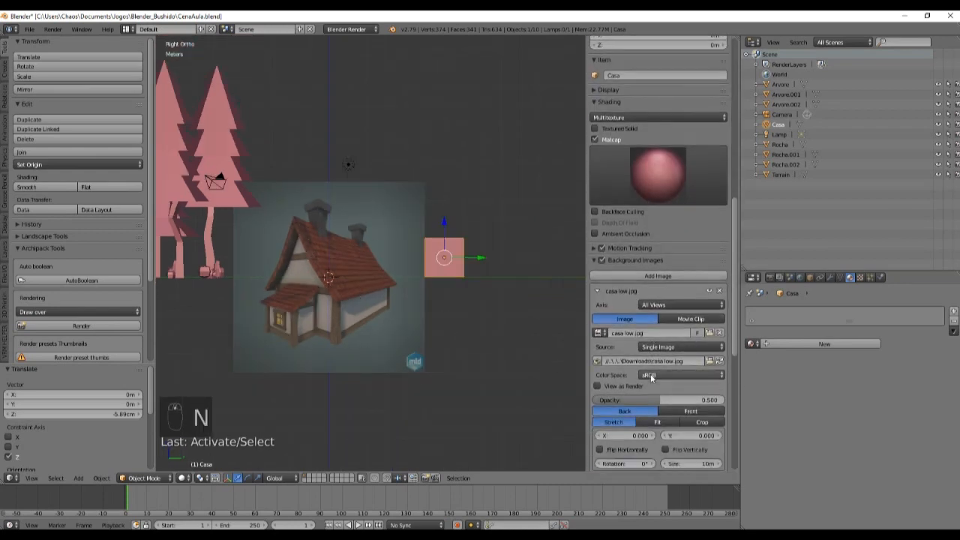
left_click_drag(647, 399, 724, 399)
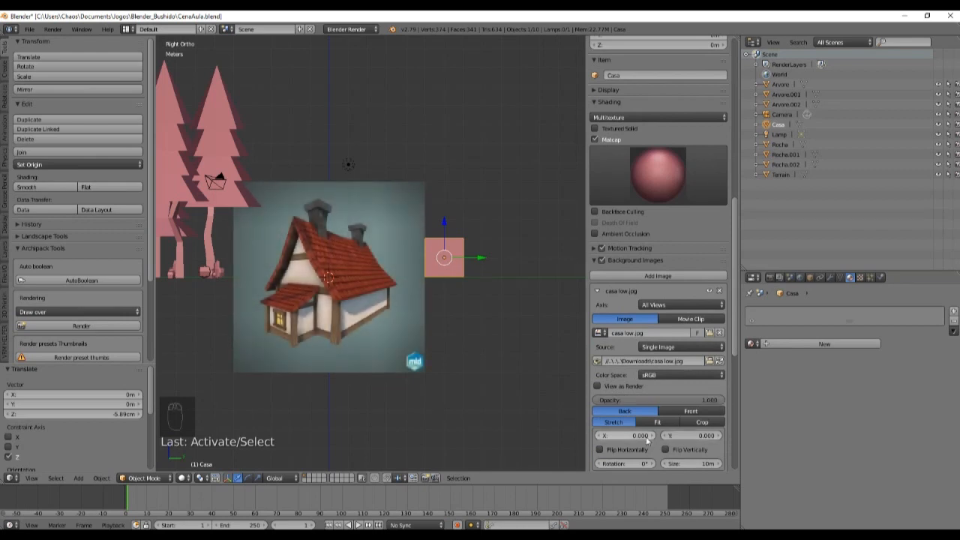
Try a horizontal shift of the background image, reset it to 0, and set its offset to X 1.6 and Y -1.2.
left_click_drag(632, 441, 667, 435)
left_click(630, 434)
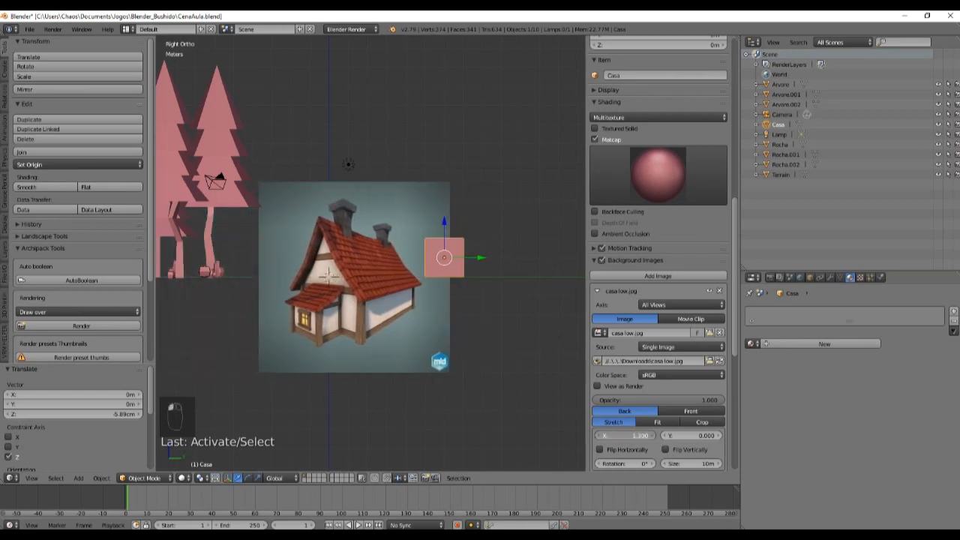
type("0")
key("Return")
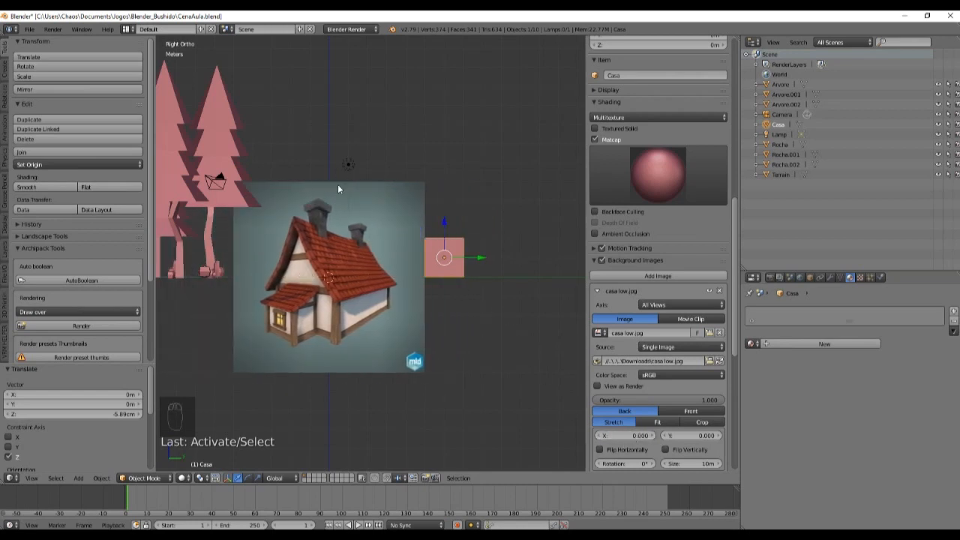
left_click_drag(648, 438, 668, 436)
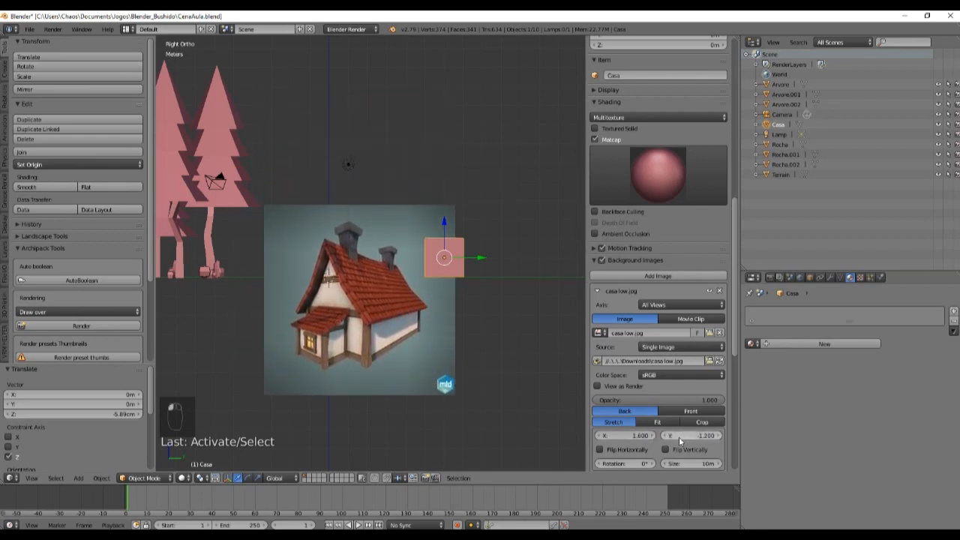
Try rotating the background image and reset its rotation to 0°.
mouse_move(623, 463)
left_mouse_down()
mouse_move(600, 463)
mouse_move(620, 464)
left_mouse_up()
left_click(638, 463)
type("0")
key("Return")
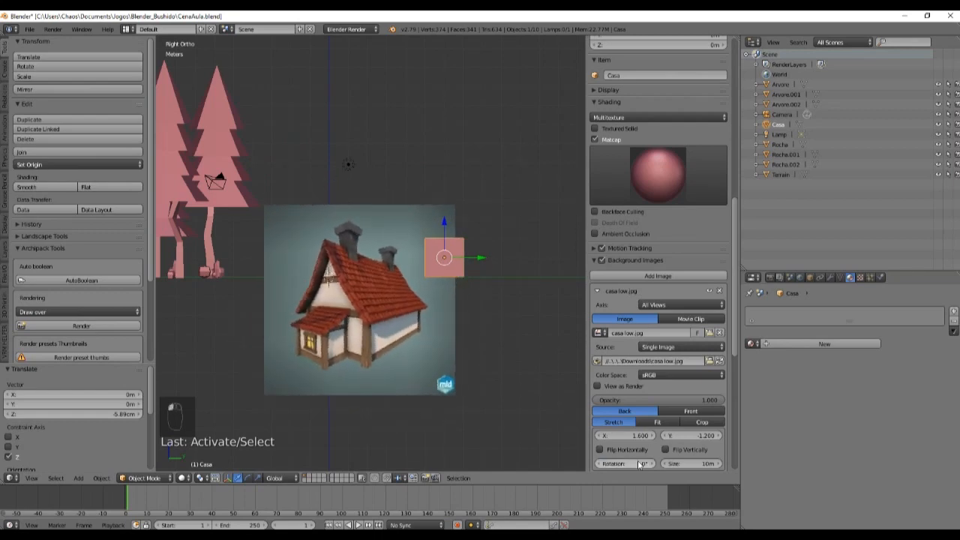
Try enlarging the background image and a size of 0, and restore its size to 10 m.
left_click_drag(681, 466, 702, 465)
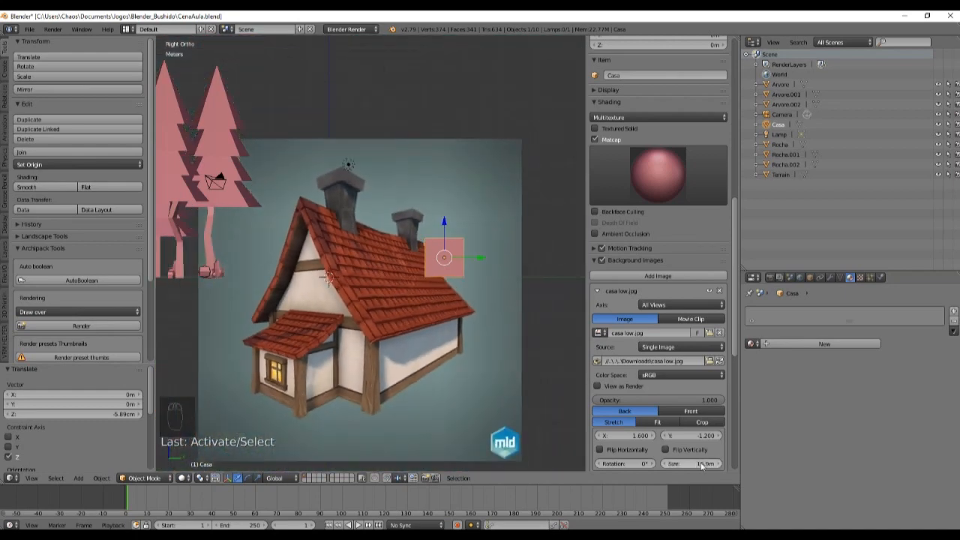
left_click(692, 464)
type("0")
key("Return")
left_click(688, 462)
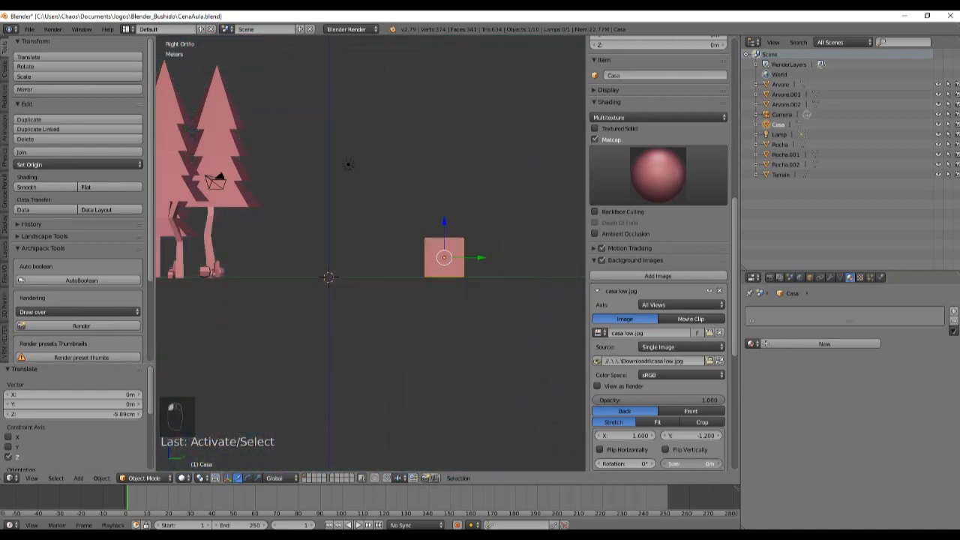
type("10")
key("Return")
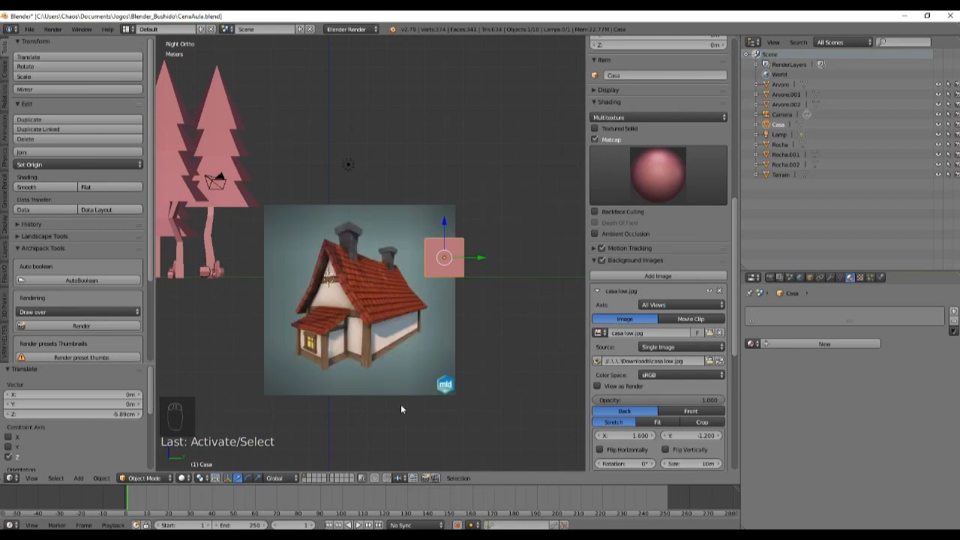
Raise the background image until its lower edge meets the ground line, trying Y offsets 4.5 and 4.8 and setting 5.
scroll(401, 405, "up", 5)
scroll(413, 413, "down", 4)
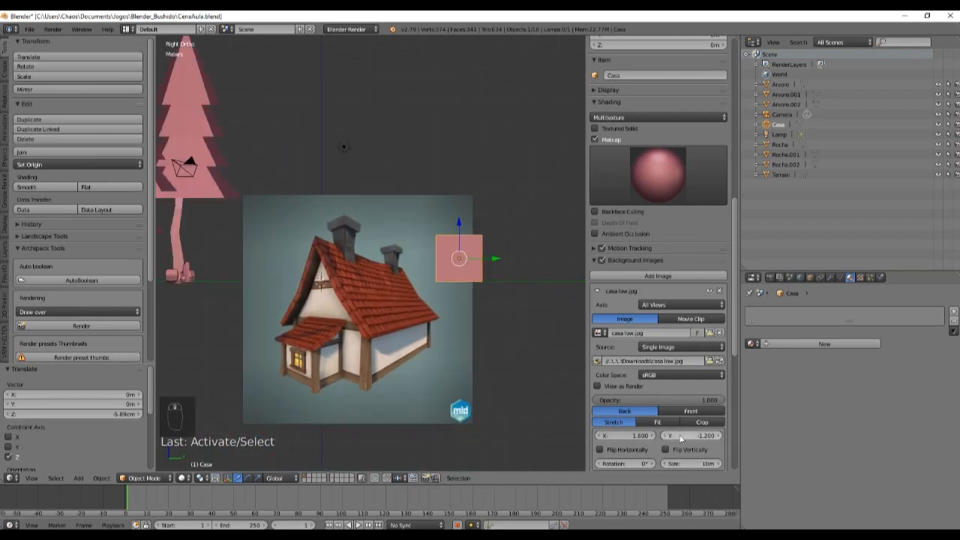
left_click_drag(680, 439, 694, 438)
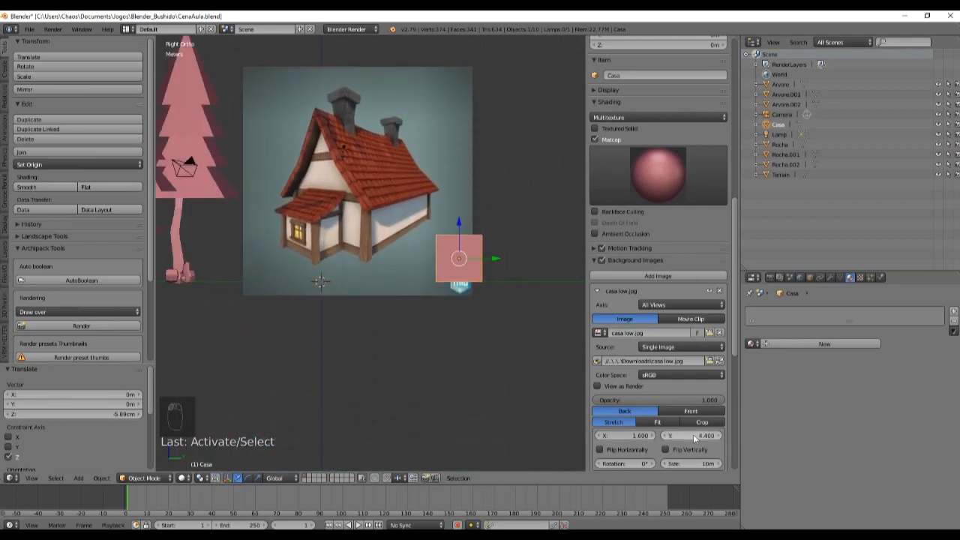
left_click(693, 437)
type("4.5")
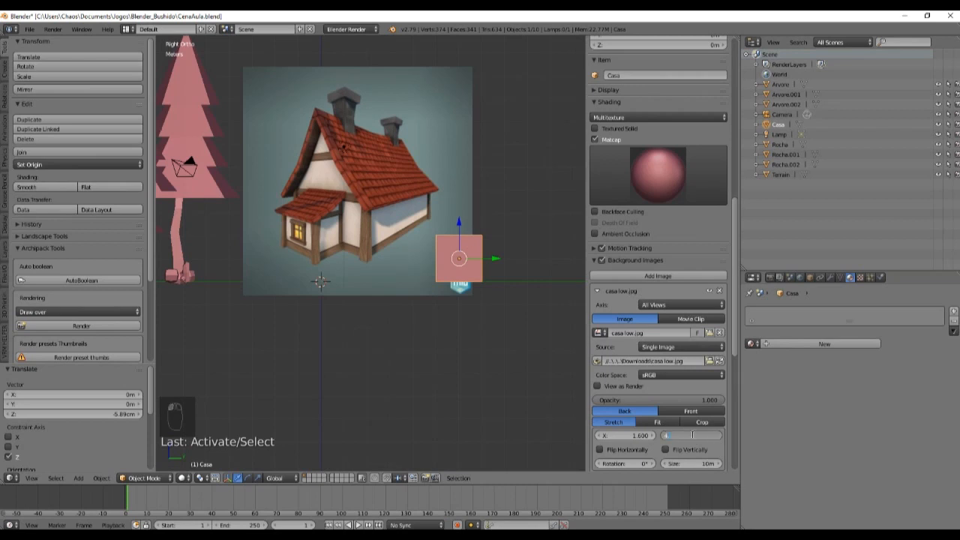
key("Return")
left_click(692, 435)
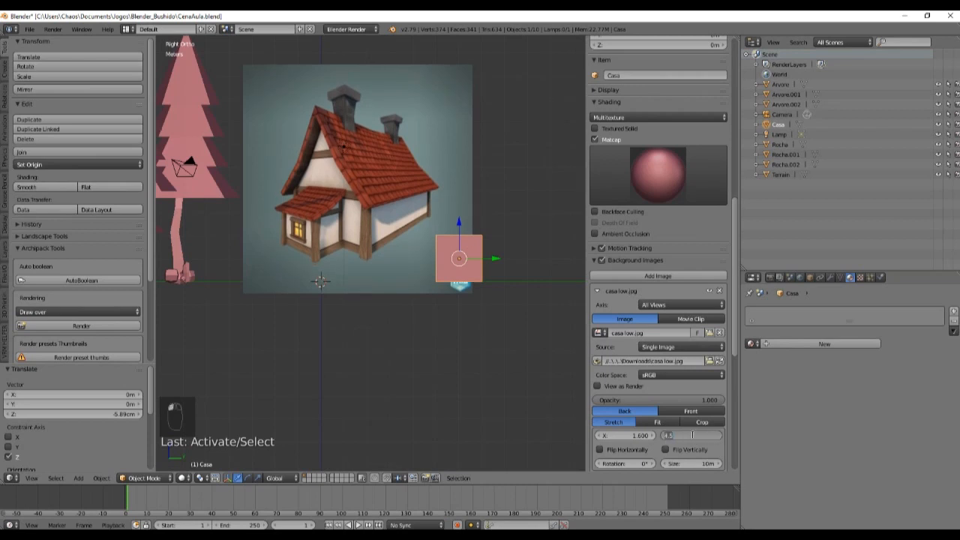
type("4.8")
key("Return")
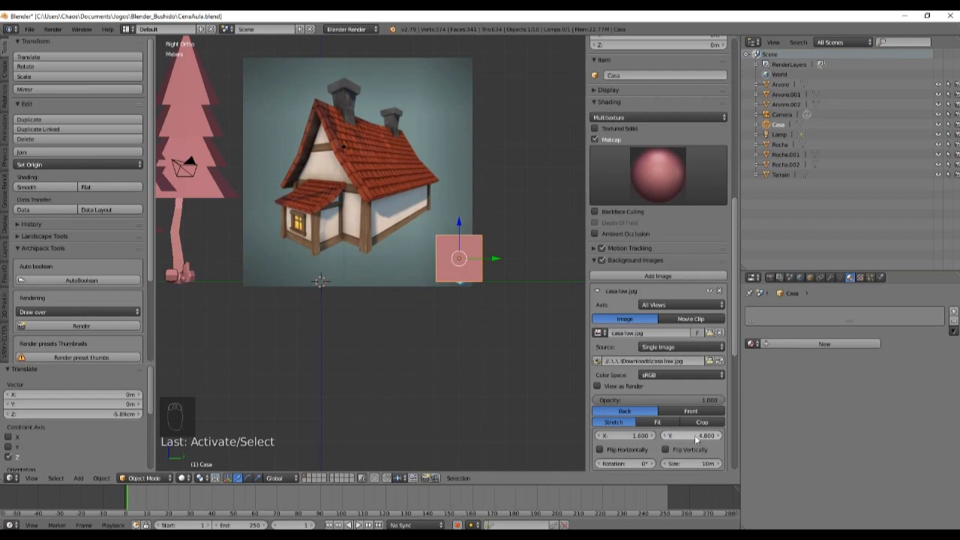
left_click(719, 435)
left_click(719, 436)
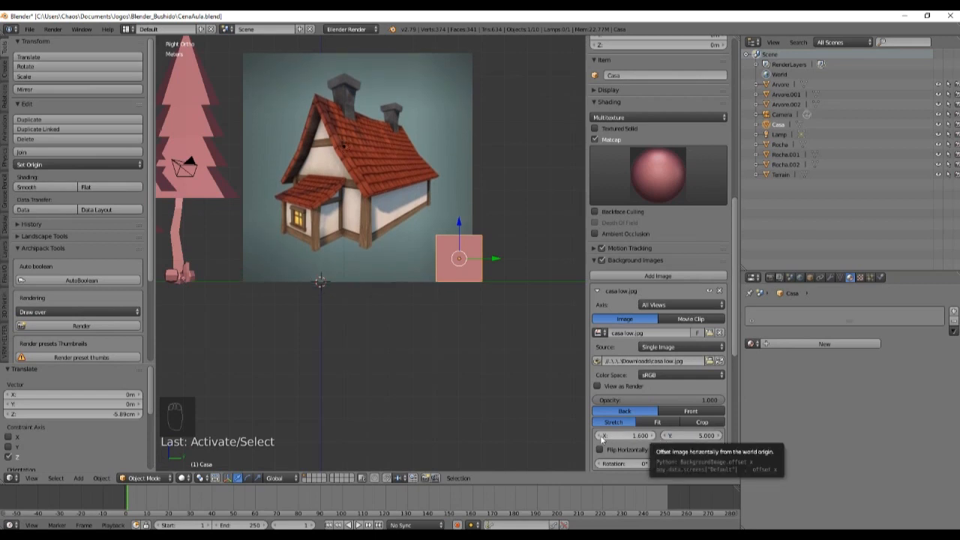
Reset the background image's X offset to 0.
left_click(640, 435)
type("0")
key("Return")
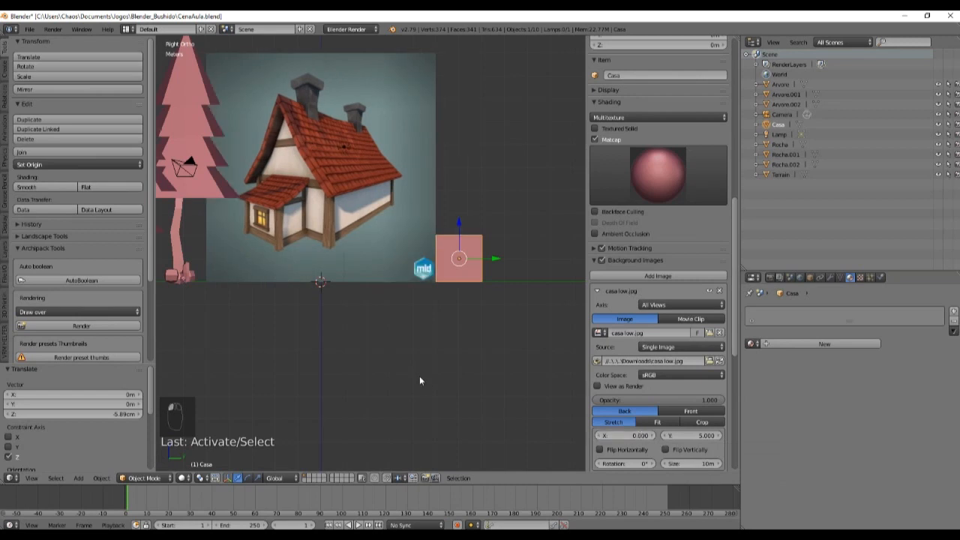
scroll(359, 313, "down", 4, "ctrl")
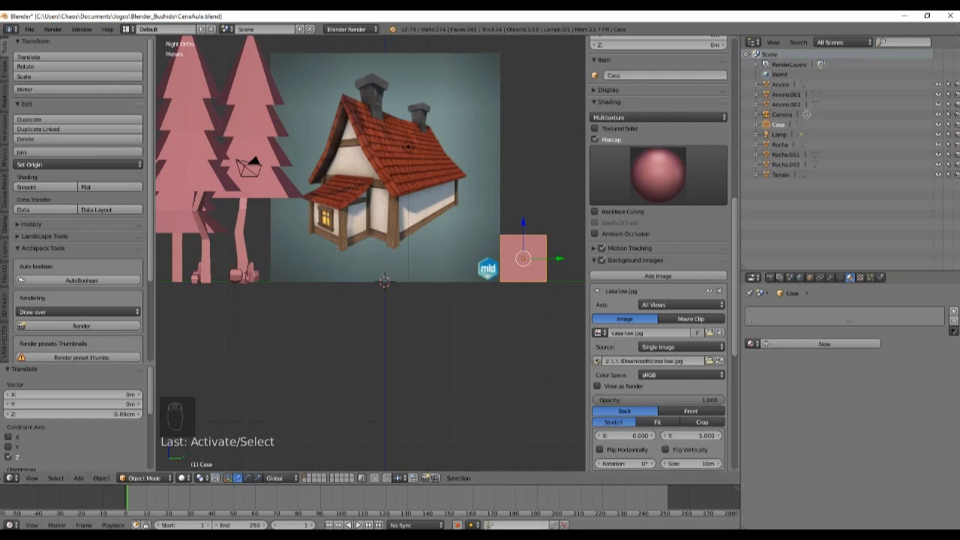
mouse_move(306, 536)
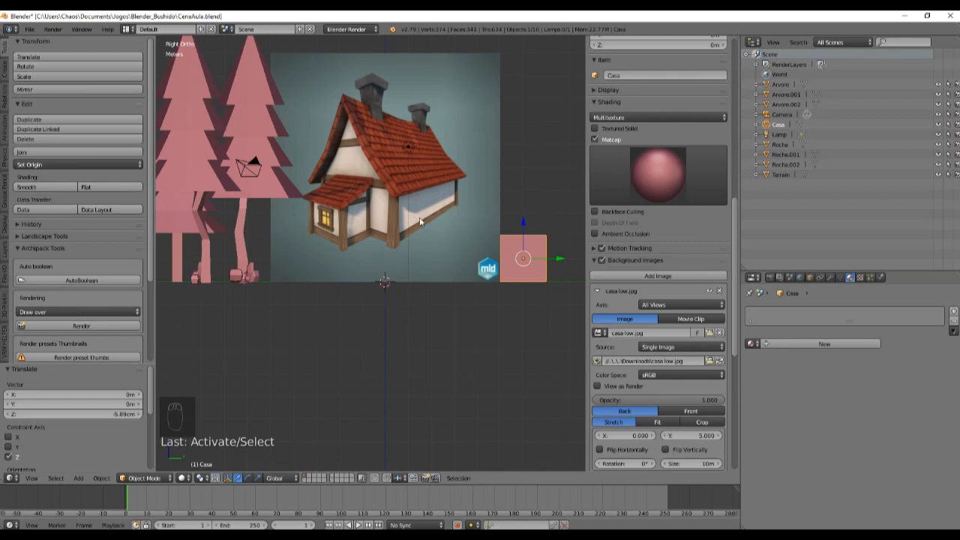
scroll(426, 292, "up", 3)
scroll(482, 290, "down", 4)
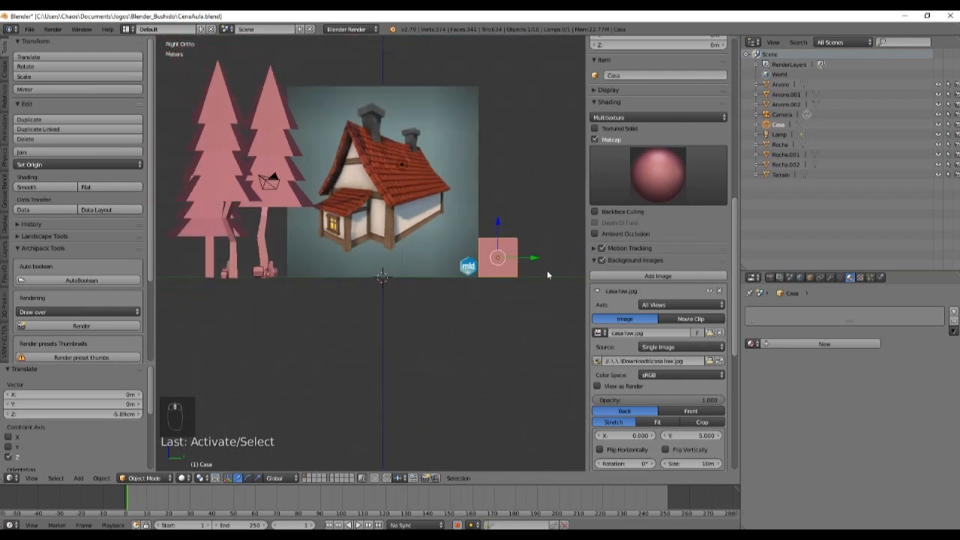
Move the Casa cube about 5.64 m along negative Y, in front of the house reference image, and check its placement.
left_click_drag(530, 259, 419, 260)
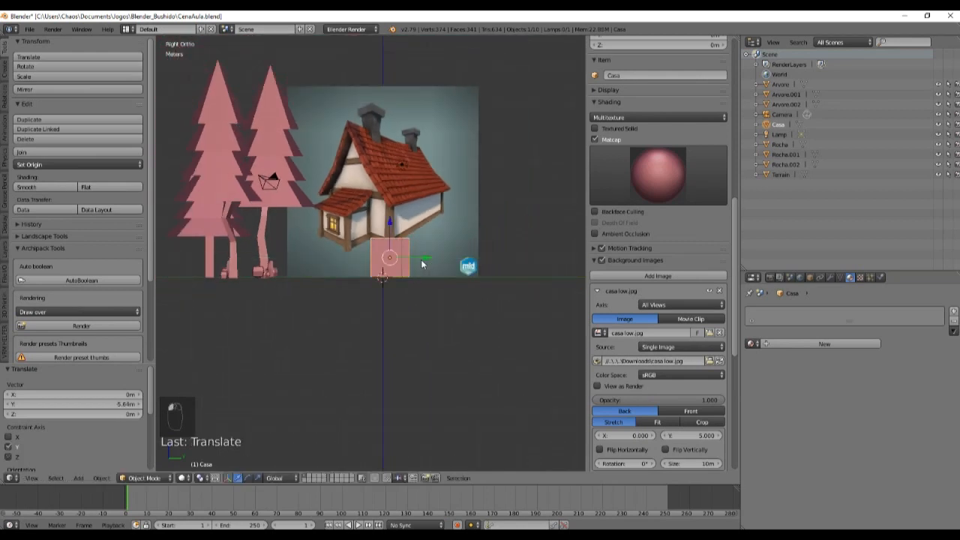
middle_click_drag(420, 260, 353, 345)
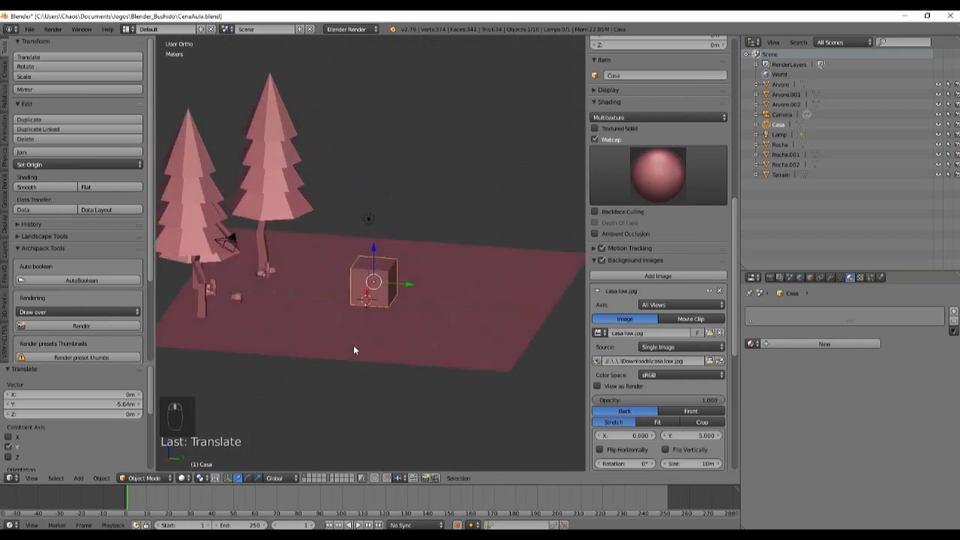
key("KP_1")
key("KP_3")
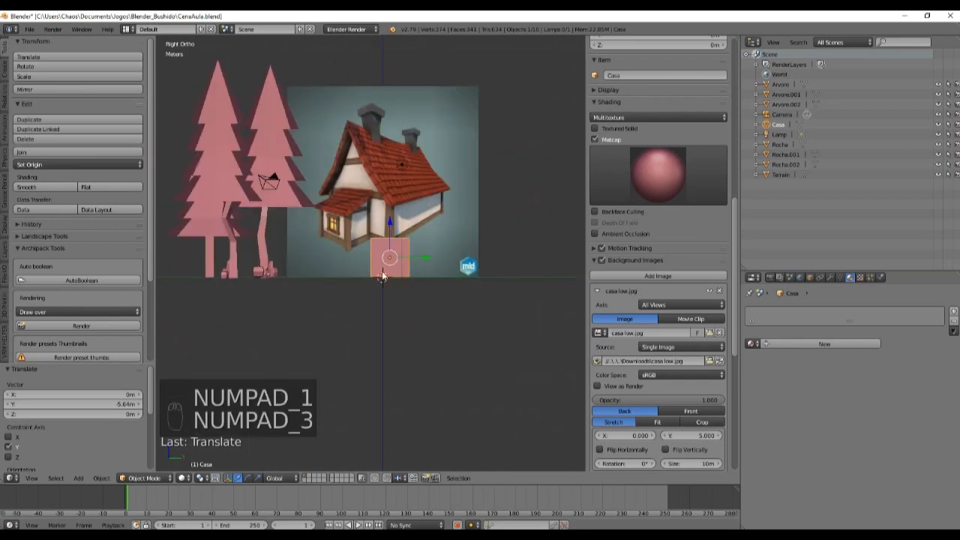
scroll(381, 298, "up", 3)
scroll(381, 298, "up", 4)
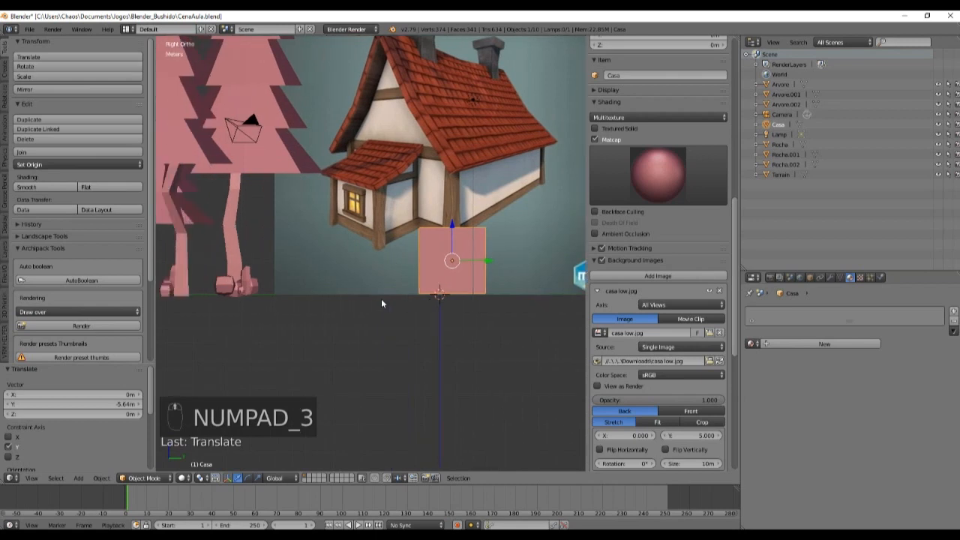
scroll(382, 299, "up", 1, "shift")
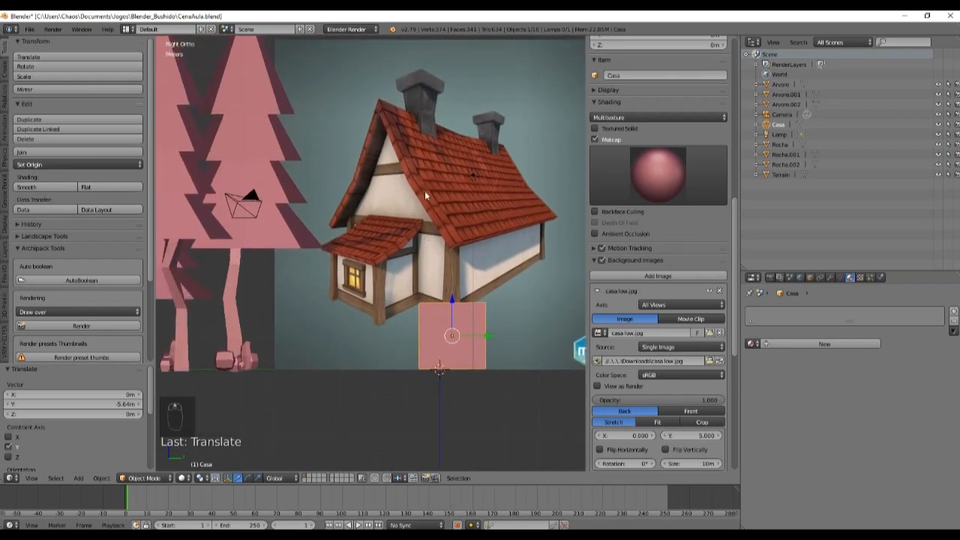
scroll(396, 285, "down", 4, "ctrl")
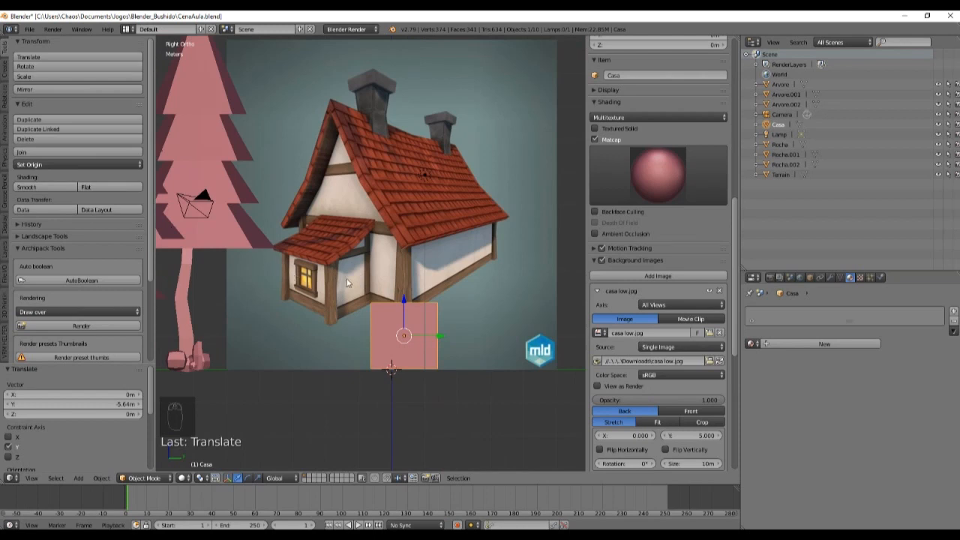
scroll(346, 278, "up", 7, "ctrl")
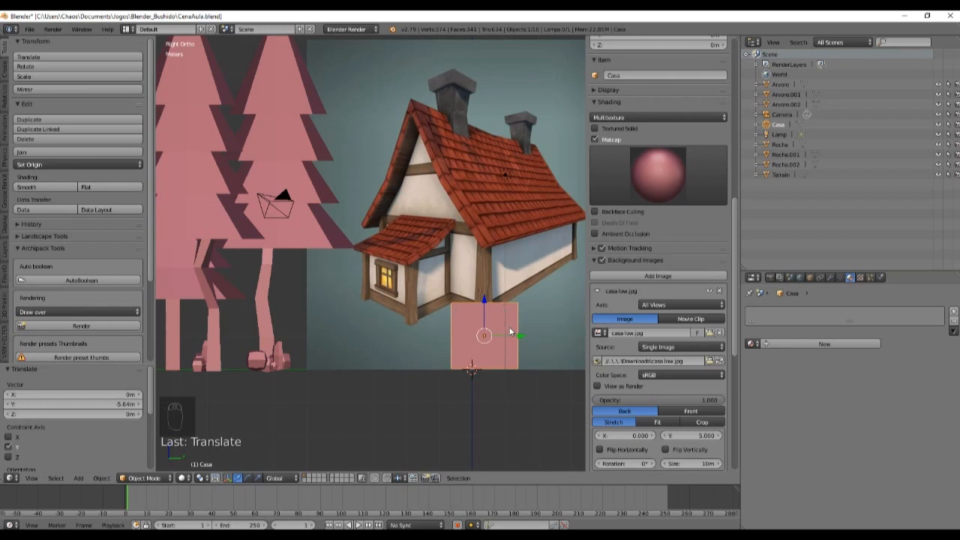
Switch to perspective, select the tree Arvore.001, and examine its dimensions.
key("KP_5")
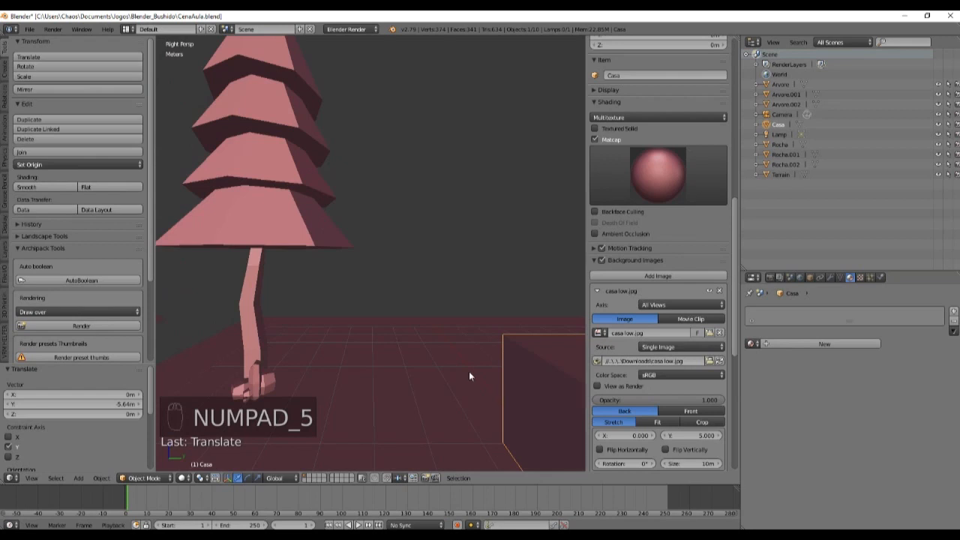
middle_click_drag(465, 343, 415, 340)
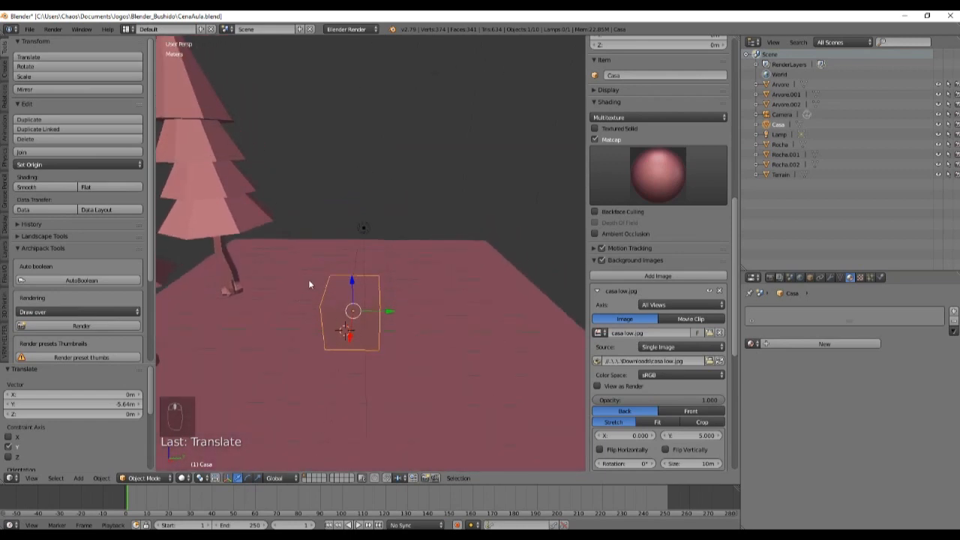
right_click(221, 271)
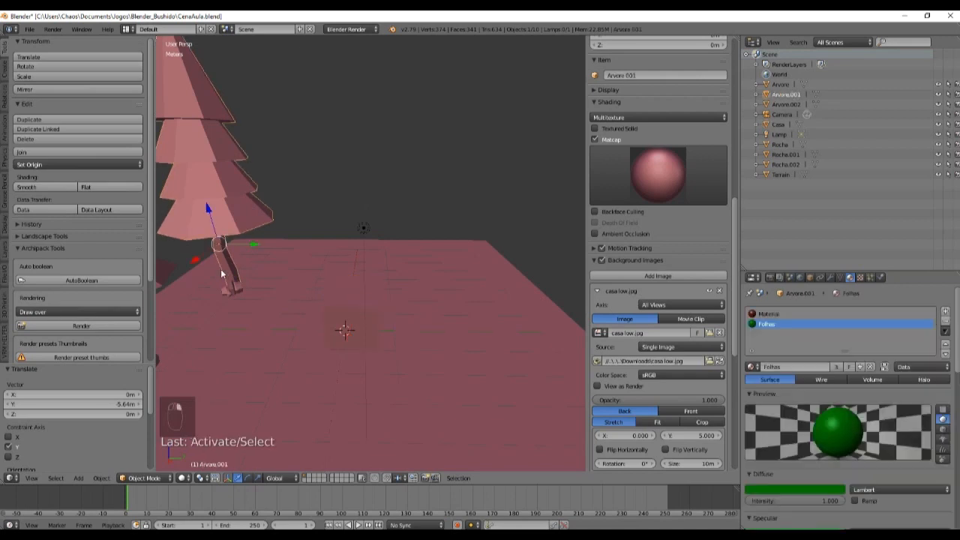
scroll(626, 211, "up", 8)
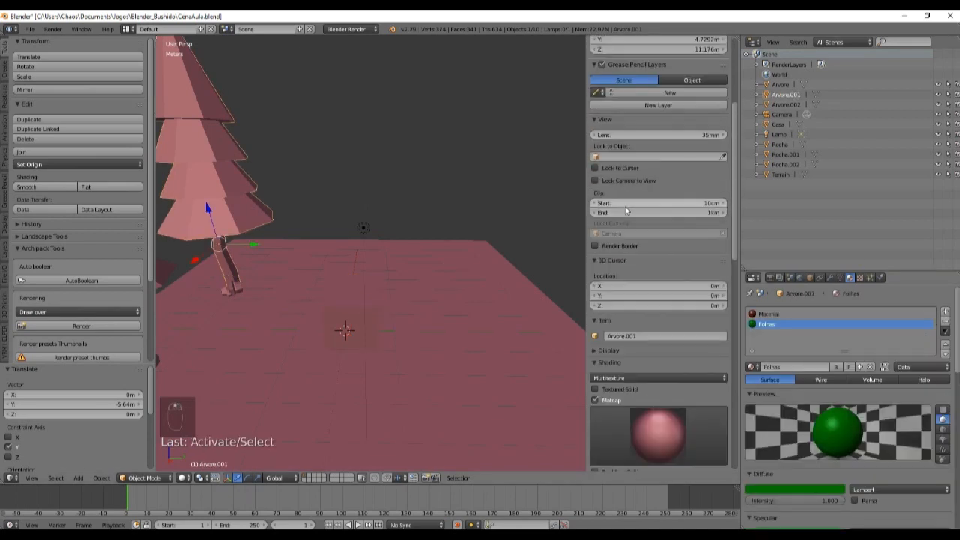
scroll(626, 211, "up", 6)
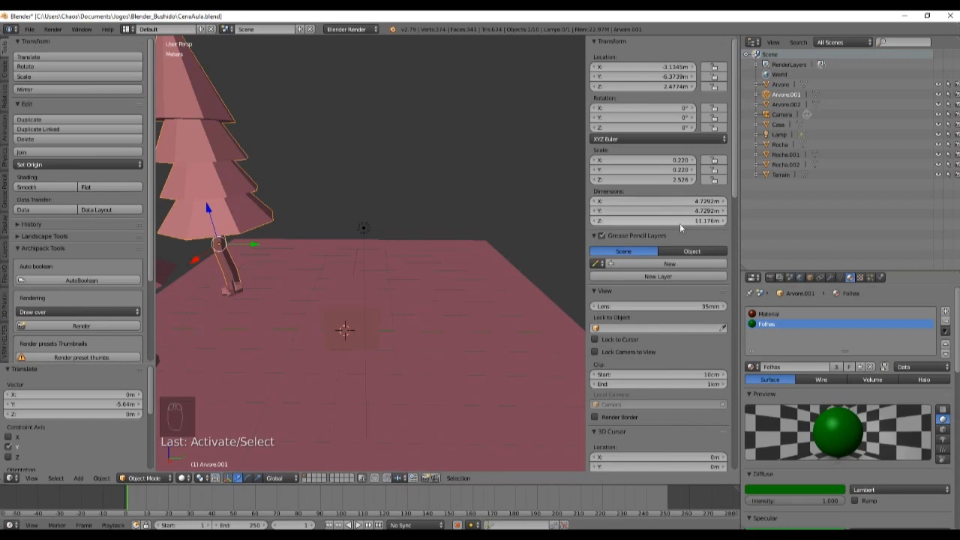
Set the Casa cube's Z dimension to 3 m and raise it about 47.6 cm onto the terrain.
right_click(335, 310)
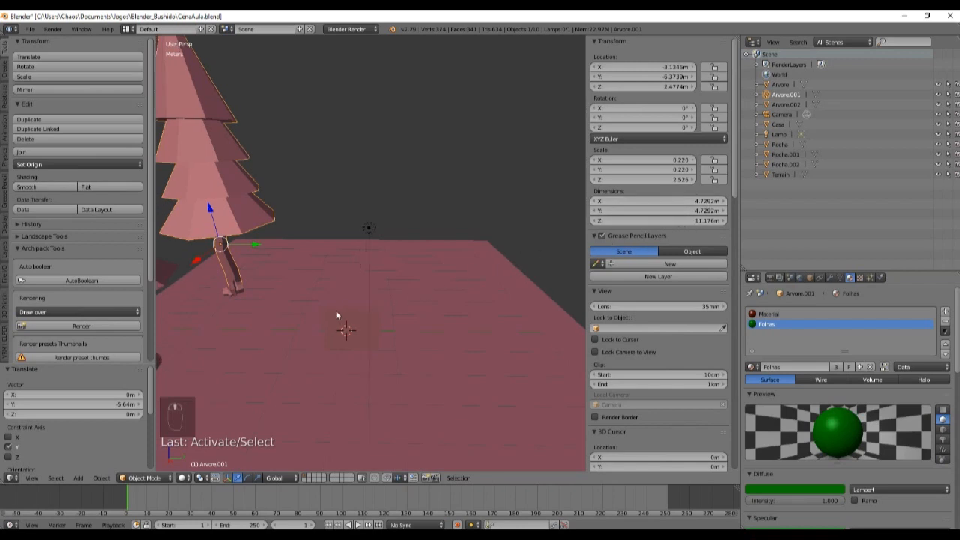
scroll(370, 274, "up", 5)
middle_click_drag(493, 270, 435, 275, "shift")
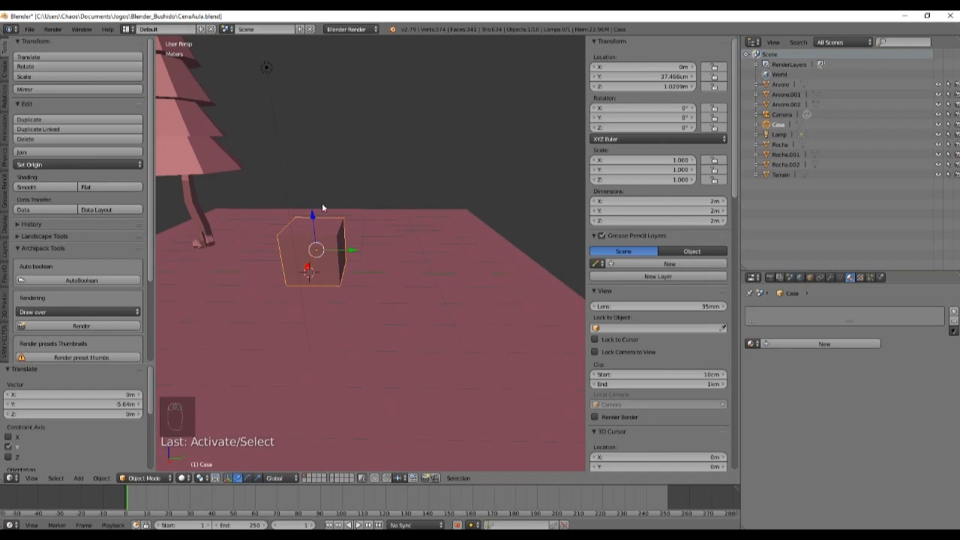
left_click(649, 220)
type("3")
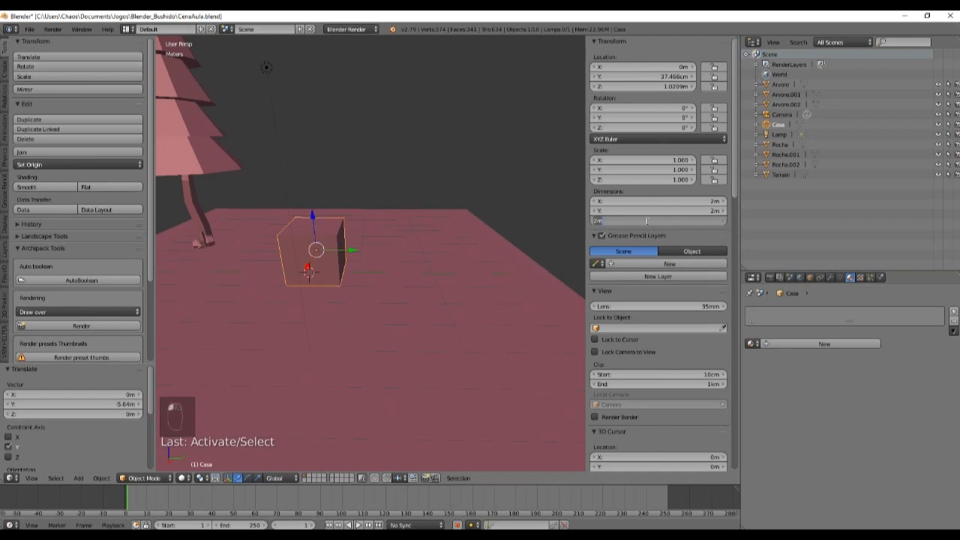
key("Return")
middle_click_drag(398, 251, 399, 229)
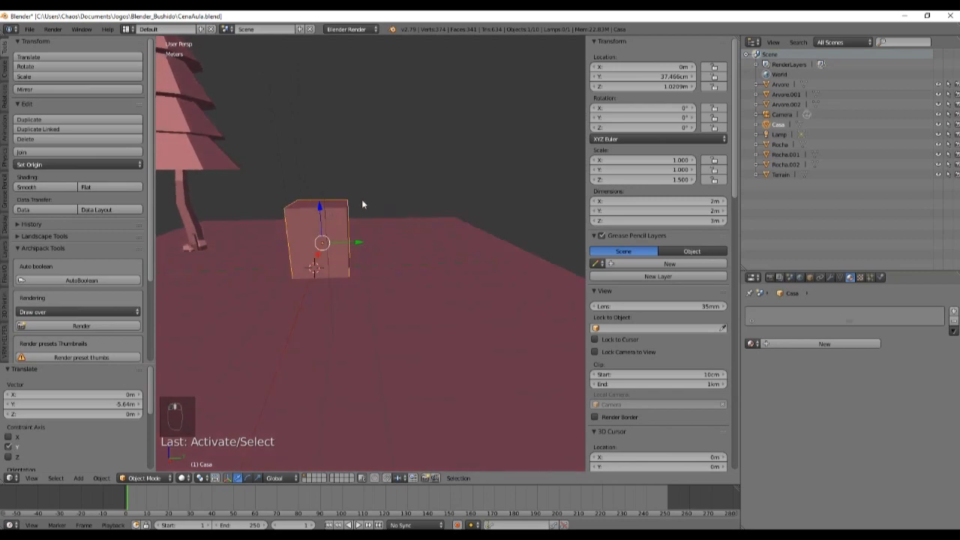
left_click_drag(321, 211, 320, 196)
middle_click_drag(538, 266, 443, 306)
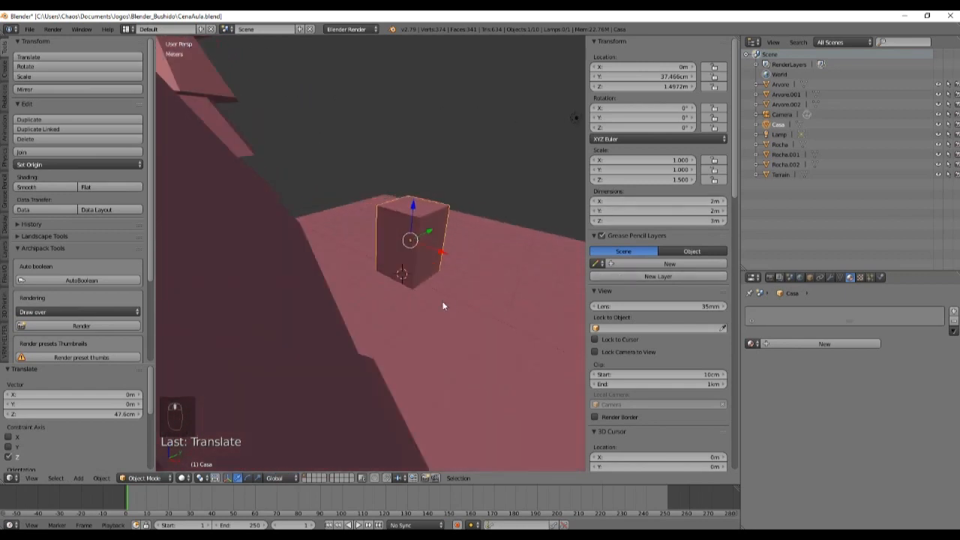
Set the Casa block's dimensions to 3 m in X and 6 m in Y.
middle_click_drag(522, 306, 381, 338)
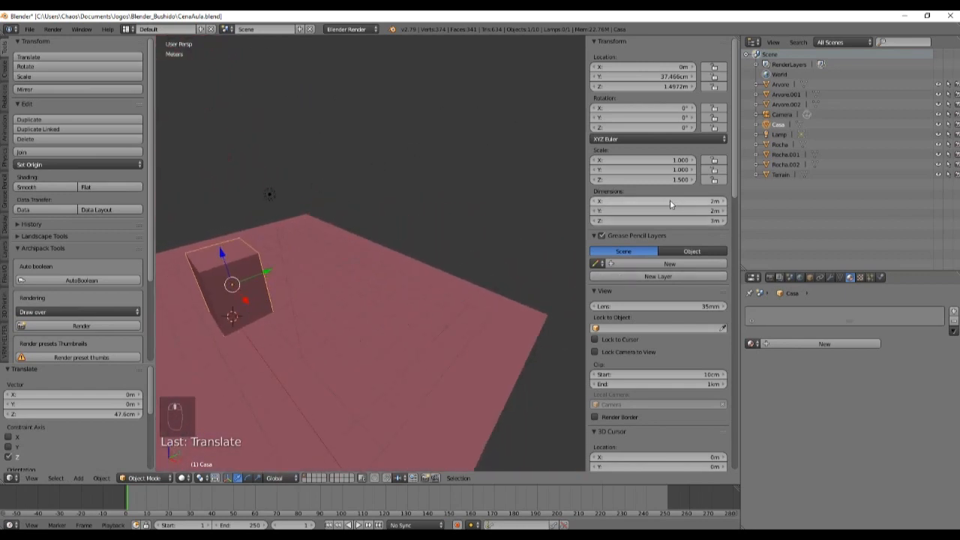
left_click(650, 201)
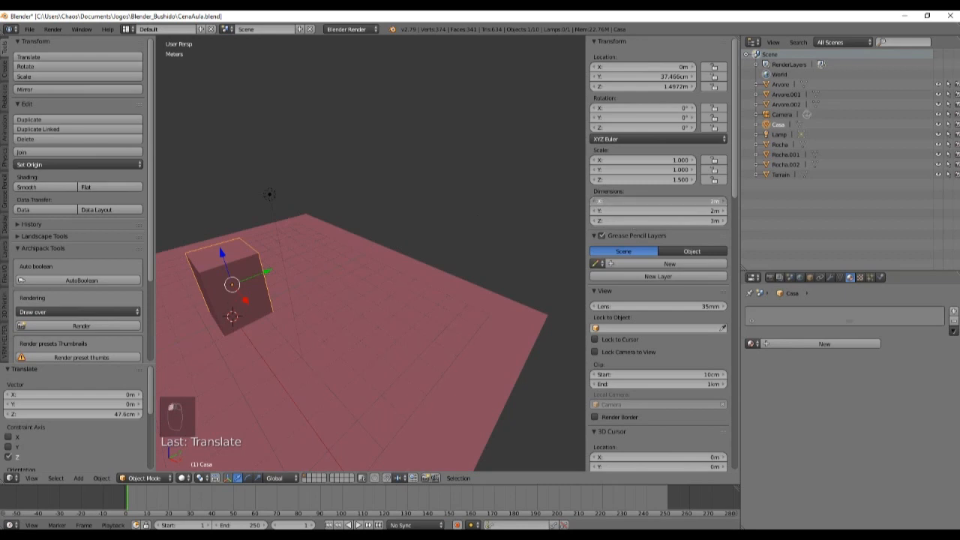
type("3")
key("Tab")
type("6")
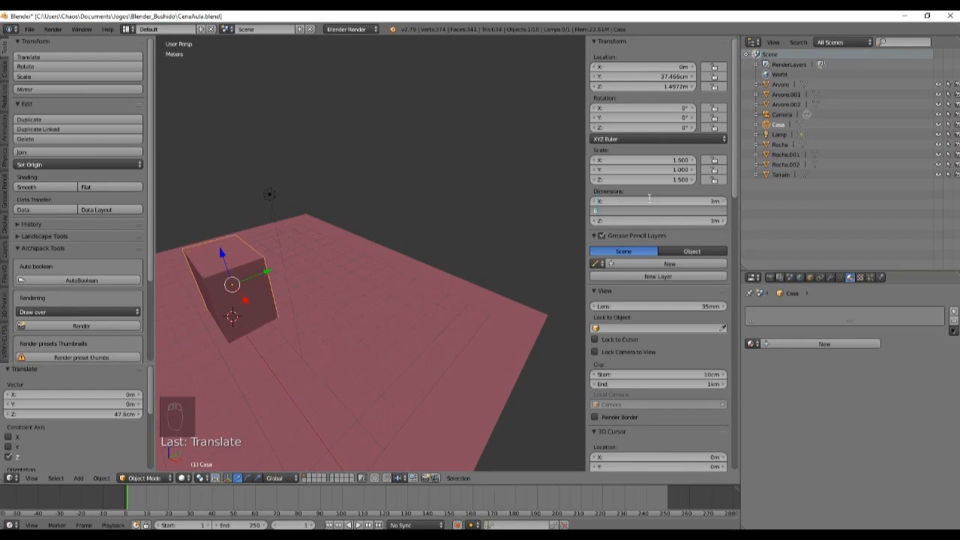
key("Return")
middle_click_drag(307, 335, 411, 255, "shift")
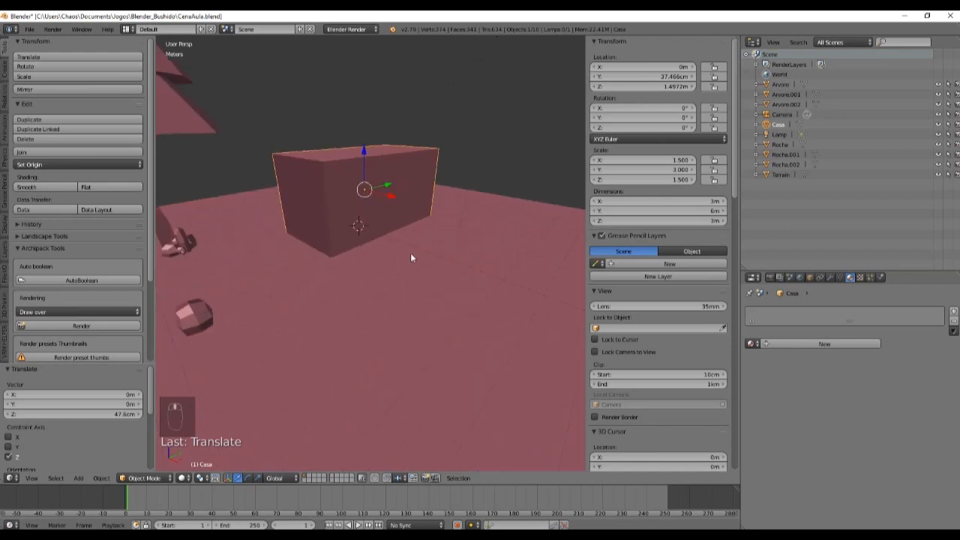
scroll(356, 241, "up", 3)
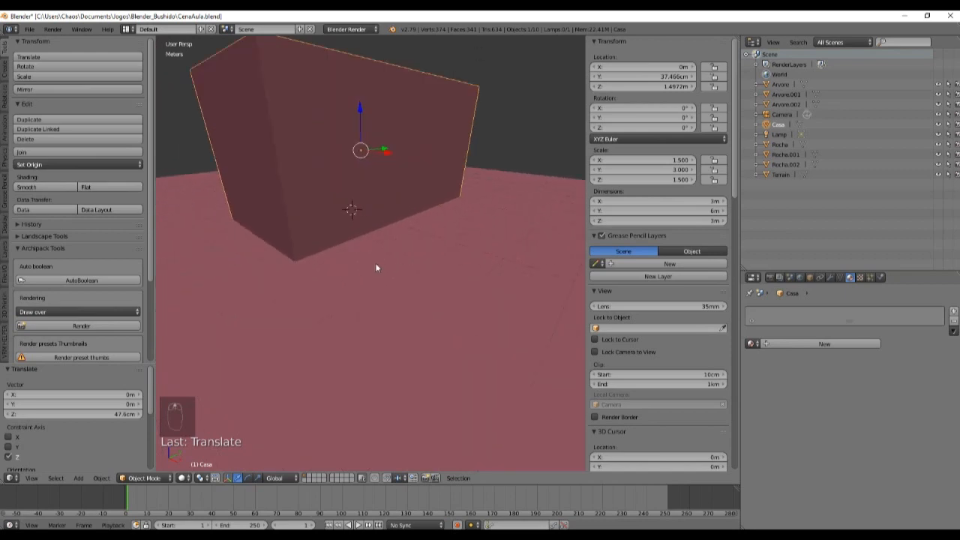
Compare the Casa block with the house reference in the right orthographic view and inspect its shape in perspective.
key("KP_3")
key("KP_5")
scroll(344, 192, "up", 5, "shift")
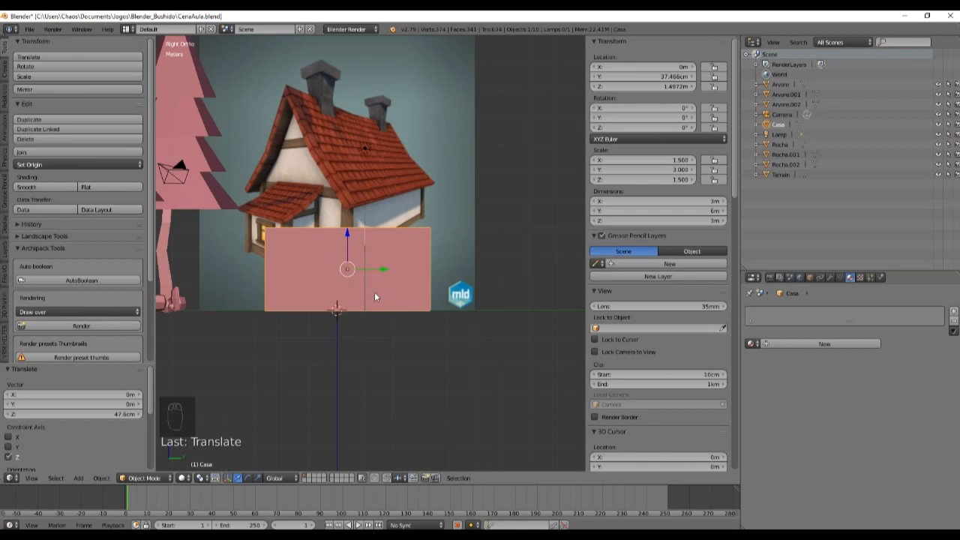
key("KP_5")
middle_click_drag(376, 302, 229, 436)
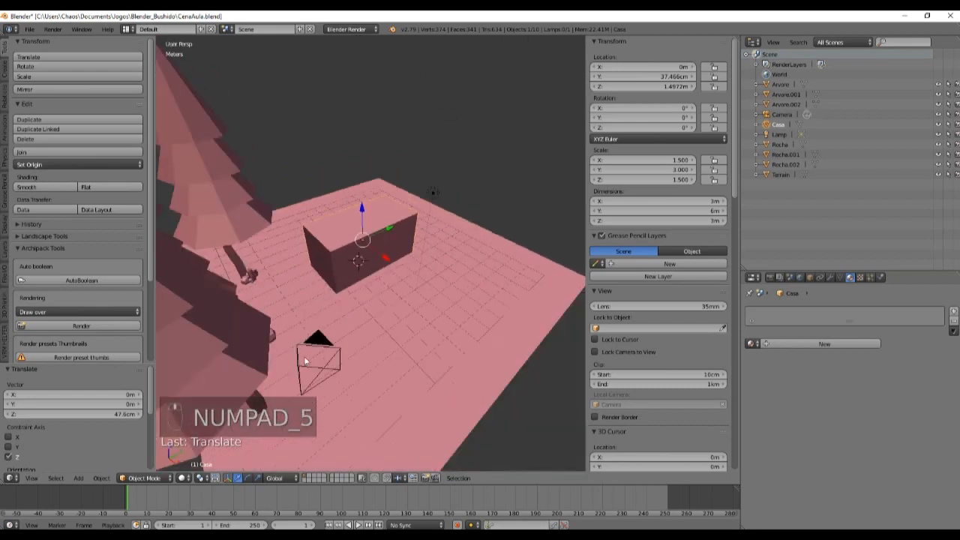
key("Tab")
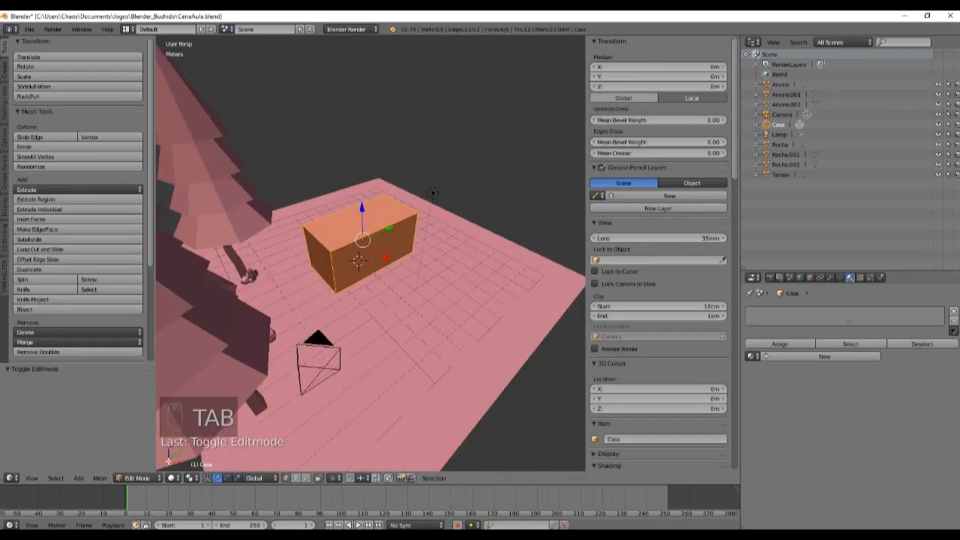
middle_click_drag(435, 224, 433, 267)
scroll(422, 252, "up", 4)
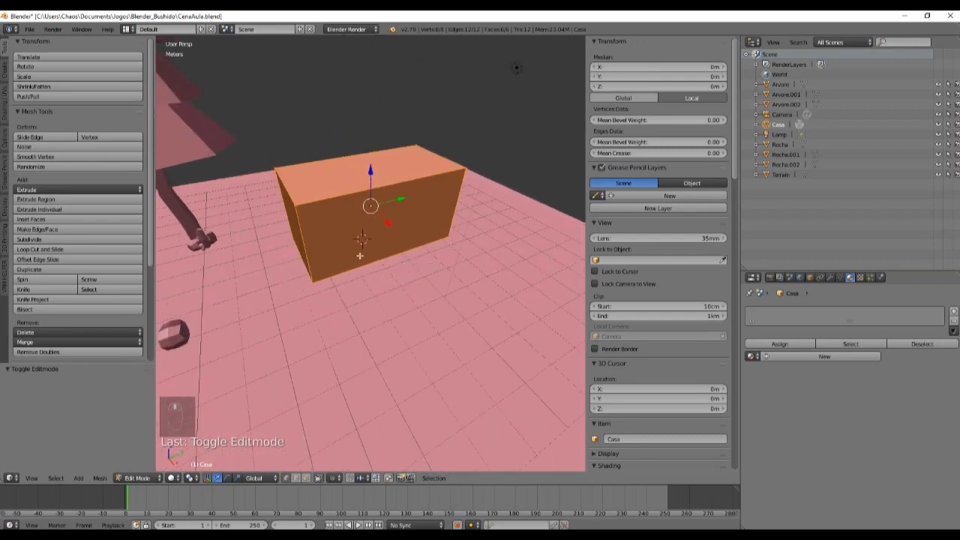
scroll(354, 236, "down", 3)
middle_click_drag(354, 236, 272, 242)
key("Tab")
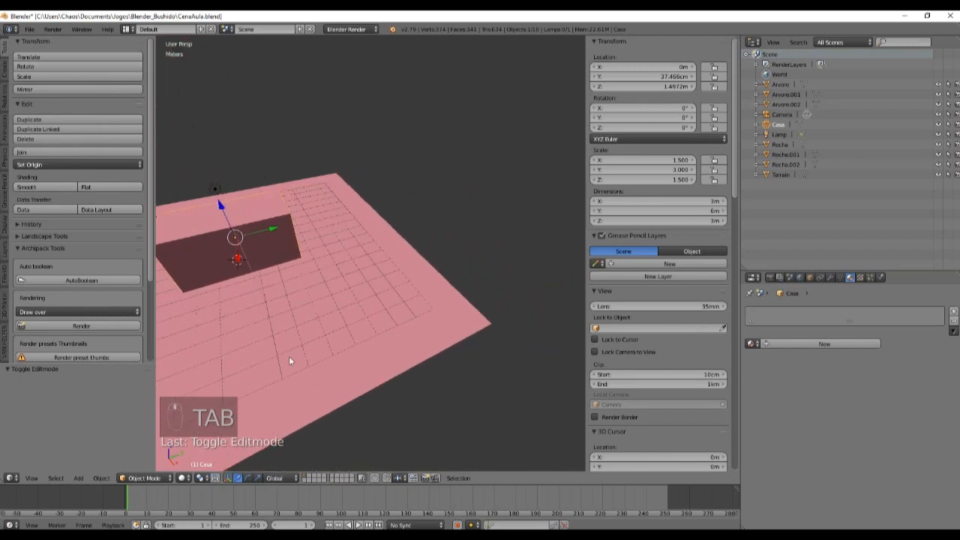
Move the Casa block about 5.3 m along positive Y, away from the house reference image.
middle_click_drag(293, 360, 313, 236)
left_click_drag(312, 234, 396, 234)
middle_click_drag(269, 290, 374, 305)
scroll(323, 321, "up", 2)
scroll(374, 305, "up", 2)
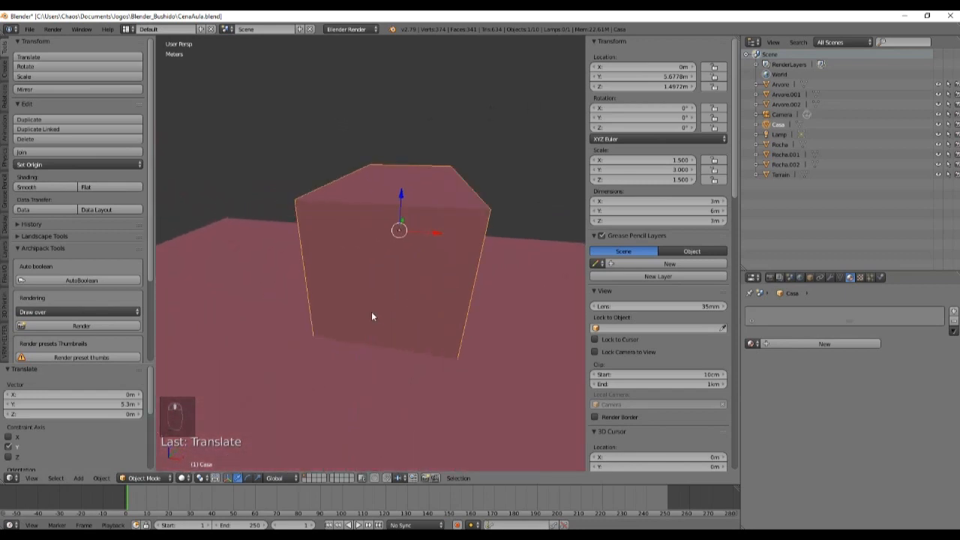
Enter Edit Mode on the Casa block and show it beside the house reference in the right orthographic view.
key("Tab")
scroll(412, 309, "down", 3)
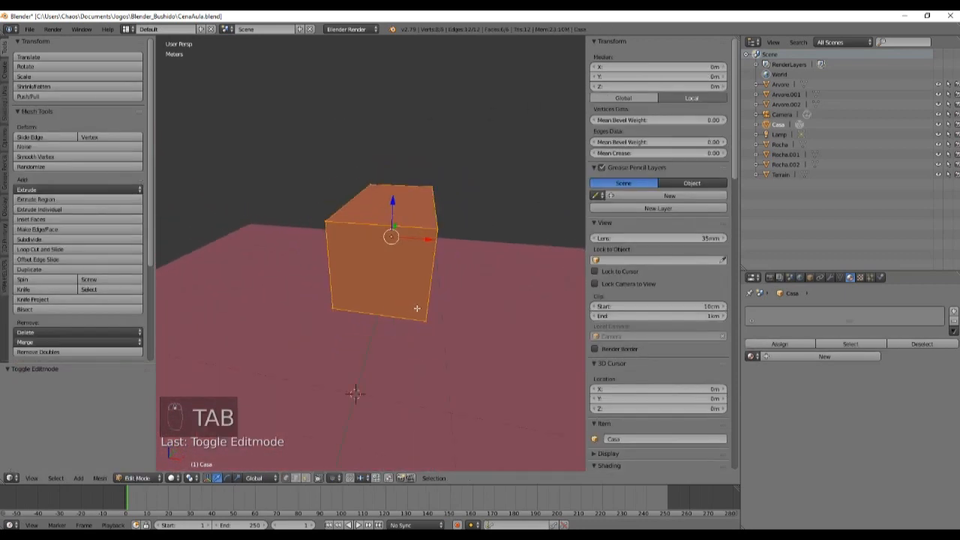
middle_click_drag(415, 308, 345, 316)
scroll(344, 315, "up", 2)
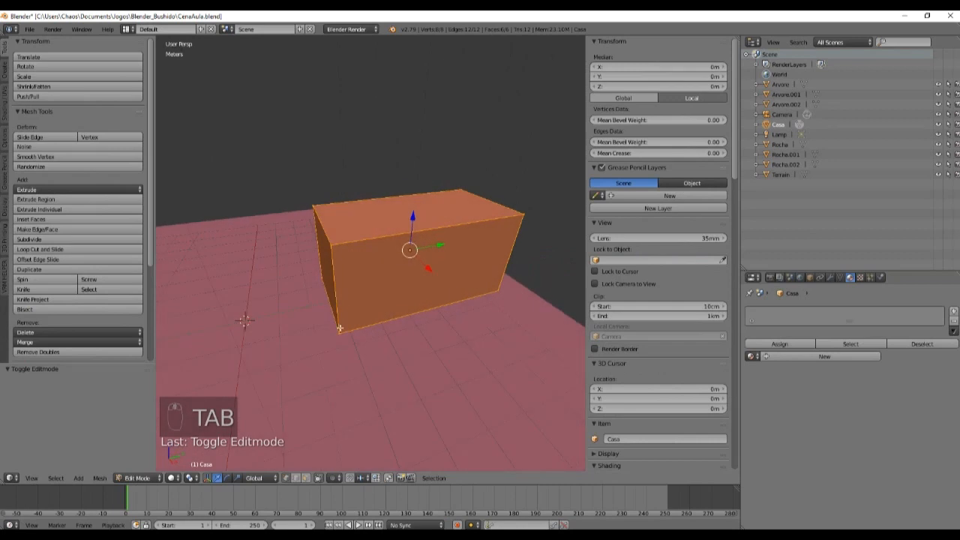
key("KP_5")
key("KP_3")
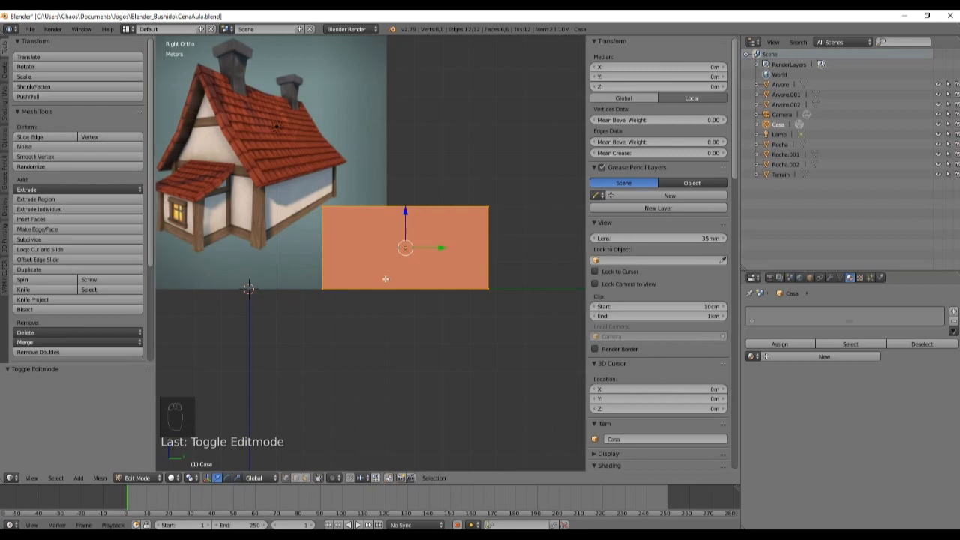
Switch to perspective view, leave Edit Mode and set the Casa block's Z dimension to 2 m.
middle_click_drag(378, 253, 439, 288)
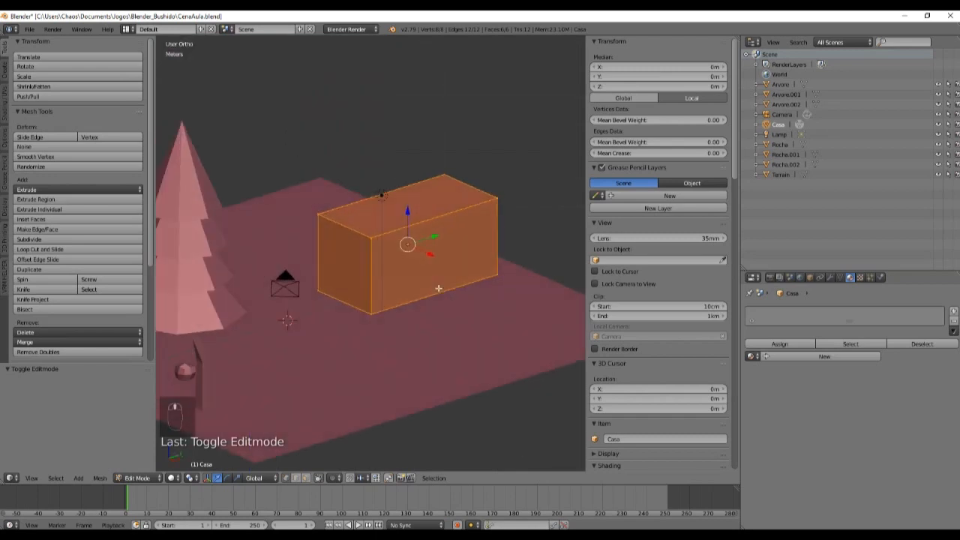
key("KP_5")
key("Tab")
scroll(438, 287, "up", 3)
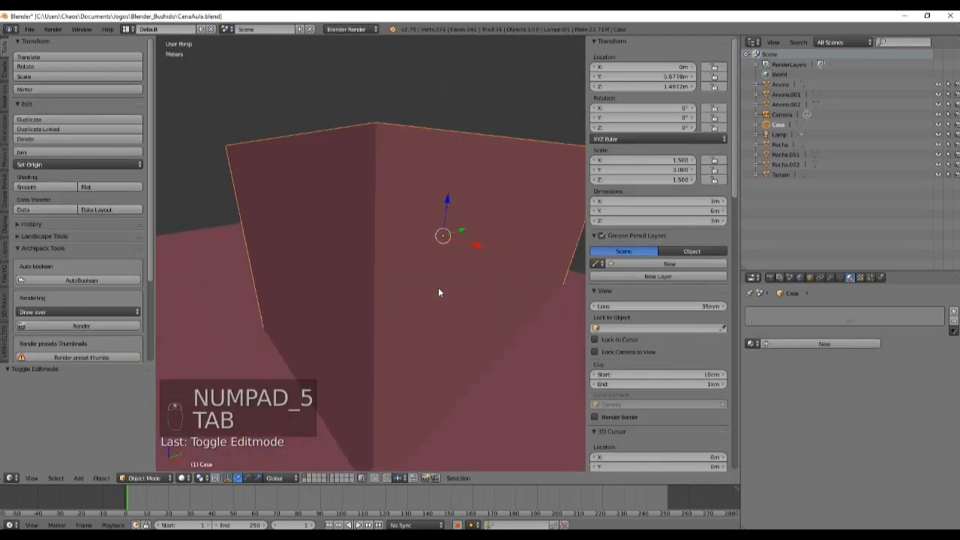
scroll(438, 287, "down", 2)
left_click(683, 220)
type("2")
key("Return")
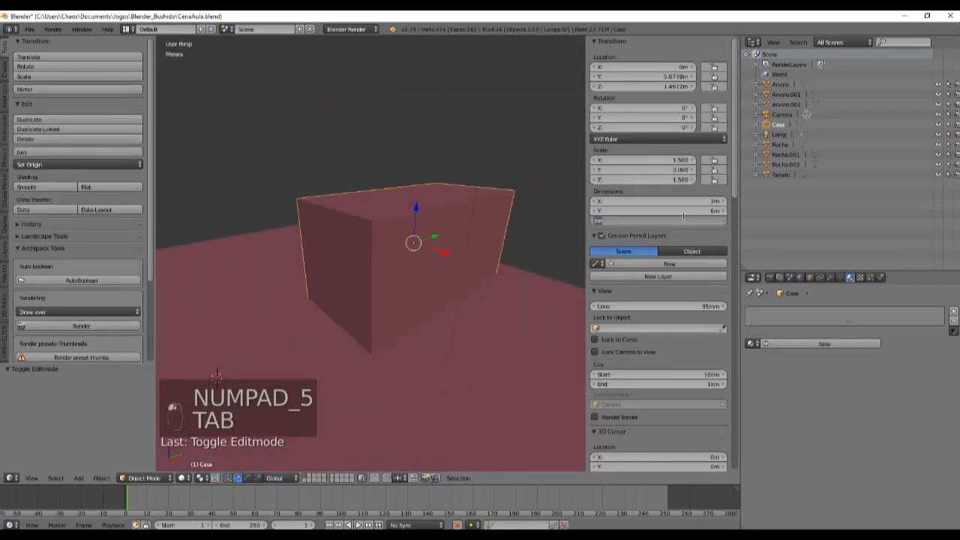
middle_click_drag(324, 234, 341, 192)
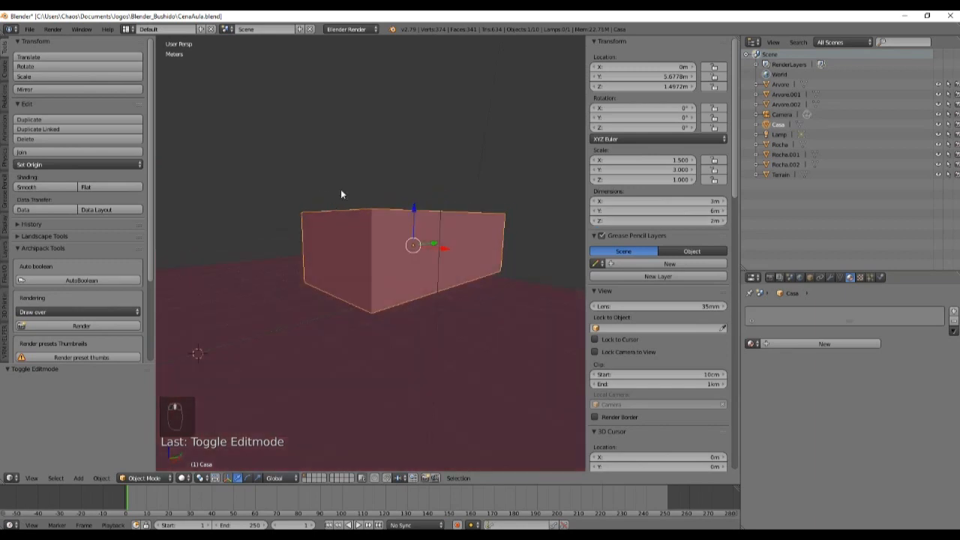
Lower the Casa block along Z onto the terrain and enter Edit Mode on it.
left_click_drag(417, 210, 417, 225)
key("Tab")
middle_click_drag(418, 225, 365, 393)
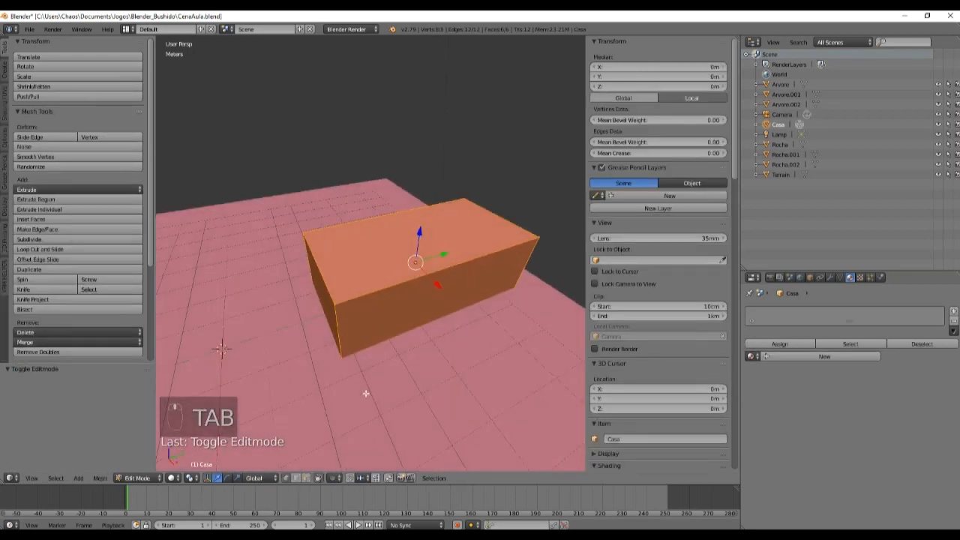
Switch to face selection and select the Casa block's top face.
left_click(296, 478)
left_click(307, 479)
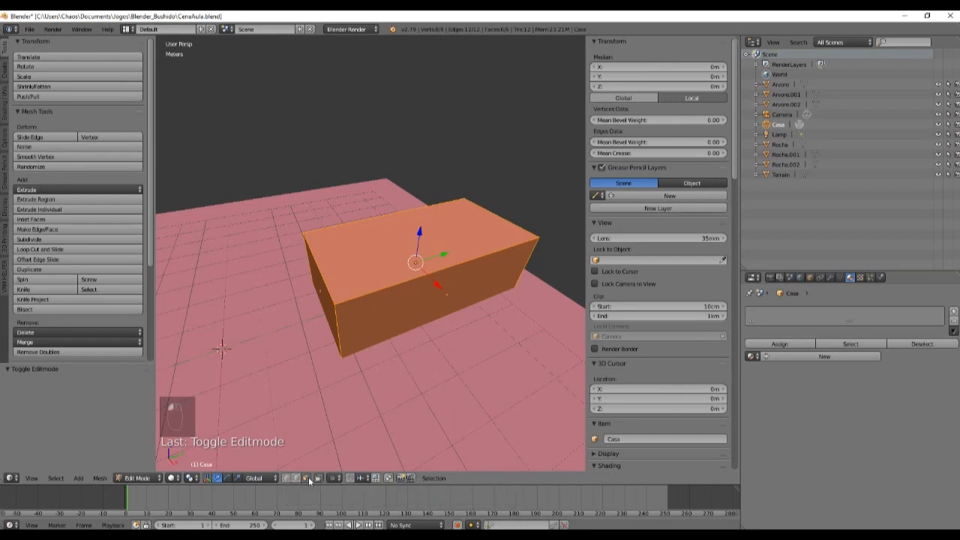
left_click(402, 224)
middle_click_drag(413, 285, 449, 253)
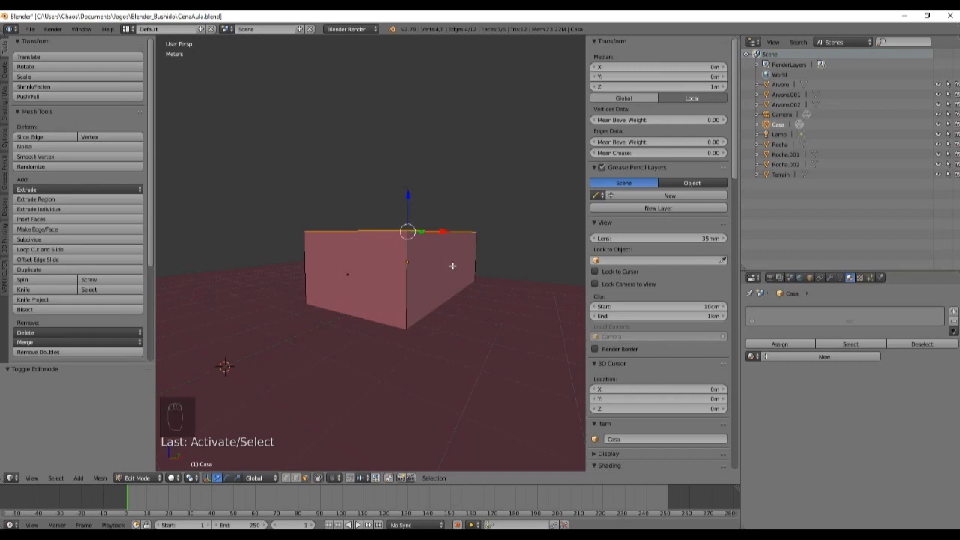
Try extruding the top face upward by about 1.2 m, inspect the new section from several sides and undo it.
key("e")
left_click(452, 229)
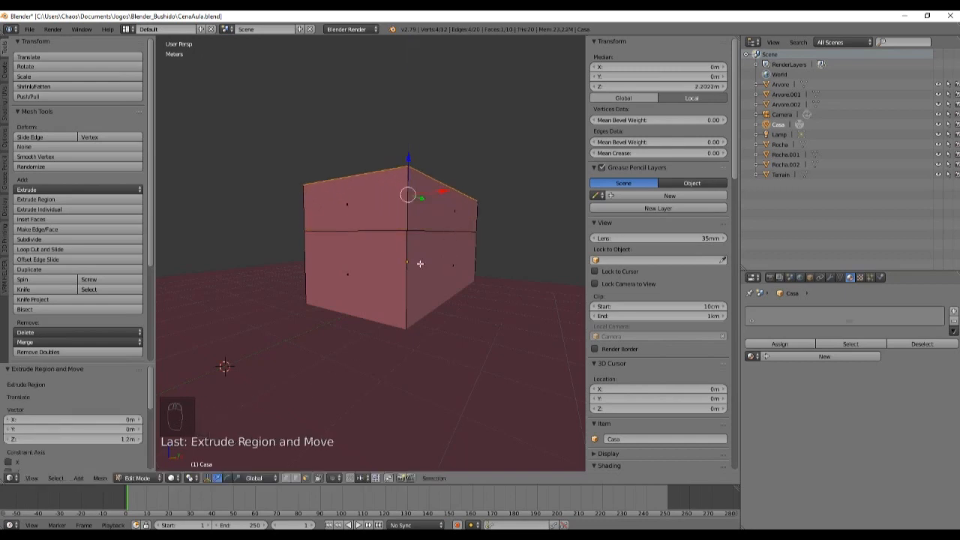
middle_click_drag(419, 264, 424, 225)
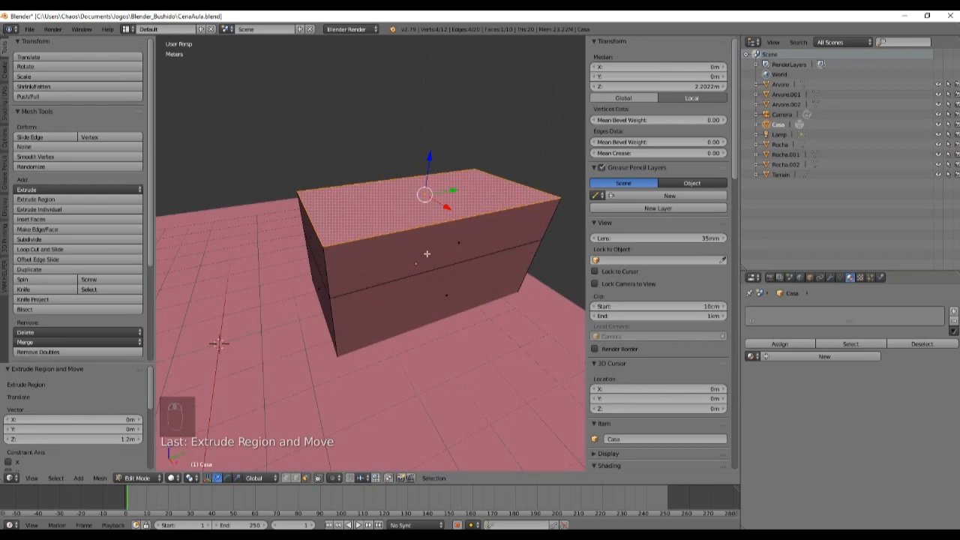
middle_click_drag(404, 312, 453, 316)
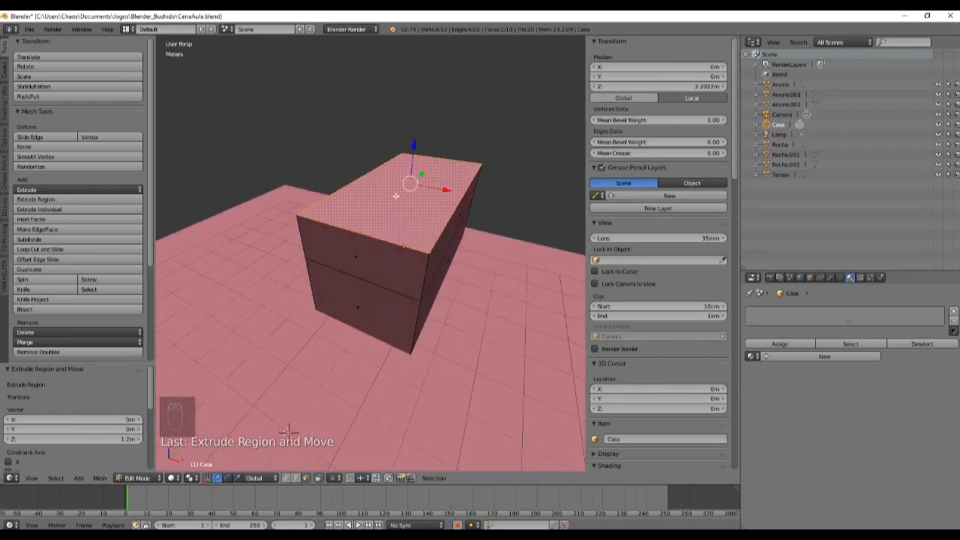
middle_click_drag(399, 177, 386, 287)
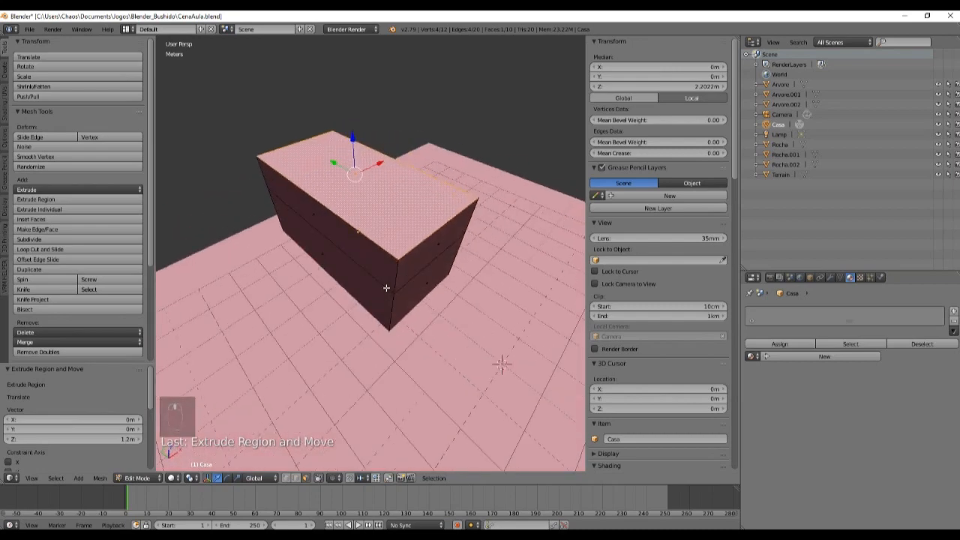
mouse_move(363, 244)
middle_mouse_down()
mouse_move(390, 240)
mouse_move(377, 251)
middle_mouse_up()
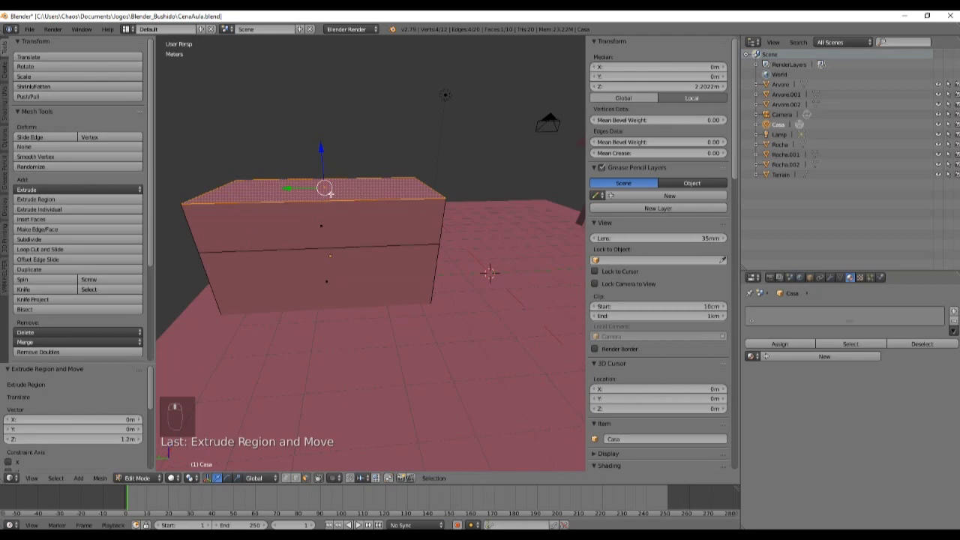
middle_click_drag(330, 193, 412, 293)
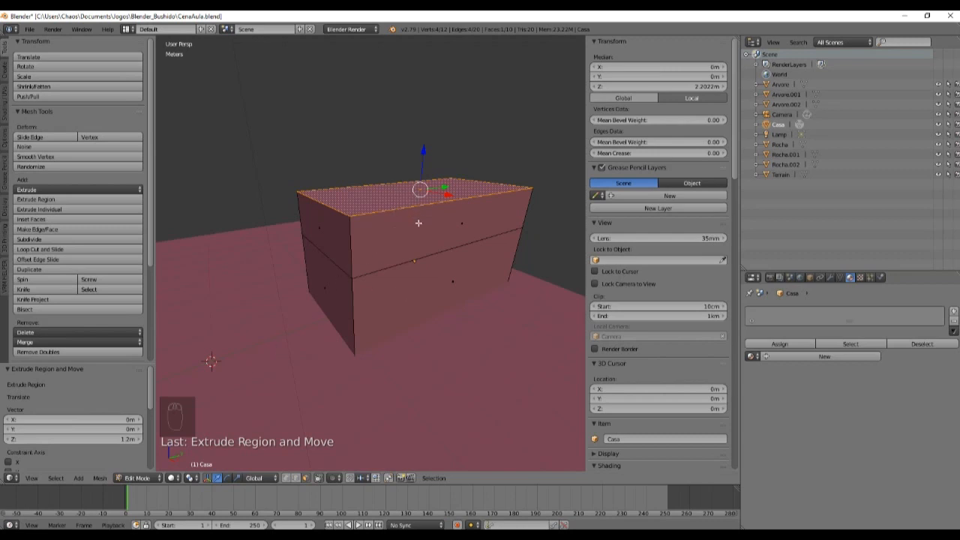
key("ctrl+z")
Try extruding the top face upward by about 1.6 m and undo the extrusion.
middle_click_drag(353, 375, 393, 371)
key("e")
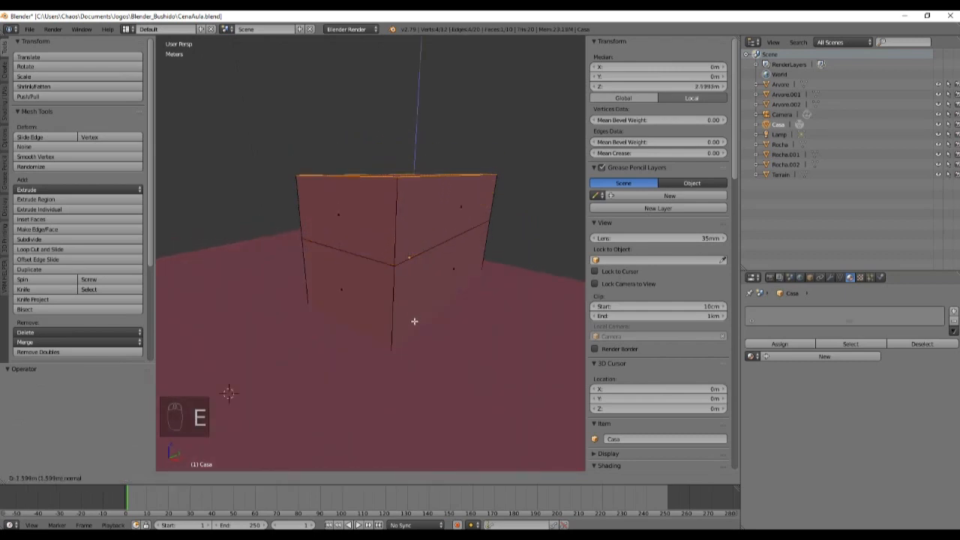
left_click(415, 318)
key("ctrl+z")
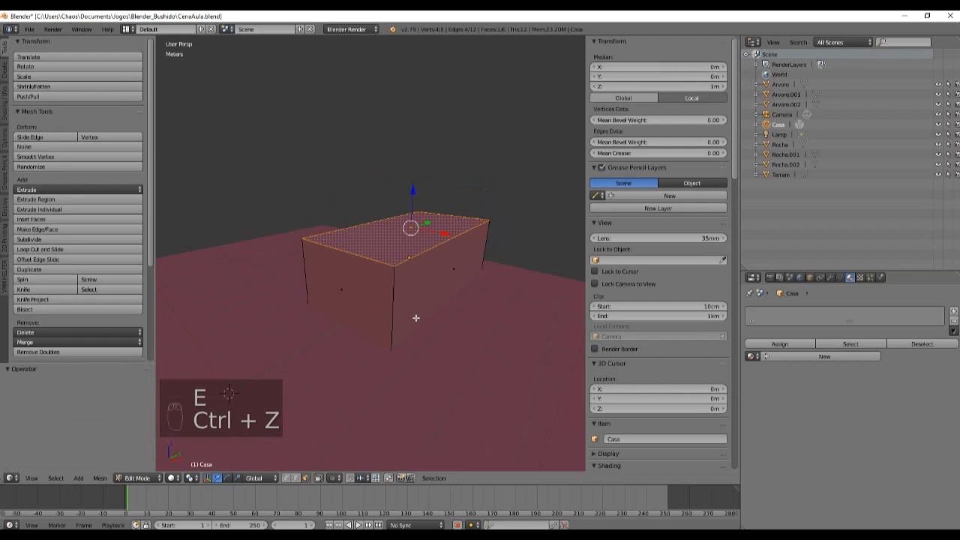
Select the block's long side face facing positive X, try extruding it outward about 1.76 m and undo it.
right_click(432, 287)
scroll(438, 358, "down", 1)
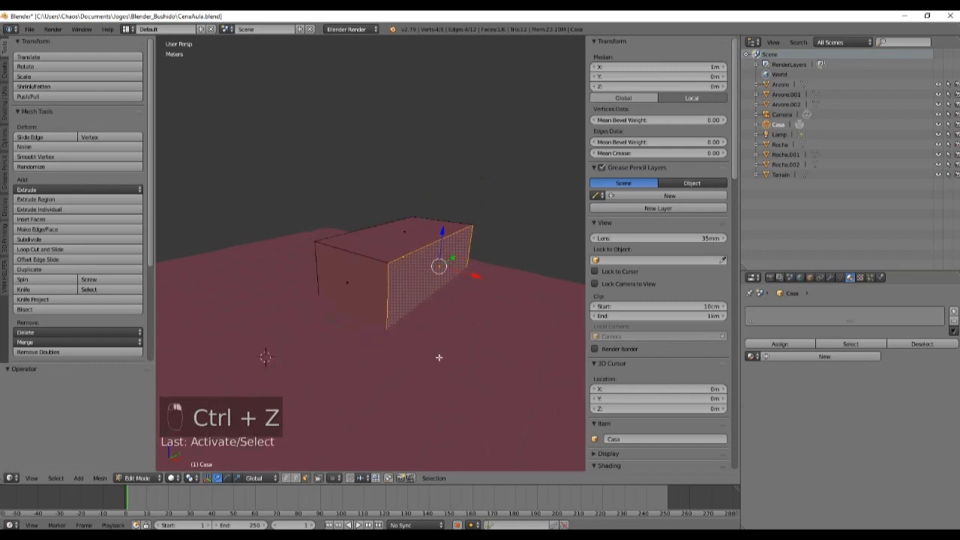
key("e")
left_click(482, 364)
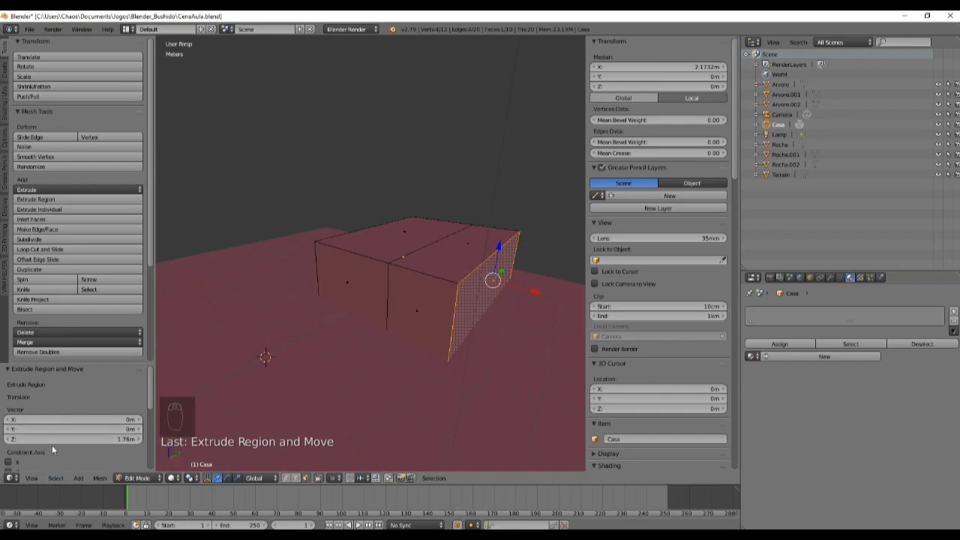
scroll(41, 418, "down", 2)
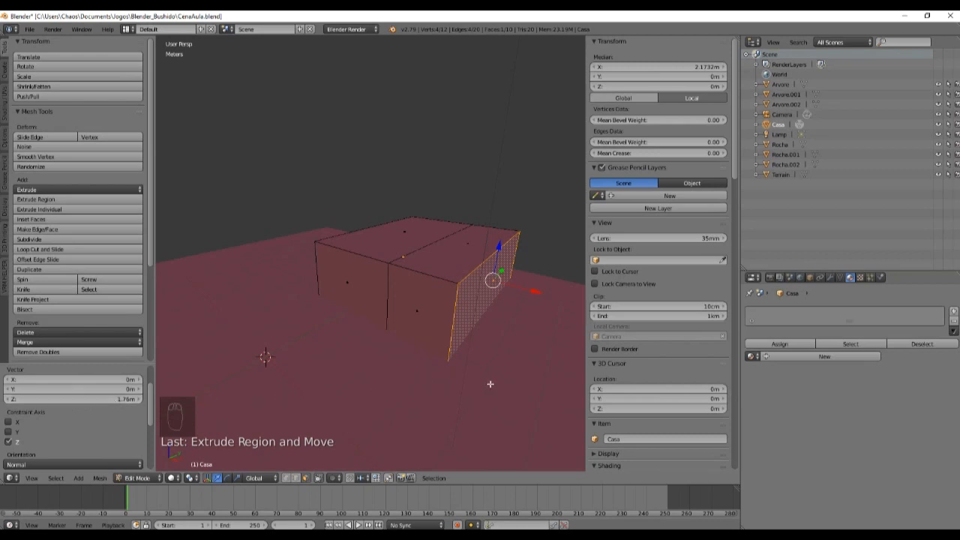
key("ctrl+z")
key("ctrl+z")
key("ctrl+z")
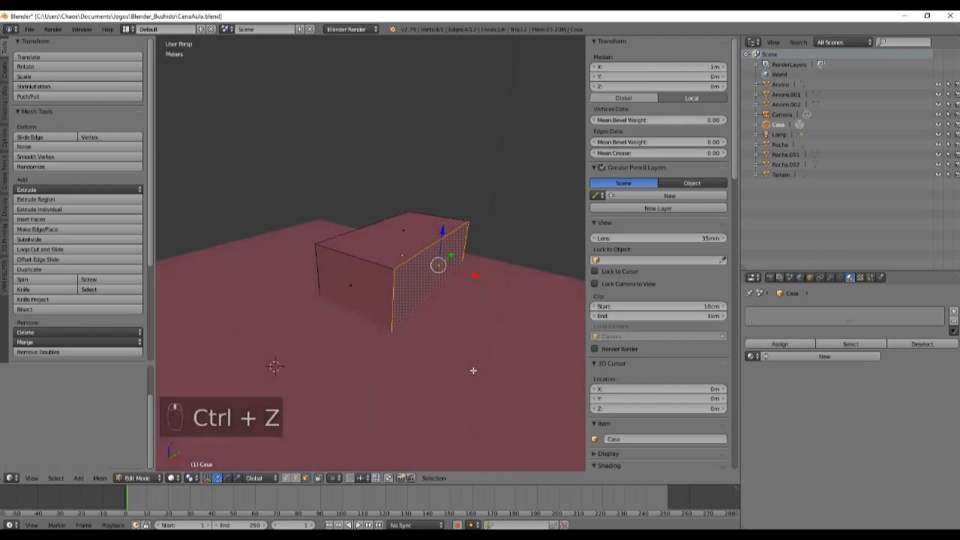
Extrude the long side face along the global X axis and set the extrusion distance to 2 m.
middle_click_drag(487, 381, 405, 378)
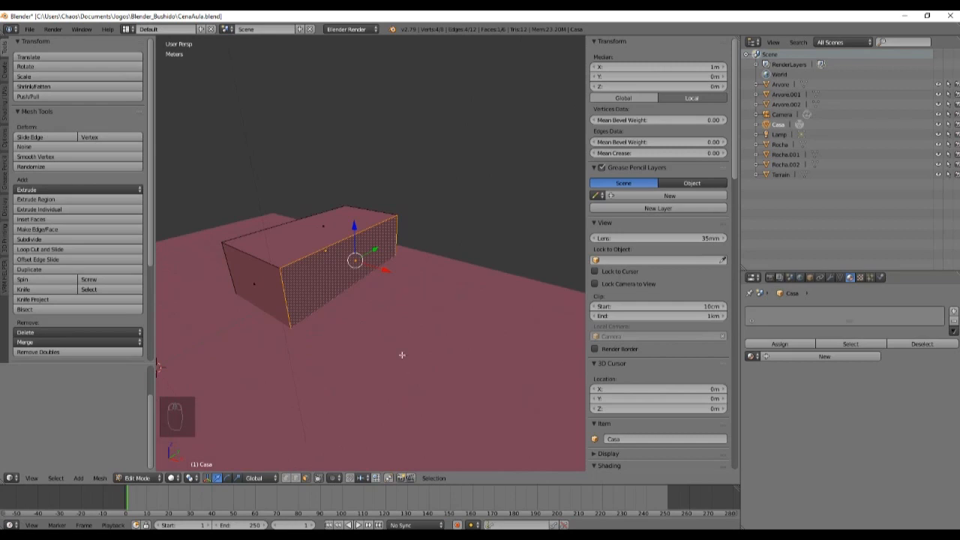
key("e")
key("x")
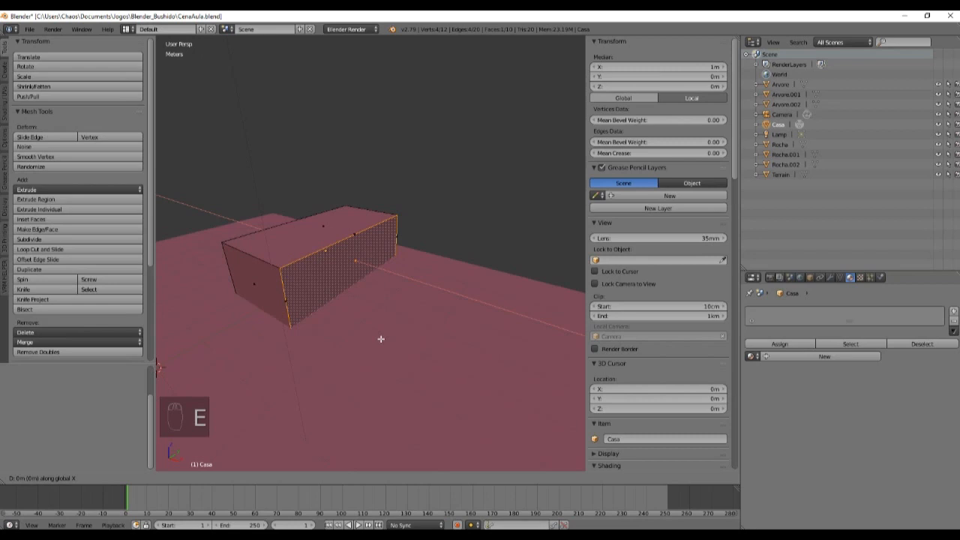
left_click(427, 357)
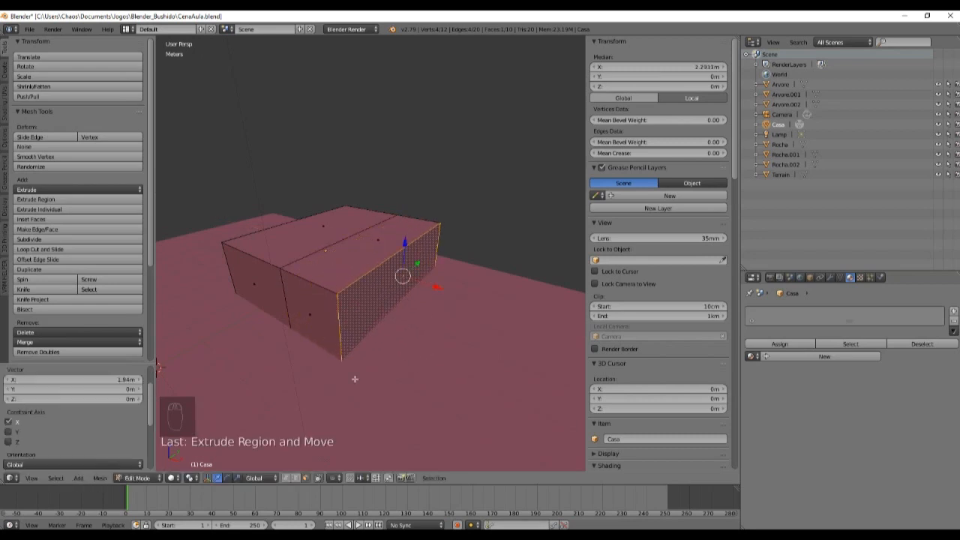
left_click(75, 379)
type("2")
key("Return")
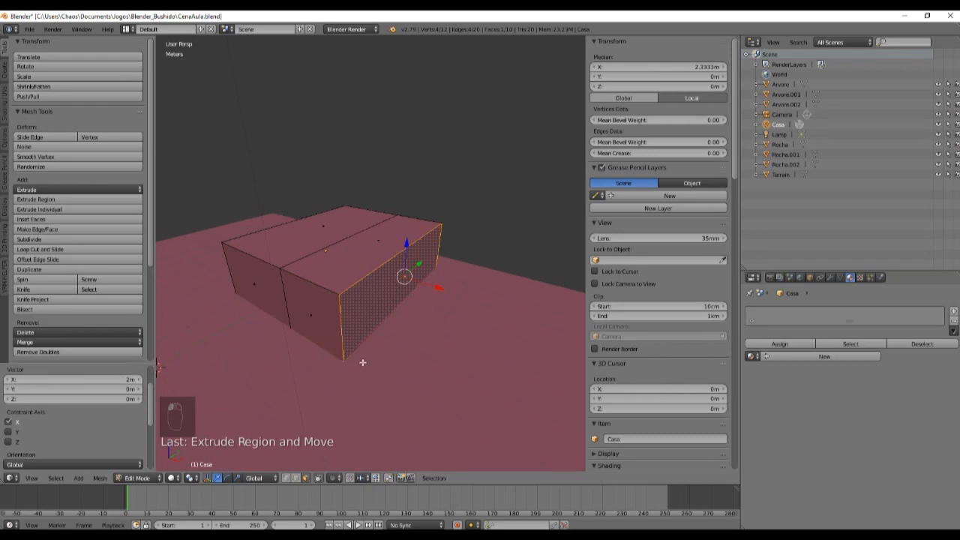
mouse_move(363, 362)
middle_mouse_down()
mouse_move(431, 356)
mouse_move(380, 357)
middle_mouse_up()
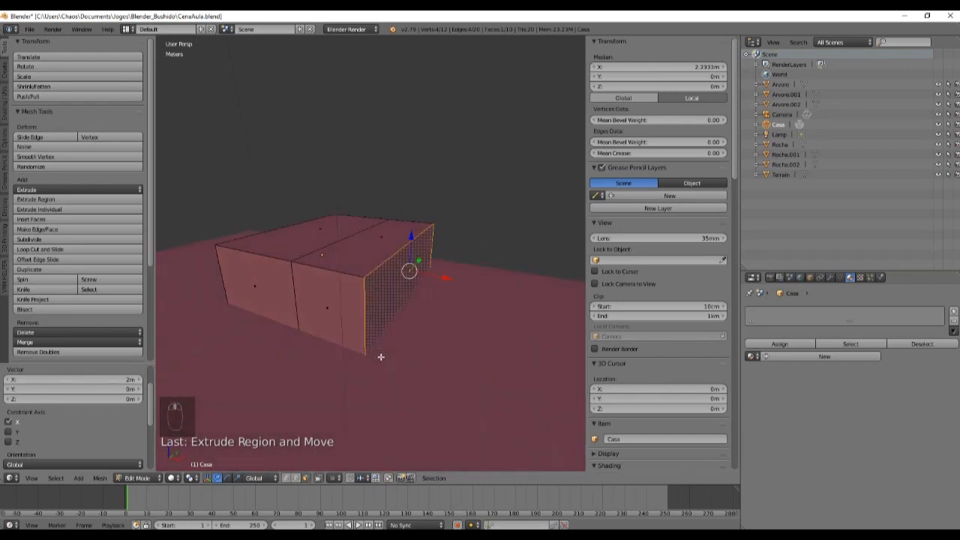
Undo the side-face extrusion and reselect the block's top face.
key("ctrl+z")
key("ctrl+z")
key("ctrl+z")
key("ctrl+z")
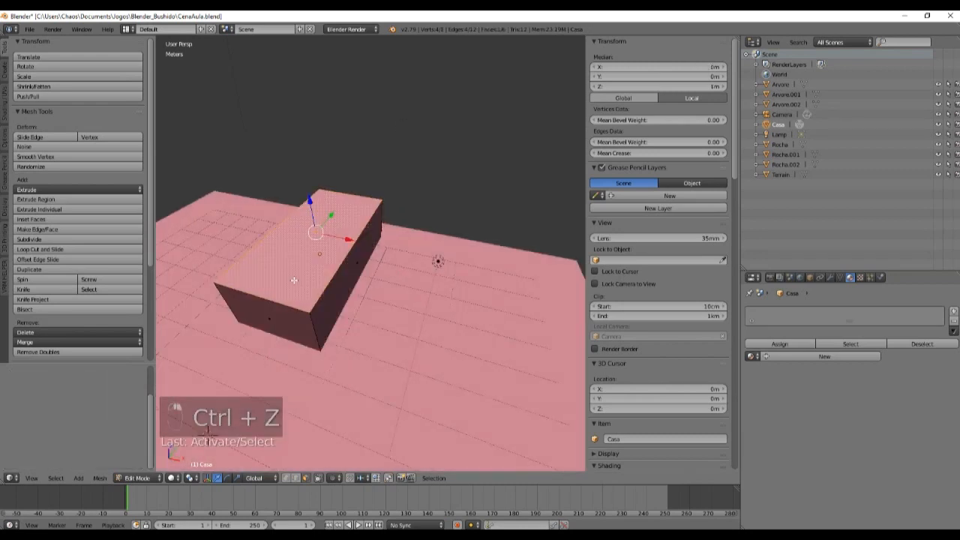
Extrude the top face upward about 1.5 m along the global Z axis and check the new section.
middle_click_drag(367, 344, 351, 365)
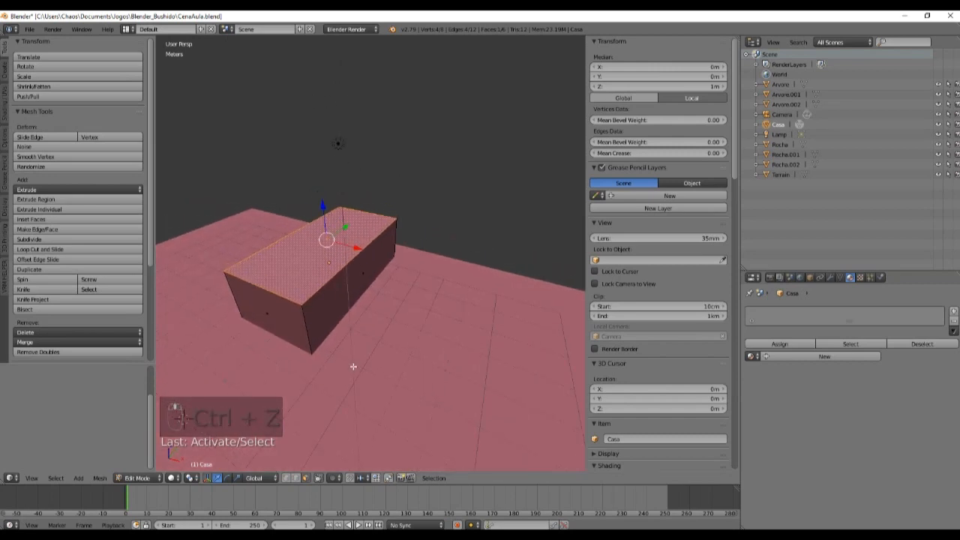
key("e")
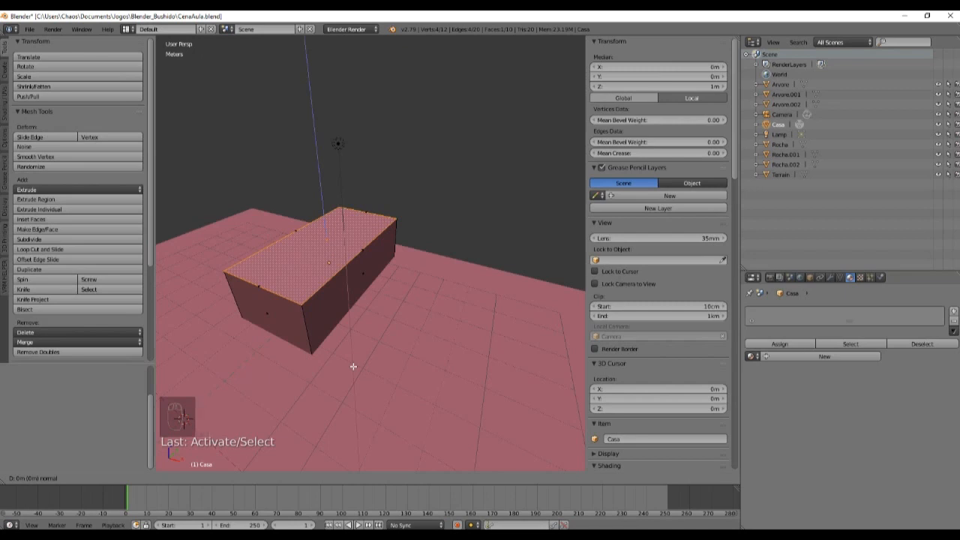
key("z")
key("z")
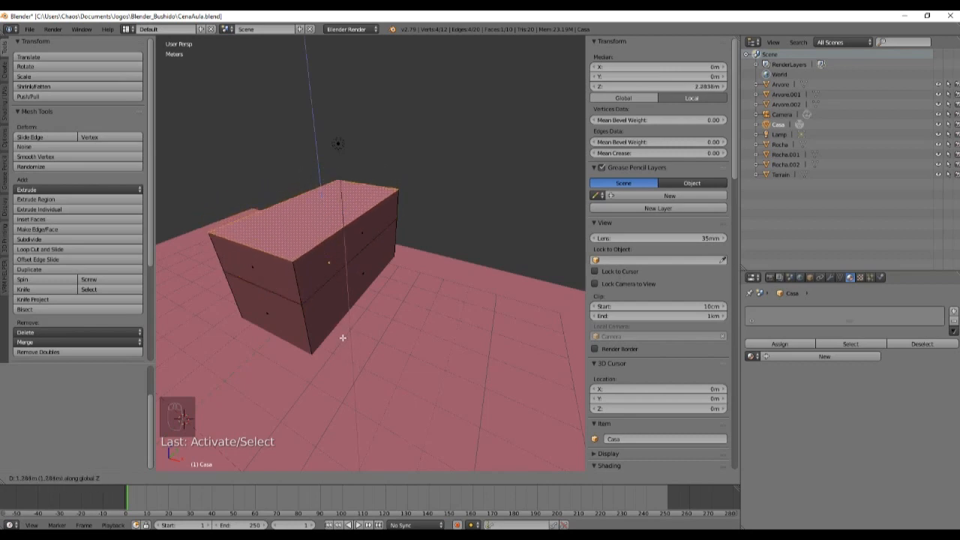
left_click(339, 328)
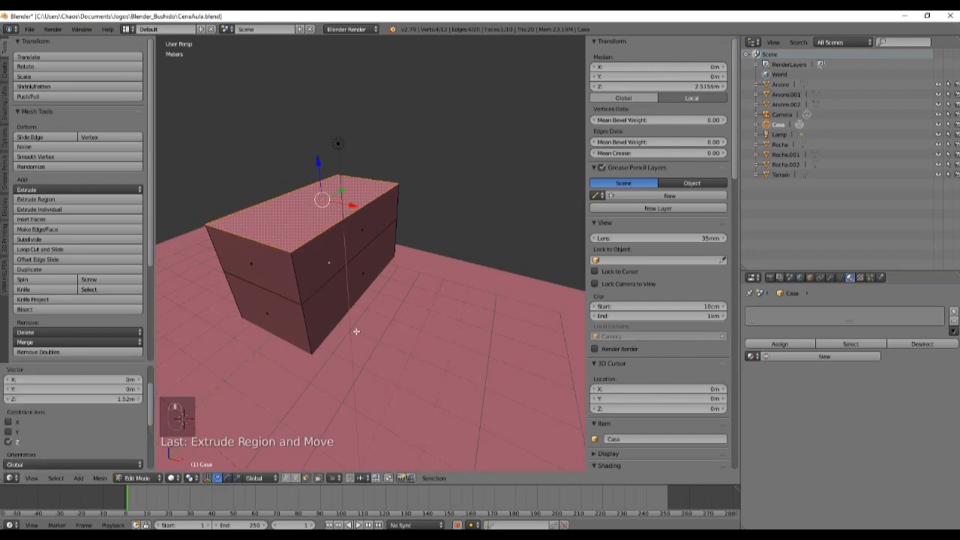
middle_click_drag(356, 331, 366, 309)
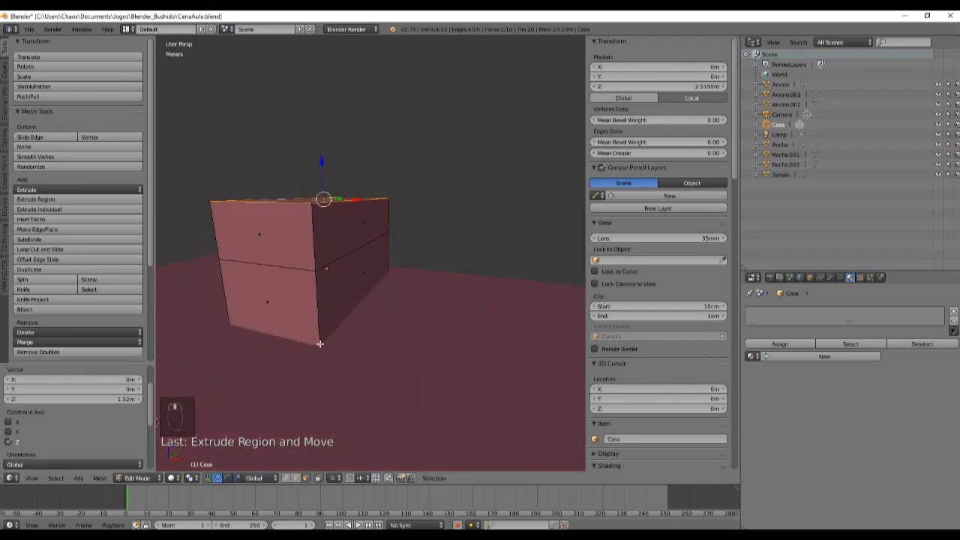
middle_click_drag(319, 343, 341, 351)
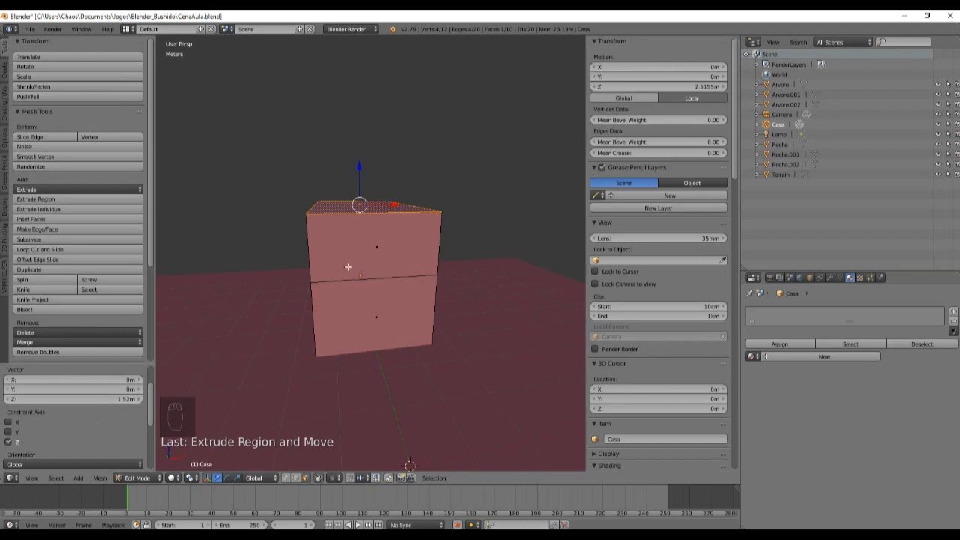
Set the top face extrusion's Z distance to 1 m and view the block from its narrow end.
left_click(114, 398)
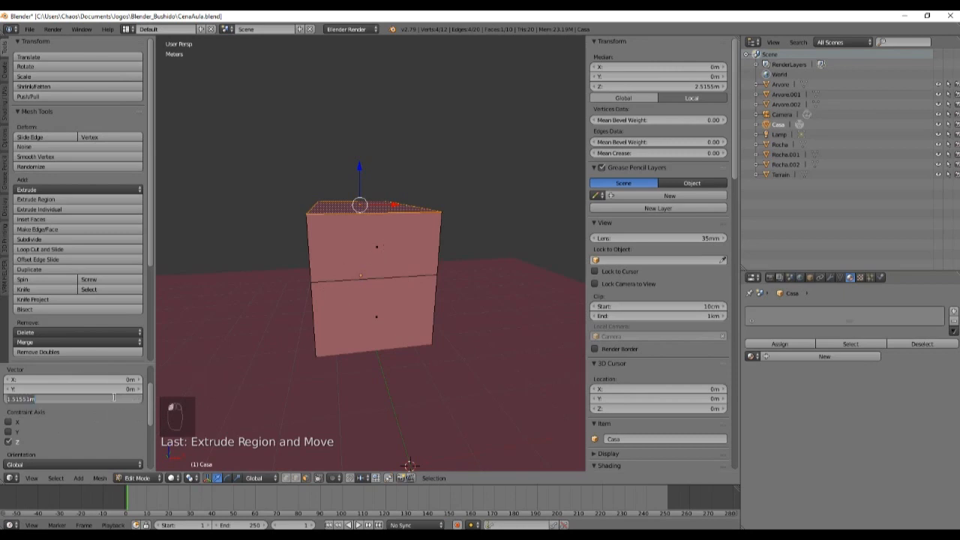
type("1")
key("Return")
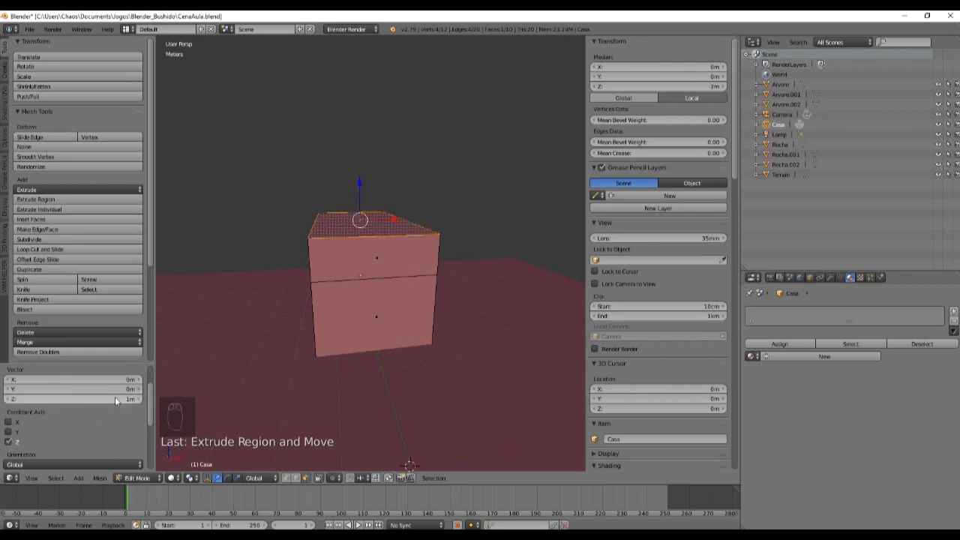
middle_click_drag(252, 370, 283, 386)
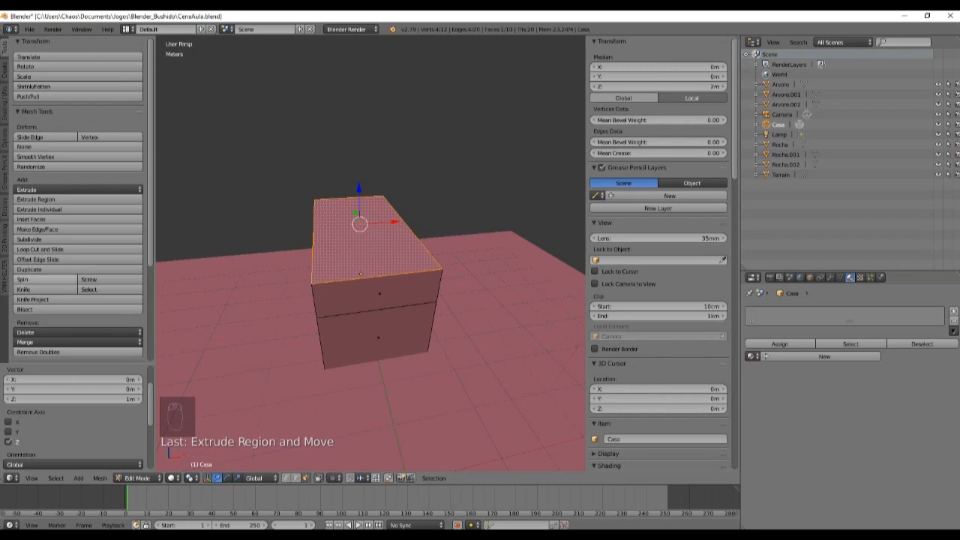
middle_click_drag(560, 318, 443, 280)
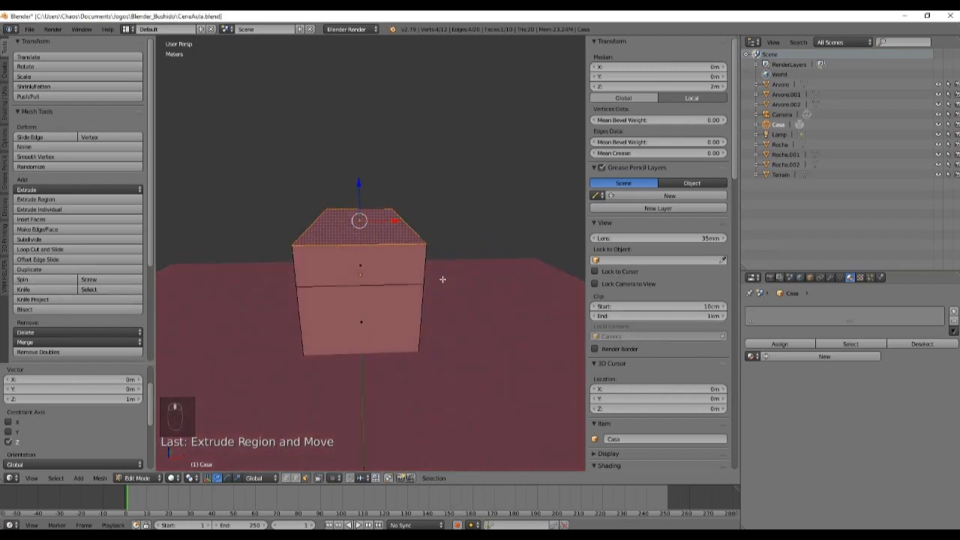
Extrude the block's top face upward and set the extrusion's Z distance to 50 cm.
key("KP_5")
key("KP_3")
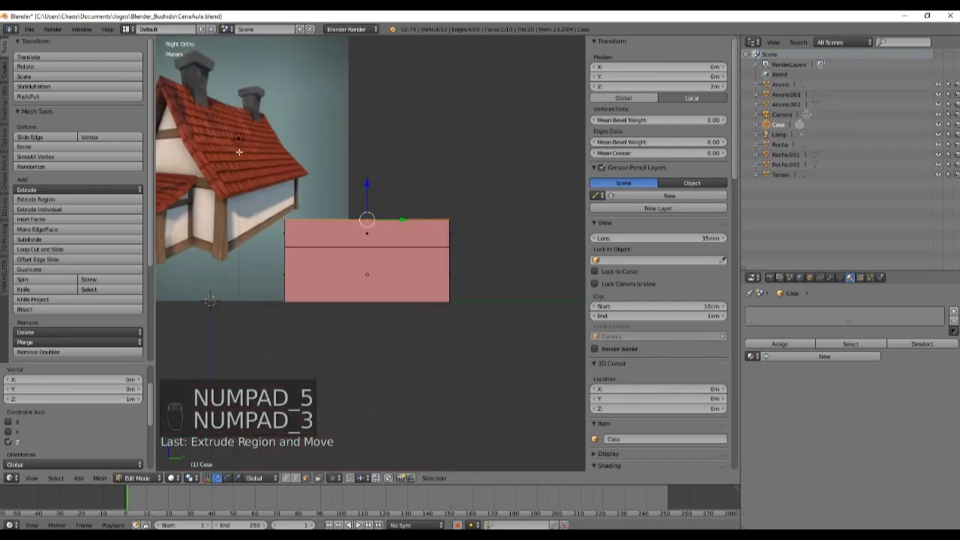
scroll(194, 168, "down", 1)
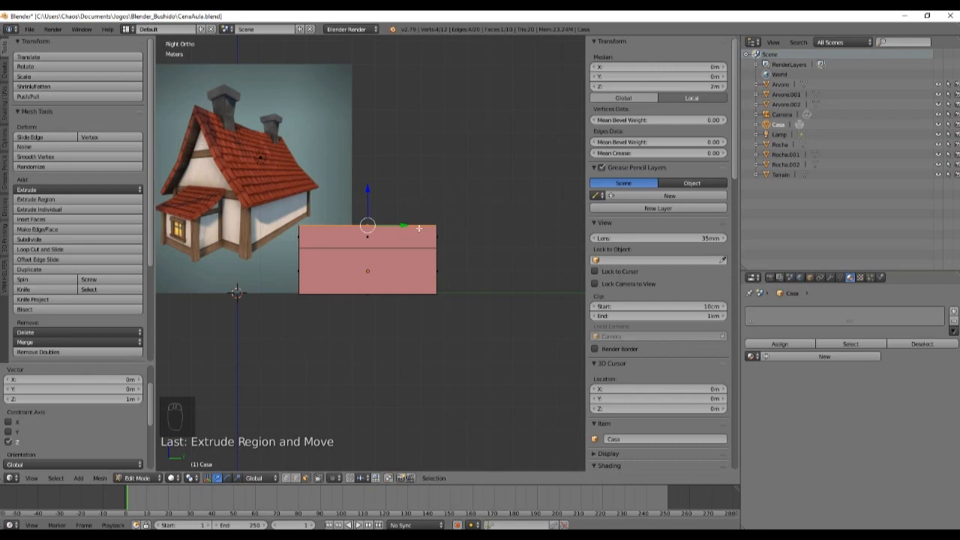
key("e")
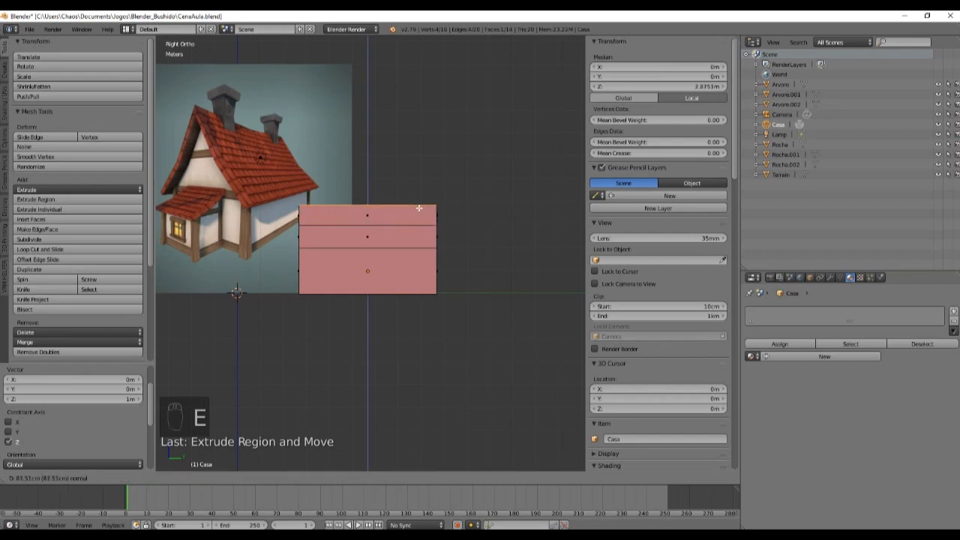
left_click(212, 336)
left_click(98, 400)
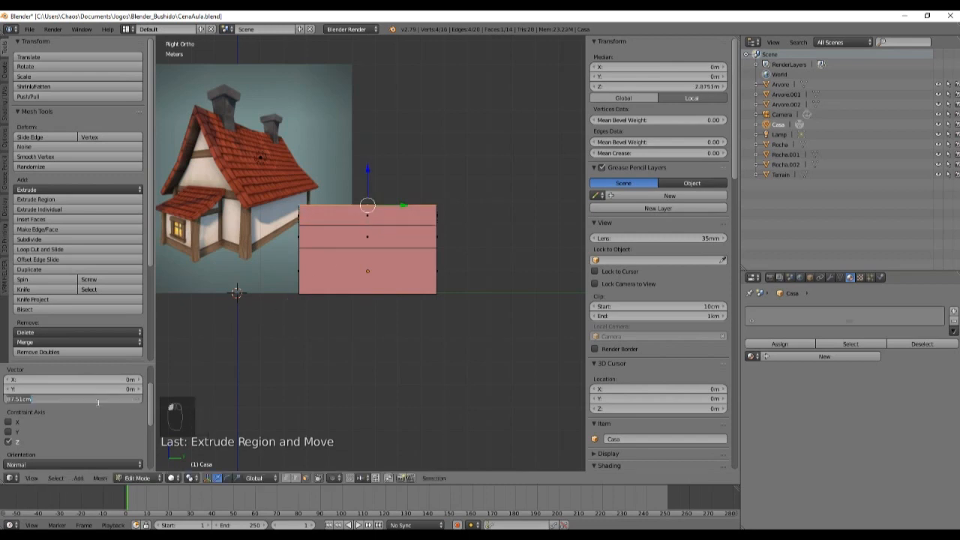
type("0")
key("Return")
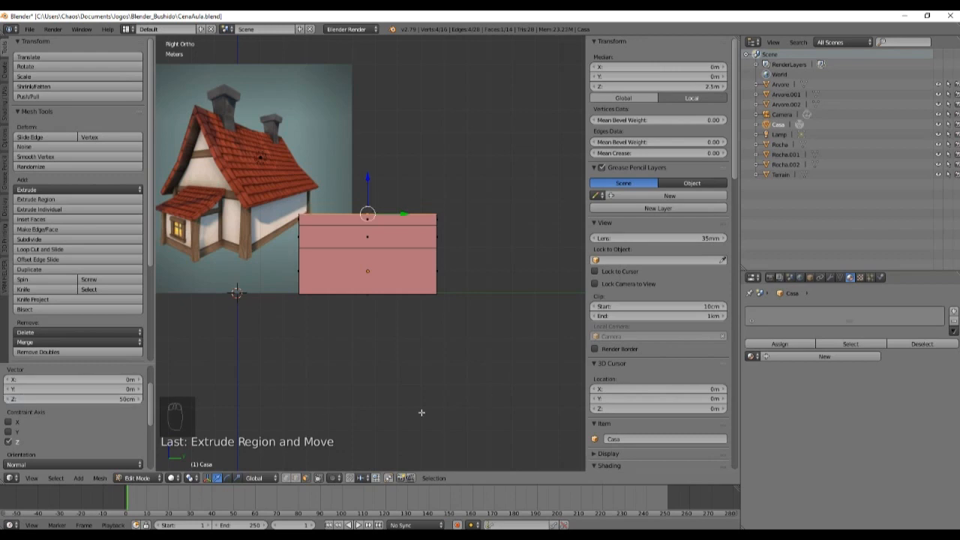
left_click(114, 399)
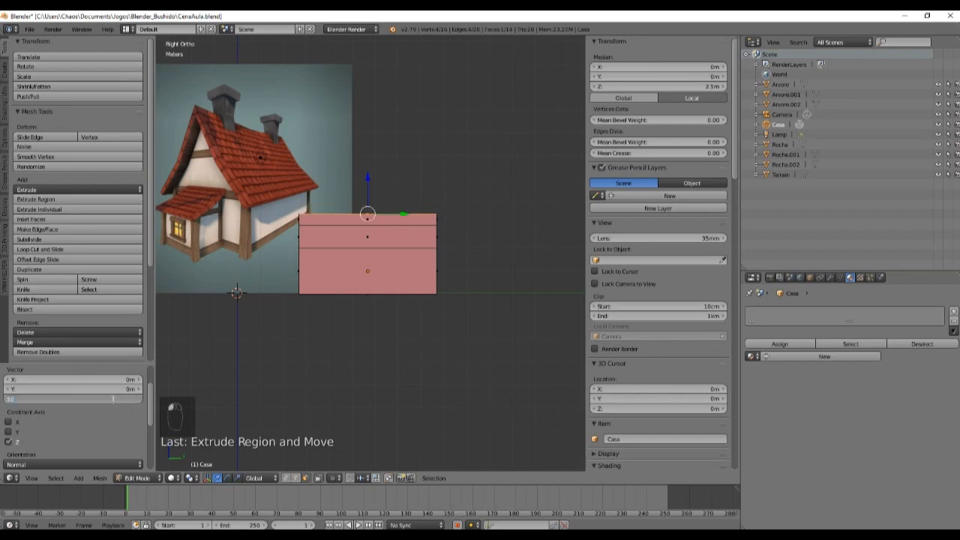
key("Return")
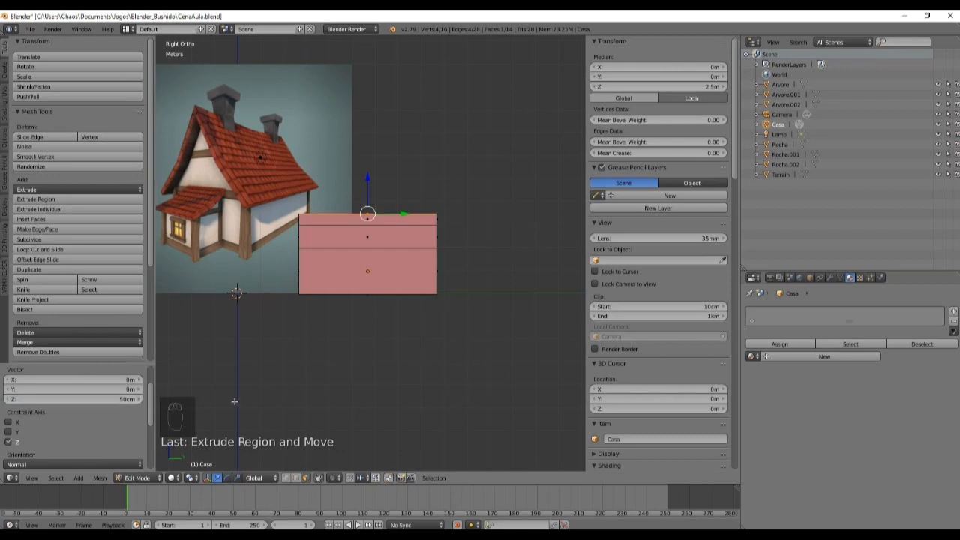
Try an extrusion Z distance of 80 cm and return it to 50 cm.
left_click(100, 399)
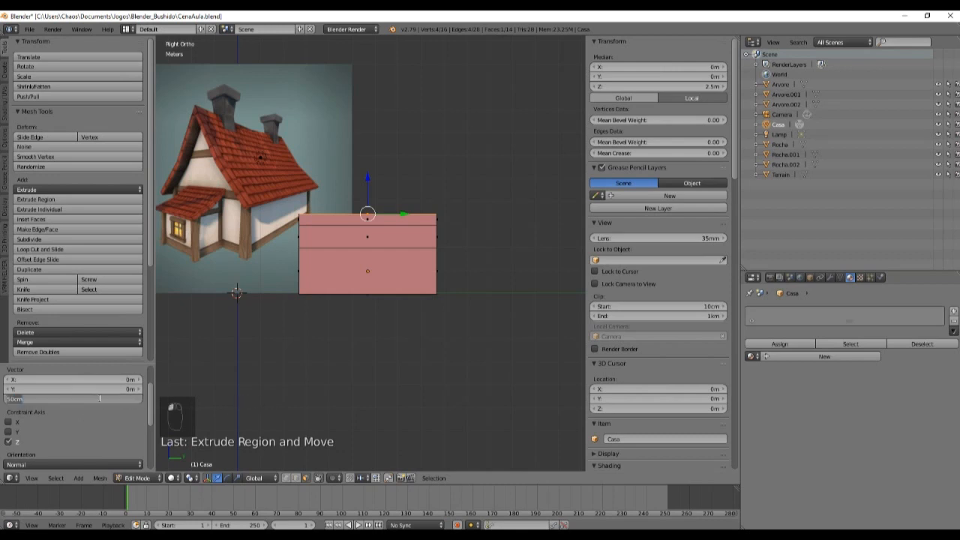
type("80cm")
key("Return")
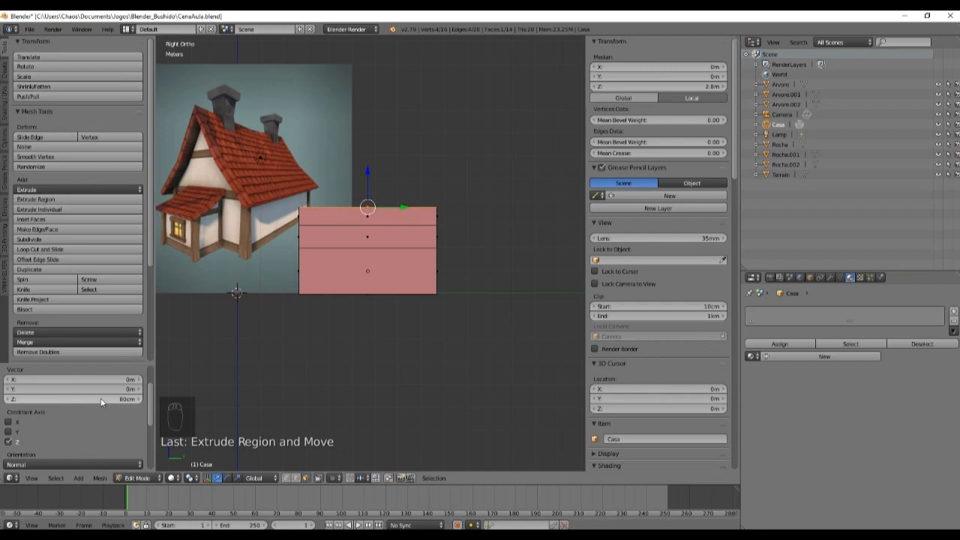
left_click(100, 398)
type("60")
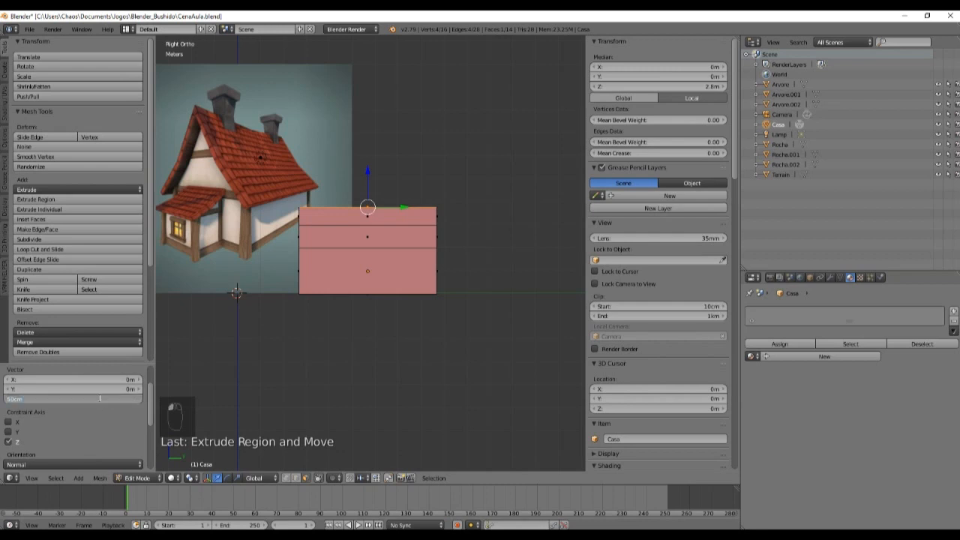
key("Return")
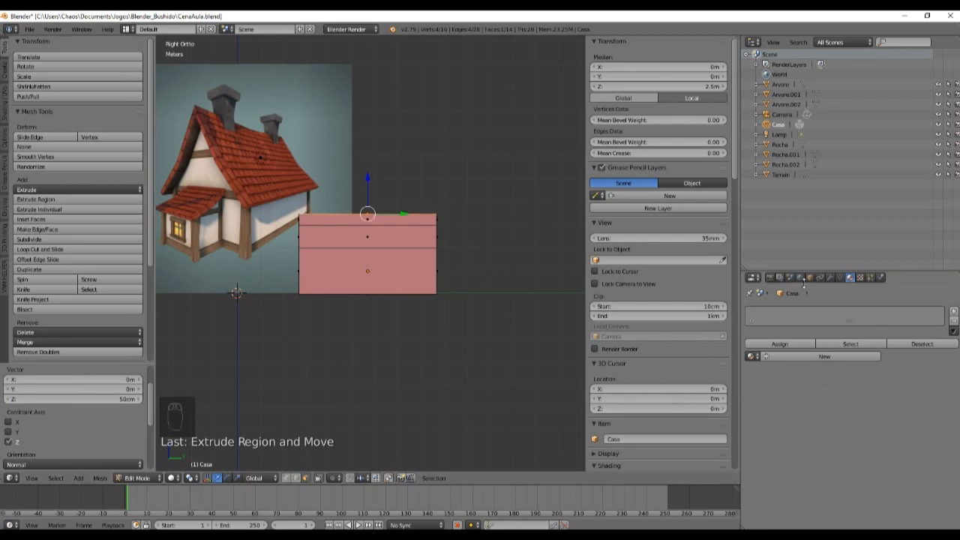
Open the scene properties to examine the unit settings for length and angle.
left_click(802, 279)
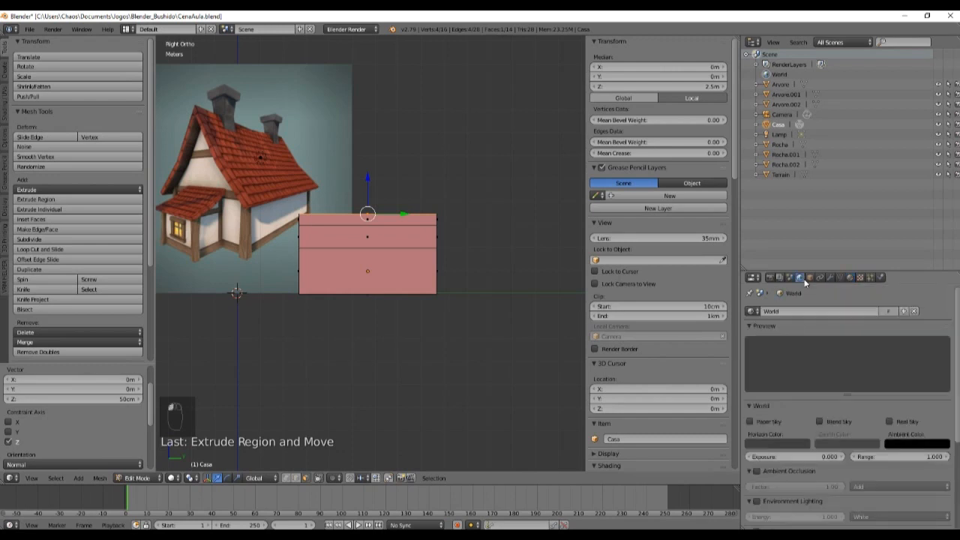
left_click(789, 278)
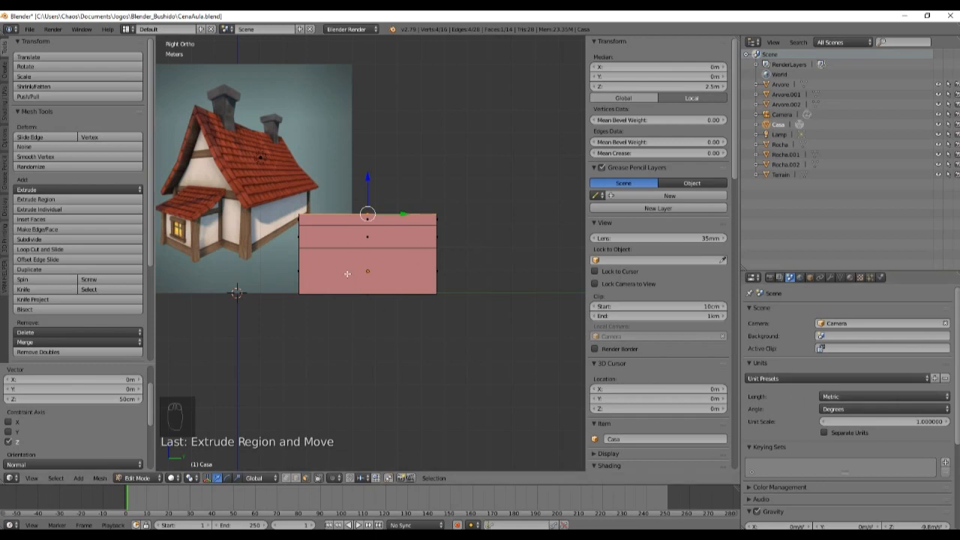
key("KP_5")
middle_click_drag(348, 274, 367, 243)
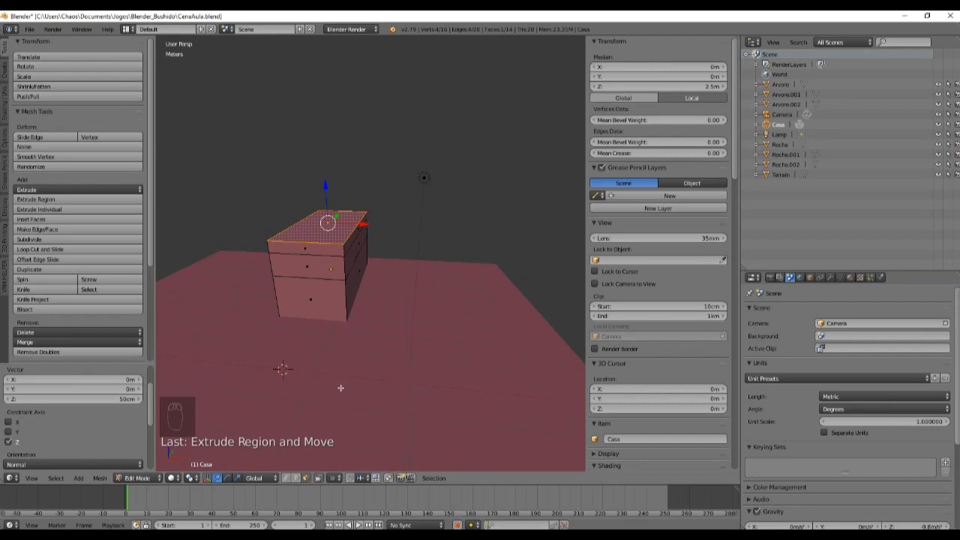
In edge select mode, select the block's two uppermost edge loops and scale them to about 0.82 along the global X axis.
left_click(297, 478)
right_click(321, 257, "alt+shift")
middle_click_drag(431, 318, 435, 300)
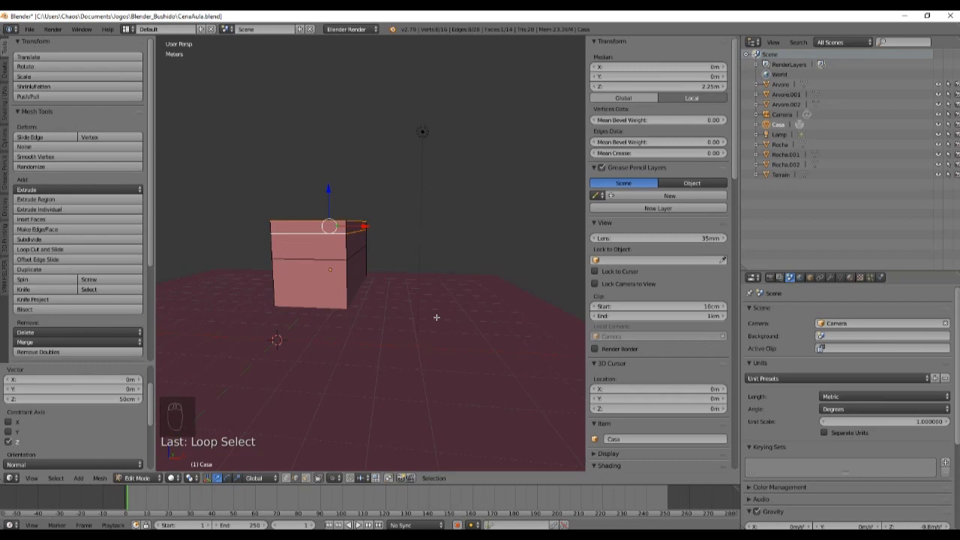
key("KP_5")
key("KP_3")
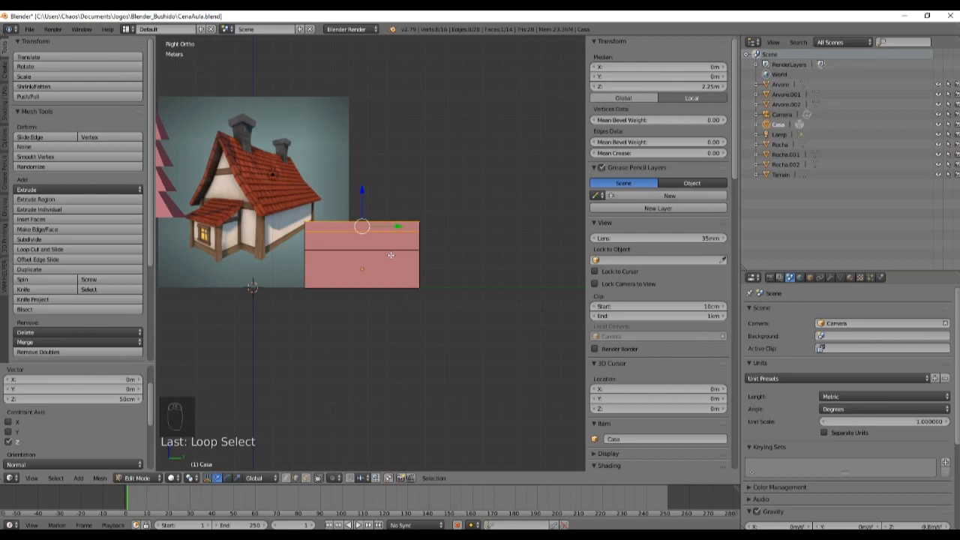
key("KP_5")
middle_click_drag(390, 255, 455, 264)
key("s")
key("x")
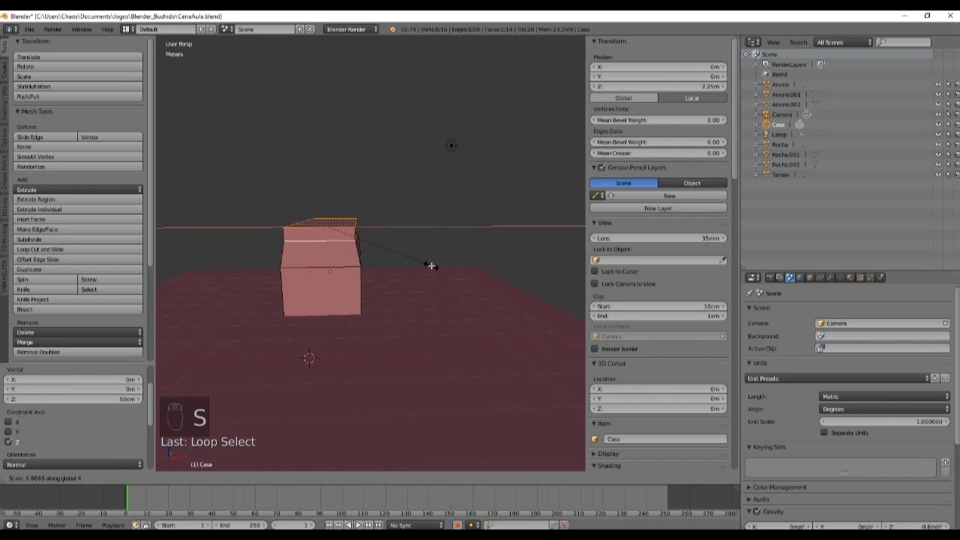
left_click(425, 264)
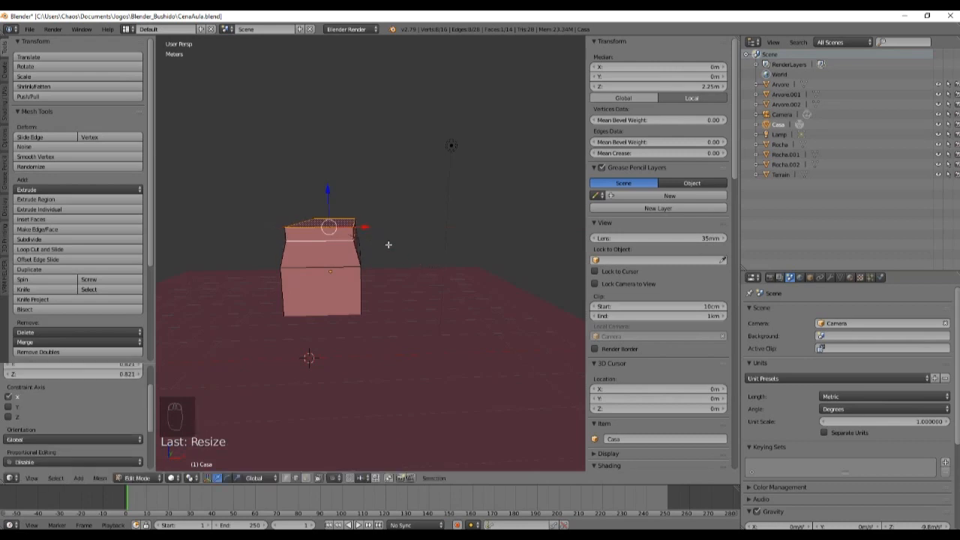
middle_click_drag(387, 245, 406, 276)
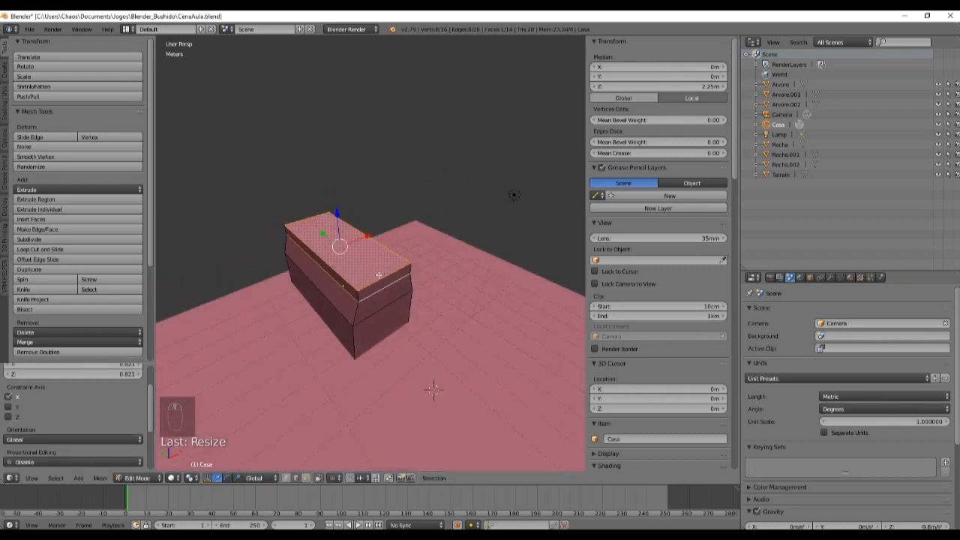
Select all the edges around the top face and scale them to about 0.74 along the global X axis.
right_click(379, 276)
right_click(345, 279, "alt+shift")
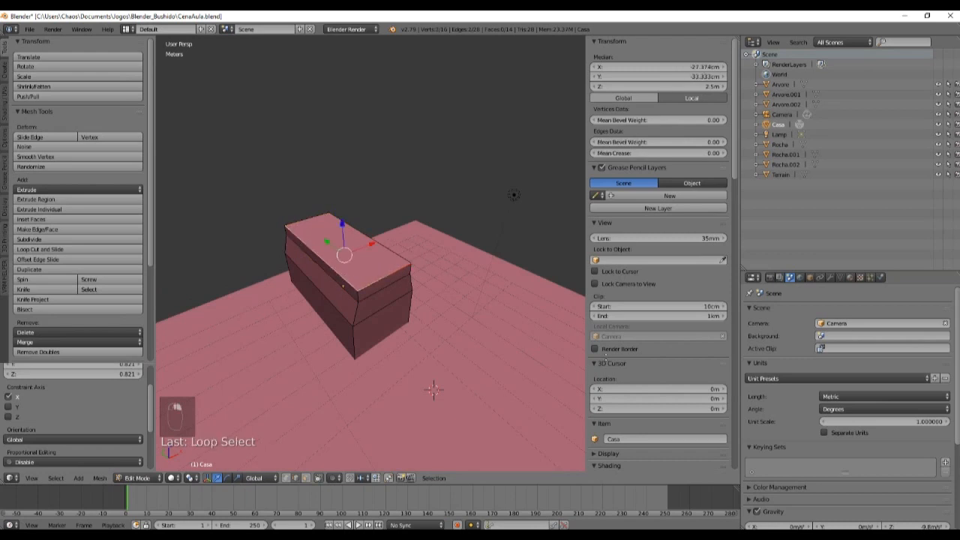
middle_click_drag(600, 356, 546, 343)
middle_click_drag(429, 285, 378, 280)
right_click(341, 212, "alt")
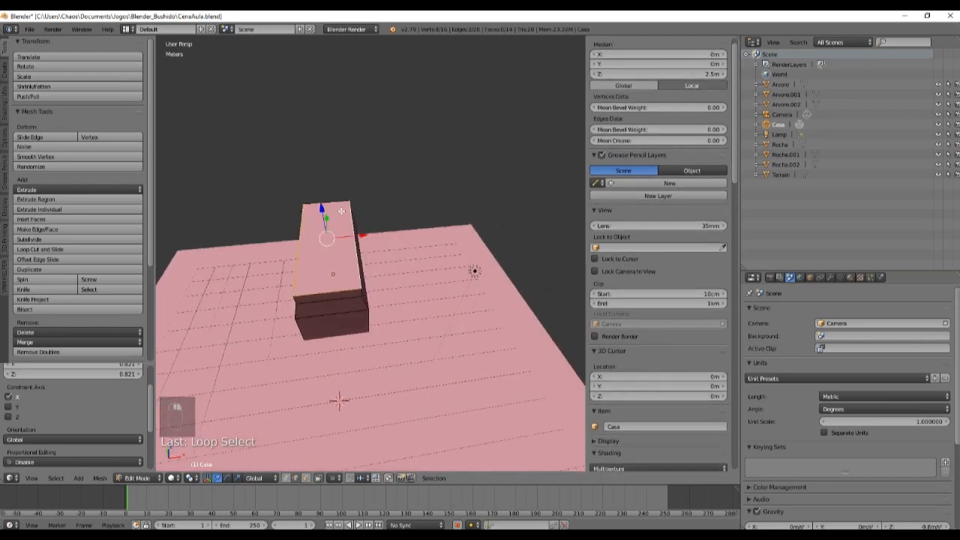
right_click(336, 202, "alt+shift")
middle_click_drag(498, 290, 487, 255)
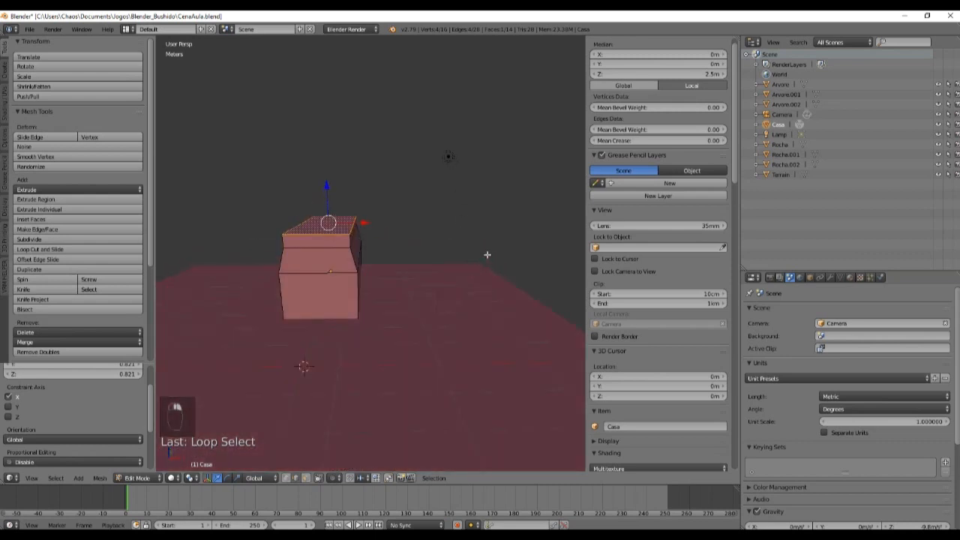
middle_click_drag(483, 305, 498, 314)
key("s")
key("x")
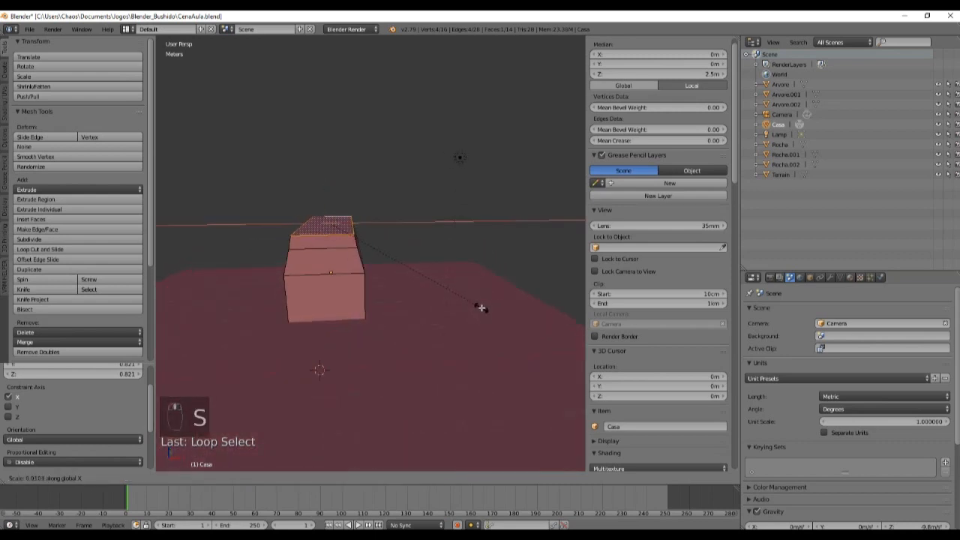
left_click(449, 295)
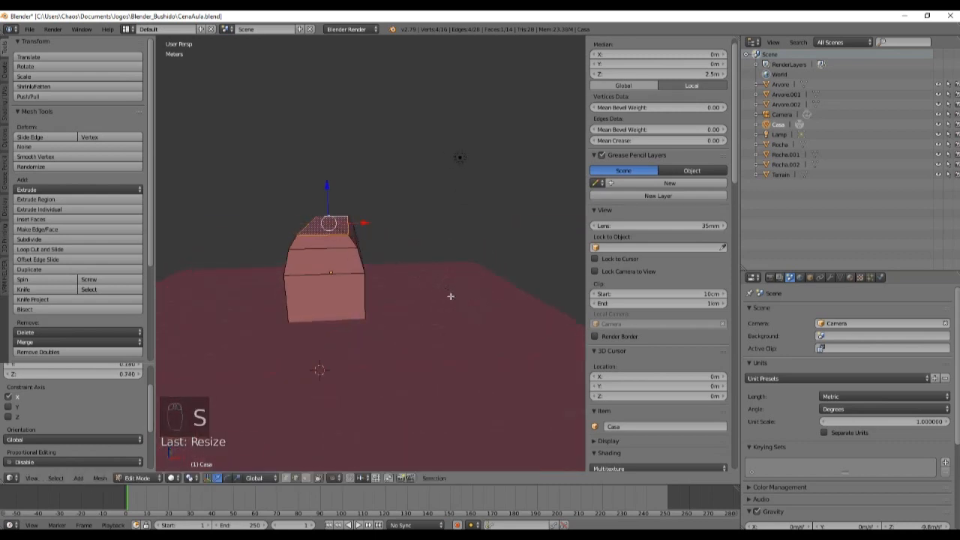
middle_click_drag(450, 296, 429, 295)
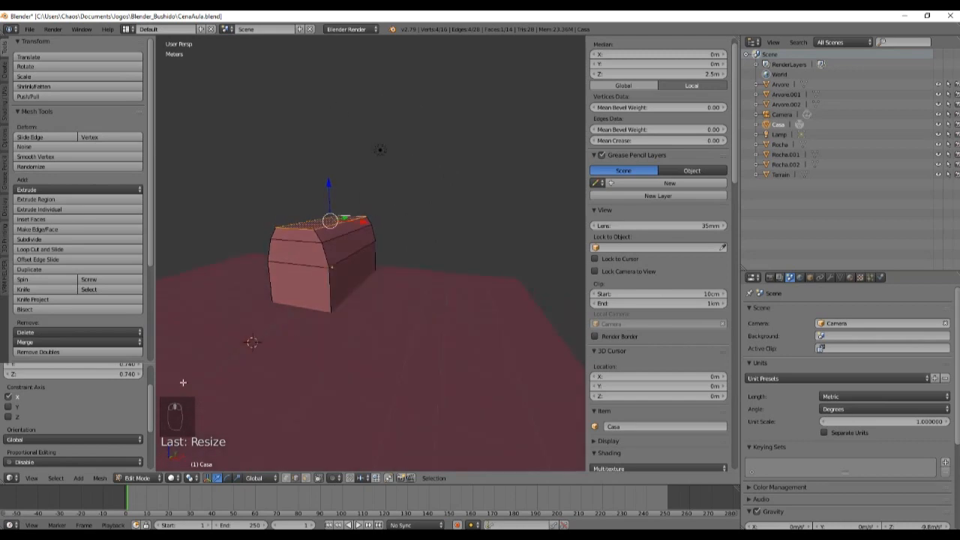
Leave Edit Mode and compare the Casa model with the reference house in the right orthographic view.
scroll(34, 393, "up", 3)
middle_click_drag(439, 263, 383, 306)
key("Tab")
scroll(435, 306, "down", 3)
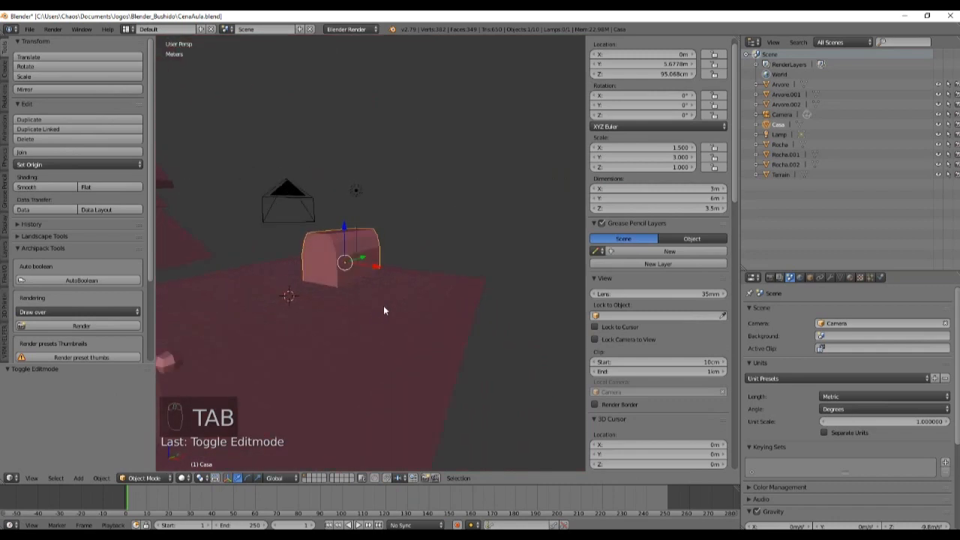
key("KP_3")
key("KP_5")
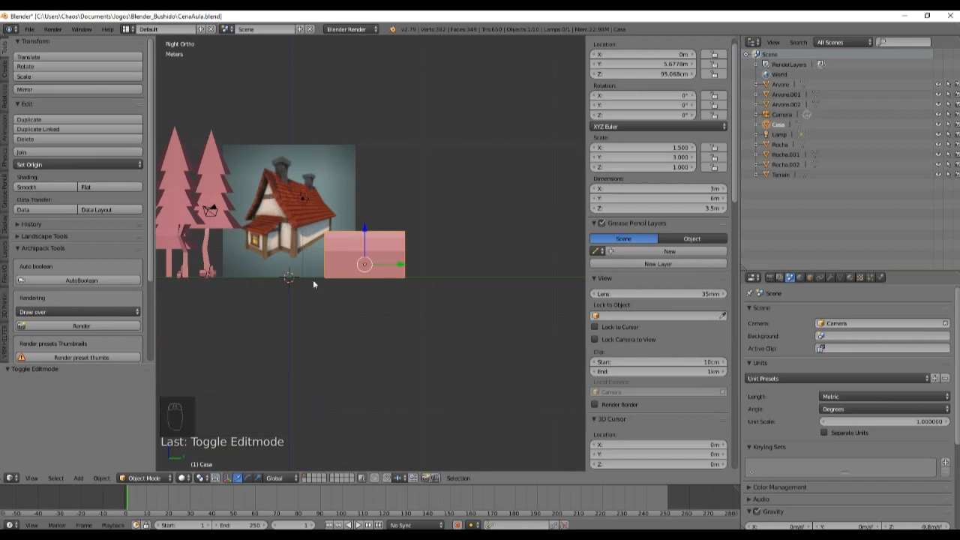
Return to Edit Mode and raise the selected top face about 43 cm along the global Z axis.
key("Tab")
scroll(339, 291, "up", 4)
middle_click_drag(345, 292, 434, 309)
scroll(398, 292, "up", 3)
key("KP_5")
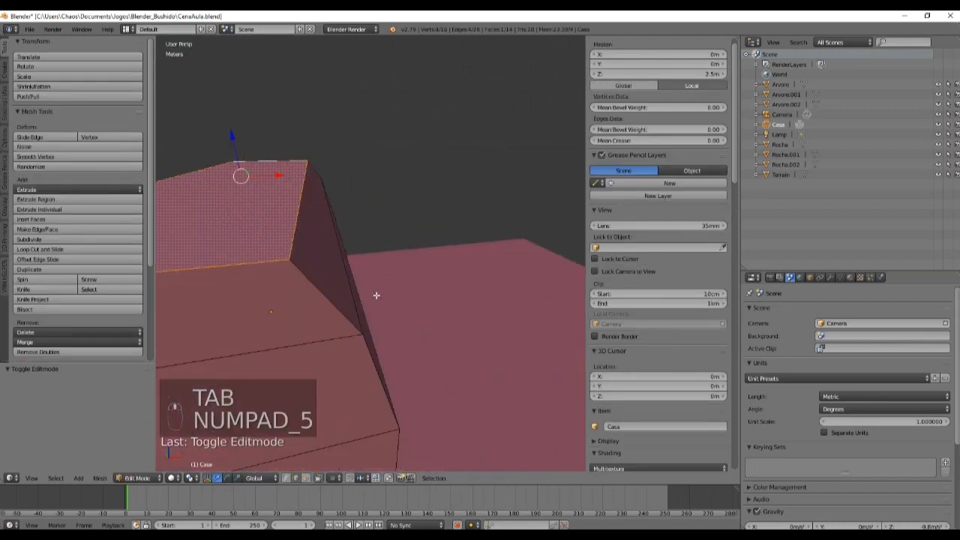
scroll(377, 293, "up", 3)
scroll(351, 278, "down", 5)
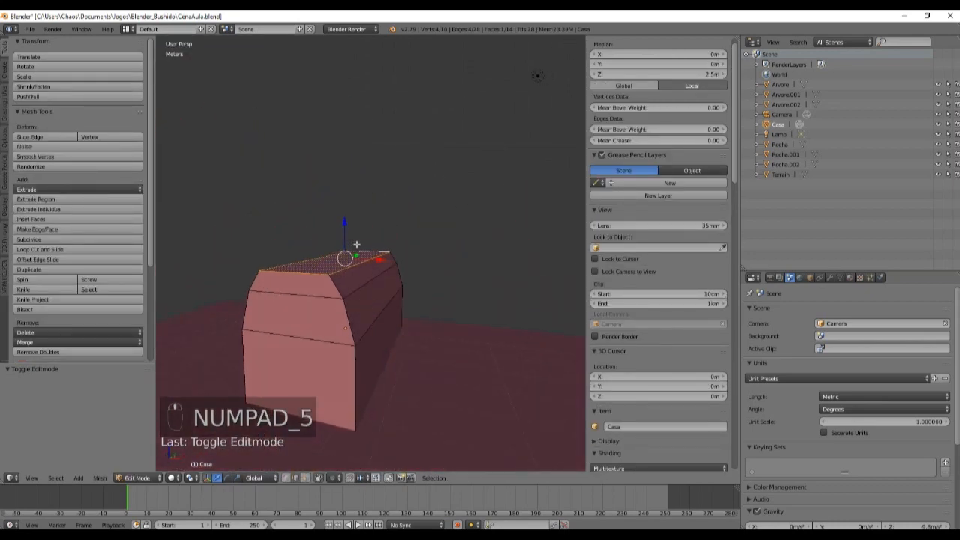
left_click_drag(351, 226, 345, 245)
Select the edge loop just below the top face, scale it to about 0.86 along X, and compare the shape with the reference image.
right_click(360, 285)
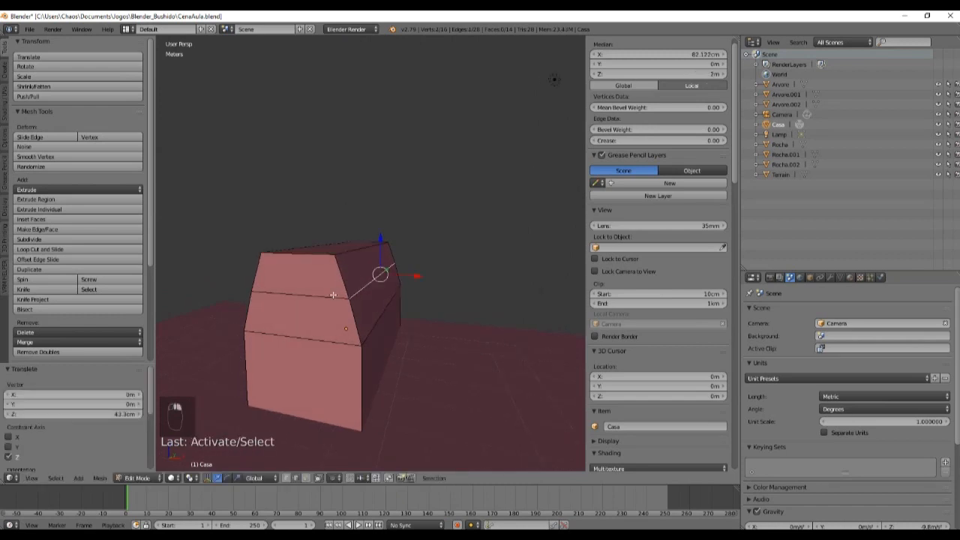
right_click(332, 294, "alt")
middle_click_drag(332, 295, 367, 308)
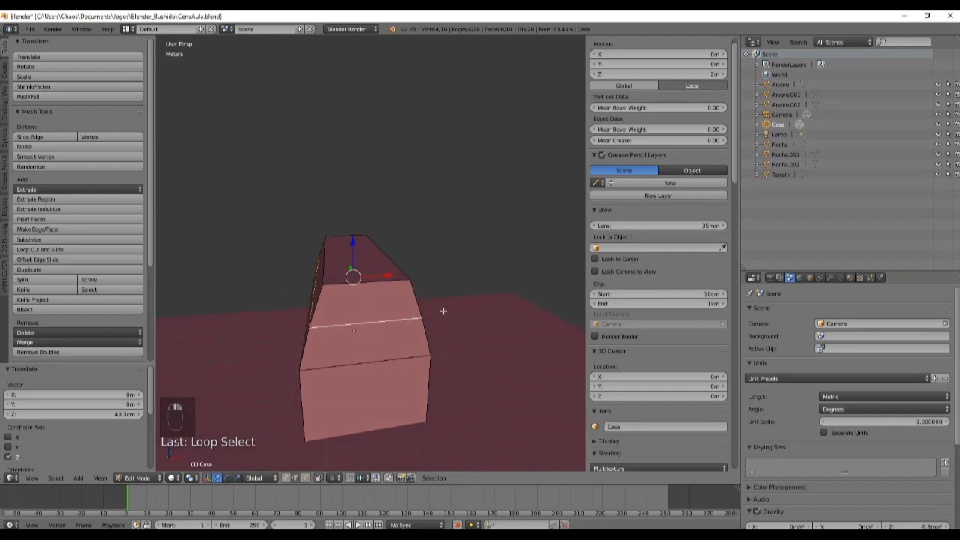
key("s")
key("x")
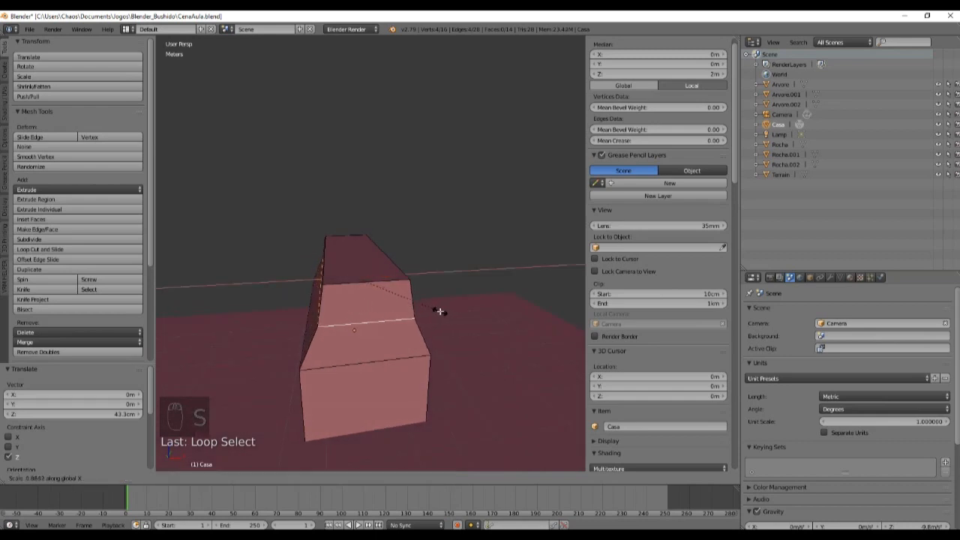
left_click(439, 312)
middle_click_drag(440, 311, 432, 379)
middle_click_drag(348, 357, 370, 365)
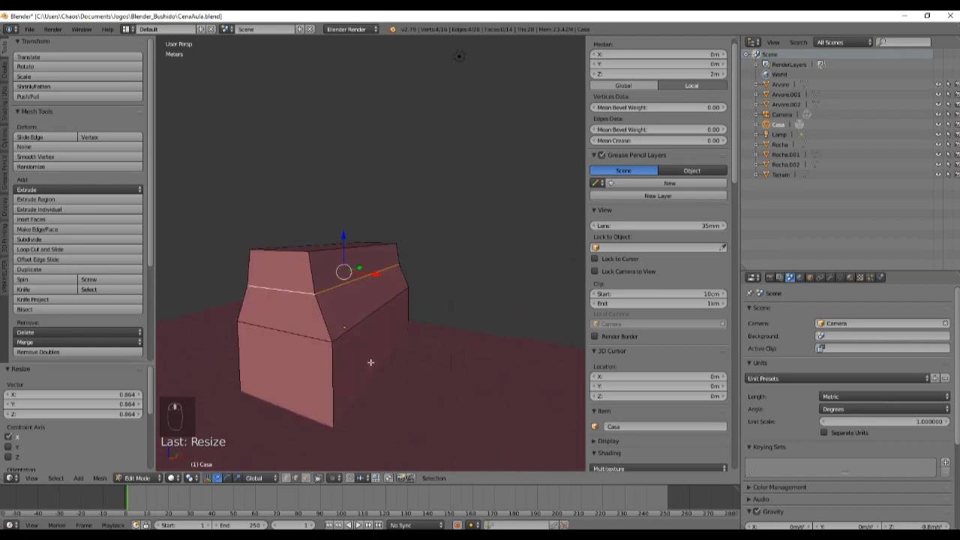
key("KP_5")
key("KP_3")
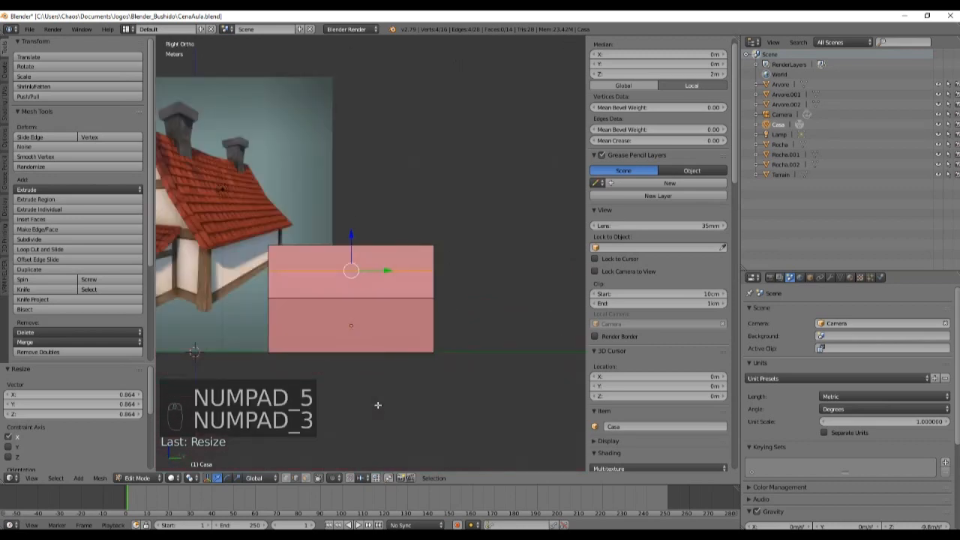
scroll(335, 315, "down", 4, "ctrl")
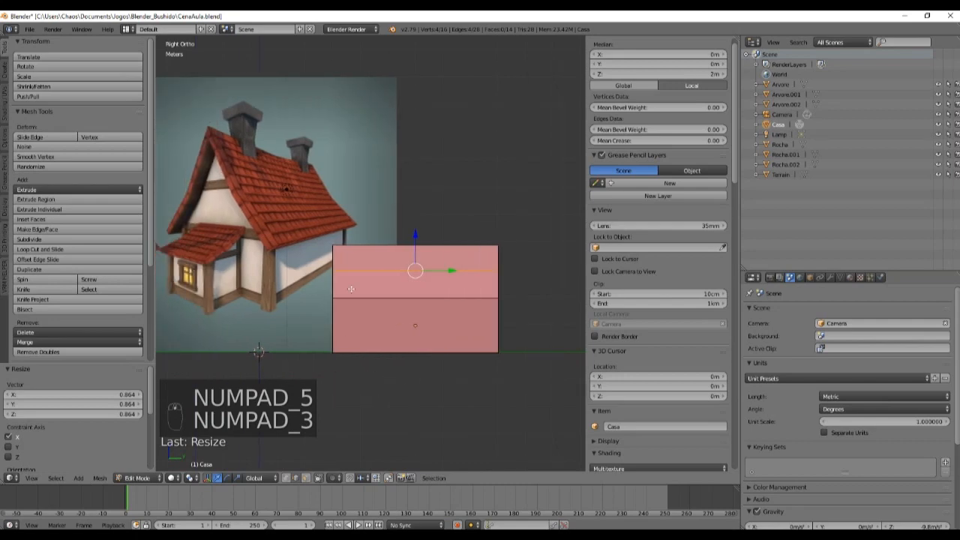
Select the edges around the Casa model's top face and scale them to about 0.56 along the global X axis.
middle_click_drag(395, 323, 389, 239)
right_click(389, 239)
right_click(307, 242, "alt")
right_click(322, 218, "alt+shift")
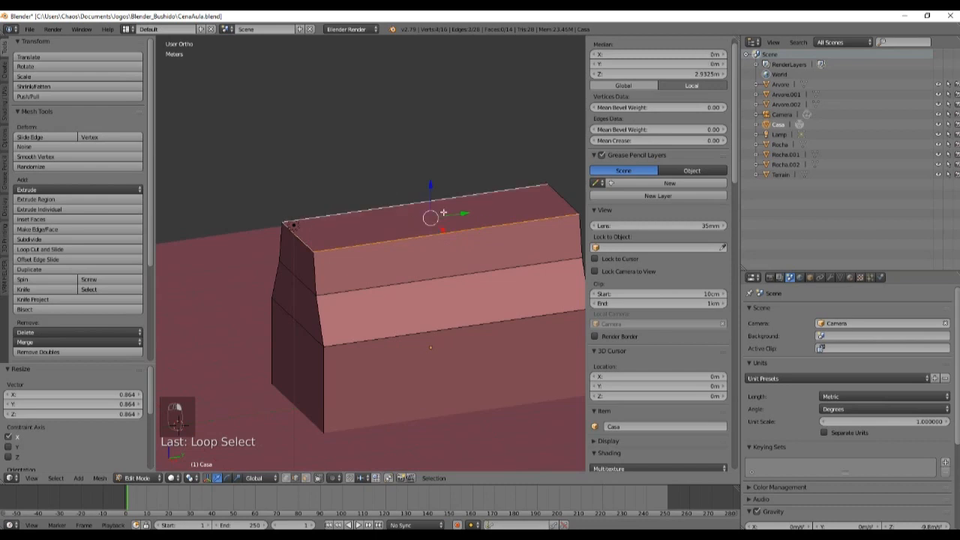
right_click(562, 203, "shift")
middle_click_drag(412, 338, 475, 338)
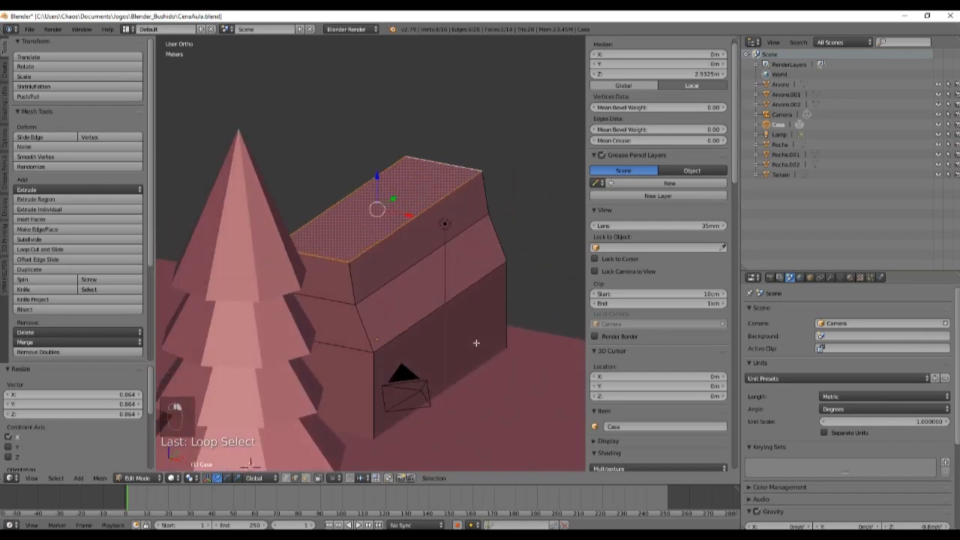
key("s")
key("x")
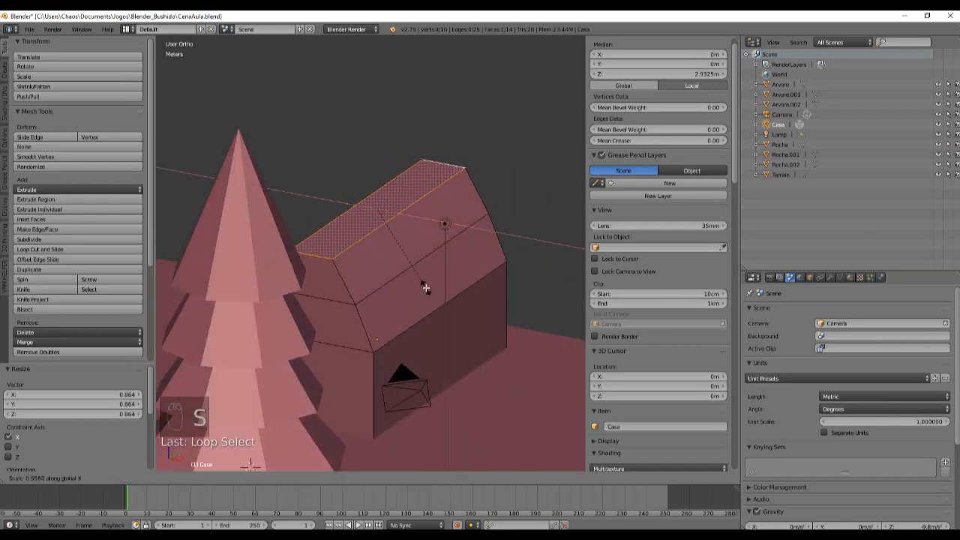
left_click(425, 287)
Raise the selected top face about 19 cm along the global Z axis.
left_click_drag(381, 182, 378, 168)
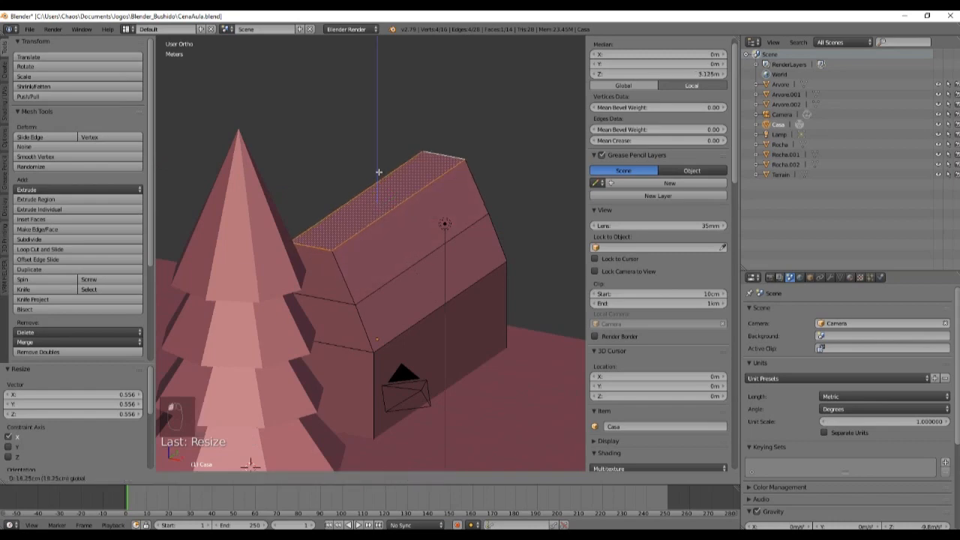
middle_click_drag(378, 168, 394, 369)
scroll(375, 237, "down", 3)
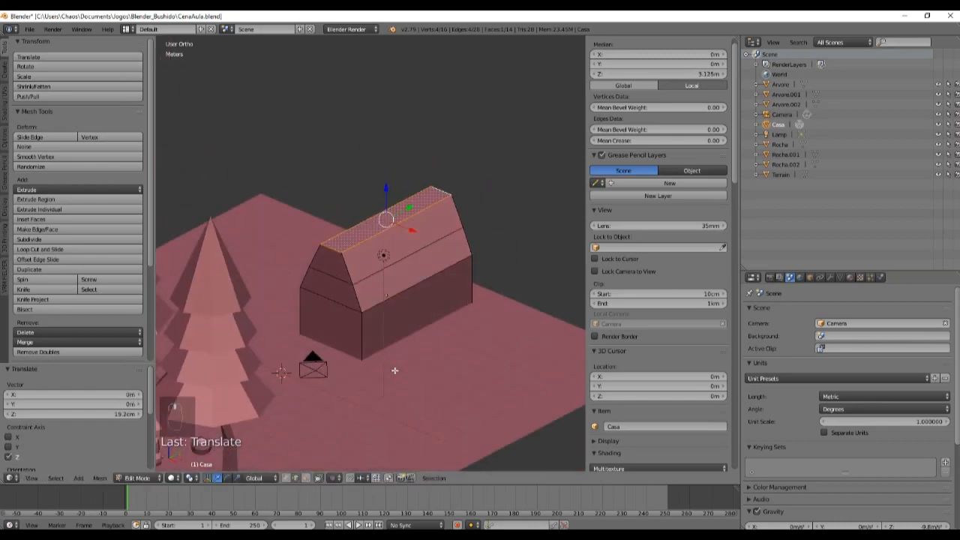
Select the edge loop just below the top face and scale it to about 0.82 along the global X axis.
key("KP_5")
middle_click_drag(300, 315, 348, 300)
scroll(374, 291, "up", 1)
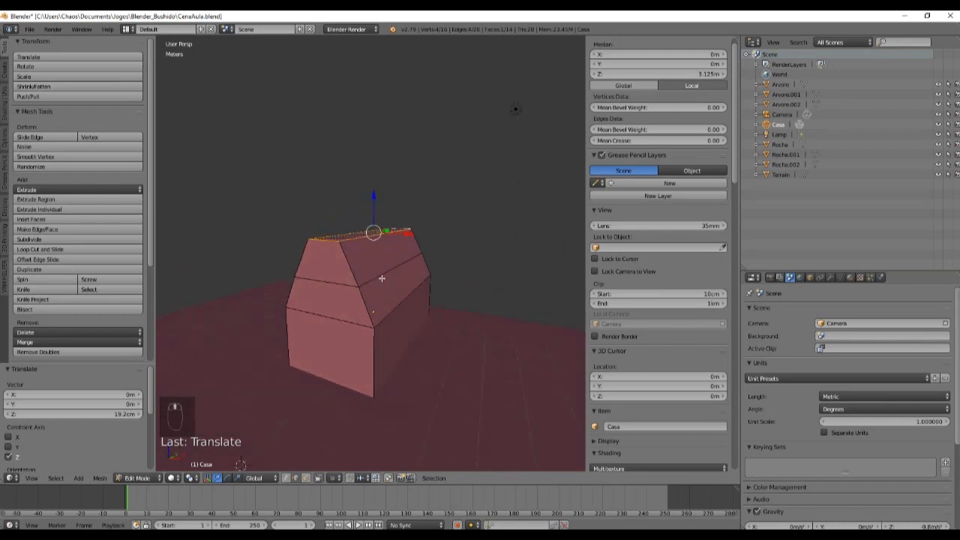
right_click(381, 276)
right_click(326, 283, "alt")
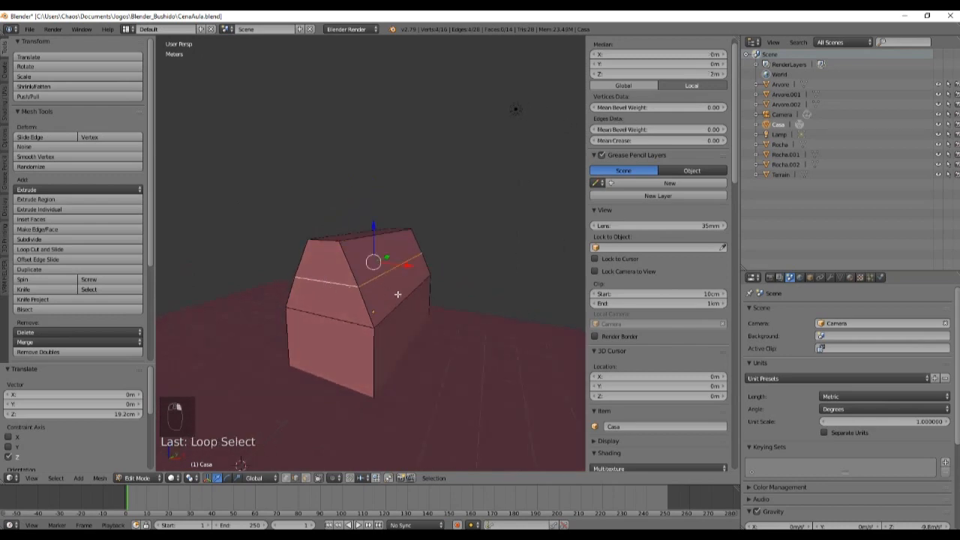
key("s")
key("x")
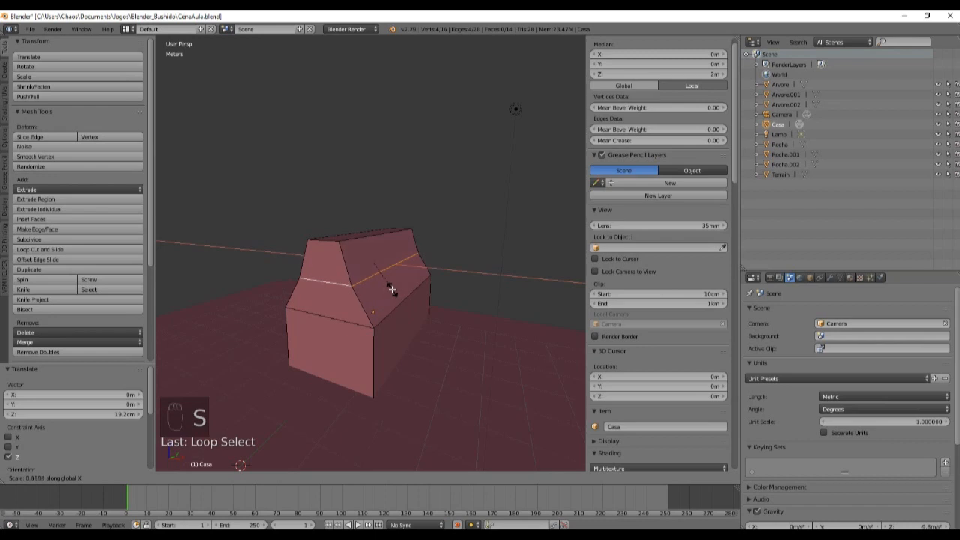
left_click(391, 290)
Inspect the tapered roof profile from the front and compare it with the reference house in the right orthographic view.
middle_click_drag(391, 288, 431, 290)
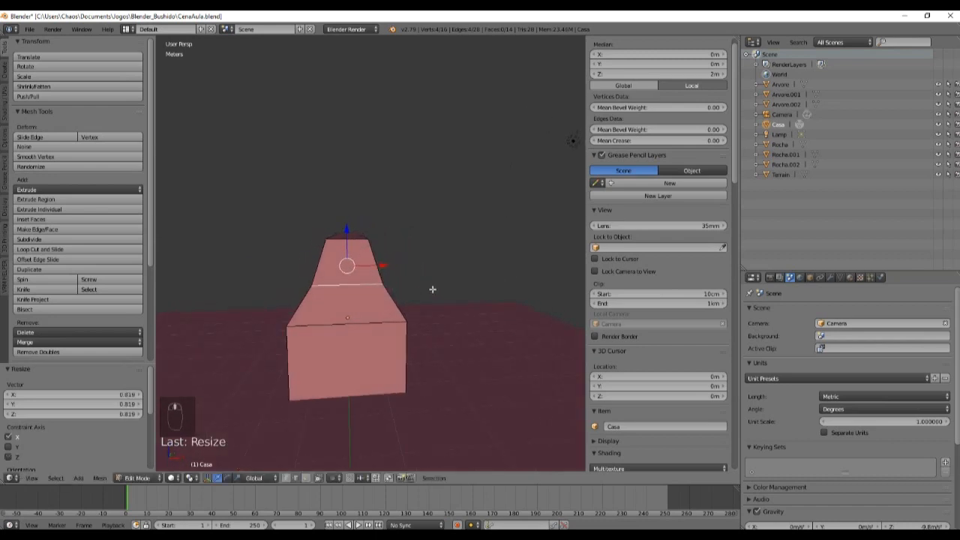
middle_click_drag(429, 324, 354, 252)
middle_click_drag(407, 360, 400, 280)
scroll(345, 327, "up", 2)
scroll(321, 337, "down", 2)
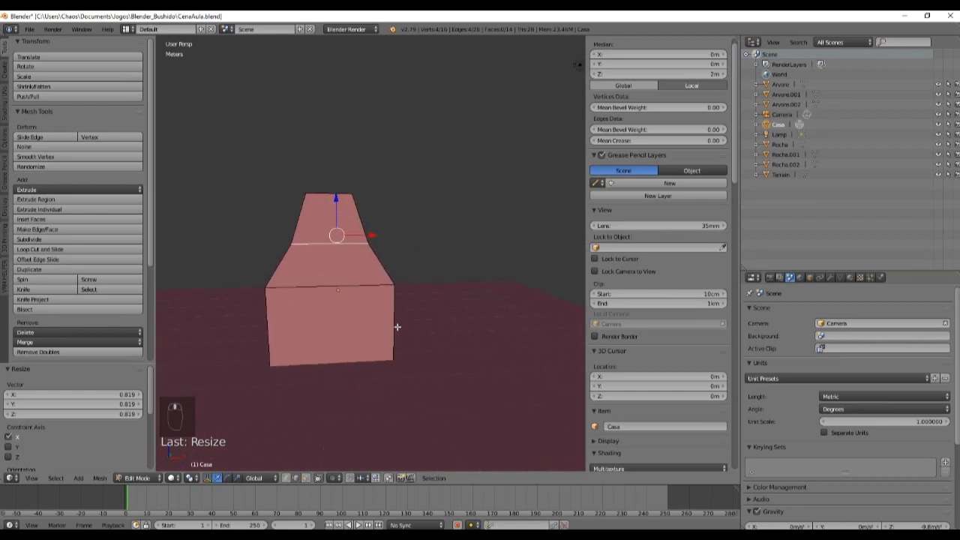
key("KP_5")
key("KP_3")
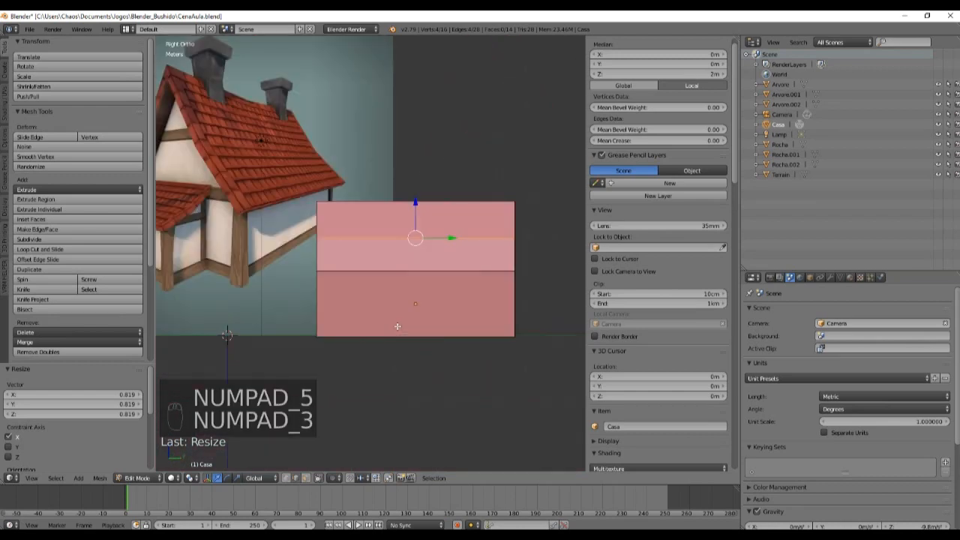
scroll(398, 326, "down", 3)
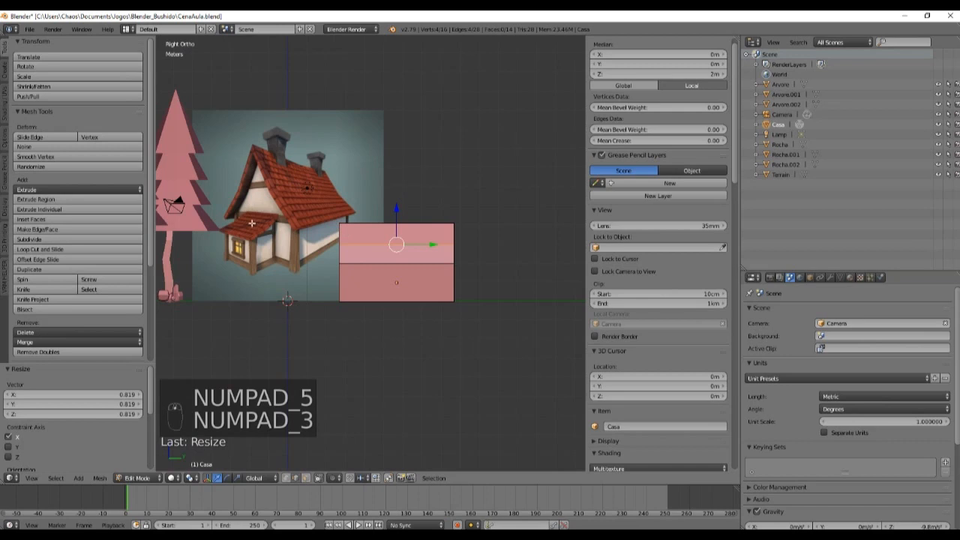
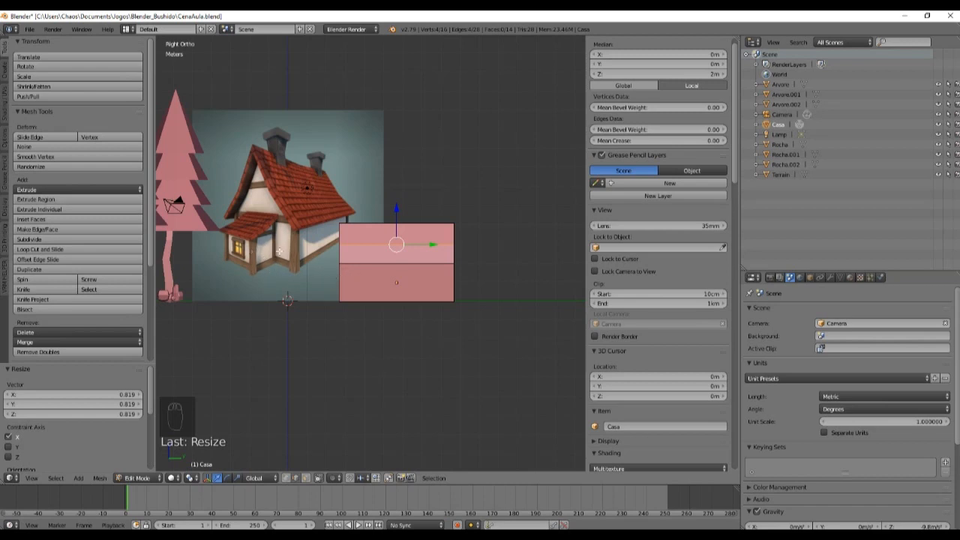
Switch to face selection in perspective view and select the lower front wall face of the Casa model.
middle_click_drag(370, 275, 336, 261)
key("KP_5")
scroll(396, 301, "up", 2)
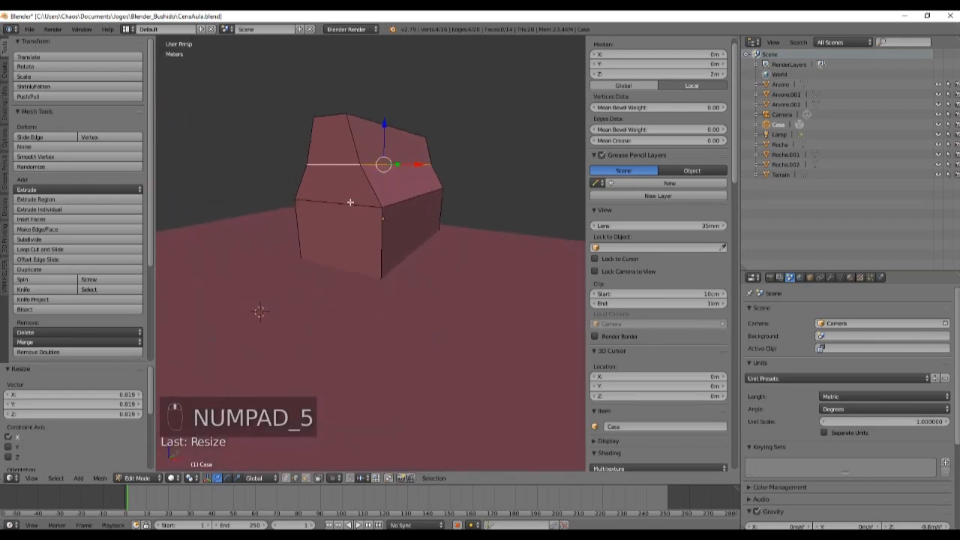
right_click(338, 200)
right_click(371, 231, "alt")
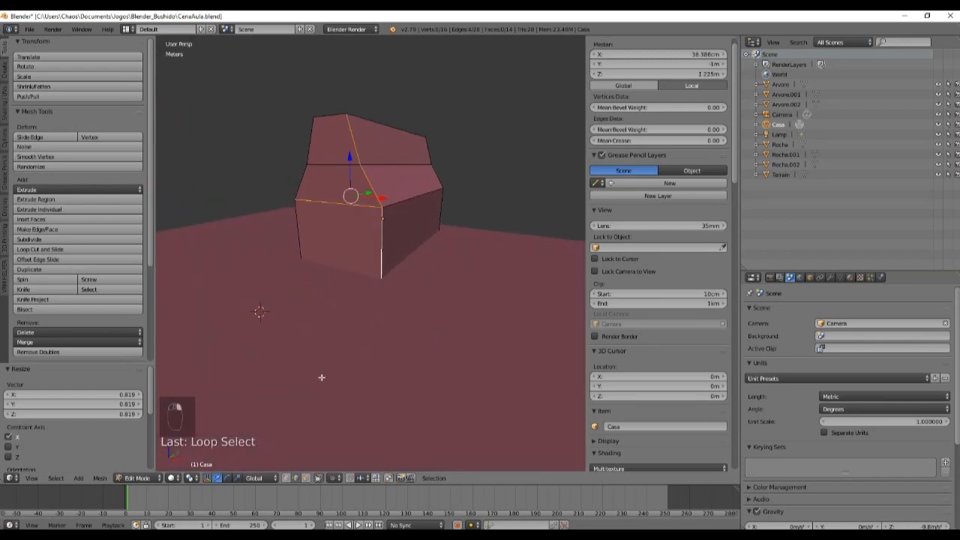
left_click(306, 477)
right_click(358, 230)
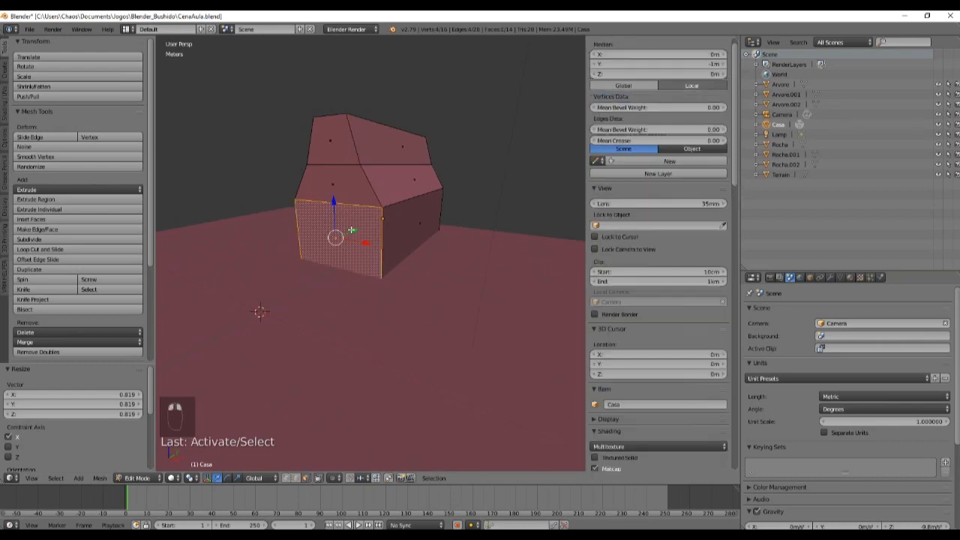
middle_click_drag(429, 241, 454, 291)
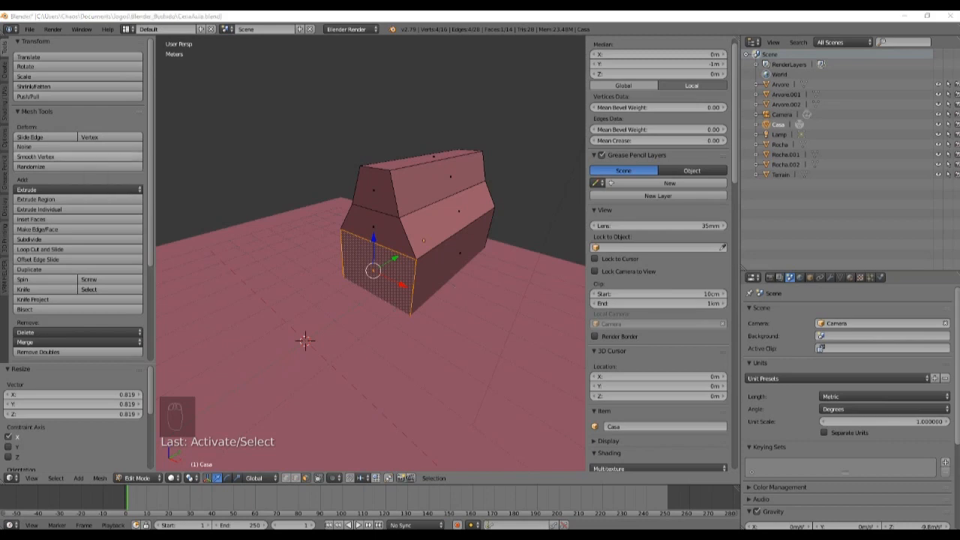
mouse_move(389, 274)
middle_mouse_down()
mouse_move(416, 284)
mouse_move(429, 244)
mouse_move(445, 278)
mouse_move(442, 269)
middle_mouse_up()
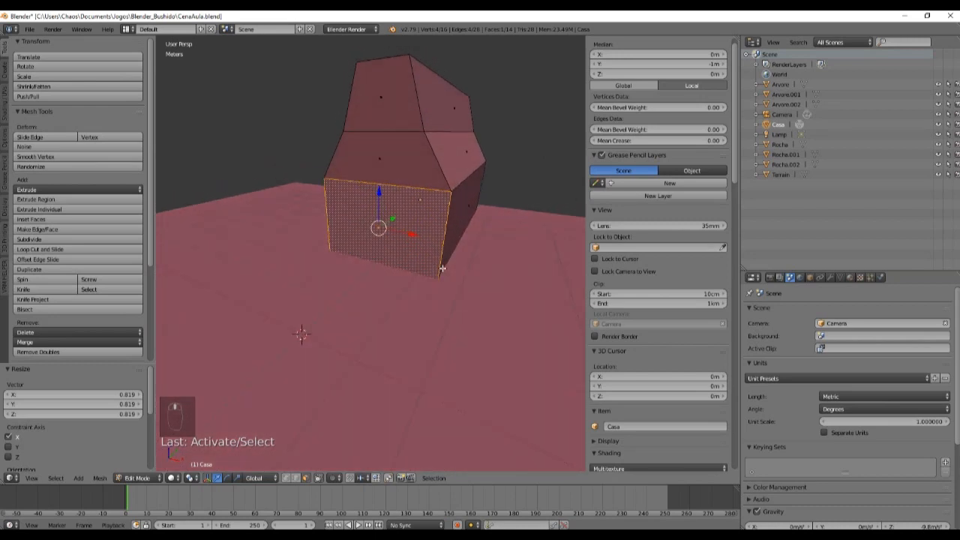
Try extruding the lower front wall face and scaling it inward to about 0.52, and undo the extrusion.
key("e")
key("s")
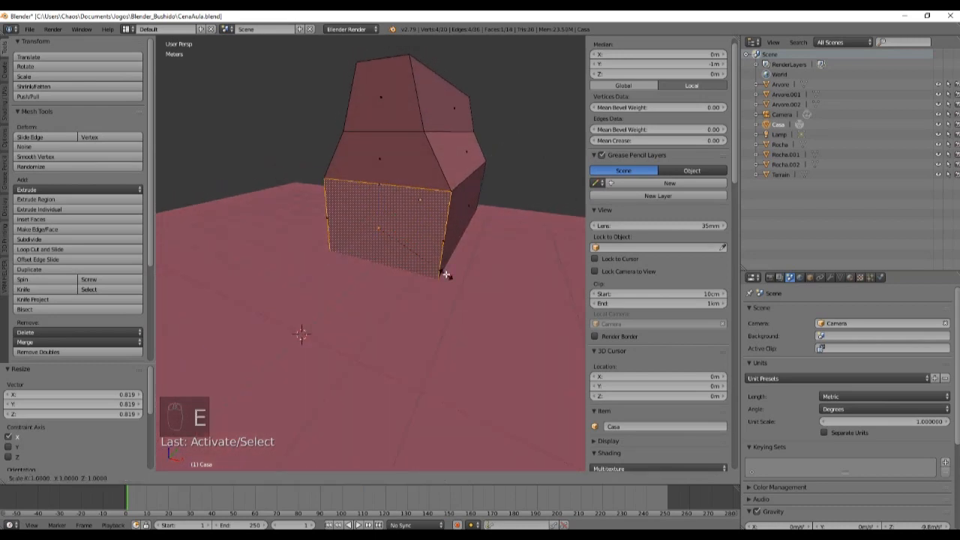
left_click(412, 255)
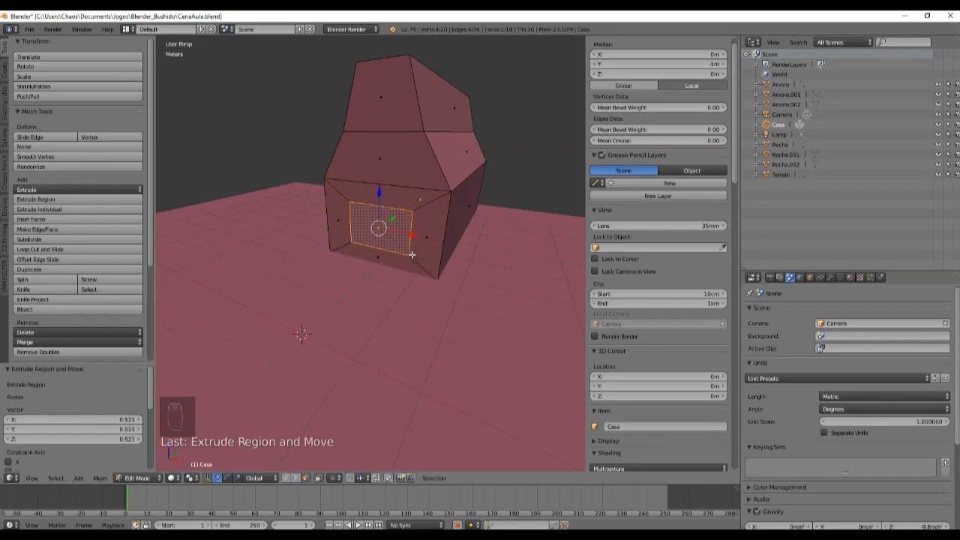
middle_click_drag(412, 255, 436, 234)
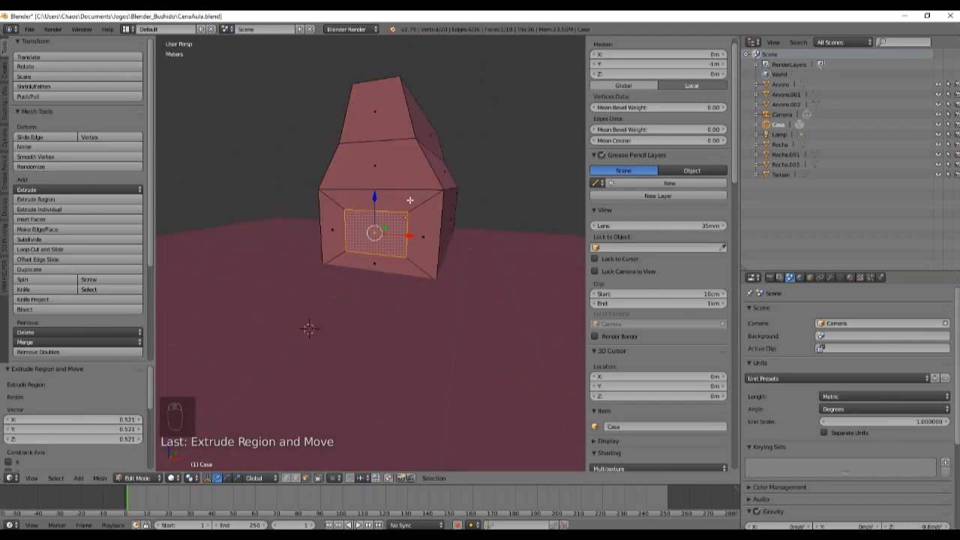
middle_click_drag(434, 282, 443, 304)
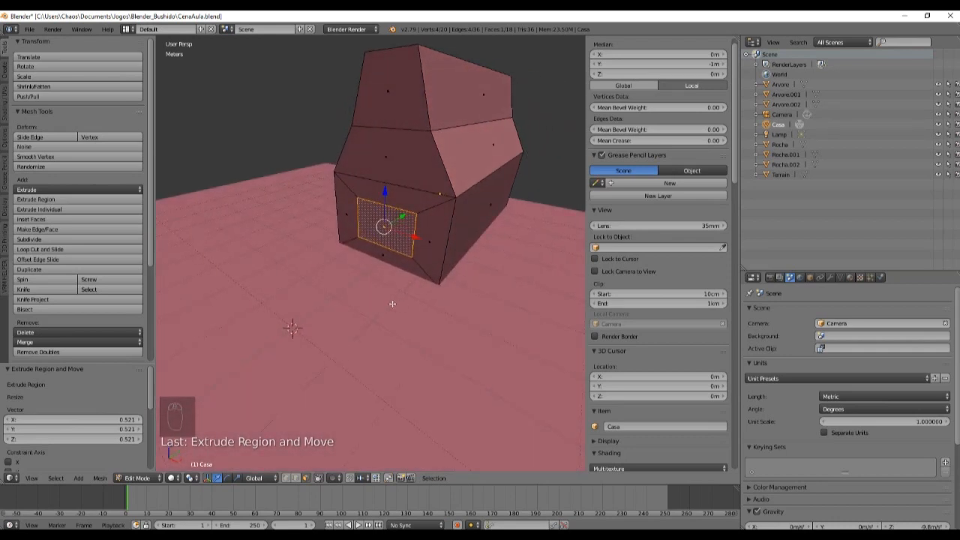
key("ctrl+z")
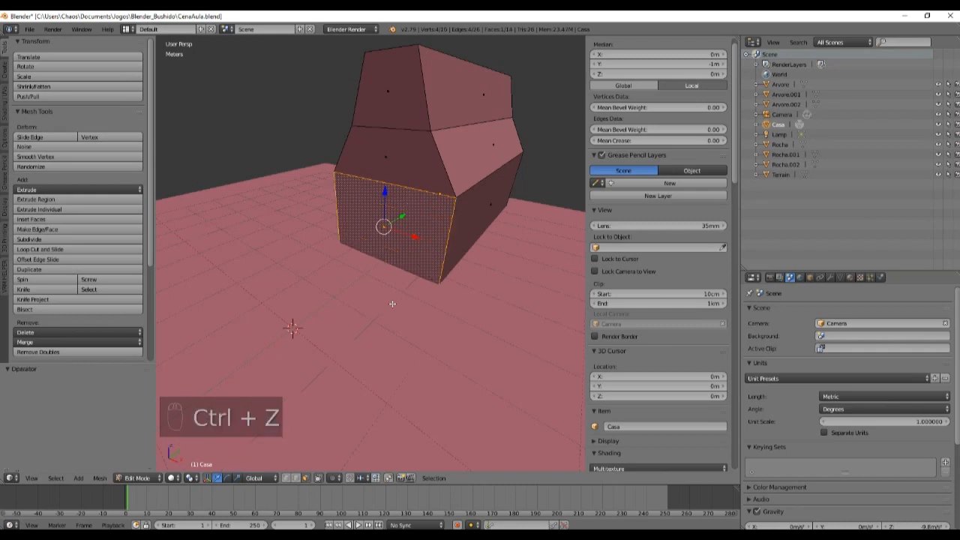
Duplicate the lower front wall face and move the copy about 2.05 m away from the house along the global Y axis.
mouse_move(404, 313)
middle_mouse_down()
mouse_move(365, 317)
mouse_move(440, 306)
mouse_move(411, 315)
middle_mouse_up()
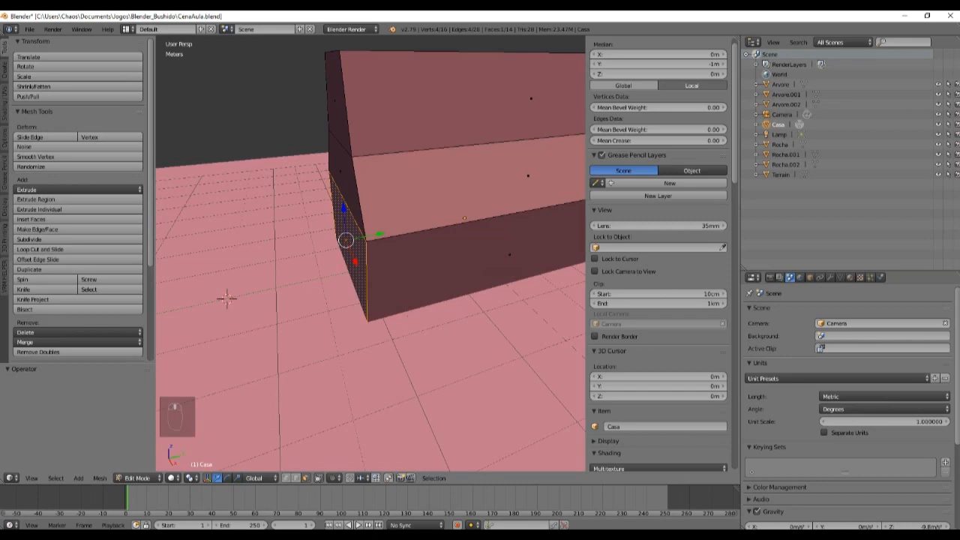
key("shift+d")
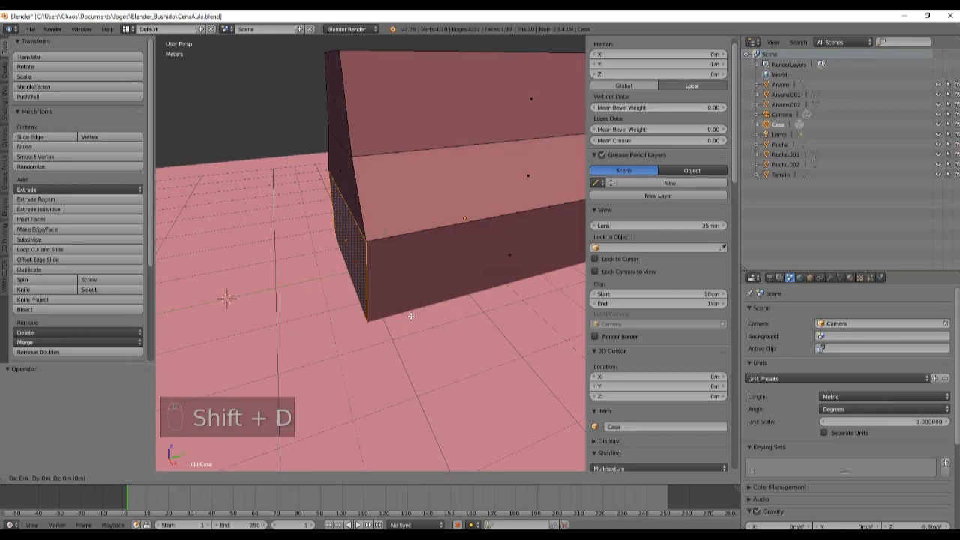
key("y")
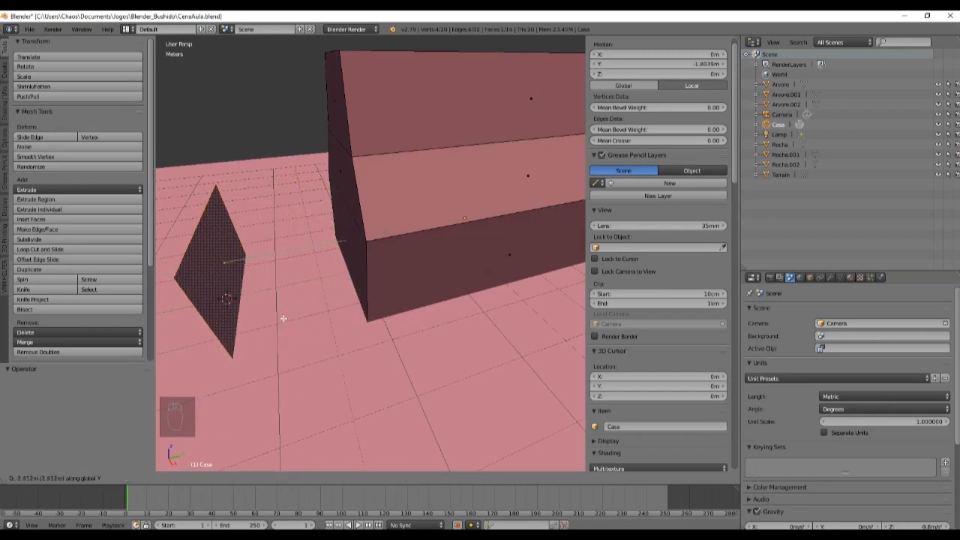
left_click(304, 318)
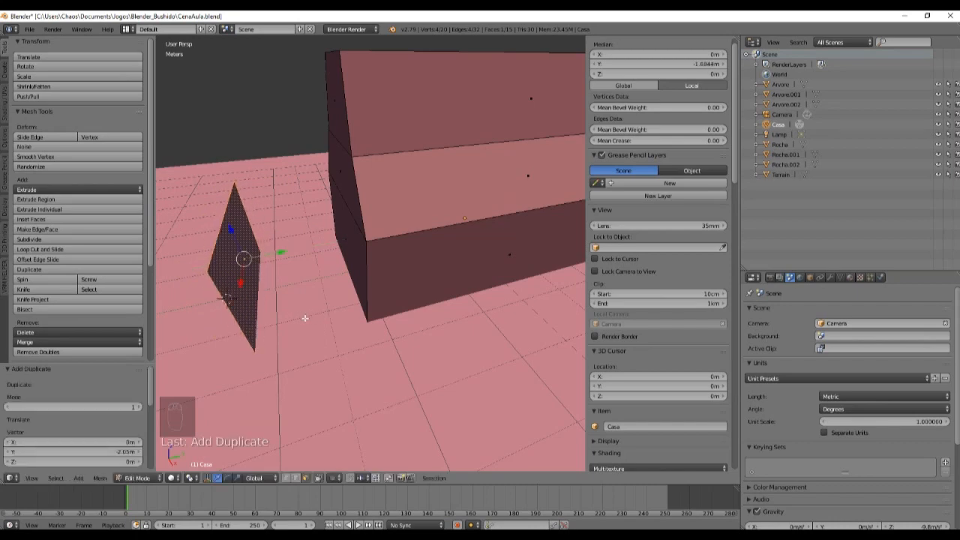
Narrow the duplicated face by scaling it to about 0.48 along the global X axis.
middle_click_drag(304, 318, 405, 298)
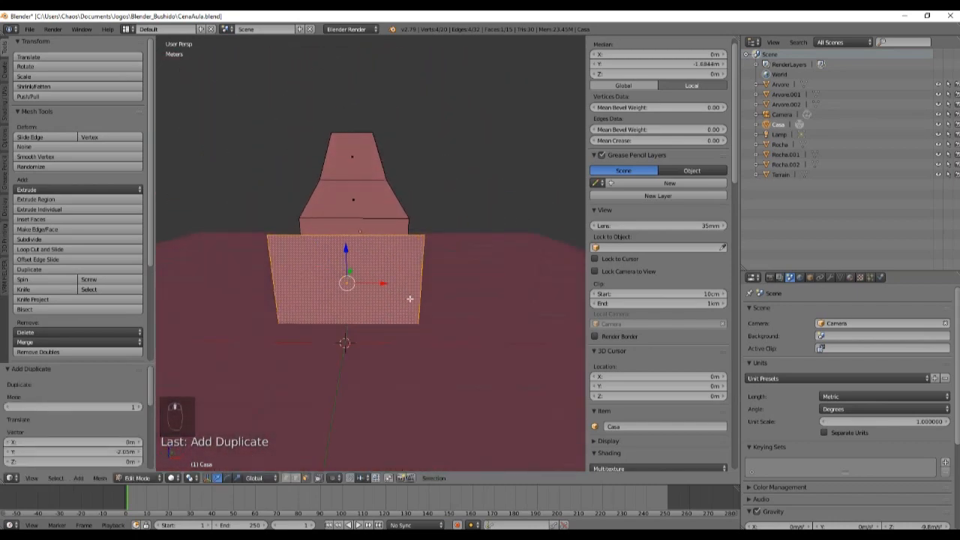
key("s")
key("x")
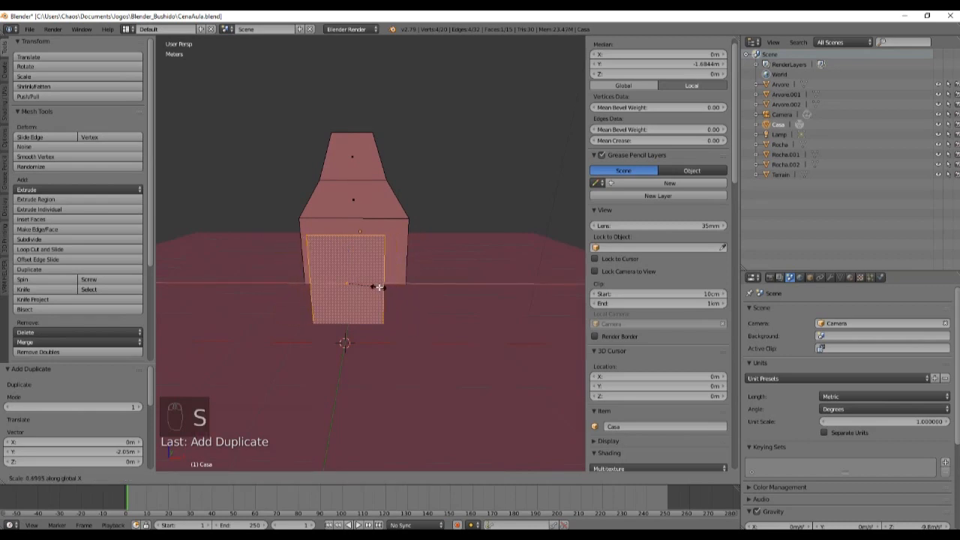
left_click(380, 289)
middle_click_drag(380, 289, 365, 320)
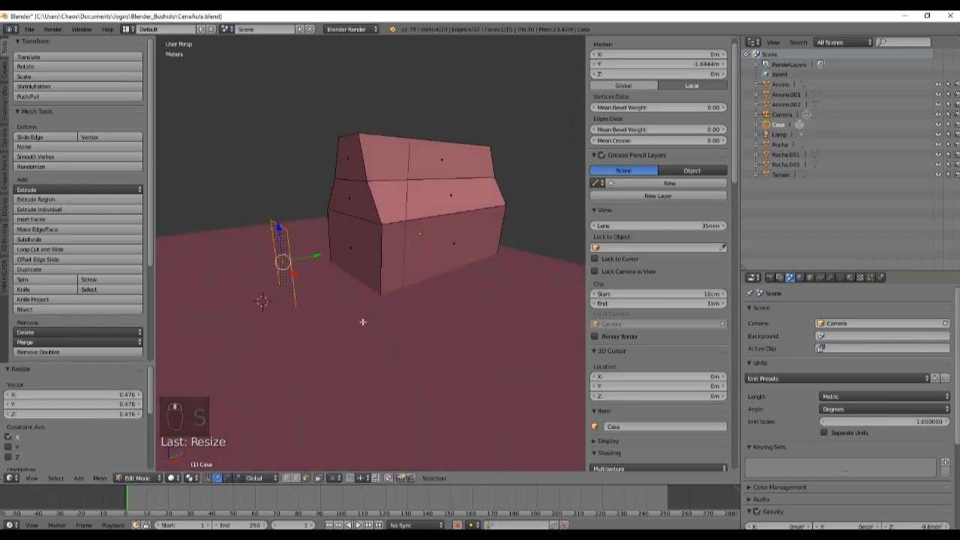
Check the front annex in the reference image and slightly reduce the duplicated face's height along the global Z axis.
key("KP_5")
key("KP_3")
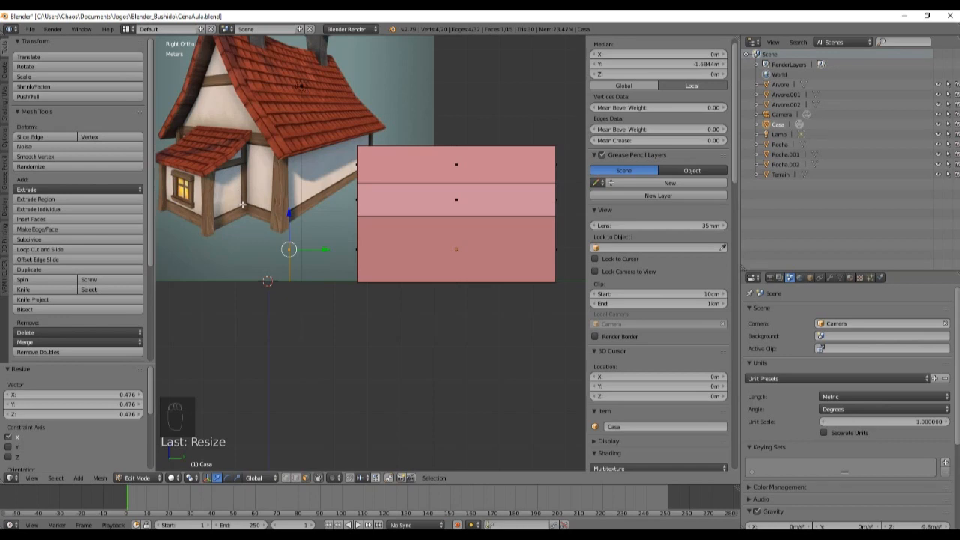
key("KP_5")
middle_click_drag(371, 230, 461, 328)
key("s")
key("z")
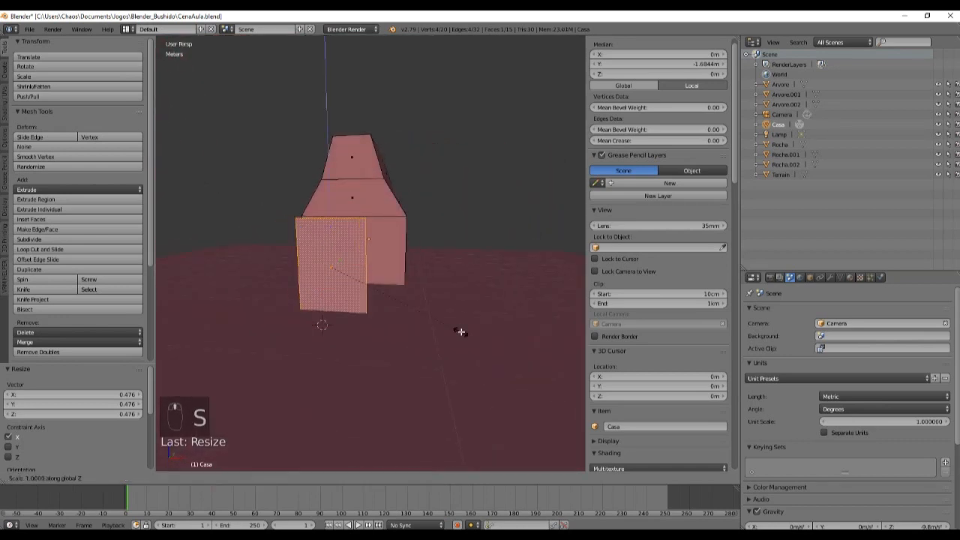
left_click(448, 330)
middle_click_drag(448, 330, 376, 337)
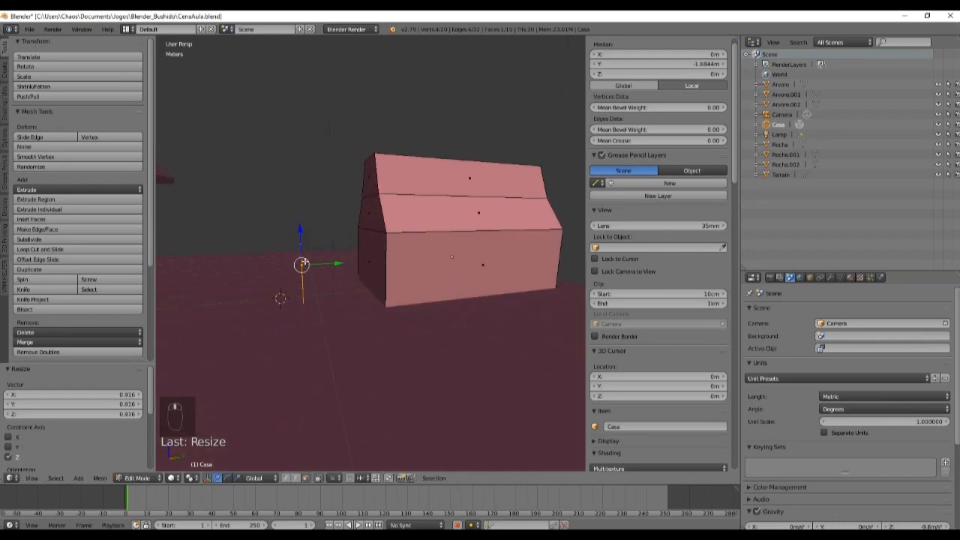
Lower the duplicated face about 4 cm along Z and reposition it along Y a short distance in front of the house.
left_click_drag(300, 230, 301, 239)
left_click_drag(333, 267, 396, 263)
mouse_move(396, 263)
middle_mouse_down()
mouse_move(420, 287)
mouse_move(461, 285)
mouse_move(348, 295)
mouse_move(405, 282)
mouse_move(396, 264)
middle_mouse_up()
scroll(433, 285, "up", 2)
scroll(348, 295, "up", 3)
left_click_drag(396, 256, 317, 266)
Extrude the duplicated face about 1.39 m along the global Y axis into the house's front wall to form the annex block.
middle_click_drag(318, 266, 367, 289)
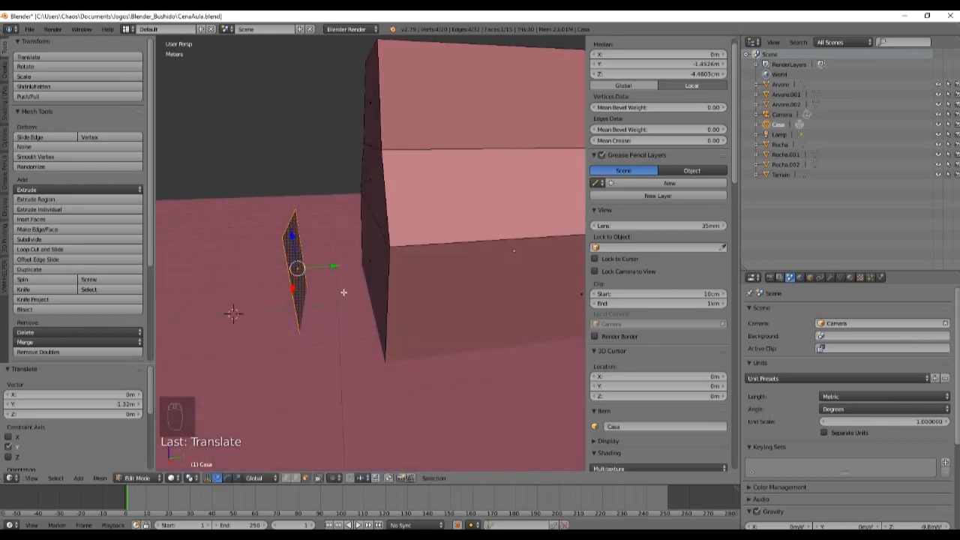
key("e")
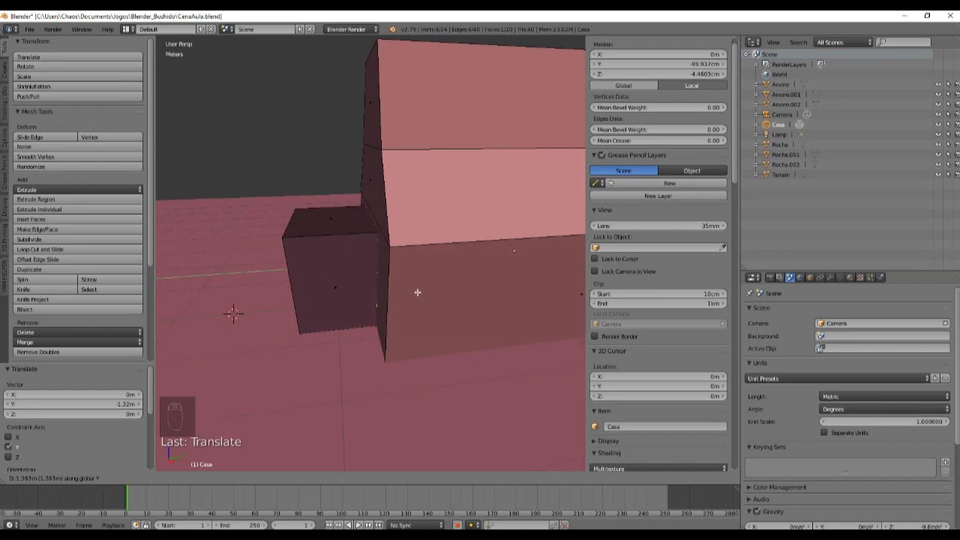
left_click(418, 292)
middle_click_drag(325, 315, 371, 313)
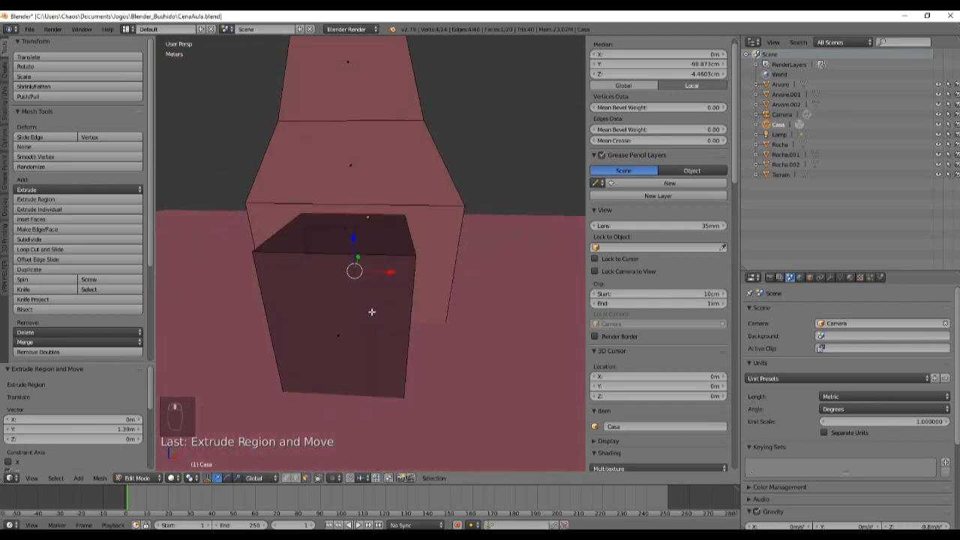
scroll(371, 314, "down", 4)
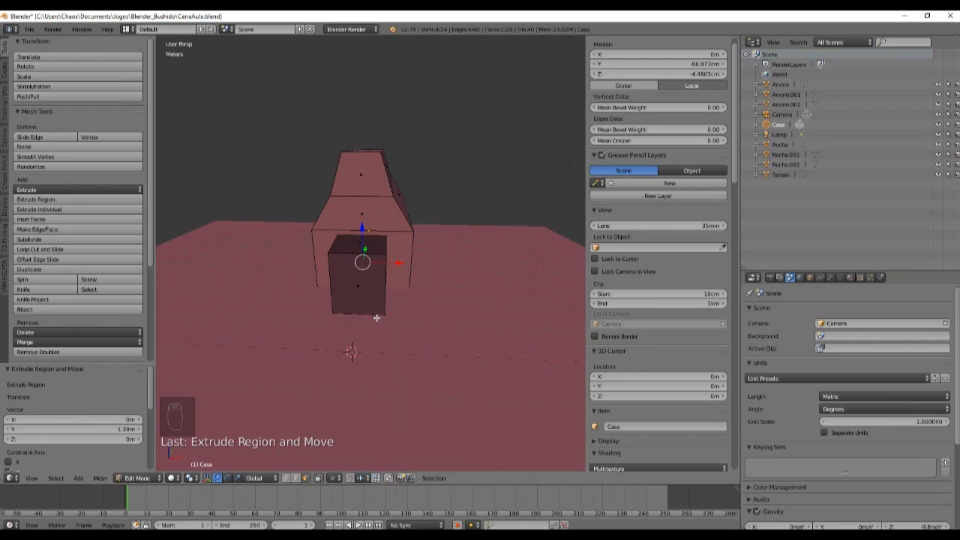
middle_click_drag(372, 307, 289, 300)
Select the annex's side face along X and examine the annex's outer faces from both sides of the house.
right_click(348, 272)
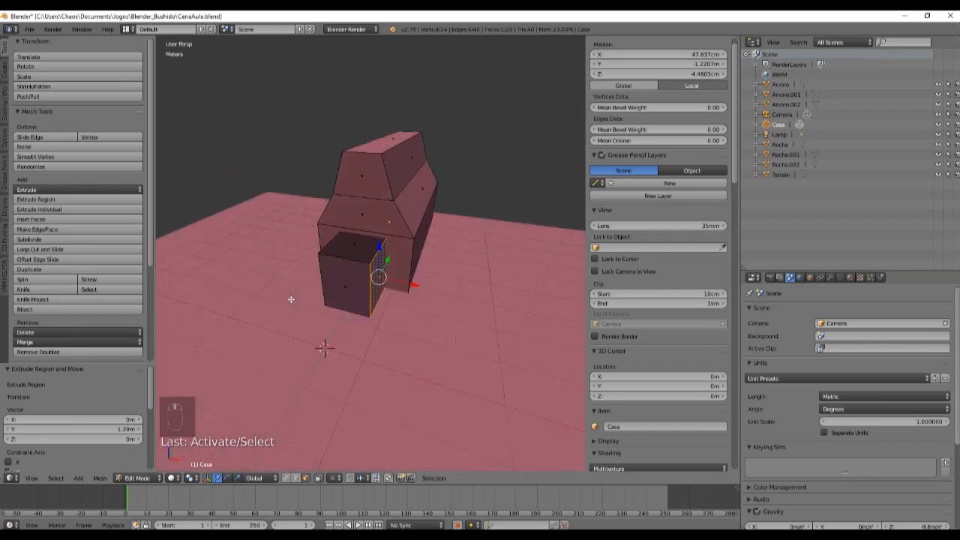
scroll(378, 301, "up", 2)
middle_click_drag(401, 300, 360, 296)
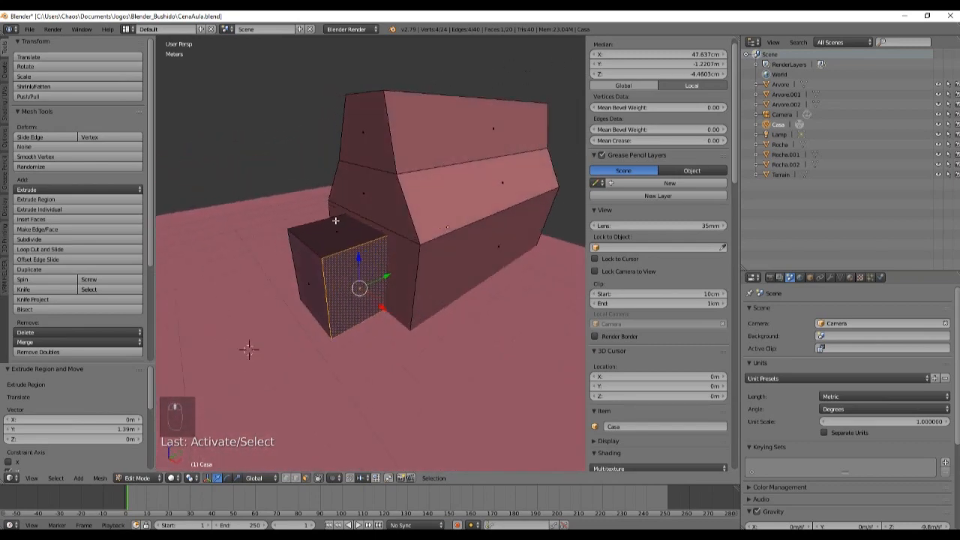
middle_click_drag(305, 259, 424, 264)
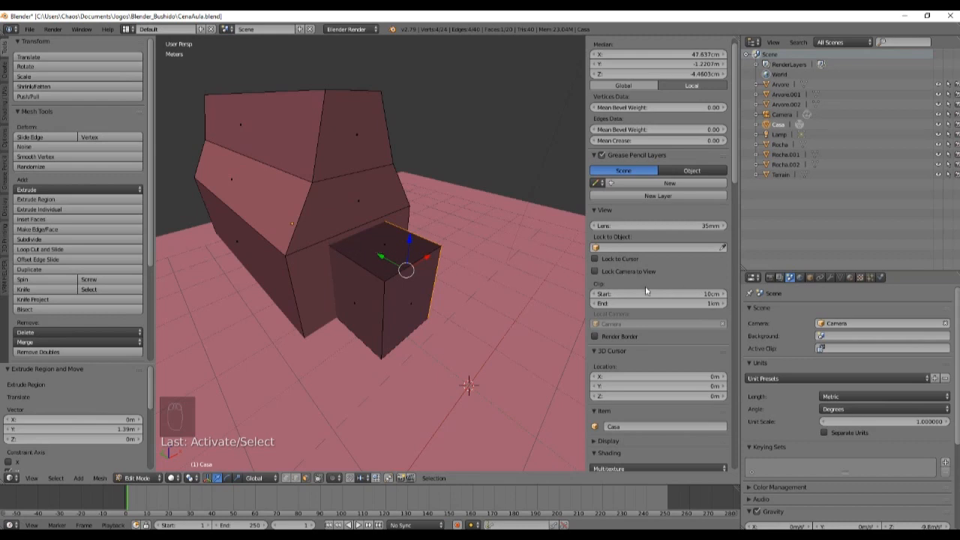
scroll(645, 249, "up", 1)
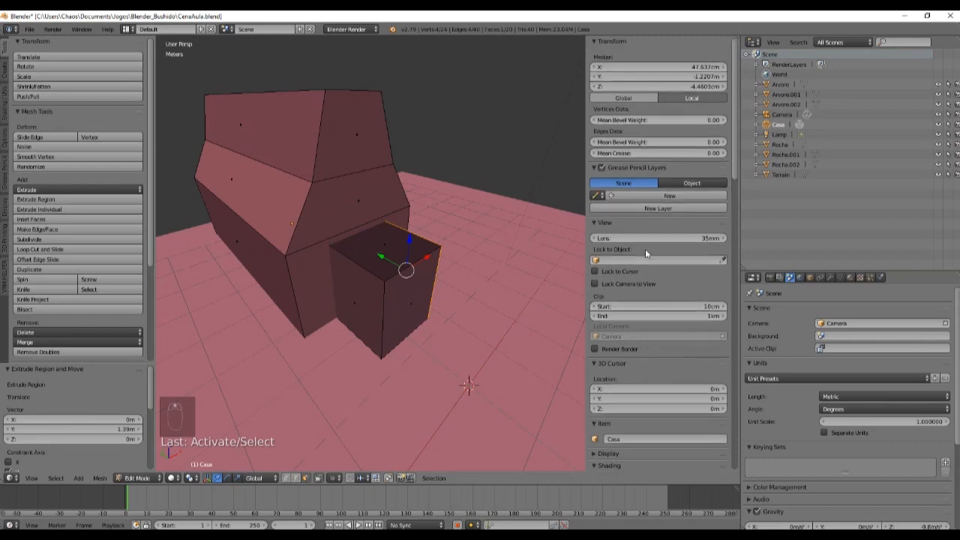
Display the house mesh's face normals in the viewport with a size of 60 cm.
scroll(632, 195, "down", 15)
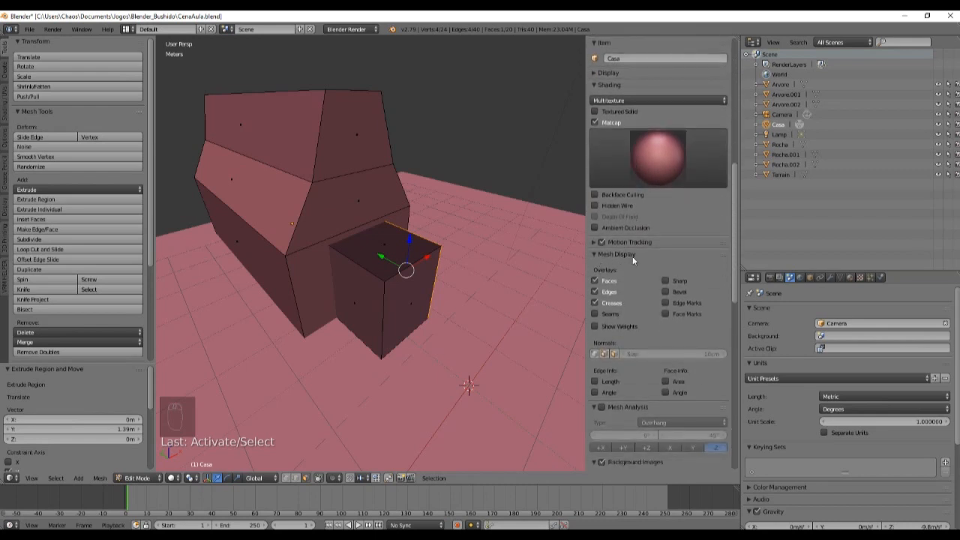
left_click(612, 354)
middle_click_drag(350, 254, 373, 256)
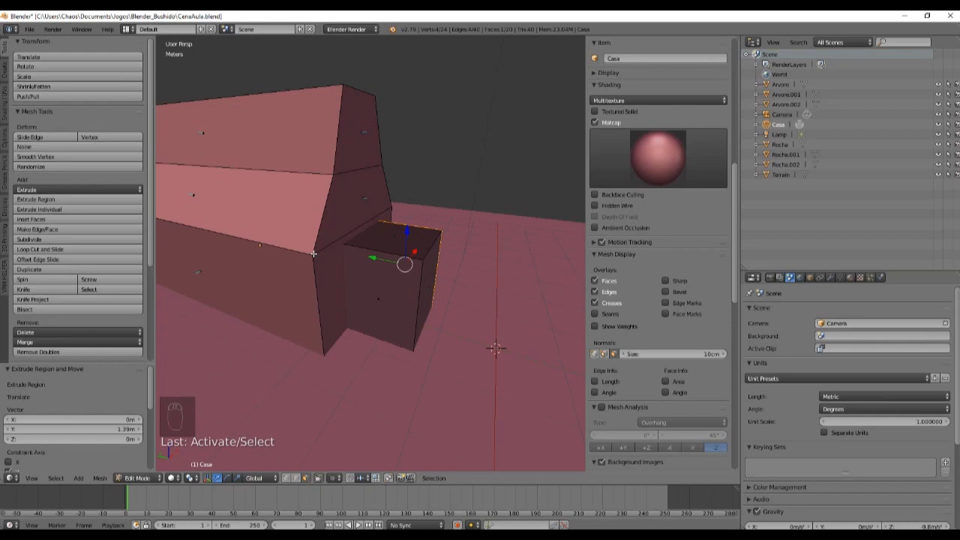
middle_click_drag(504, 325, 344, 298)
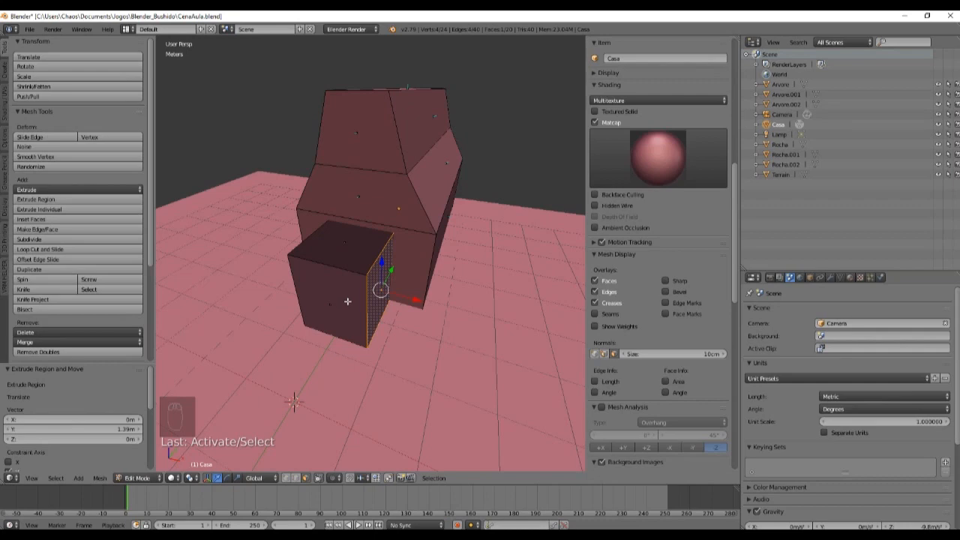
middle_click_drag(347, 300, 461, 333)
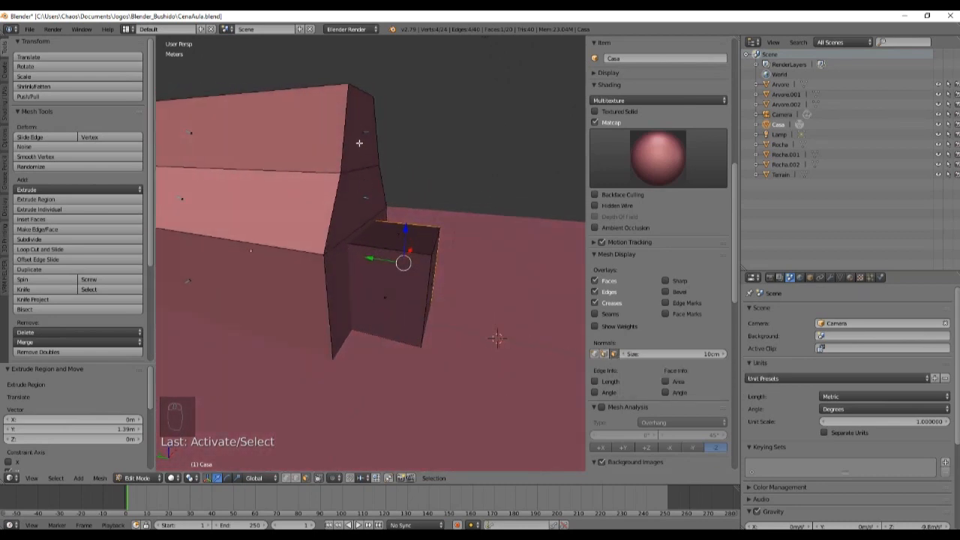
left_click_drag(651, 354, 717, 354)
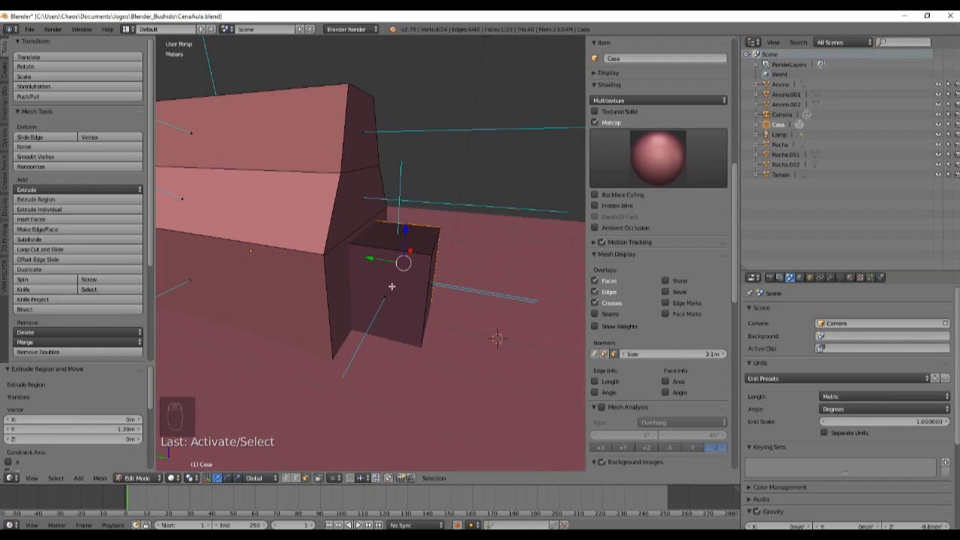
left_click_drag(687, 353, 660, 353)
middle_click_drag(357, 330, 338, 346)
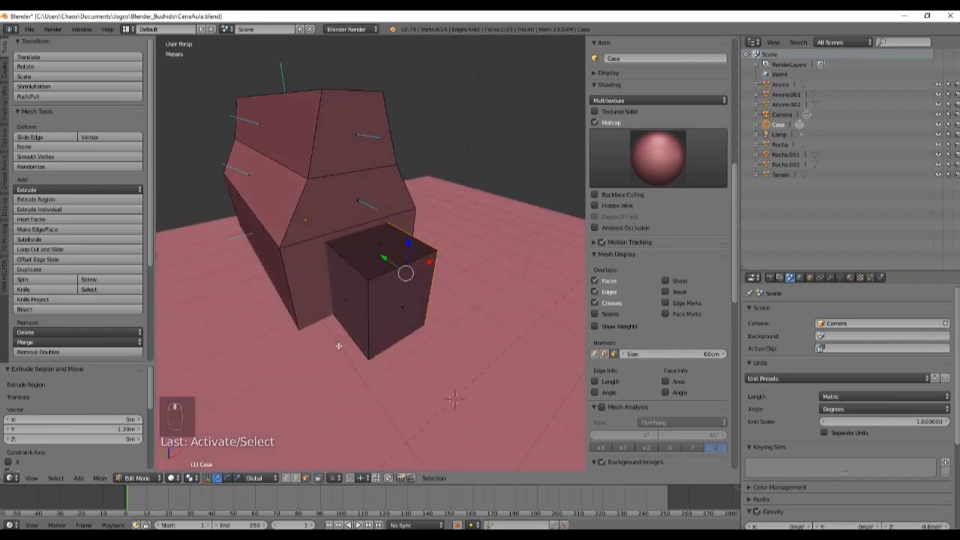
middle_click_drag(383, 317, 402, 317)
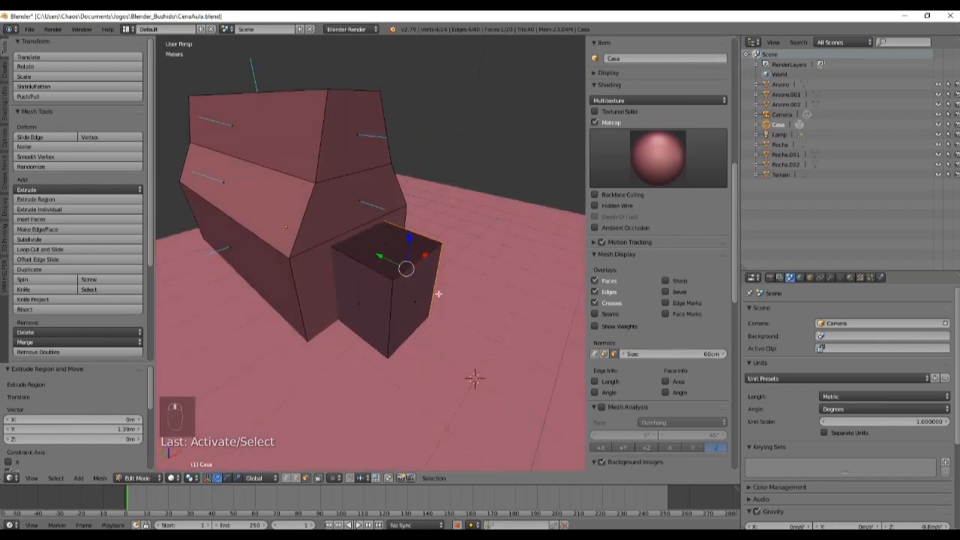
Select the whole linked annex block in front of the house and move it about -1.01 m along Y.
key("l")
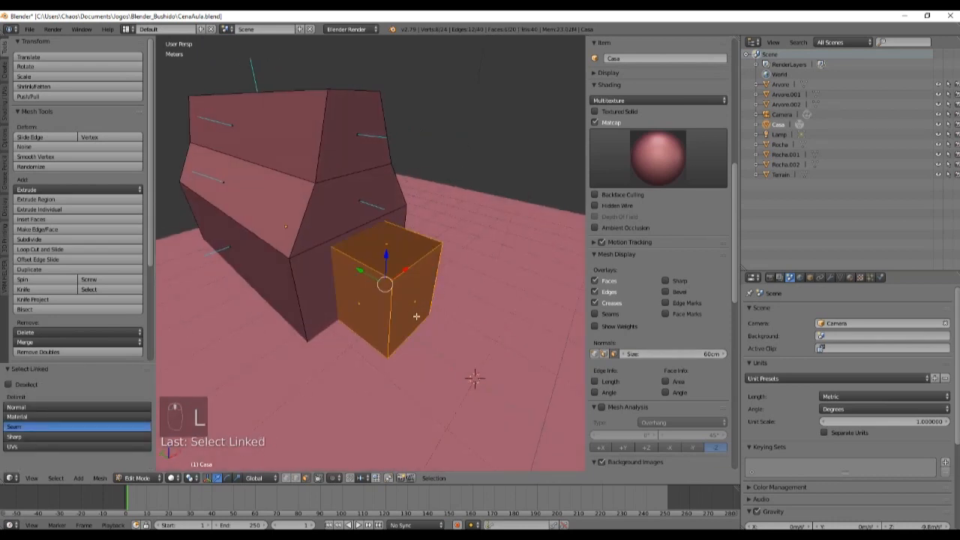
middle_click_drag(416, 317, 377, 296)
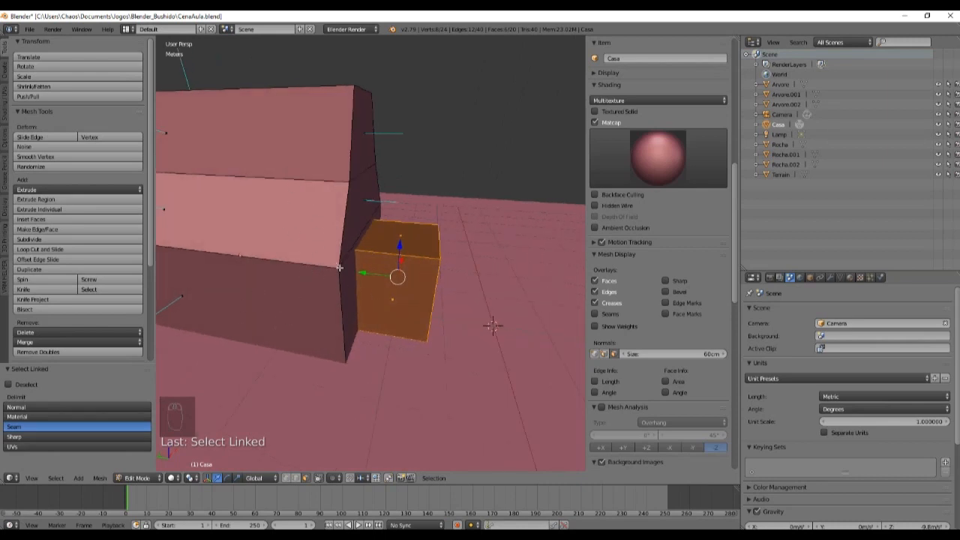
key("g")
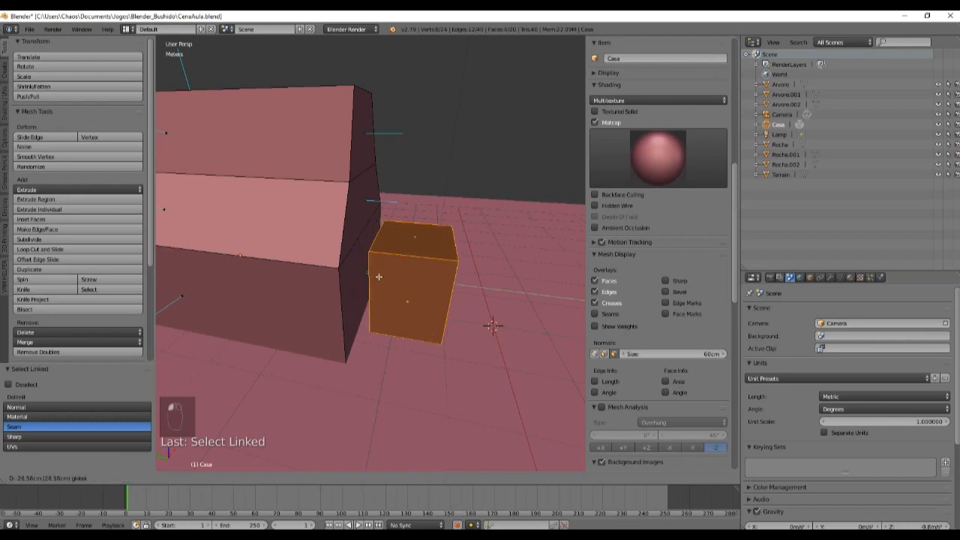
left_click(422, 278)
middle_click_drag(422, 278, 398, 299)
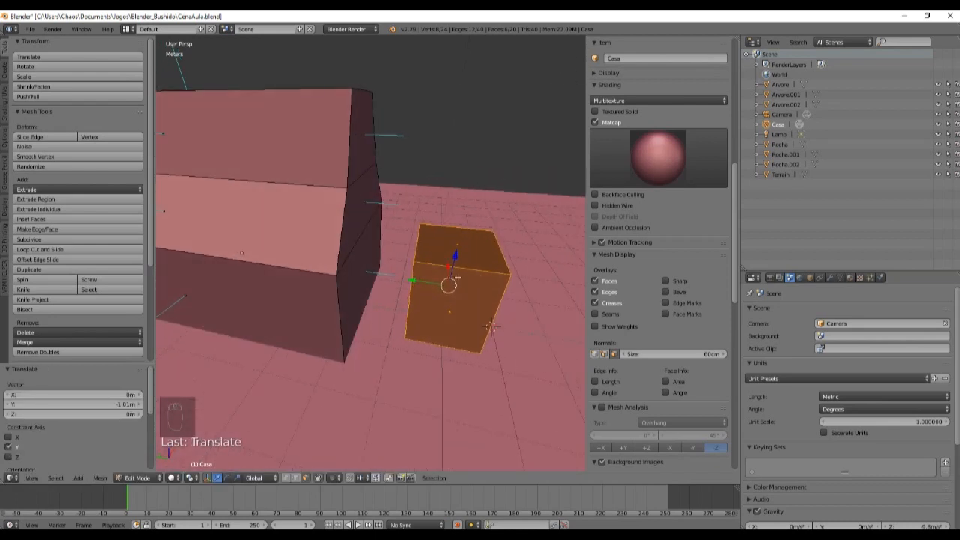
Try Make Normals Consistent and Flip Normals on the selected annex block, undoing each attempt.
key("ctrl+n")
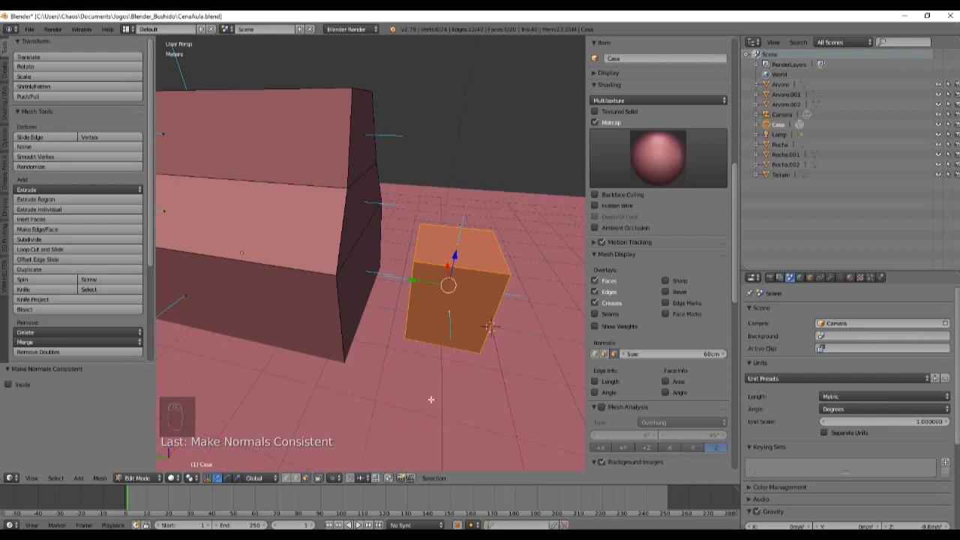
key("ctrl+z")
key("space")
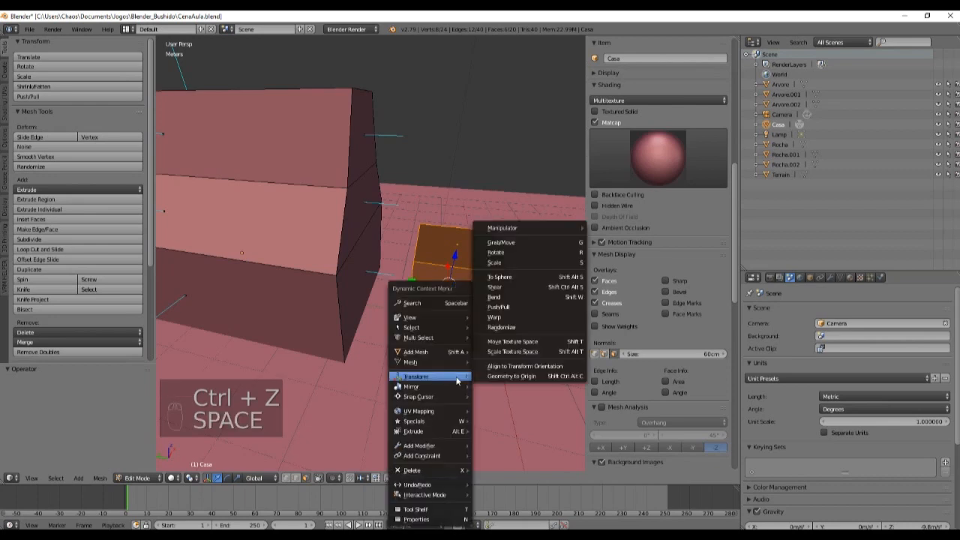
left_click(403, 304)
type("fli")
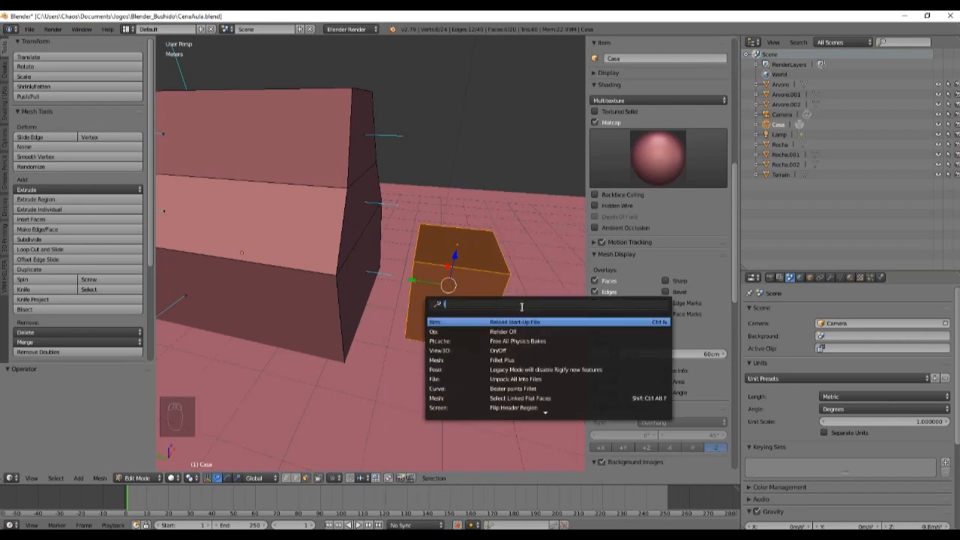
type("p norm")
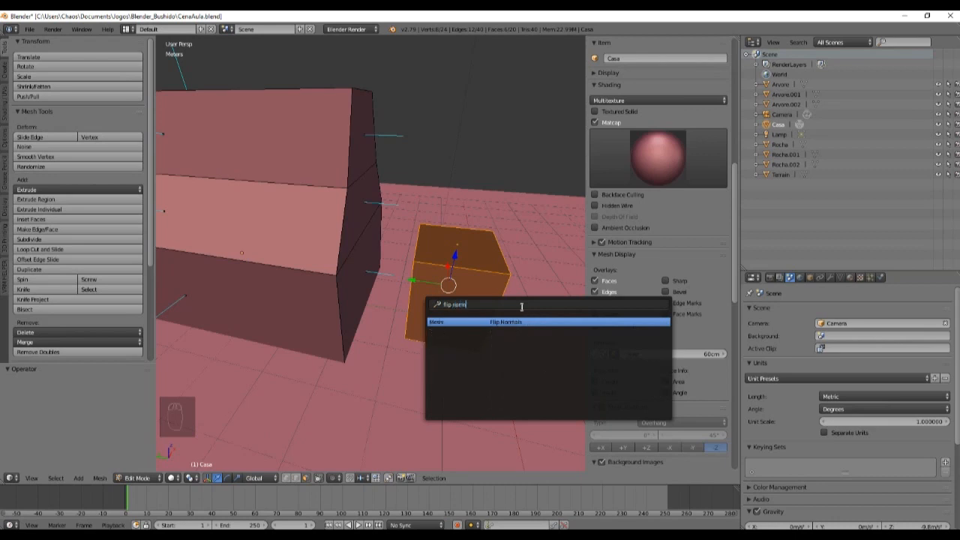
left_click(488, 324)
middle_click_drag(471, 331, 468, 284)
middle_click_drag(503, 336, 443, 347)
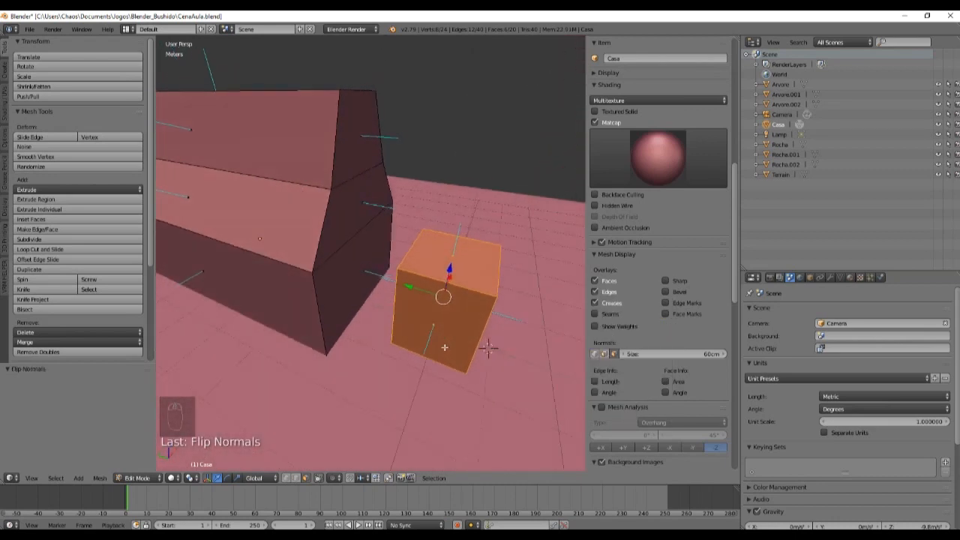
key("ctrl+z")
Recalculate the selected annex block's normals with Make Normals Consistent and inspect their direction.
key("n")
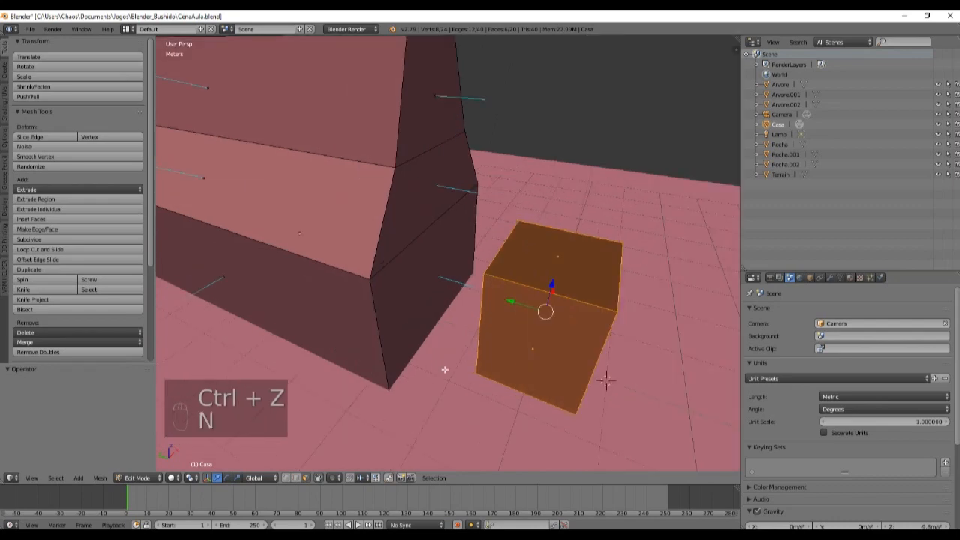
middle_click_drag(446, 370, 391, 337)
key("n")
key("ctrl+n")
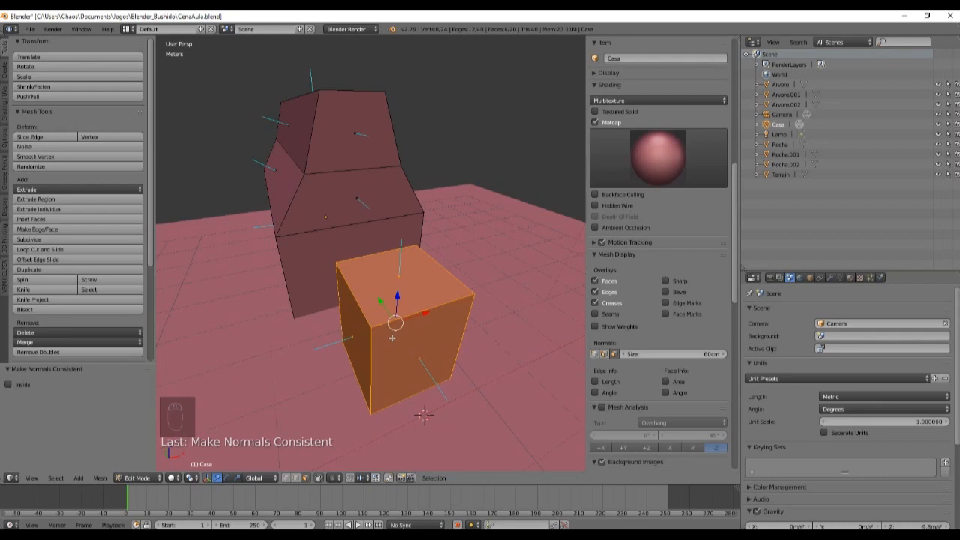
middle_click_drag(432, 336, 474, 333)
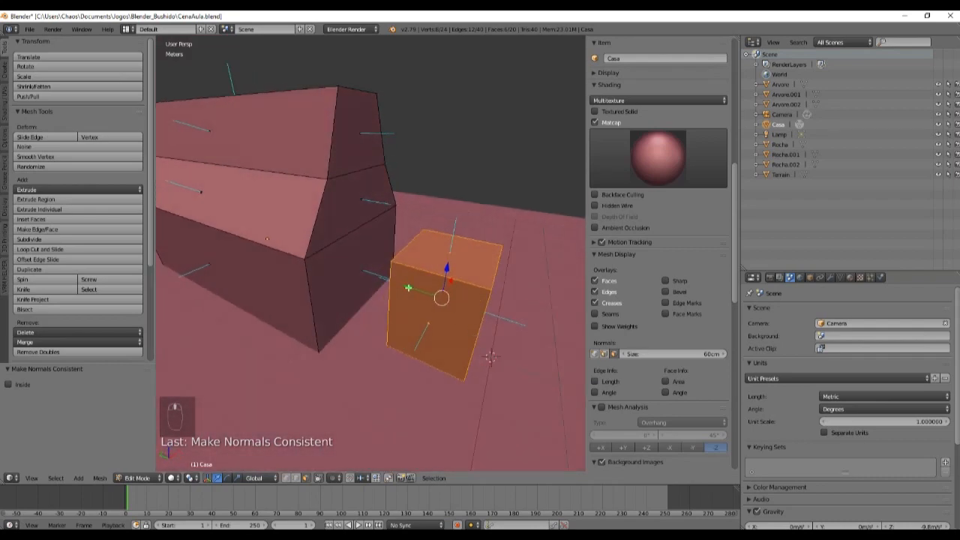
Move the annex block back about 1.04 m along Y to the house wall and fine-tune its Y position.
key("g")
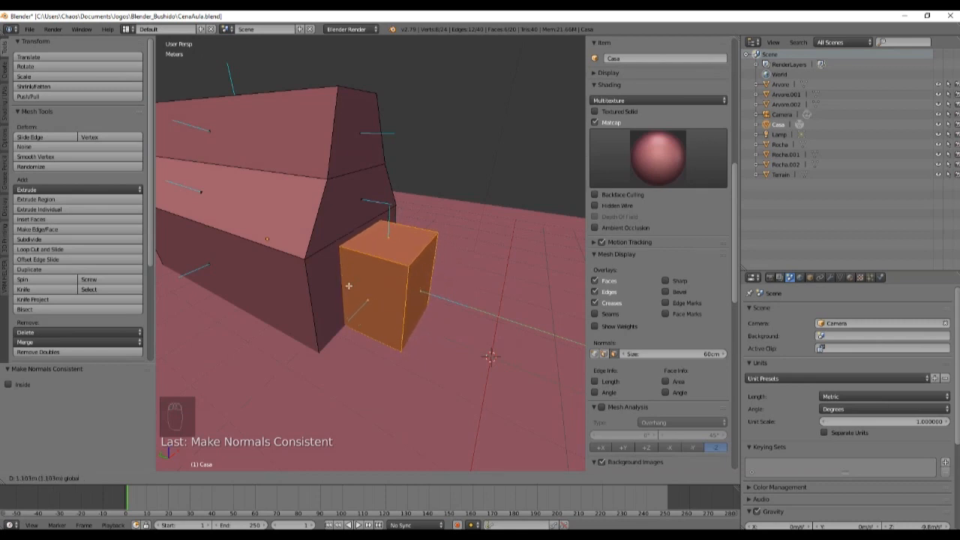
left_click(350, 285)
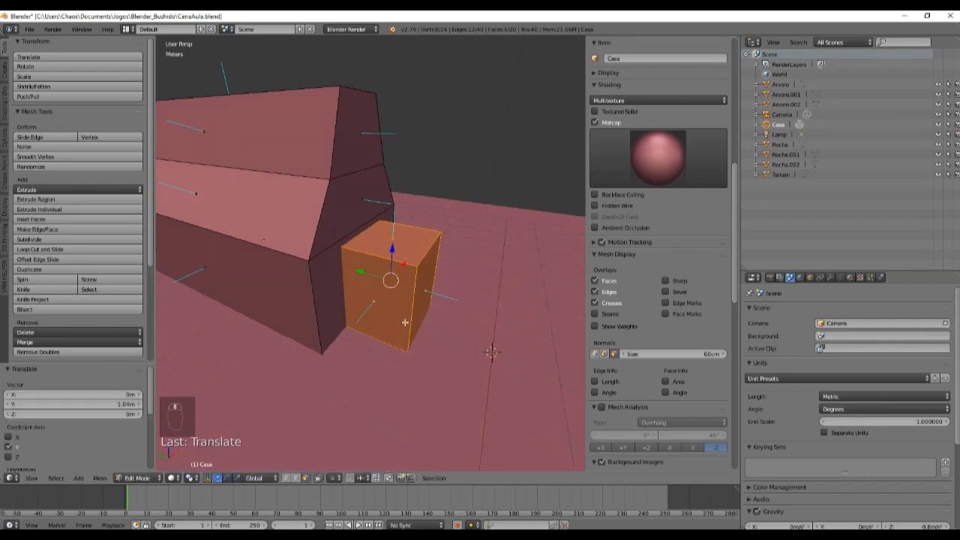
scroll(405, 289, "up", 5)
middle_click_drag(425, 306, 367, 256)
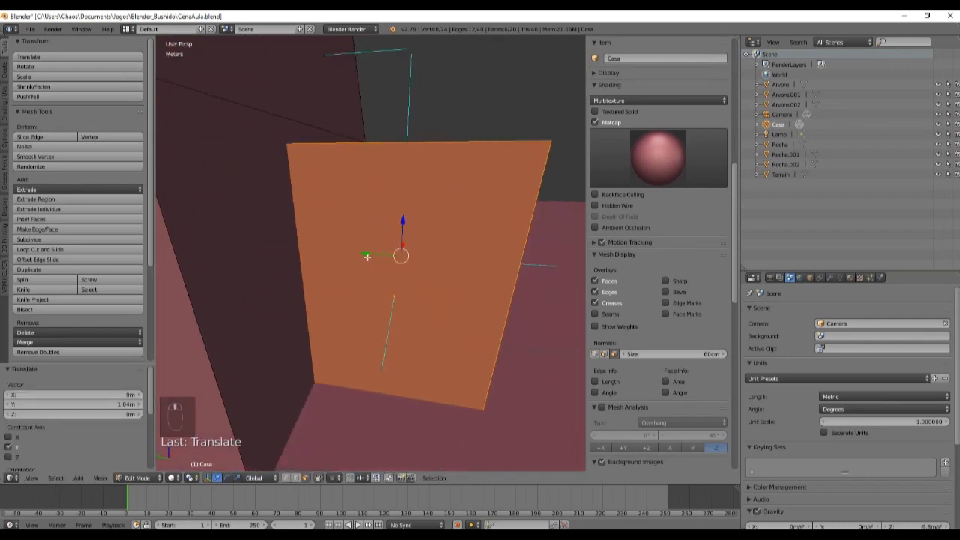
key("g")
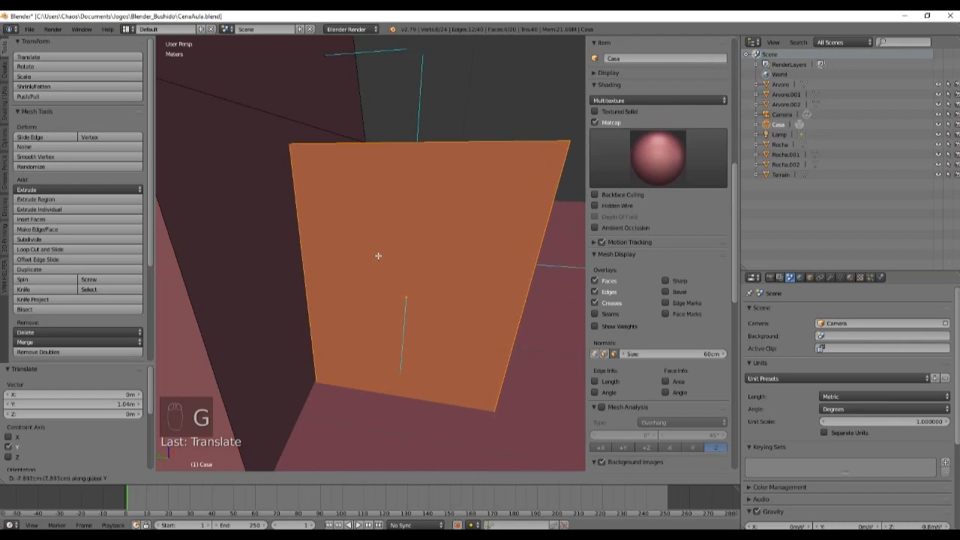
left_click(378, 256)
scroll(378, 256, "down", 3)
middle_click_drag(395, 250, 370, 285)
Compare the house model with the background reference image in the right orthographic view, in Object Mode.
key("Tab")
scroll(415, 298, "down", 3)
middle_click_drag(468, 291, 413, 293)
key("KP_5")
key("KP_3")
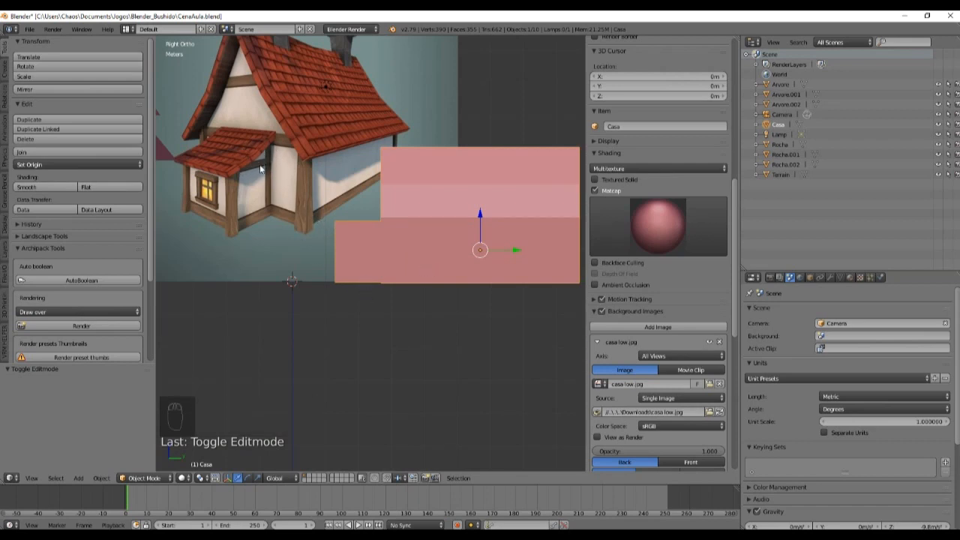
key("Tab")
middle_click_drag(333, 287, 426, 321)
key("KP_5")
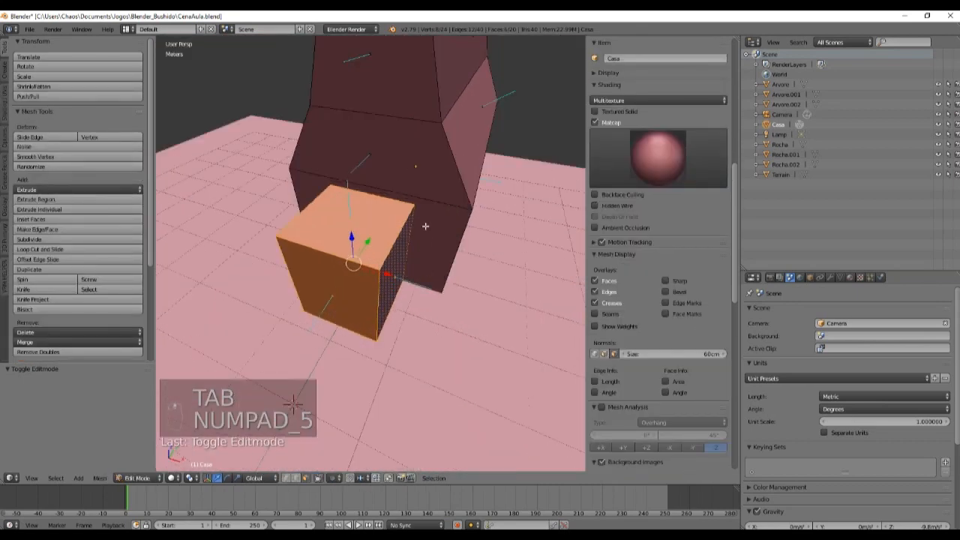
Select the annex block's top face and check it against the reference's side roof in right orthographic view.
right_click(350, 212)
middle_click_drag(407, 252, 374, 268)
scroll(400, 237, "up", 2)
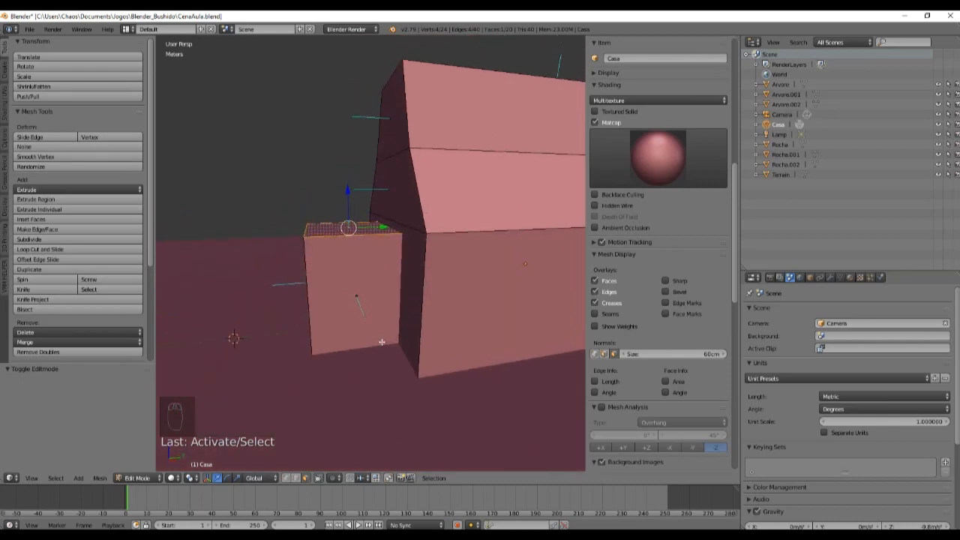
key("KP_5")
key("KP_3")
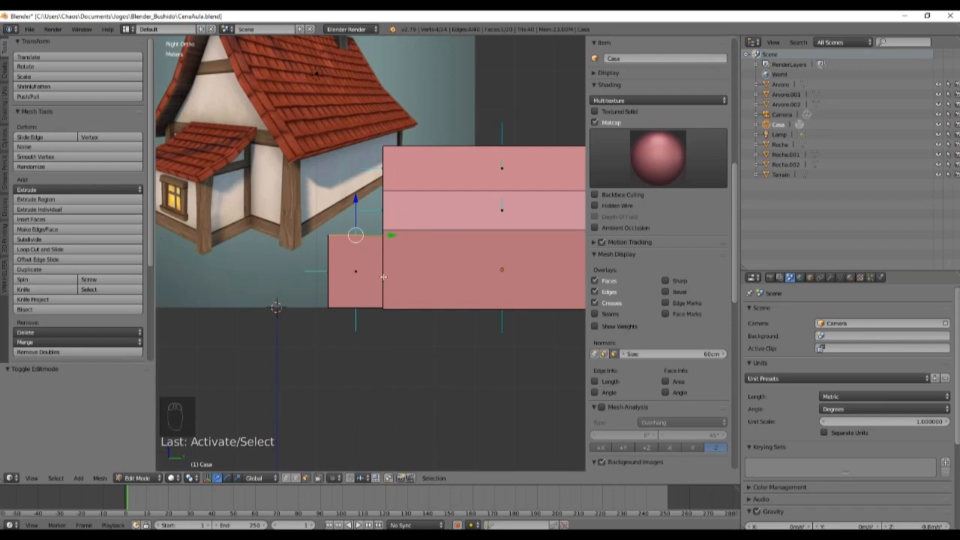
middle_click_drag(383, 277, 437, 301)
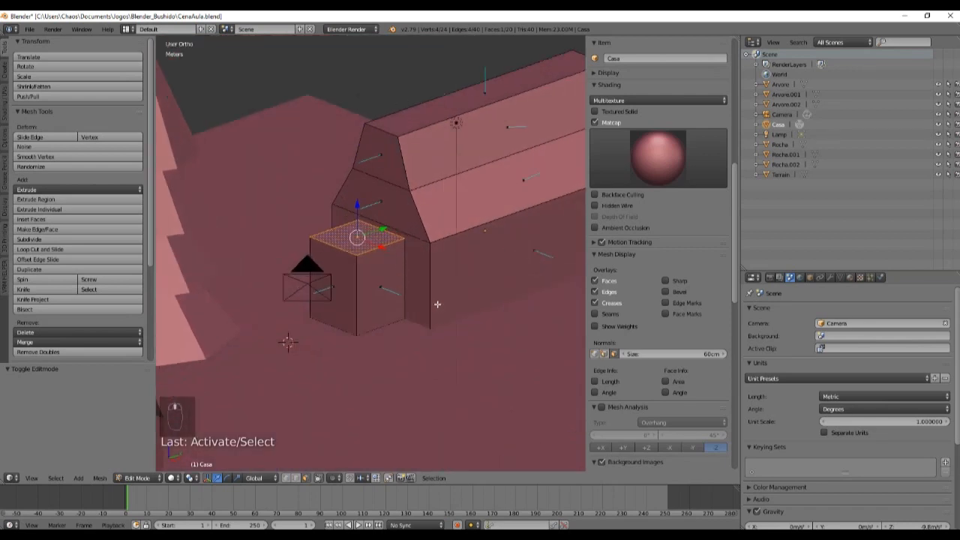
key("KP_5")
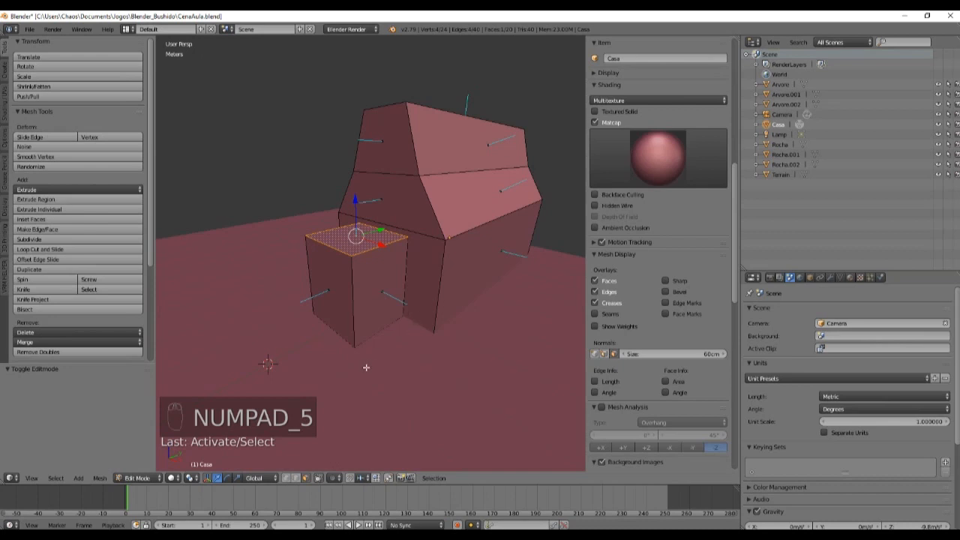
Try raising the annex block's top edge beside the house wall by about 28.6 cm along Z, and undo the move.
left_click(295, 478)
right_click(398, 233)
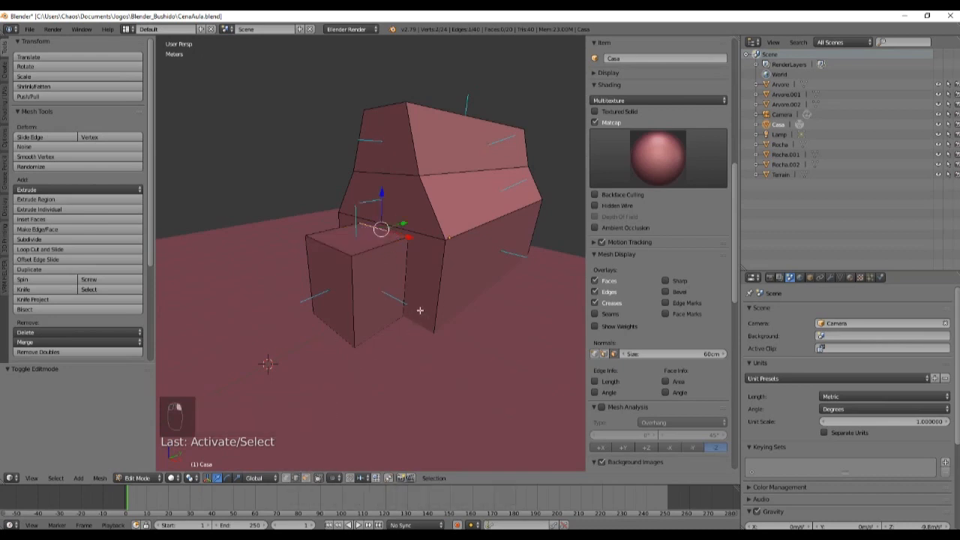
middle_click_drag(397, 234, 398, 310)
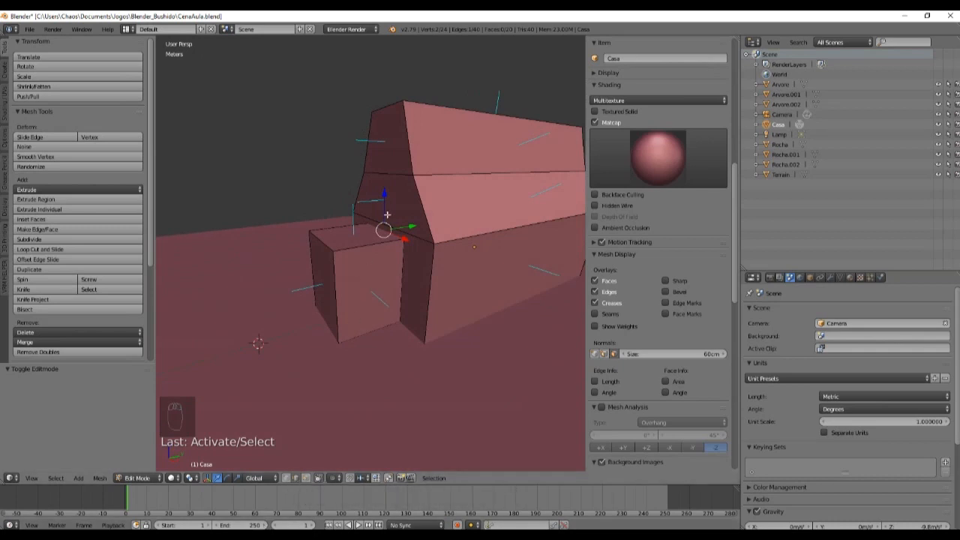
left_click_drag(388, 196, 386, 182)
middle_click_drag(386, 181, 363, 281)
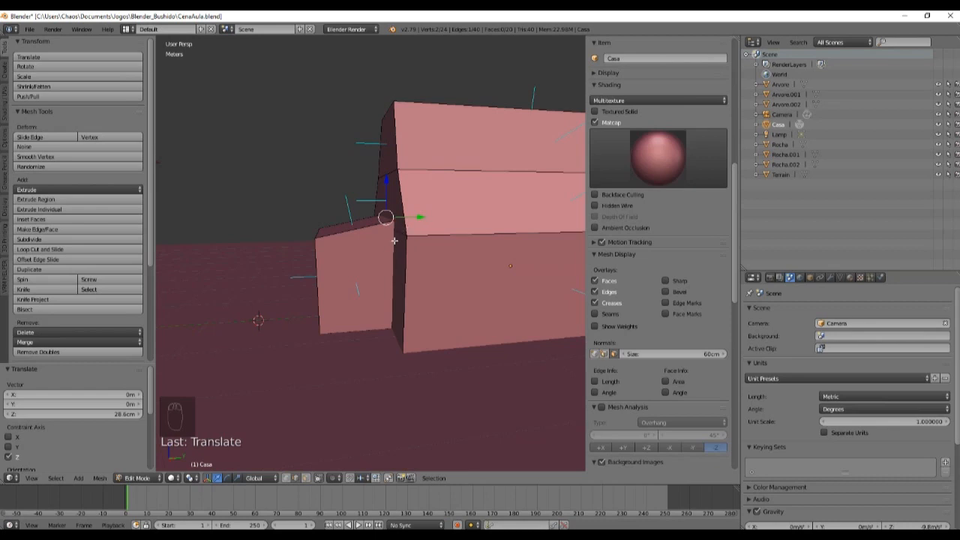
key("ctrl+z")
Extrude the annex block's top face upward by 40 cm along Z.
middle_click_drag(368, 283, 358, 237)
left_click(304, 480)
right_click(368, 237)
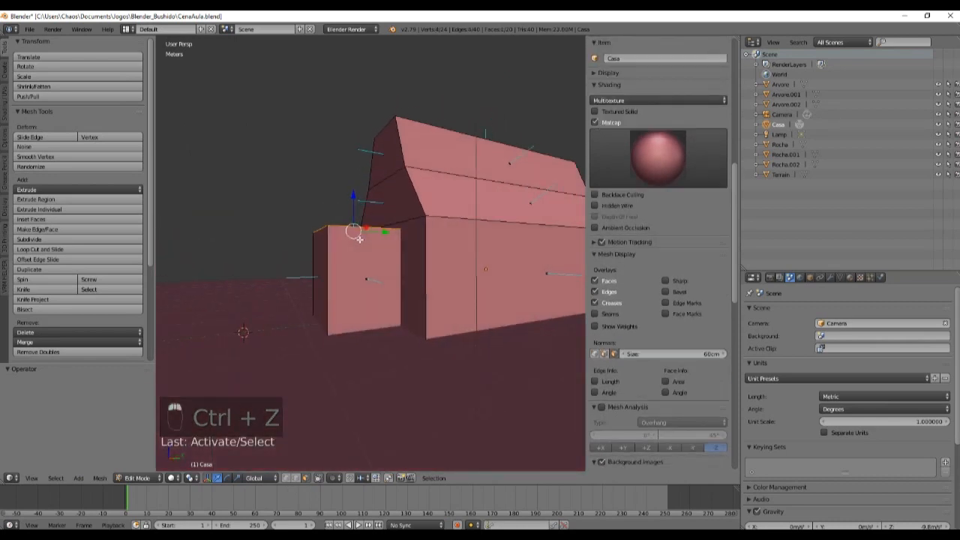
key("e")
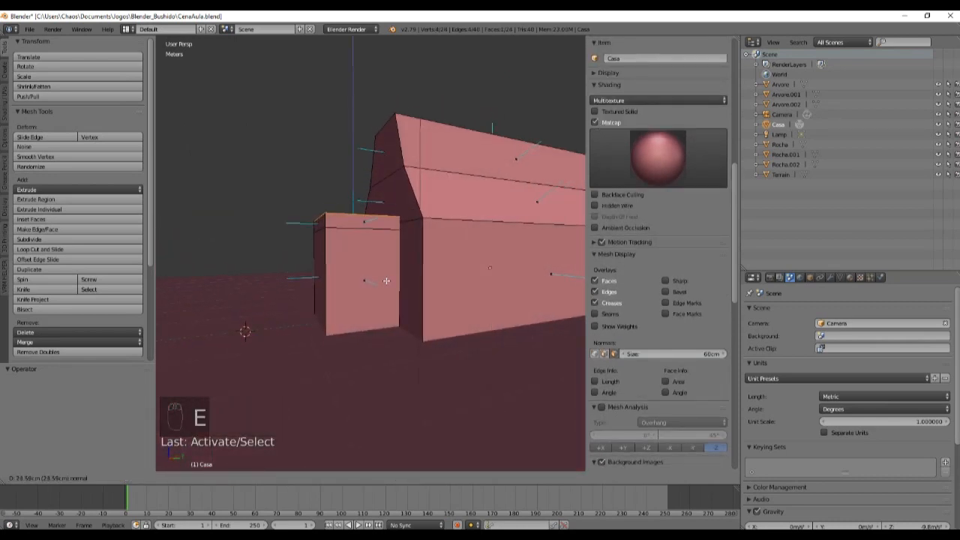
left_click(385, 287)
left_click(109, 440)
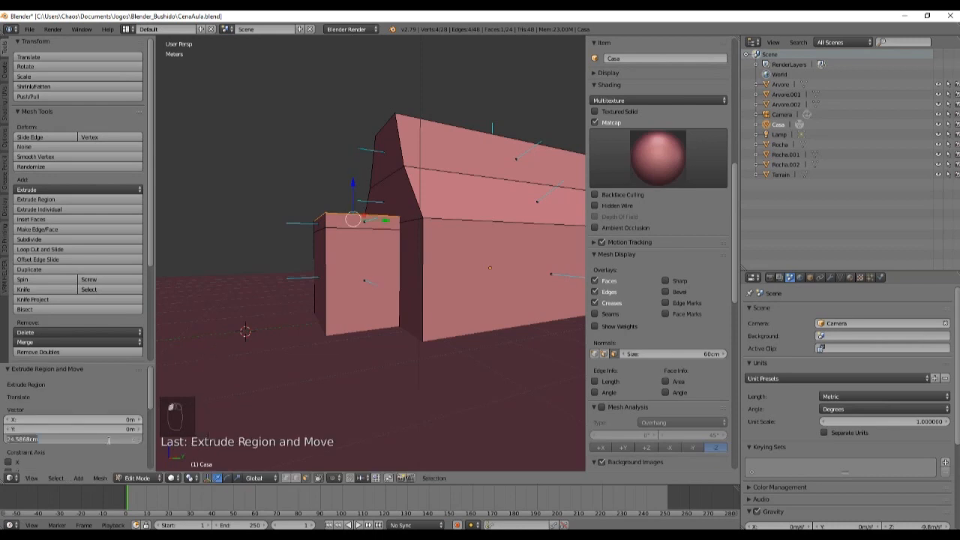
type("40")
key("Return")
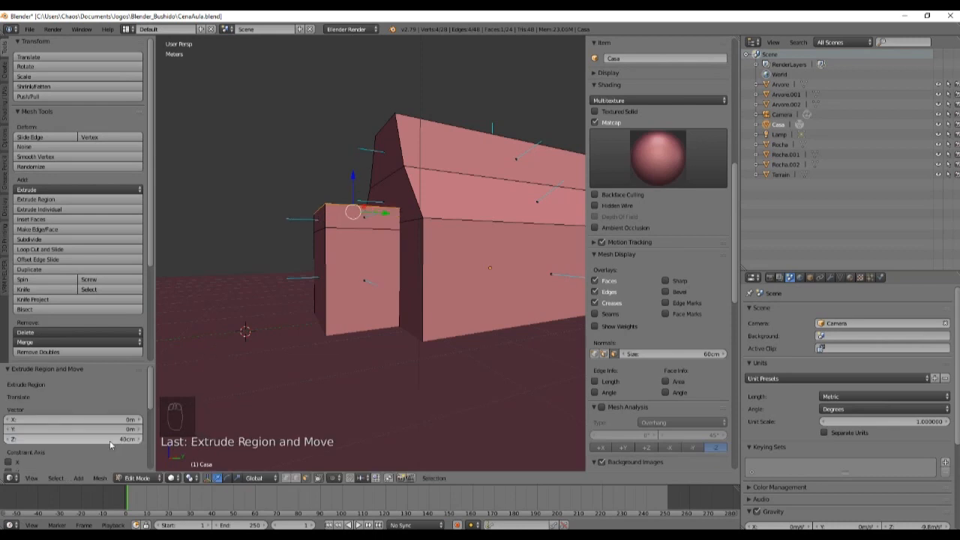
Slope the annex roof by moving its outer top edge, on the side away from the house, -20 cm along Z.
middle_click_drag(394, 297, 440, 322)
scroll(441, 322, "up", 2)
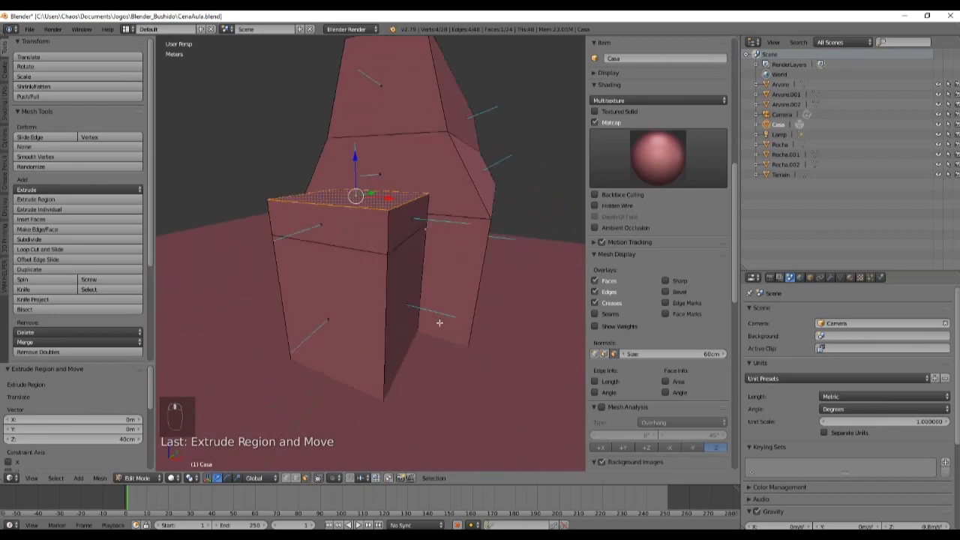
right_click(323, 204)
key("g")
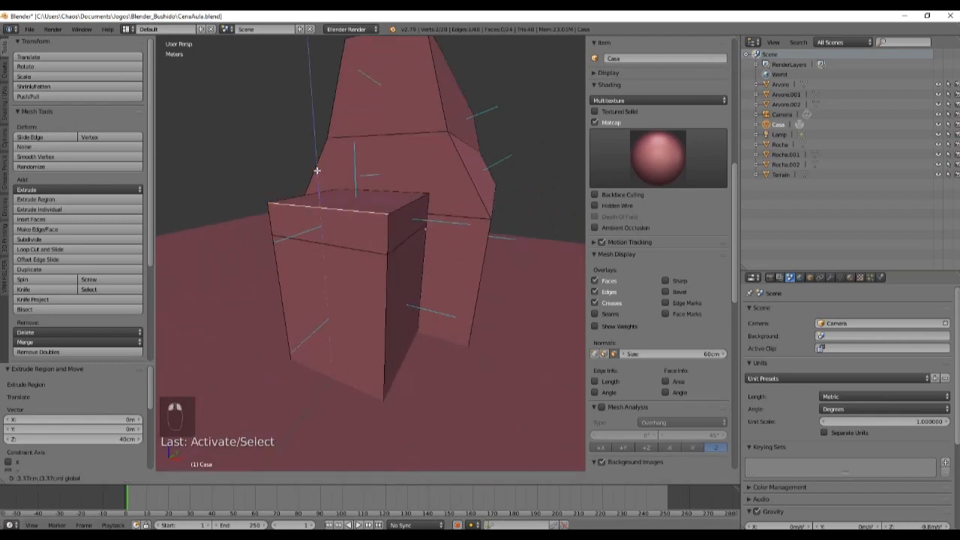
key("z")
left_click(318, 189)
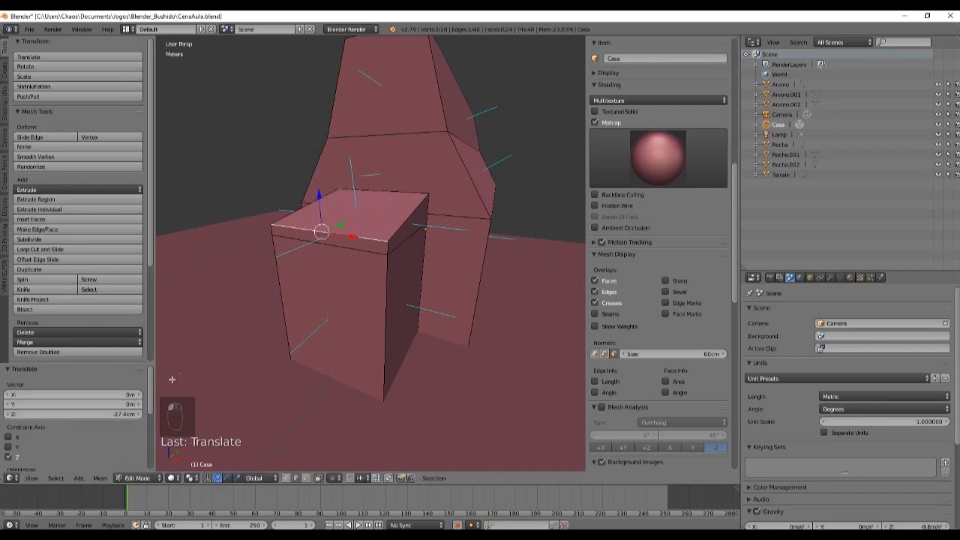
left_click(114, 414)
key("BackSpace")
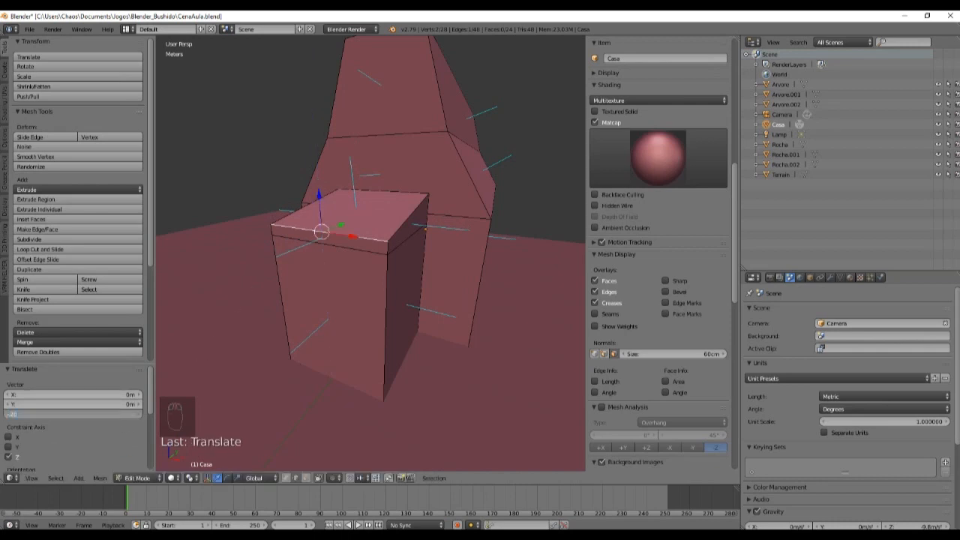
type("-20")
key("Return")
middle_click_drag(408, 320, 341, 313)
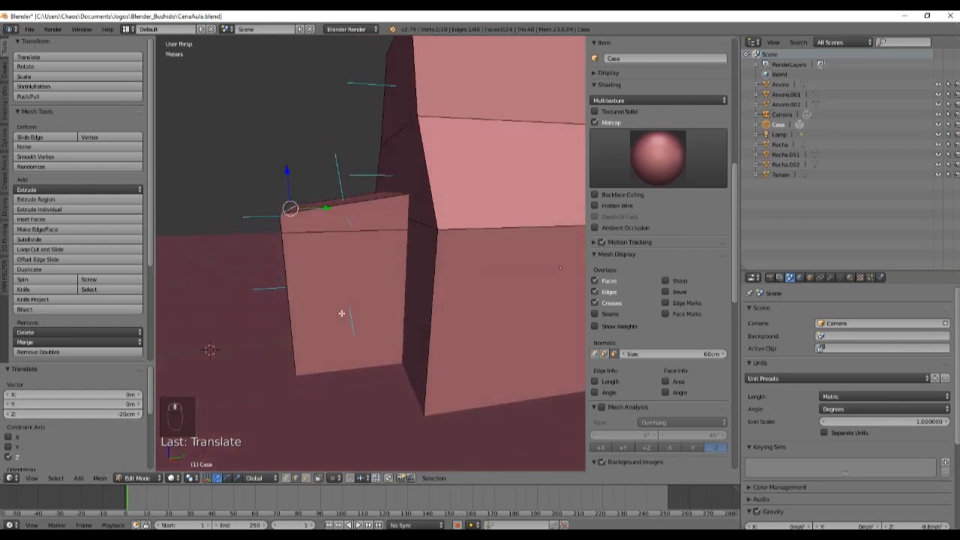
Turn off the face normals display and hide both side panels of the 3D view.
middle_click_drag(344, 251, 397, 192)
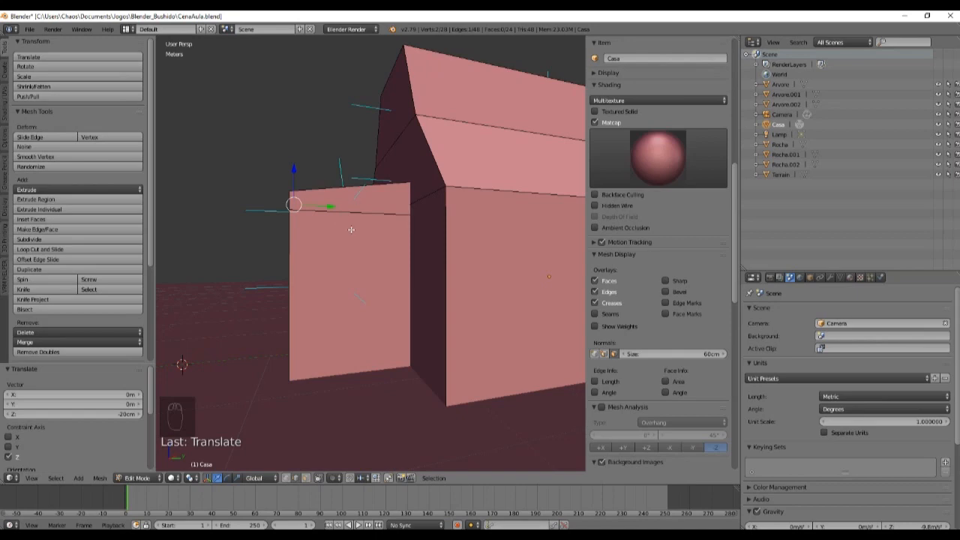
scroll(351, 229, "down", 4)
middle_click_drag(351, 229, 337, 247)
scroll(411, 275, "up", 2)
scroll(378, 226, "down", 1)
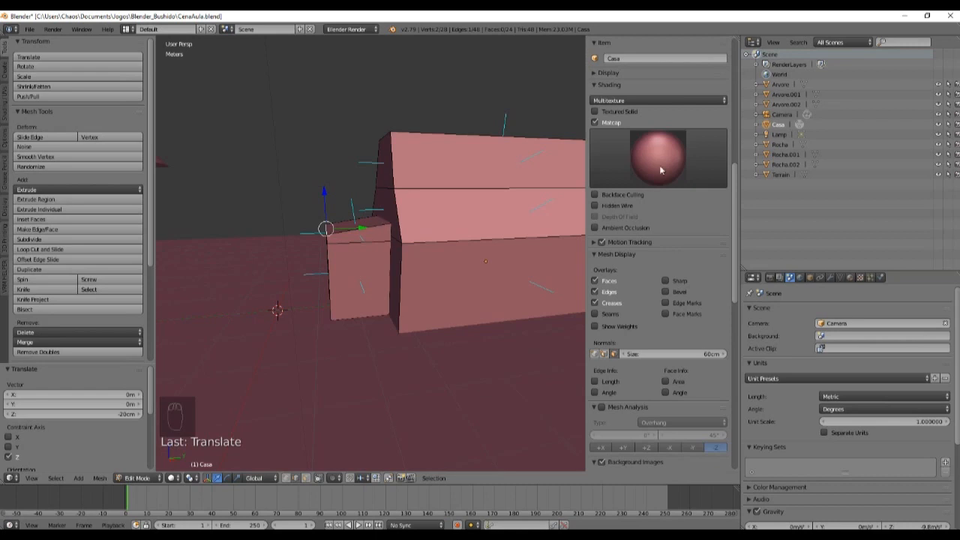
middle_click_drag(377, 227, 420, 268)
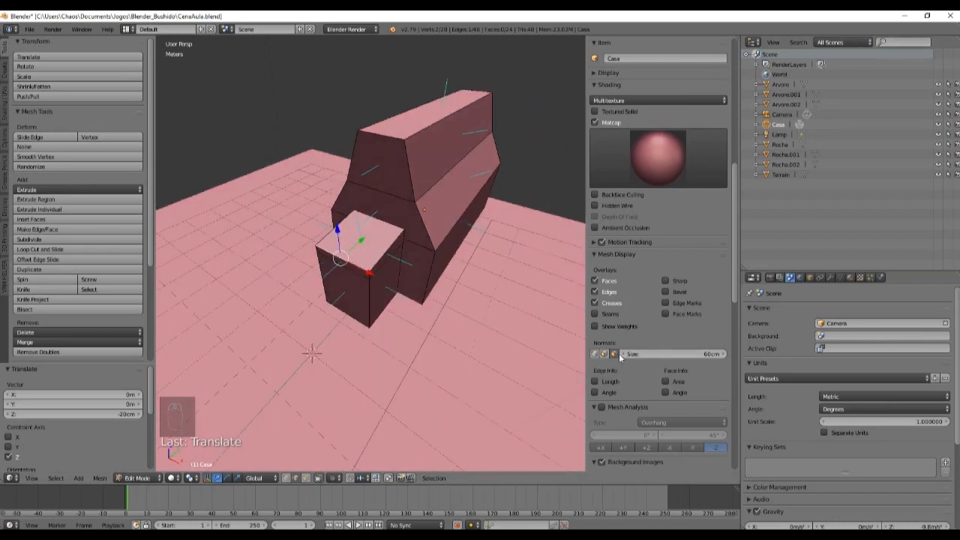
left_click(614, 354)
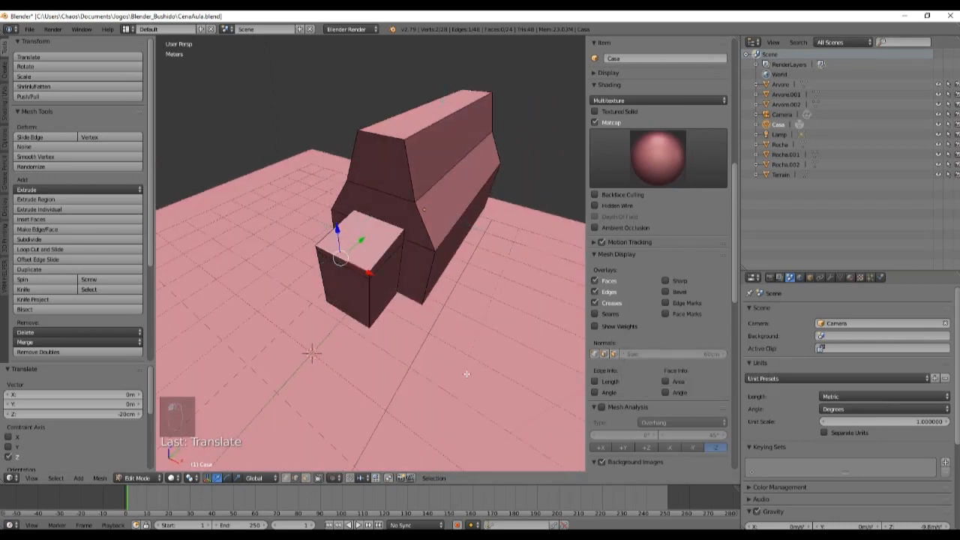
key("n")
scroll(491, 364, "down", 3)
middle_click_drag(522, 350, 510, 343)
key("t")
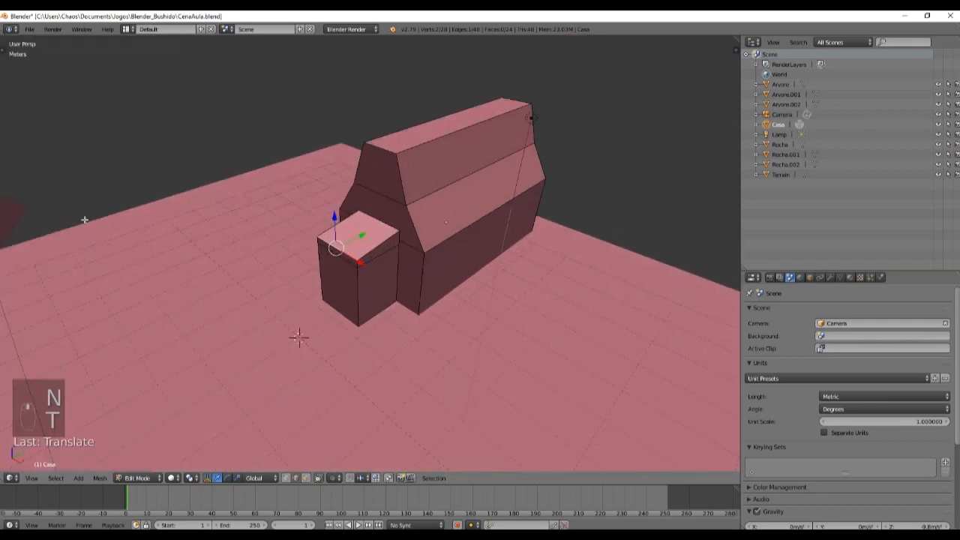
middle_click_drag(379, 348, 415, 350)
middle_click_drag(501, 355, 472, 378)
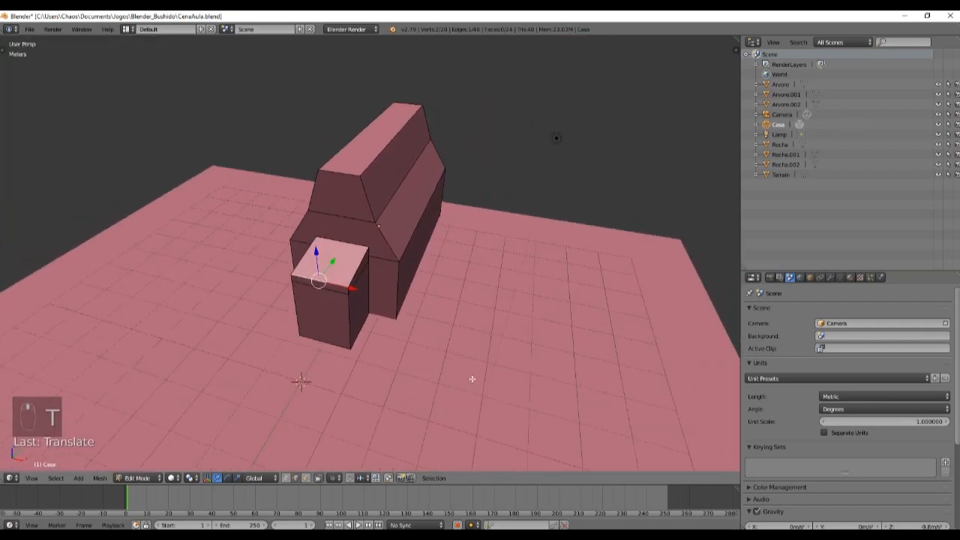
Compare the house and its sloped annex with the background reference in right orthographic view, and inspect the model in perspective.
key("KP_5")
key("KP_3")
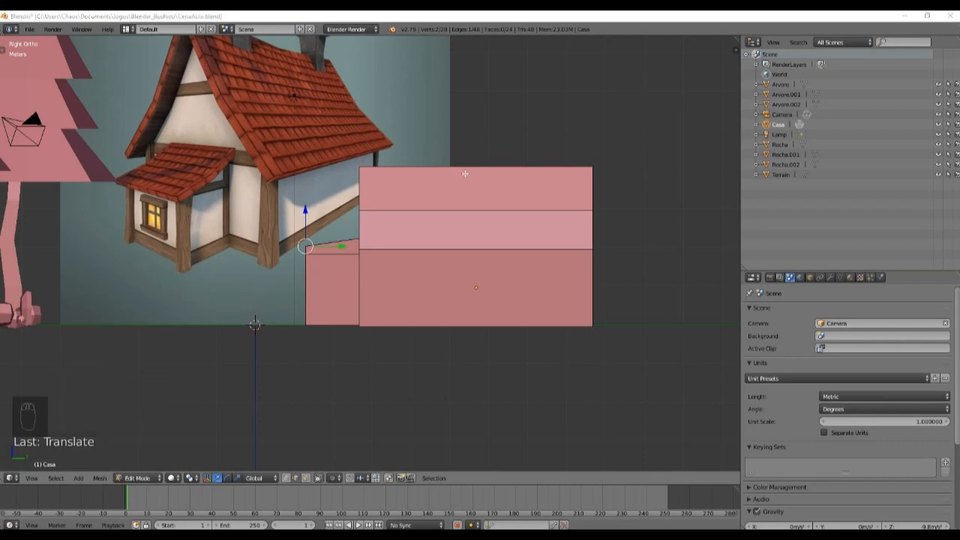
middle_click_drag(464, 173, 407, 268)
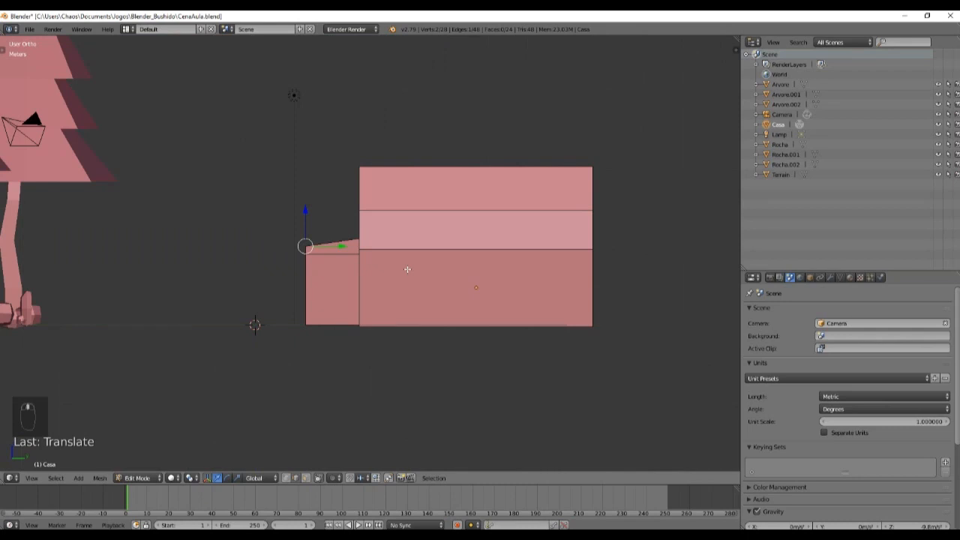
key("KP_3")
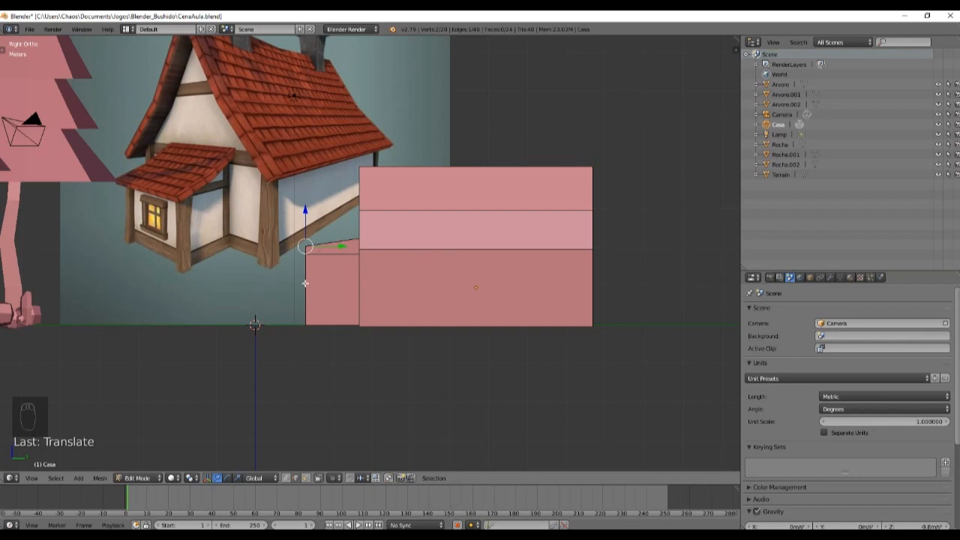
key("KP_5")
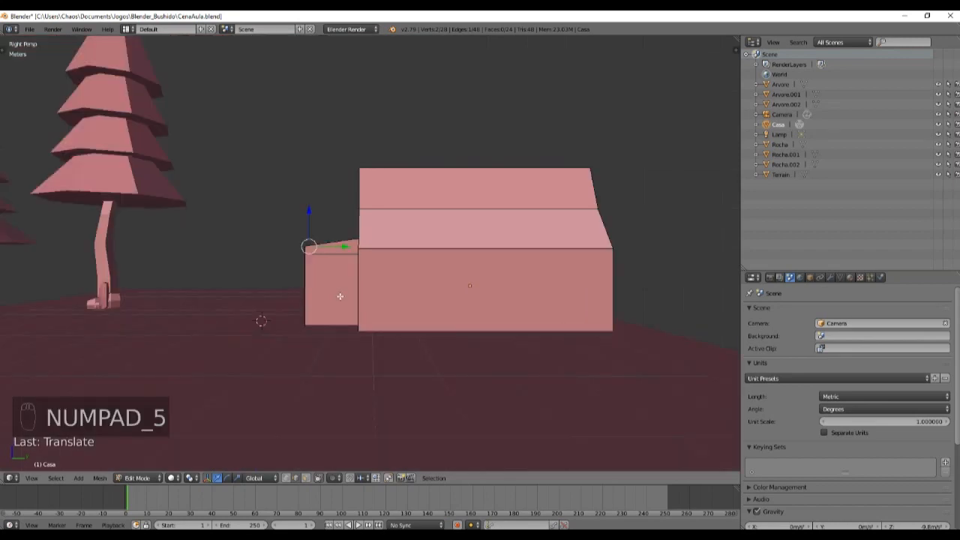
middle_click_drag(339, 297, 481, 346)
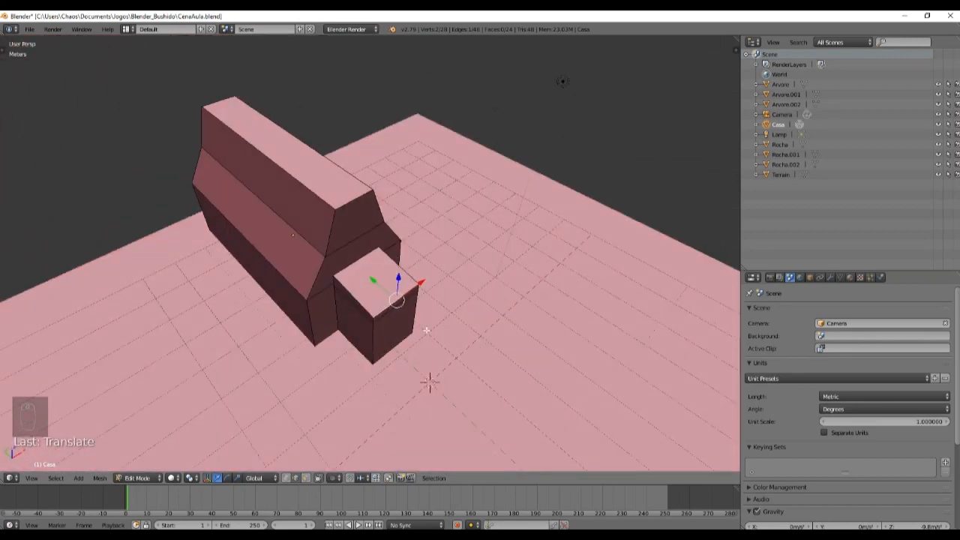
middle_click_drag(406, 332, 302, 298)
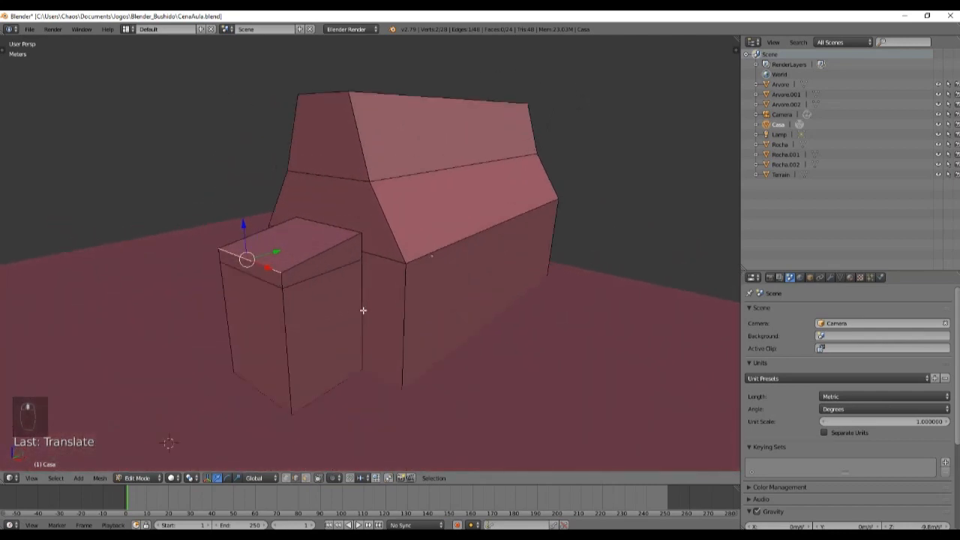
middle_click_drag(379, 310, 330, 371)
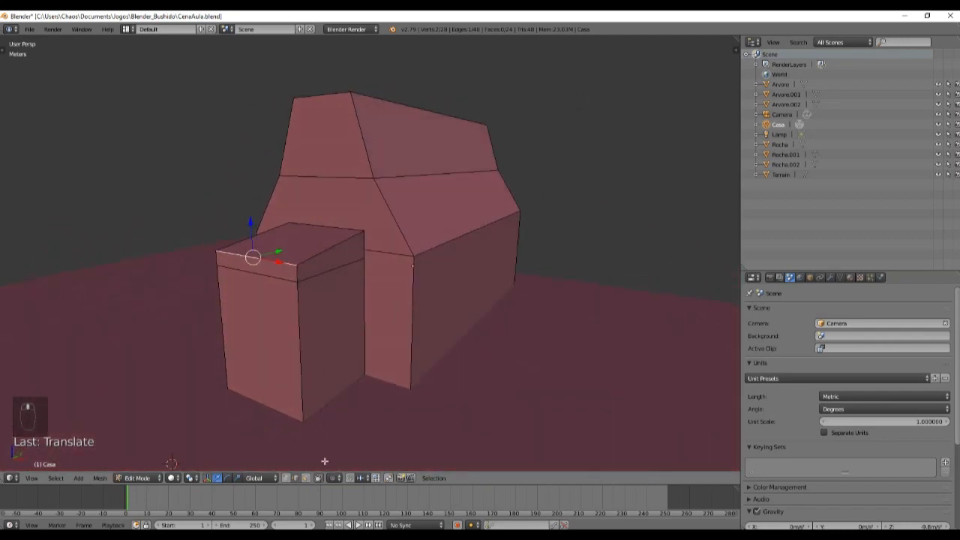
Duplicate the main house's four lower wall faces in place, try raising the copy along Z, and undo that move.
left_click(305, 477)
middle_click_drag(595, 329, 403, 313)
right_click(366, 310)
right_click(258, 350, "shift")
middle_click_drag(277, 355, 406, 346)
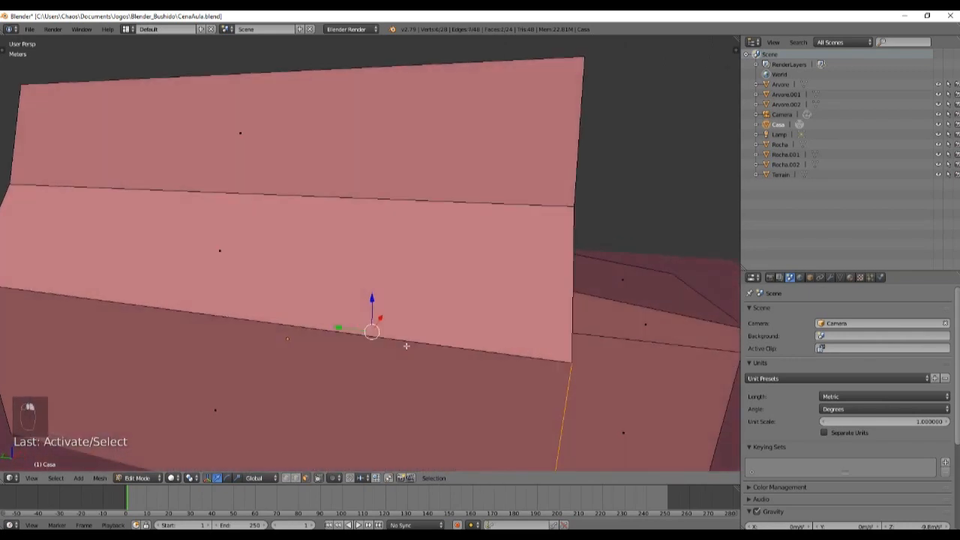
scroll(345, 390, "down", 4)
right_click(340, 346, "shift")
middle_click_drag(324, 346, 419, 341)
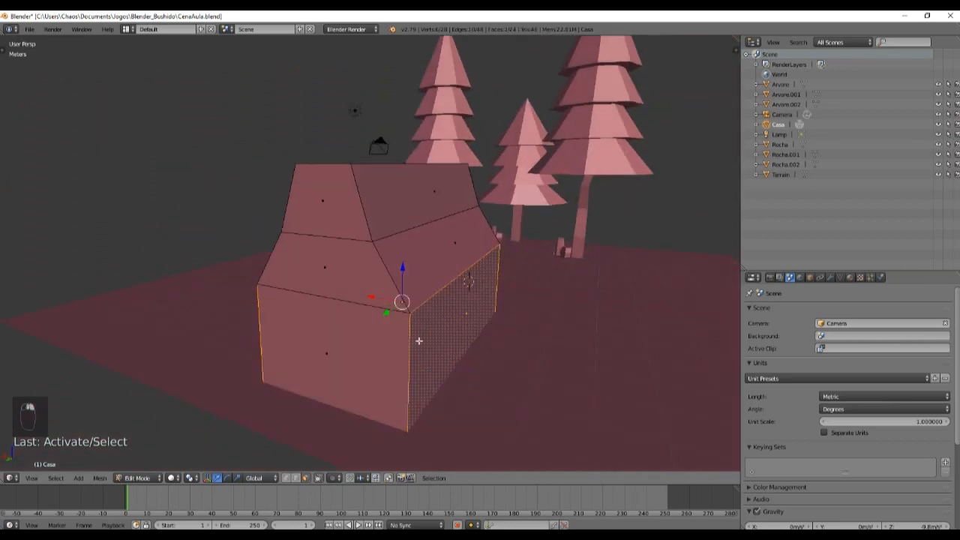
right_click(346, 343, "shift")
scroll(344, 341, "down", 3)
middle_click_drag(345, 341, 557, 349)
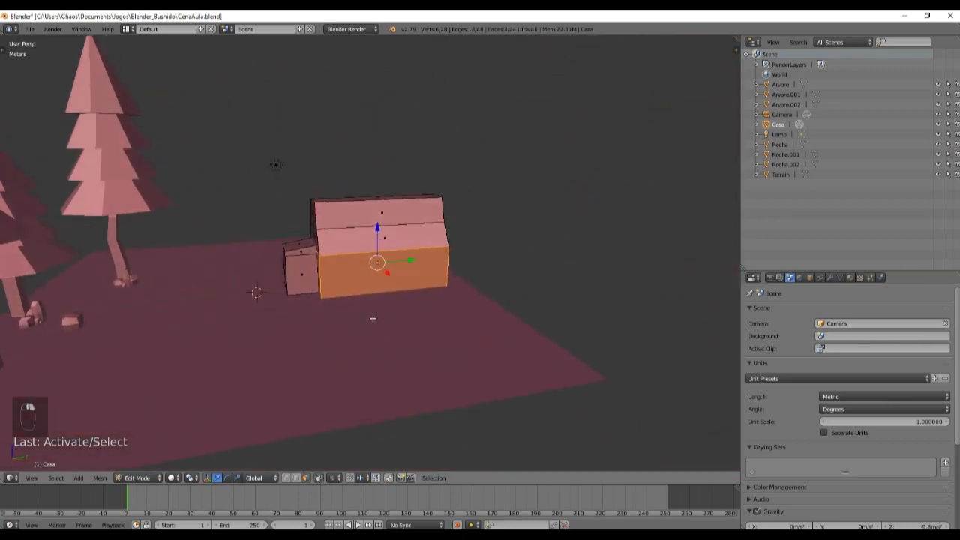
middle_click_drag(372, 318, 421, 323)
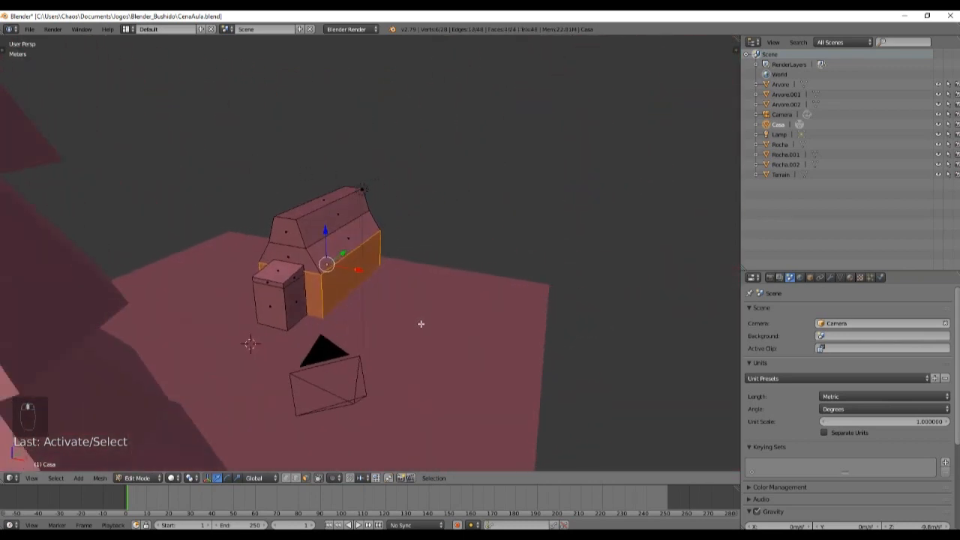
key("shift+d")
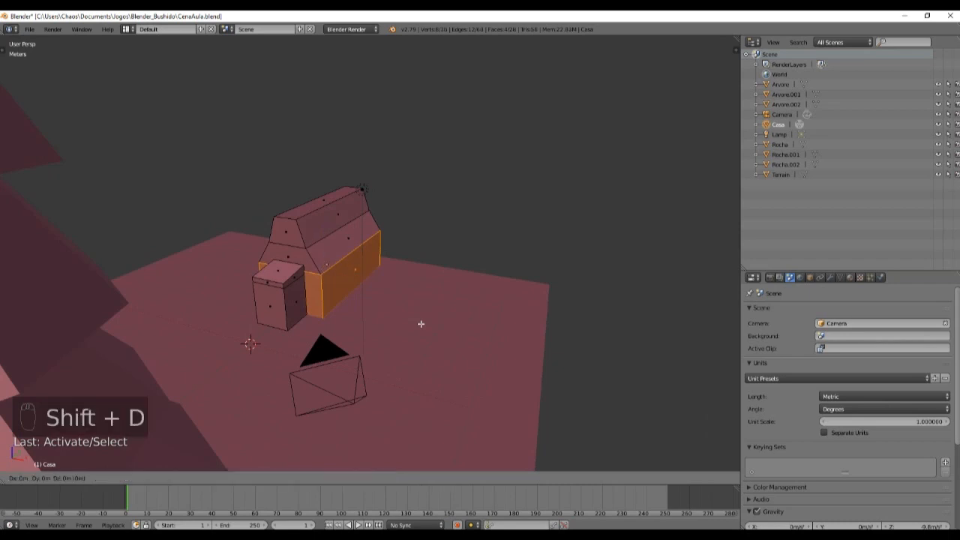
right_click(420, 323)
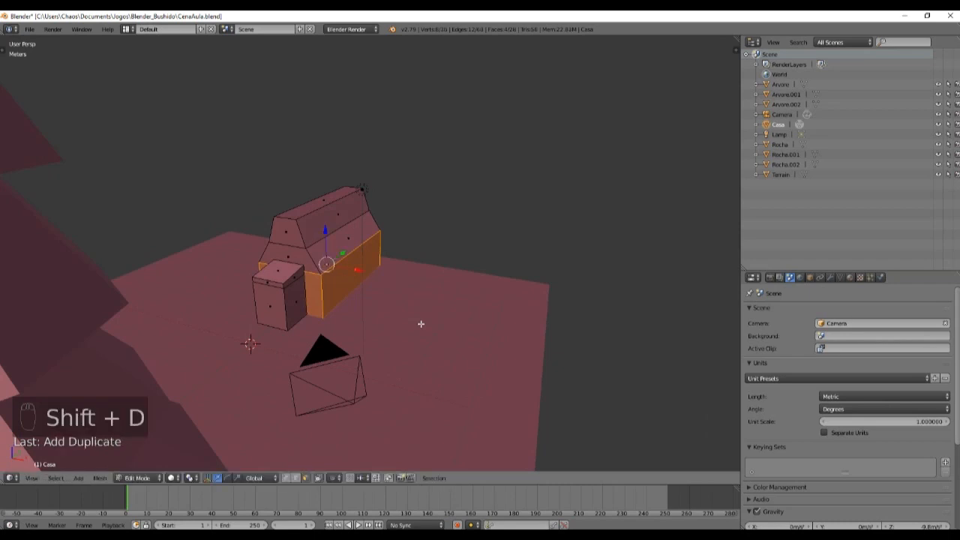
left_click_drag(328, 230, 327, 182)
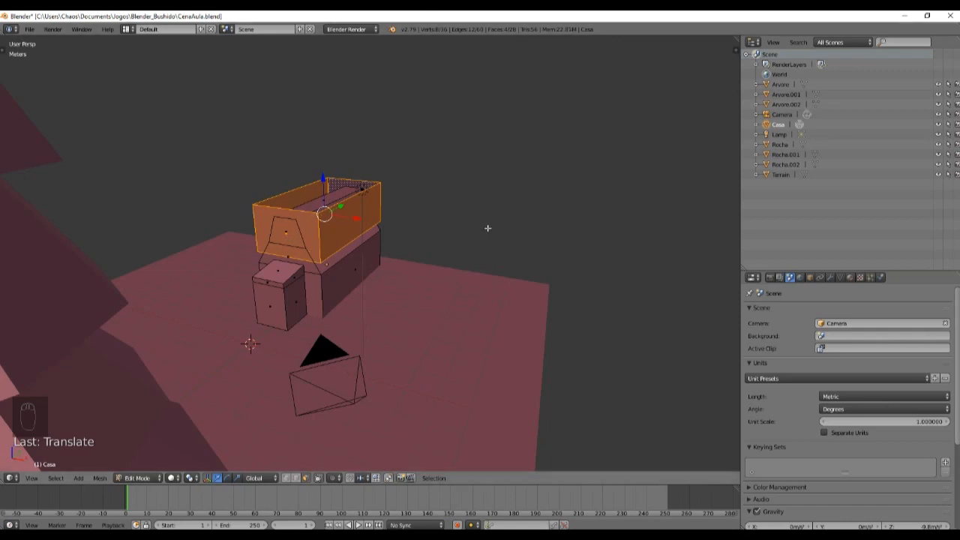
key("ctrl+z")
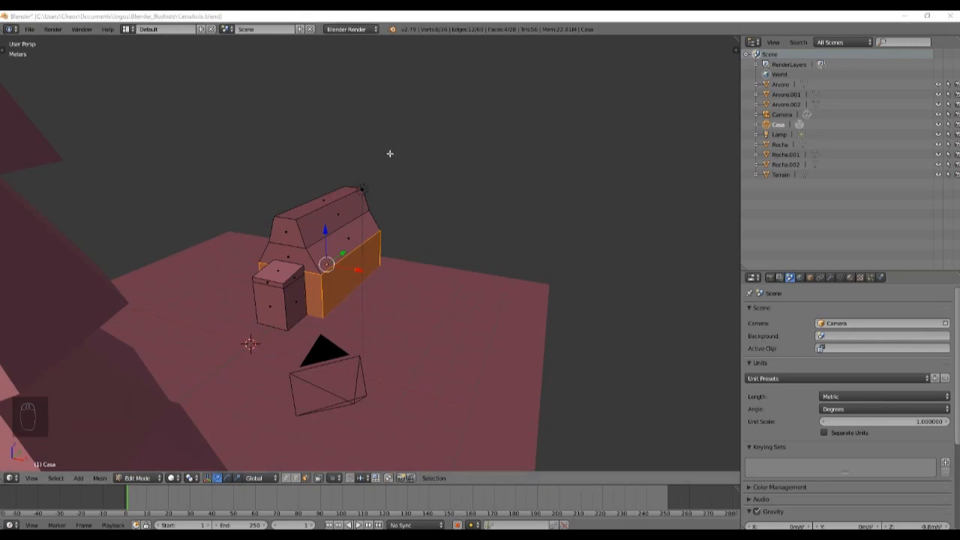
Scale the duplicated wall faces along Z into a thin horizontal band around the main house.
middle_click_drag(391, 294, 362, 277)
scroll(367, 278, "up", 3)
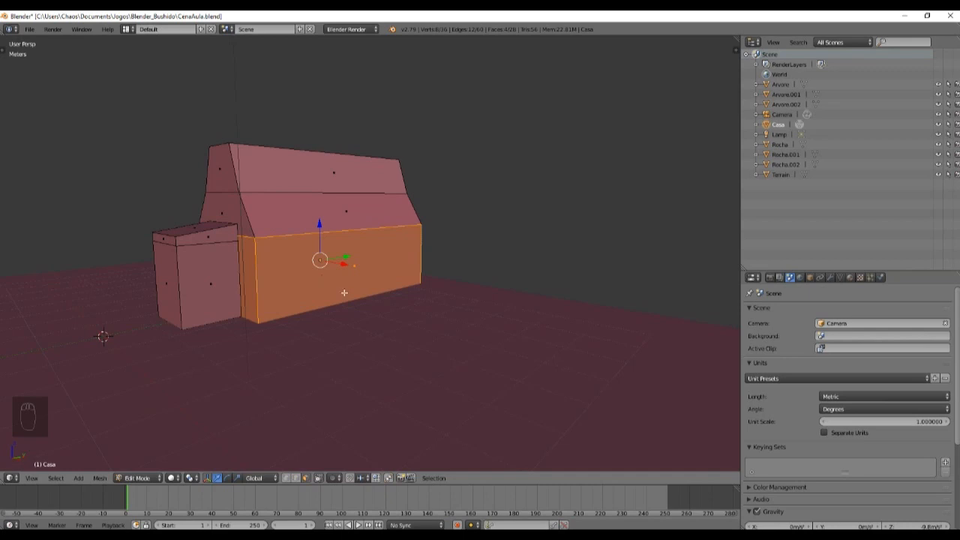
middle_click_drag(396, 286, 281, 215)
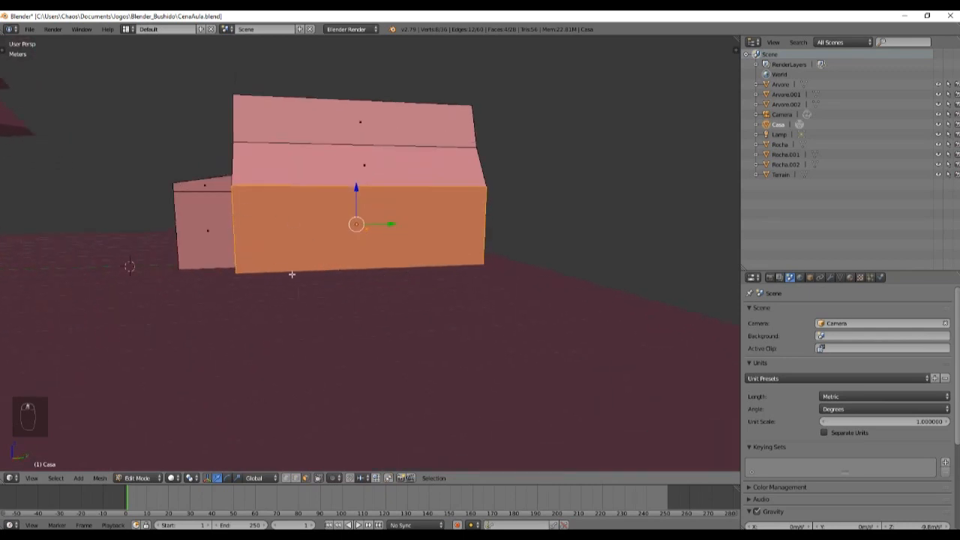
middle_click_drag(294, 275, 348, 276)
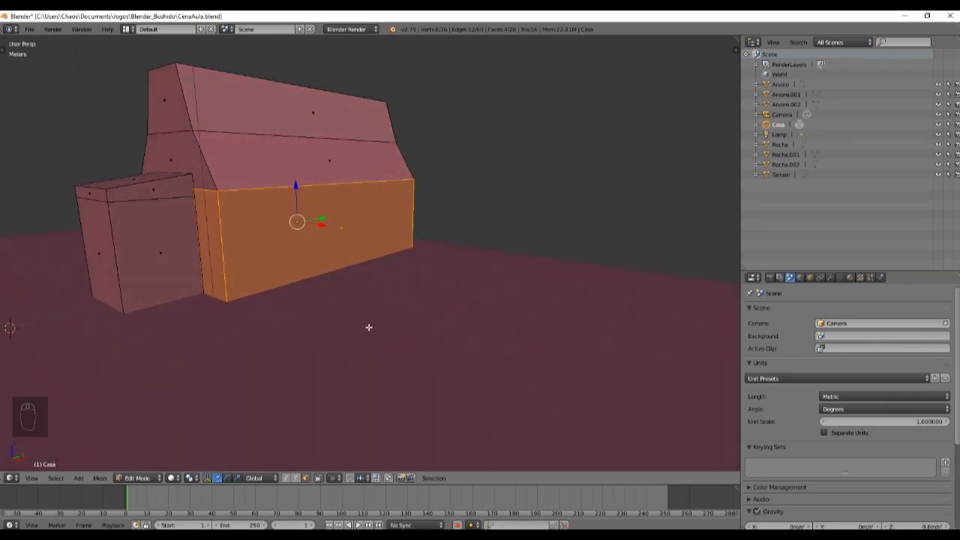
key("s")
key("z")
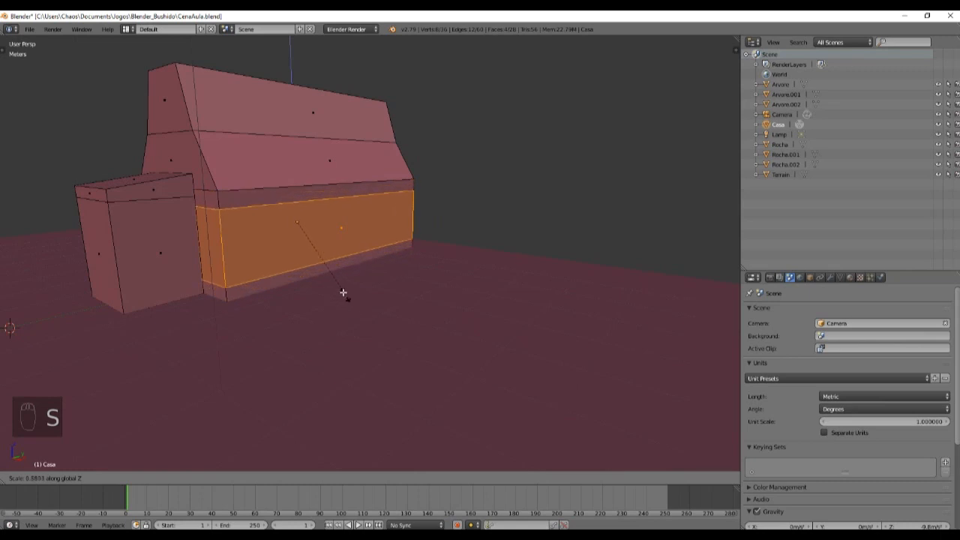
left_click(308, 238)
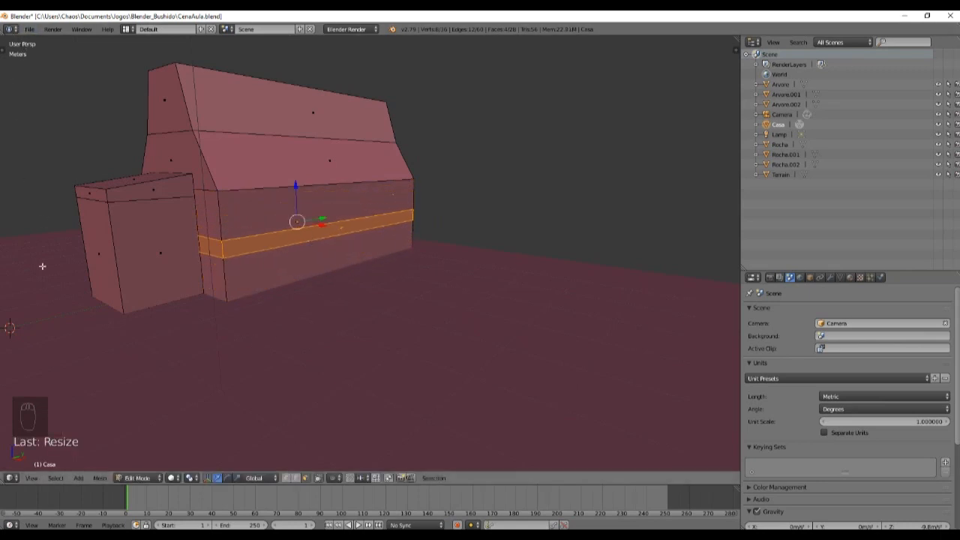
Set the wall band's Z scale factor to 0.2.
key("t")
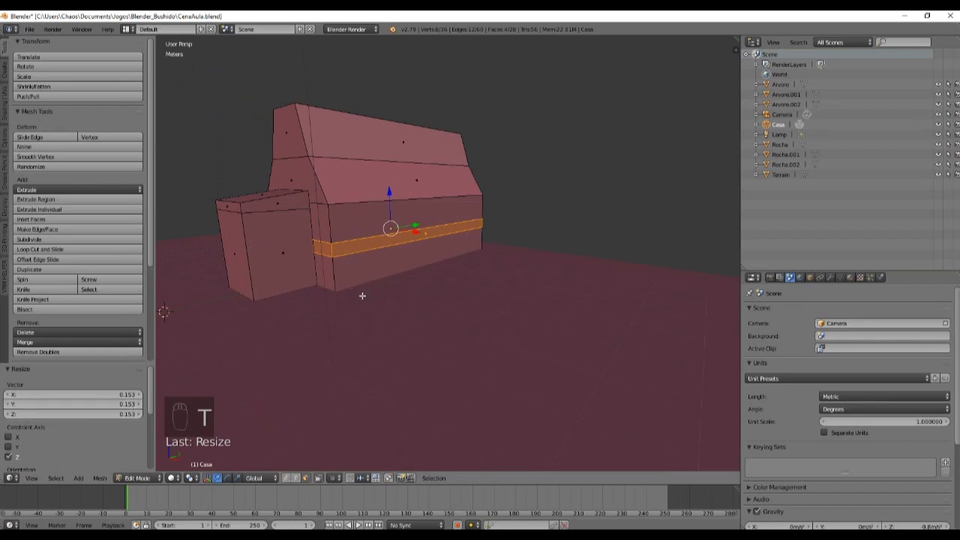
left_click(113, 414)
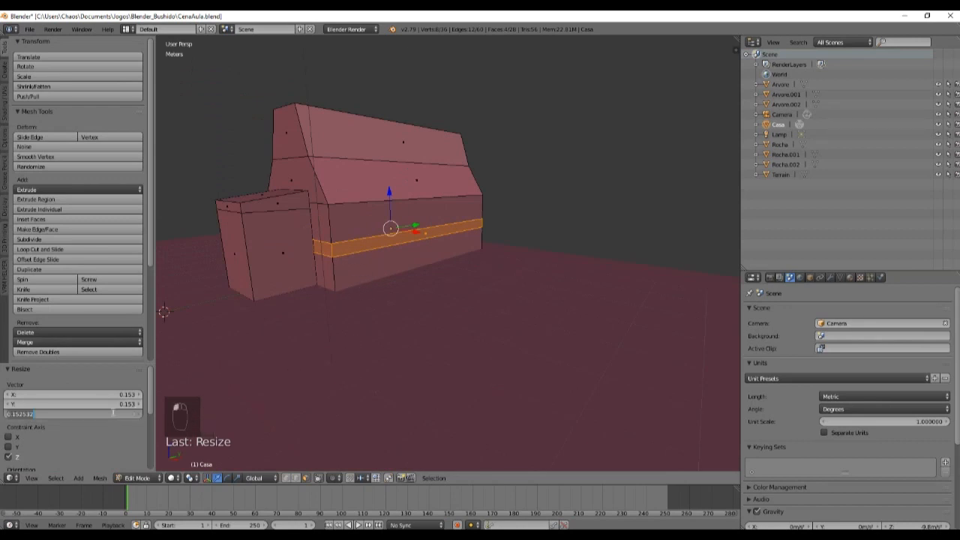
type("0.2")
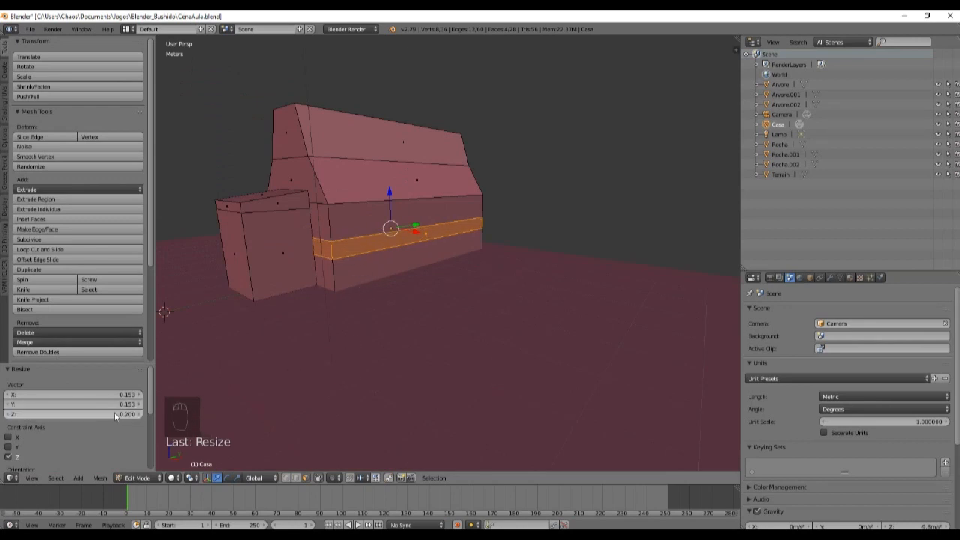
key("Return")
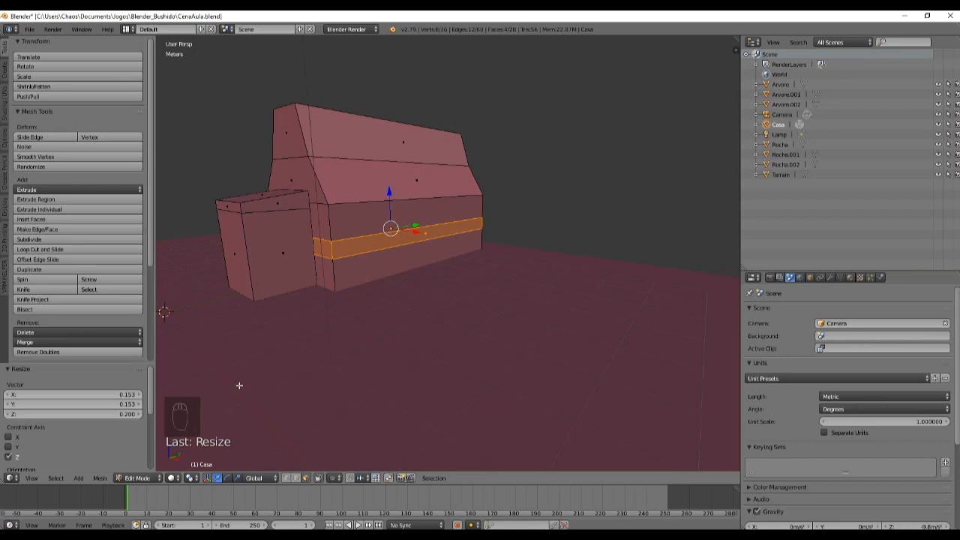
Lower the band about 76.5 cm along Z to the base of the house walls, checking its height in right orthographic view.
middle_click_drag(422, 226, 410, 217)
left_click_drag(401, 198, 398, 217)
middle_click_drag(398, 218, 435, 292)
scroll(435, 293, "up", 3)
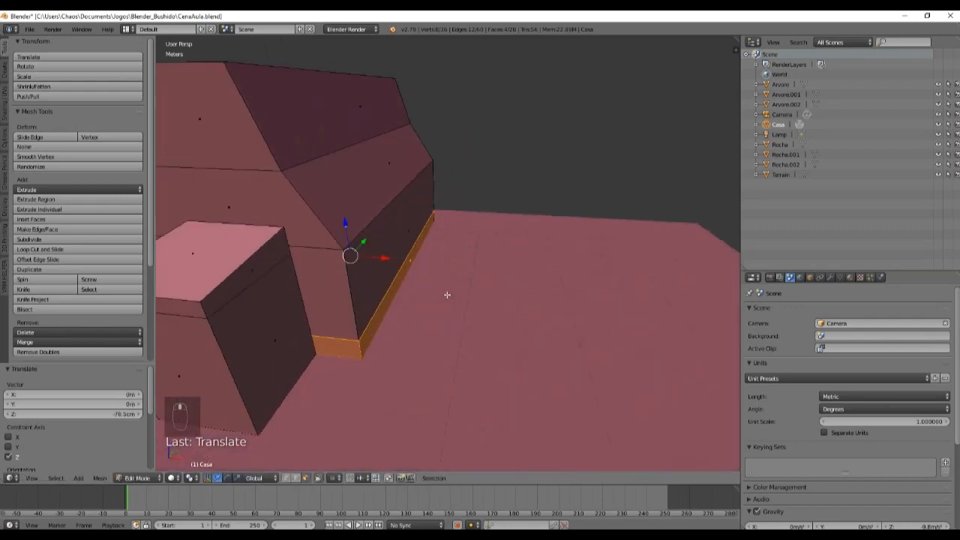
key("KP_5")
key("KP_3")
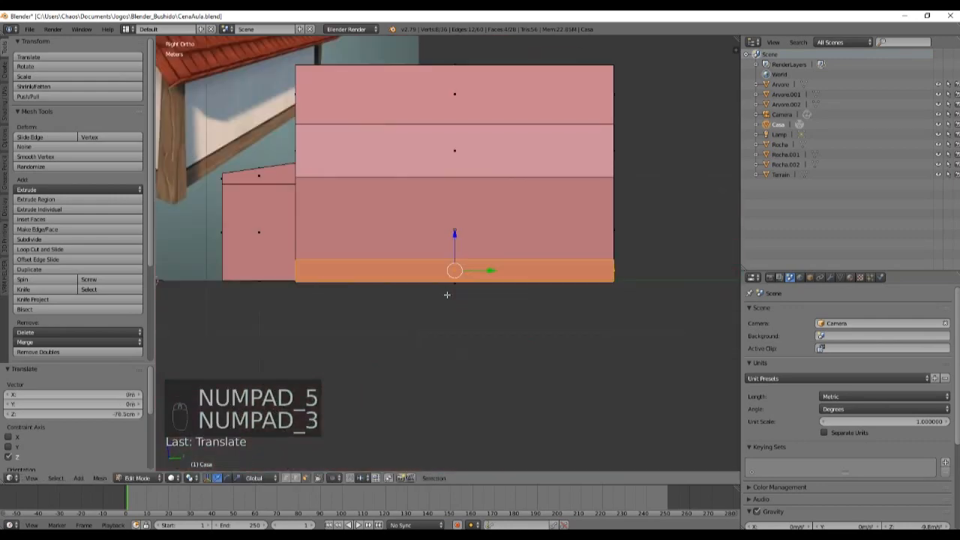
scroll(482, 288, "down", 1)
scroll(481, 288, "down", 6, "ctrl")
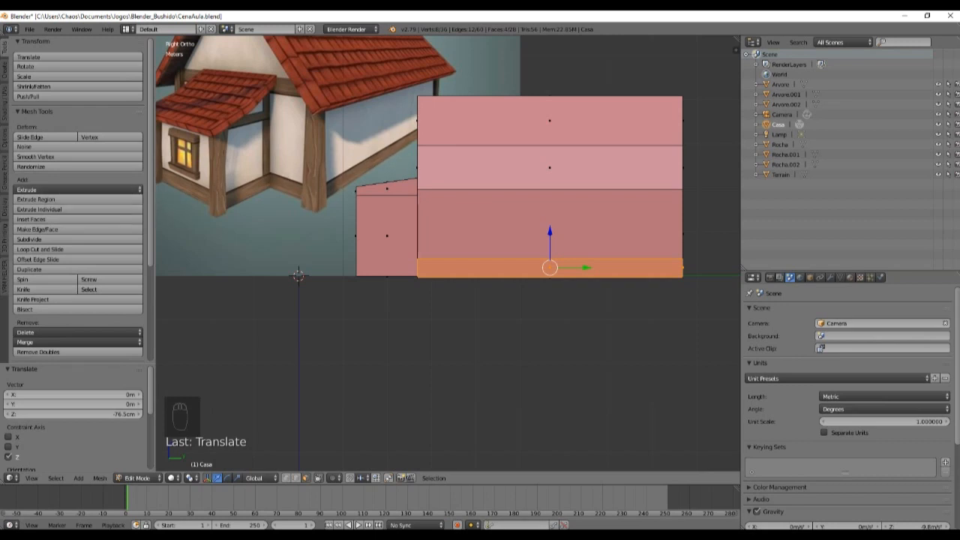
Inspect the house and its base band in Object Mode perspective from several angles, and return to Edit Mode.
middle_click_drag(463, 332, 451, 376)
key("Tab")
scroll(570, 375, "down", 3)
scroll(451, 376, "up", 2)
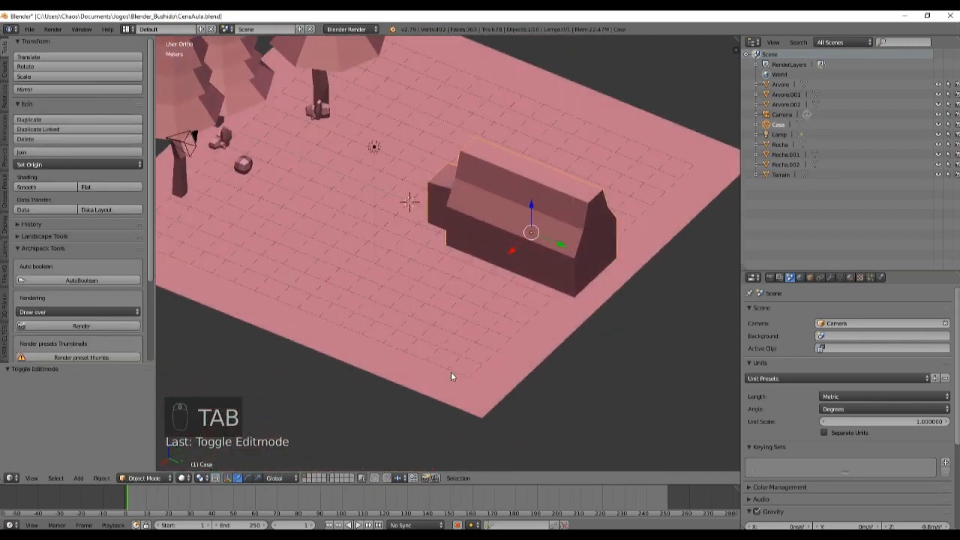
key("KP_5")
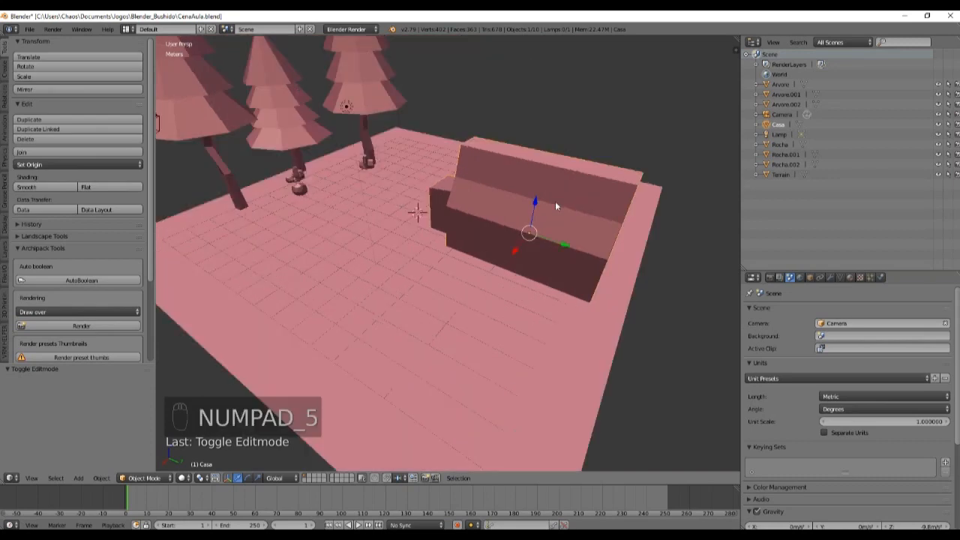
scroll(616, 215, "up", 4)
middle_click_drag(435, 207, 482, 227)
middle_click_drag(423, 255, 497, 217)
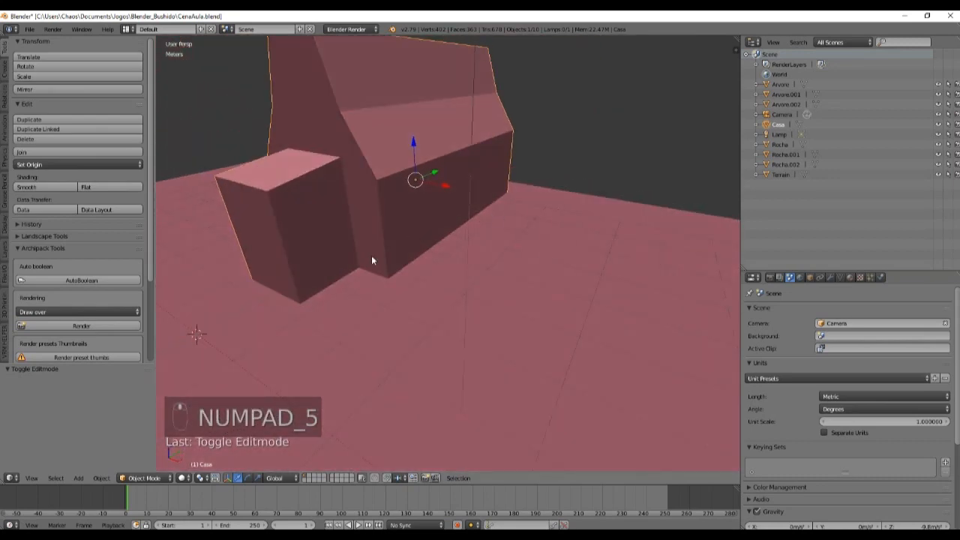
middle_click_drag(465, 264, 400, 298)
key("Tab")
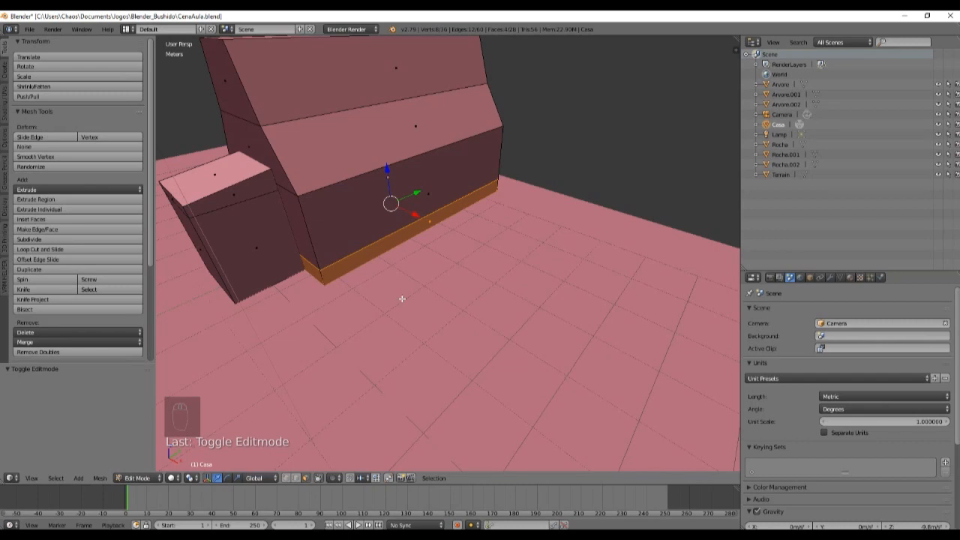
middle_click_drag(423, 296, 480, 217)
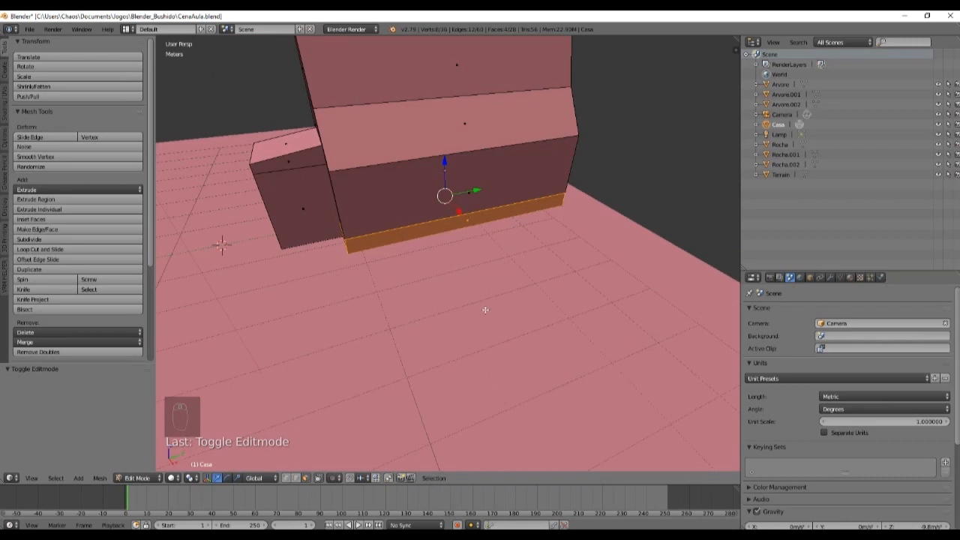
Try scaling the base band along X by a factor of 1.1.
key("s")
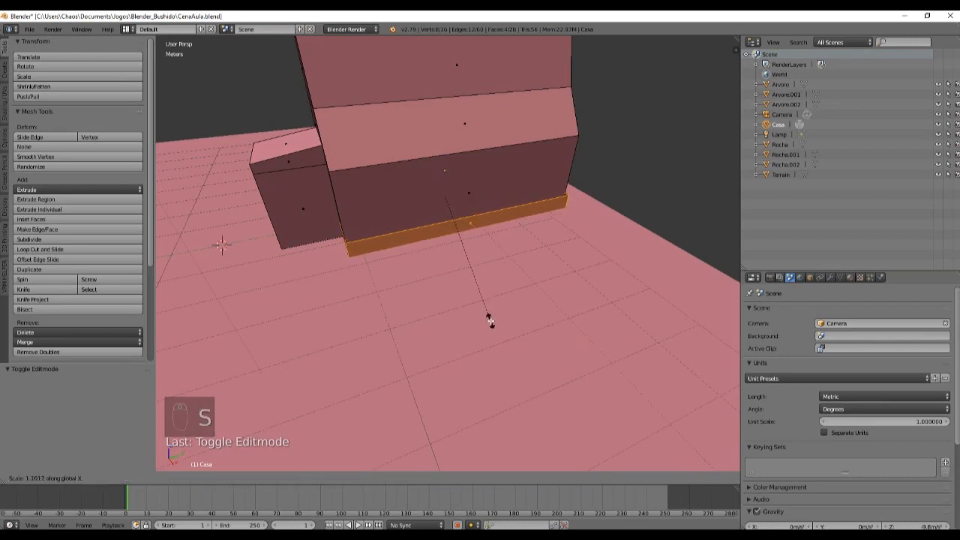
left_click(489, 320)
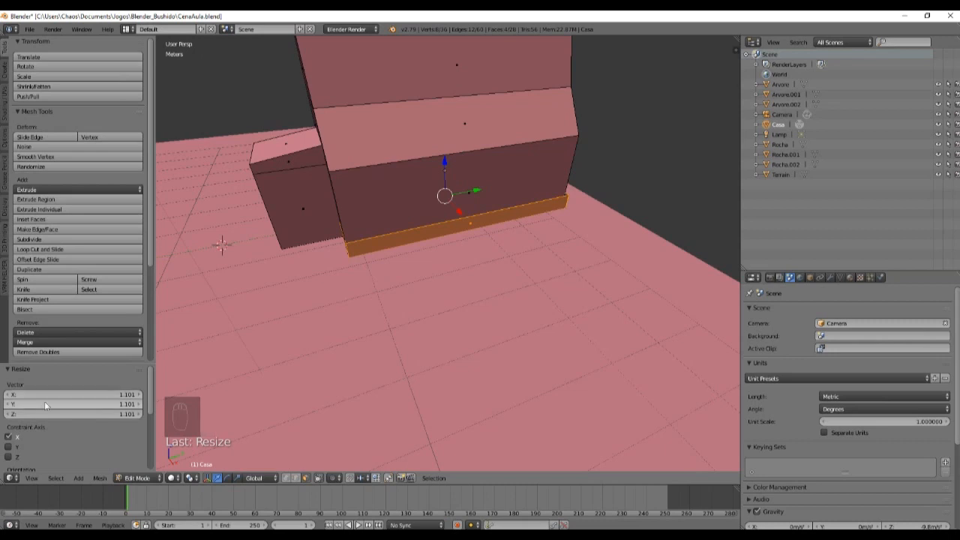
left_click(74, 392)
type("1.1")
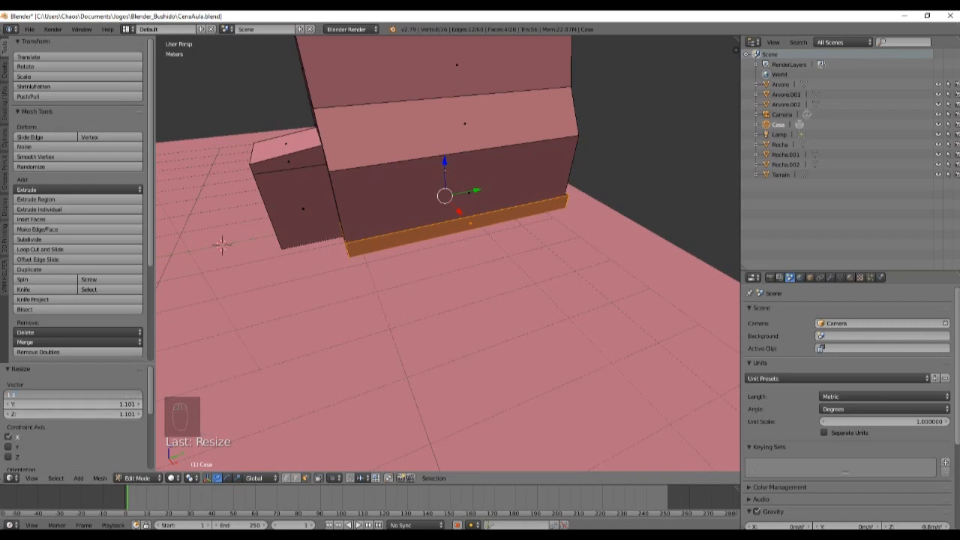
key("Return")
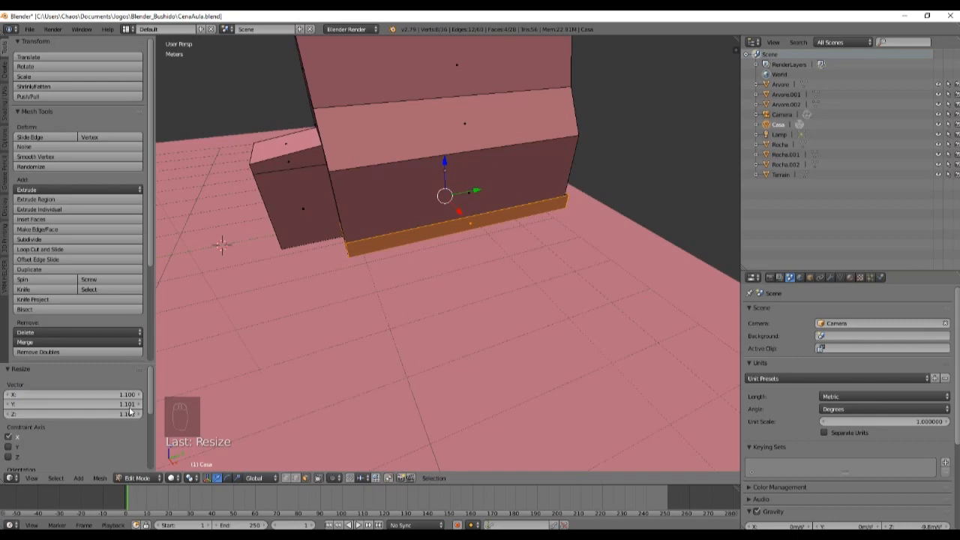
mouse_move(472, 313)
middle_mouse_down()
mouse_move(553, 317)
mouse_move(432, 314)
mouse_move(479, 321)
middle_mouse_up()
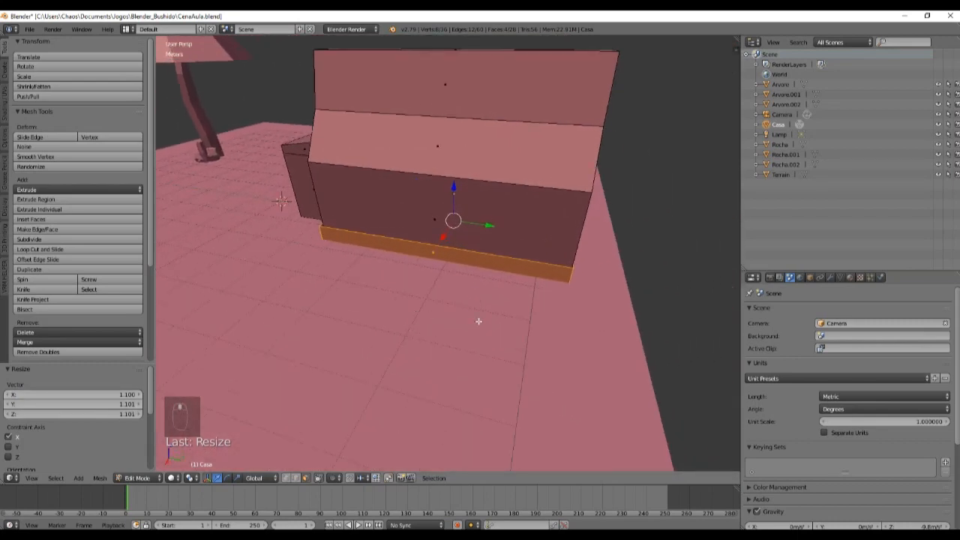
Try scaling the base band along Y by 1.1 and reduce that factor to 1.01.
key("s")
key("y")
left_click(486, 325)
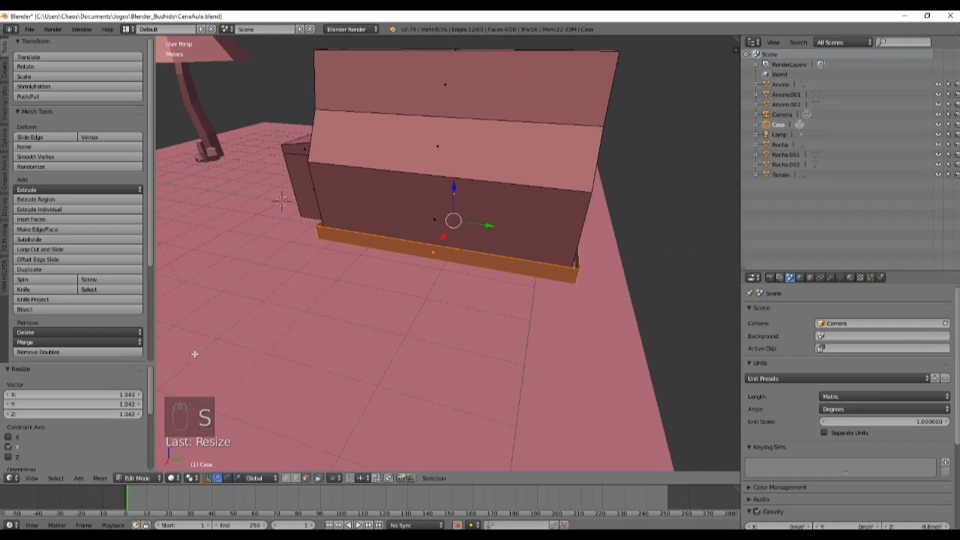
left_click(90, 404)
type("1")
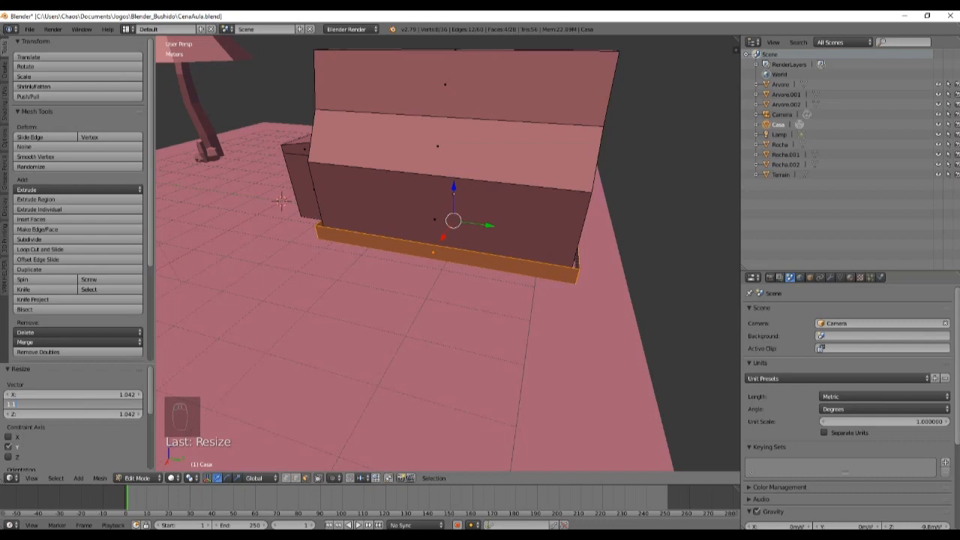
type(".1")
key("Return")
middle_click_drag(411, 390, 537, 283)
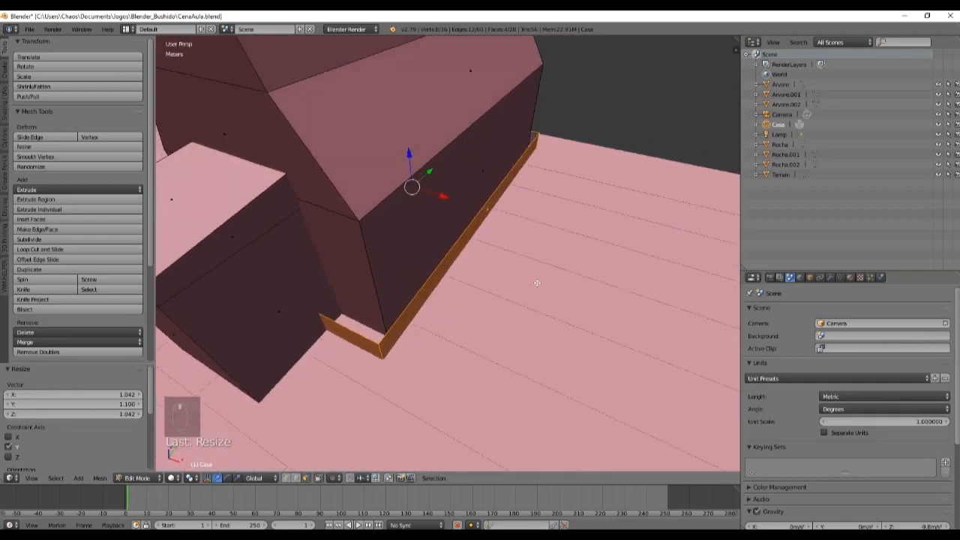
left_click(101, 403)
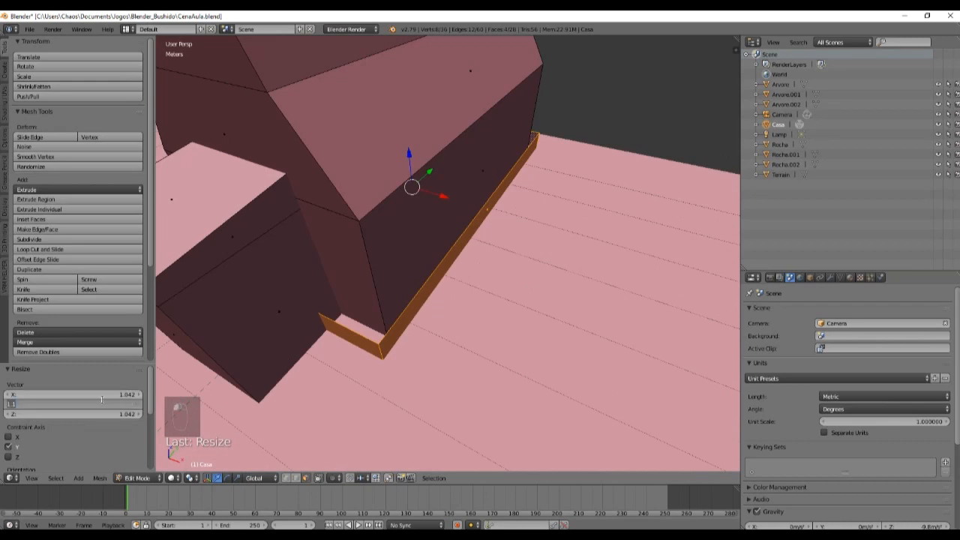
type("10")
key("Return")
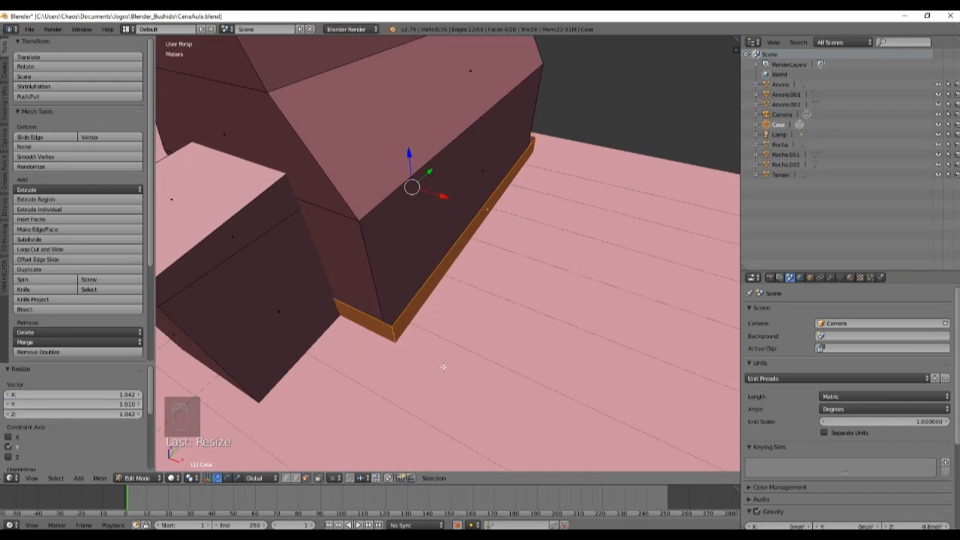
middle_click_drag(444, 367, 501, 374)
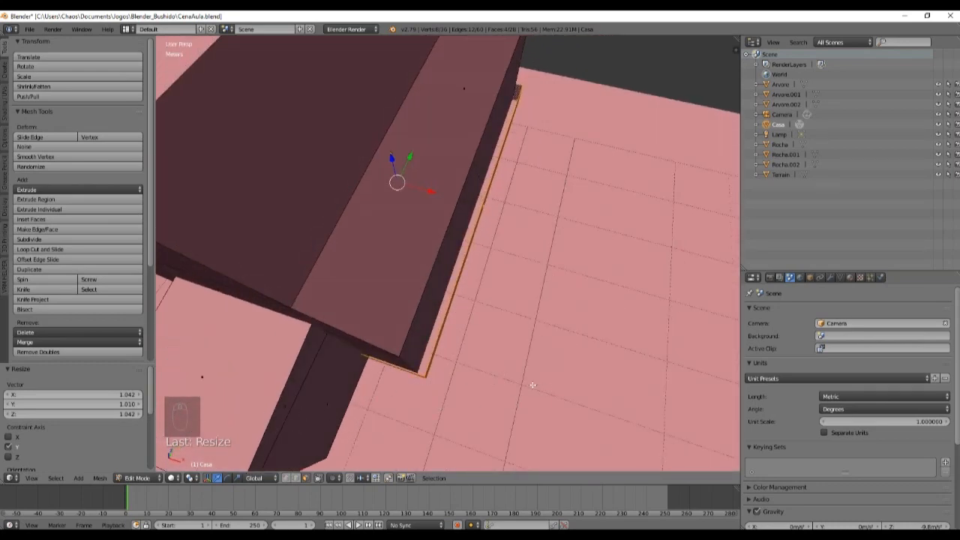
Undo the X and Y scaling of the base band.
key("ctrl+z")
key("ctrl+z")
middle_click_drag(529, 373, 503, 304)
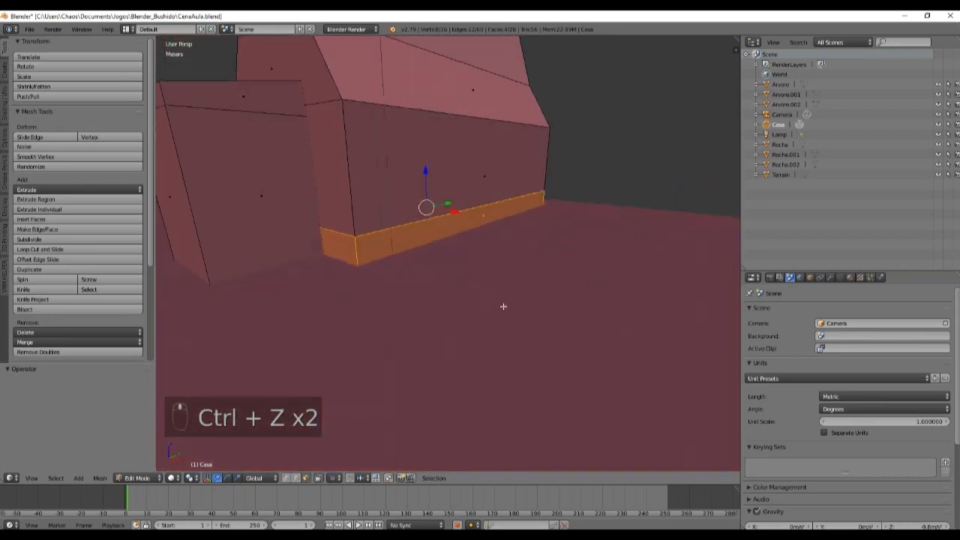
middle_click_drag(477, 253, 468, 352, "shift")
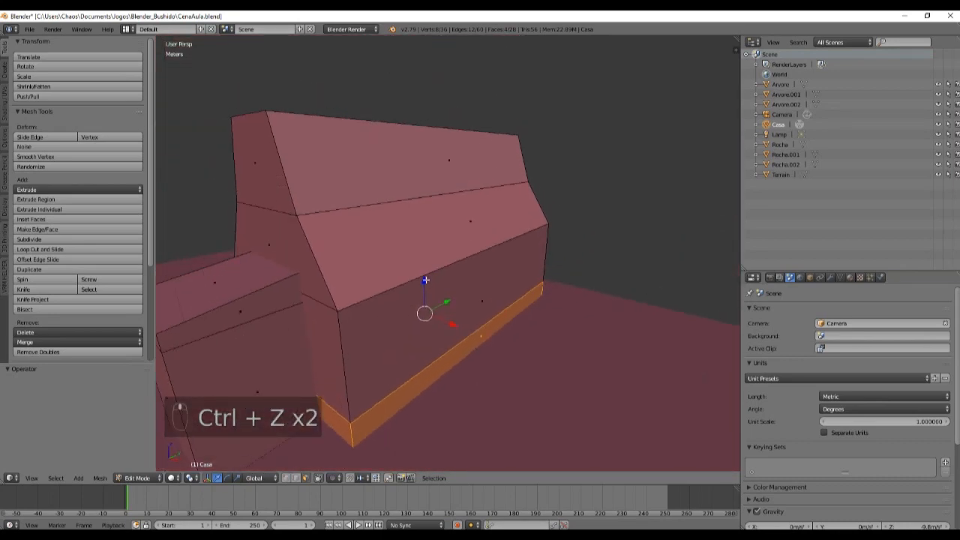
Raise the band about 3.91 m along Z to the roof top and scale it along X by 1.05.
left_click_drag(425, 280, 432, 96)
middle_click_drag(432, 120, 487, 268)
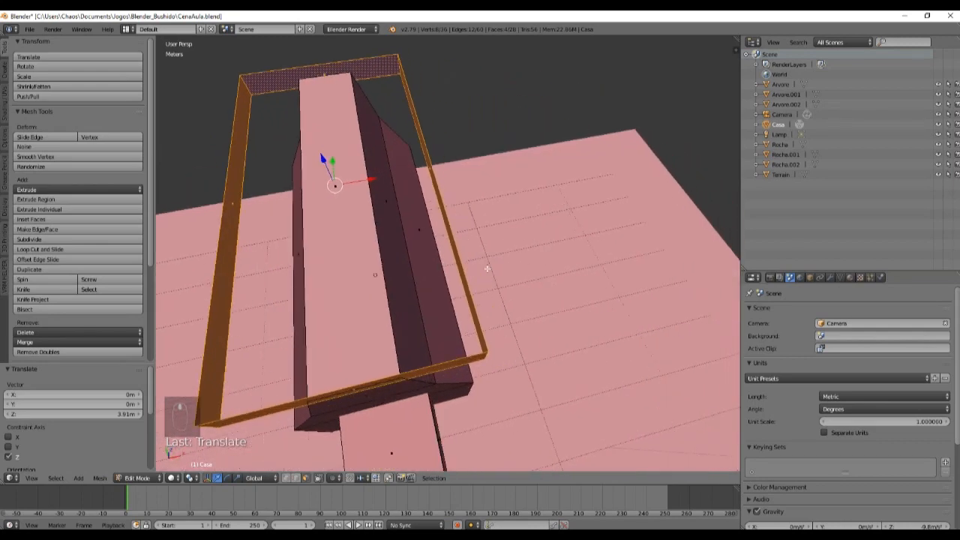
key("s")
left_click(496, 271)
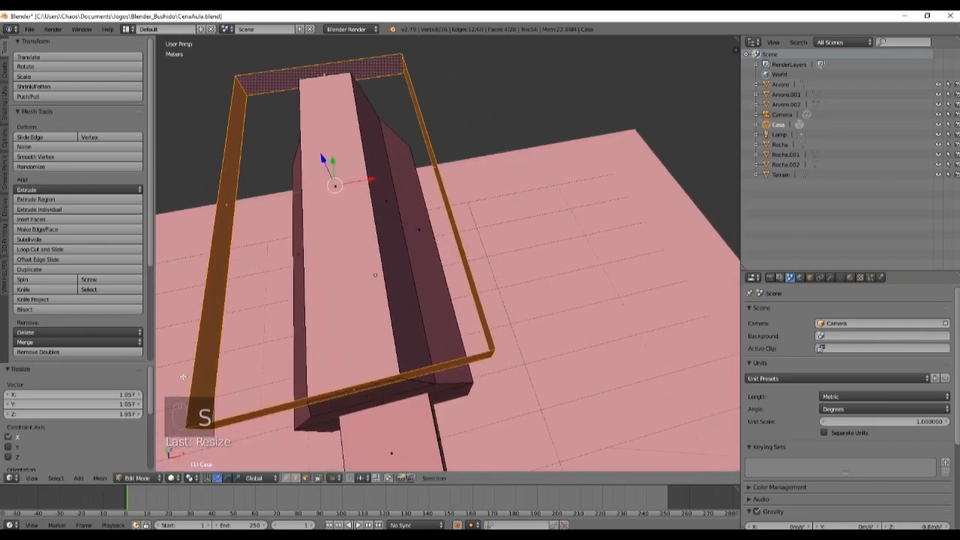
left_click(86, 393)
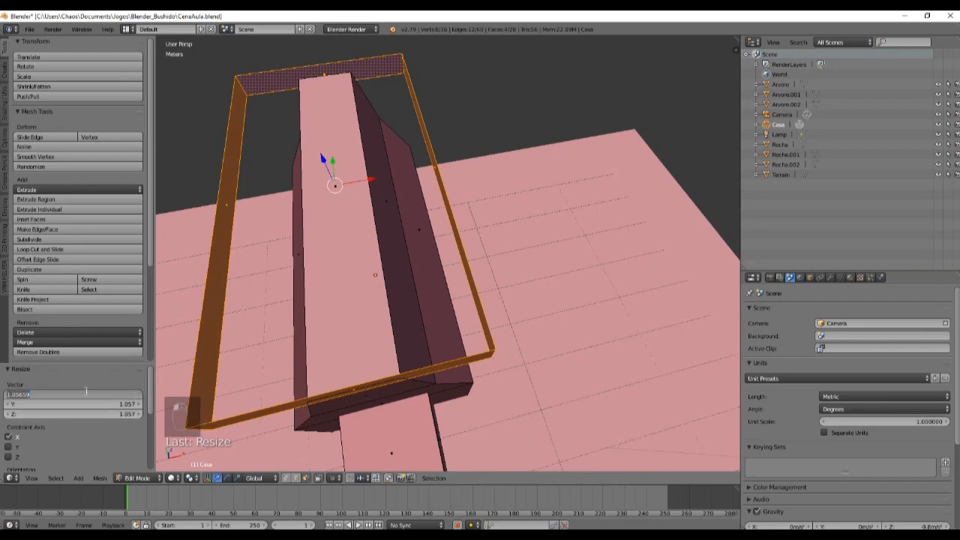
type("1.05")
key("Return")
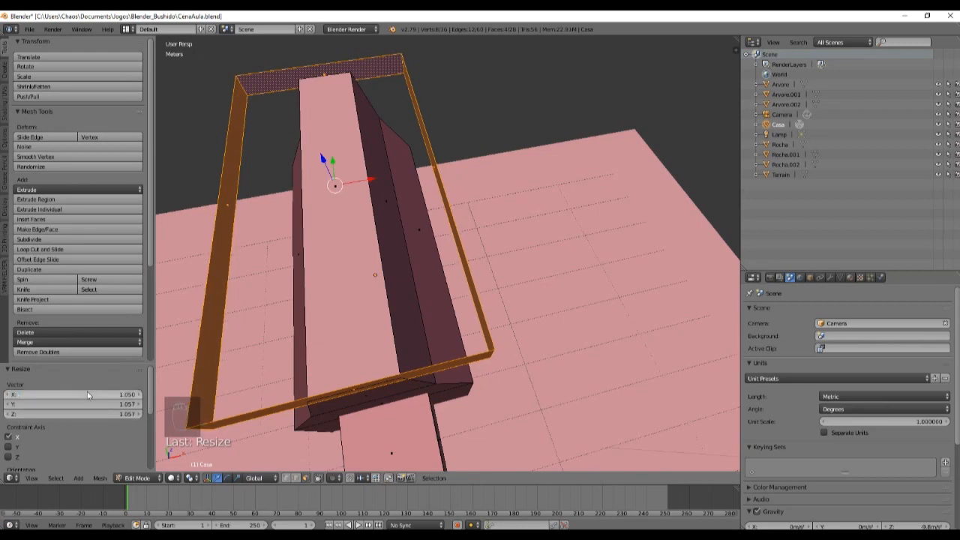
Scale the raised band along Y by a factor of 1.05.
key("s")
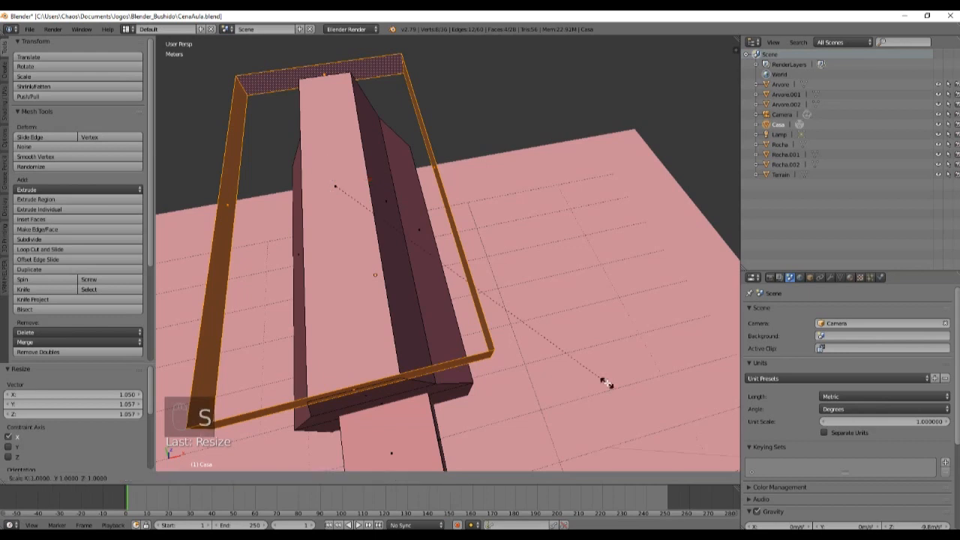
left_click(608, 391)
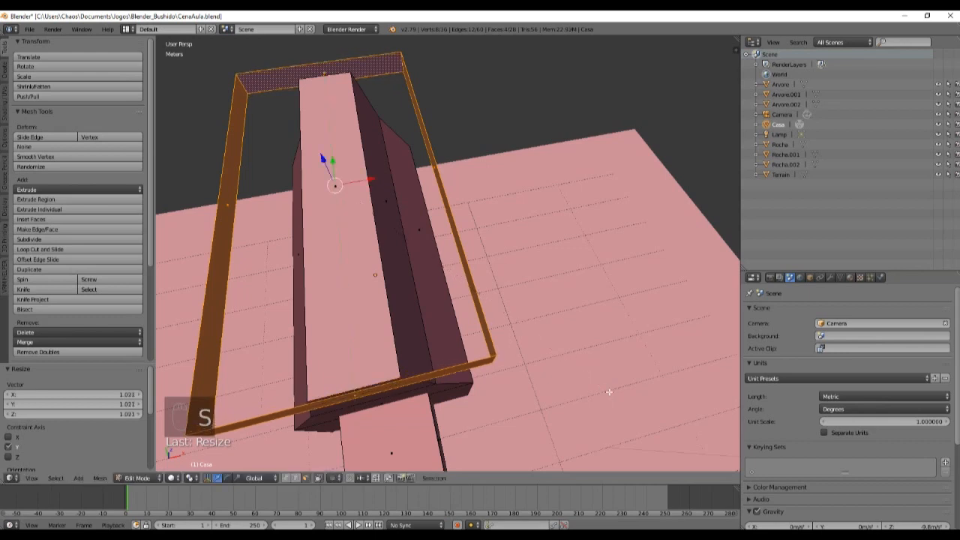
left_click(93, 402)
type("1")
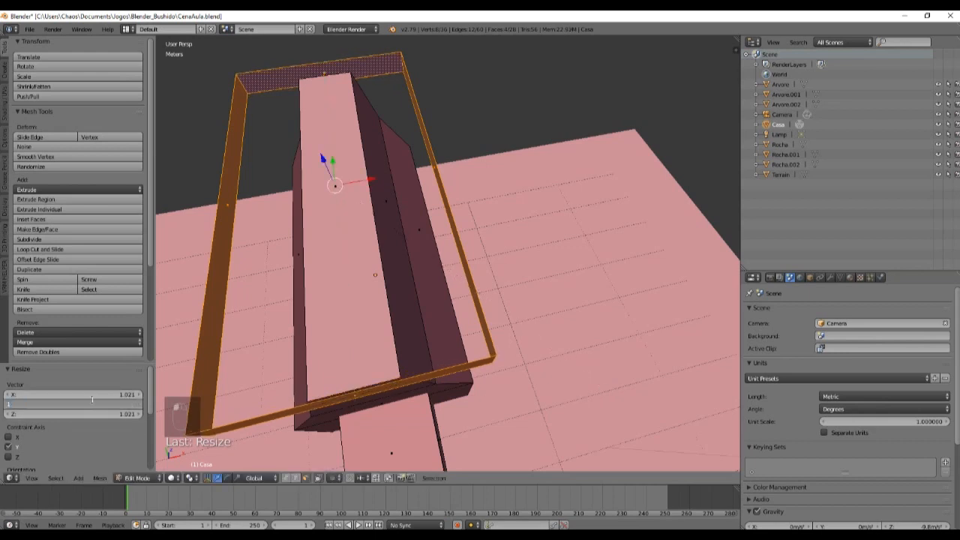
key("Return")
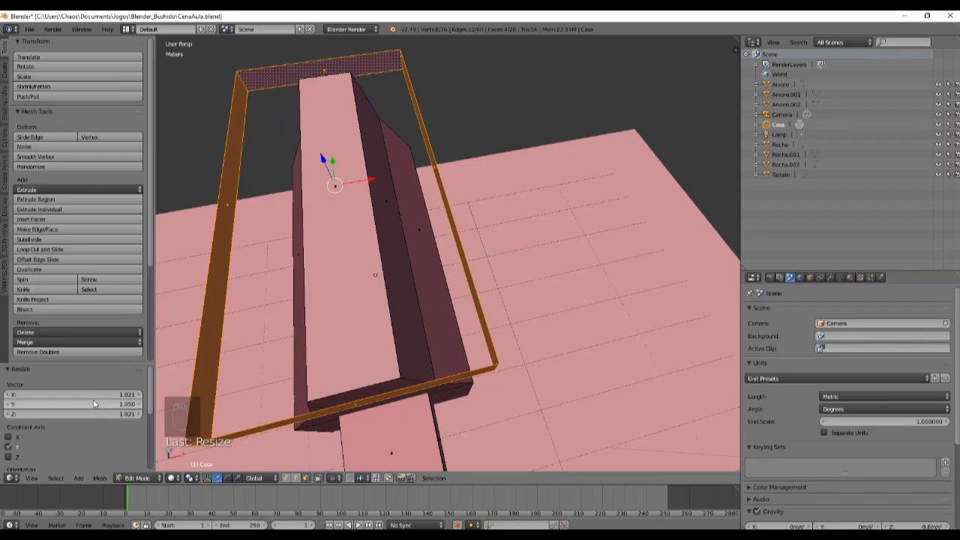
middle_click_drag(652, 232, 541, 246)
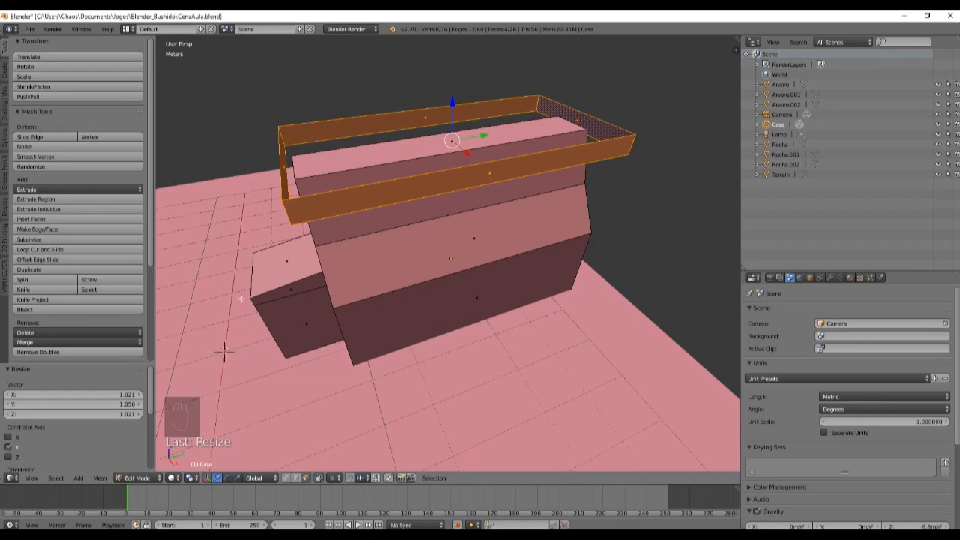
middle_click_drag(241, 298, 327, 281)
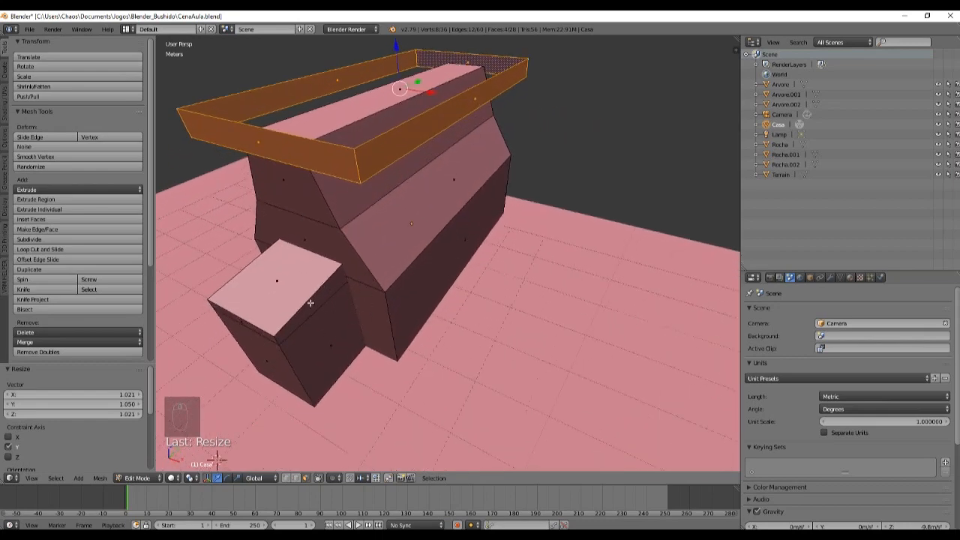
Lower the band about 3.73 m along Z to the house's base, plus about 22 cm more to reach the ground.
middle_click_drag(545, 145, 522, 194)
left_click_drag(369, 72, 401, 210)
middle_click_drag(401, 210, 471, 125)
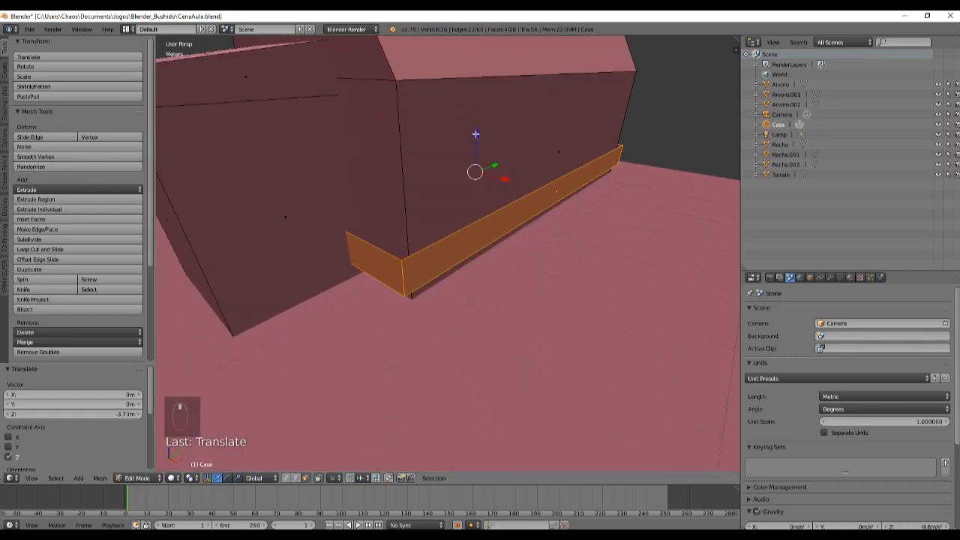
left_click_drag(476, 134, 476, 145)
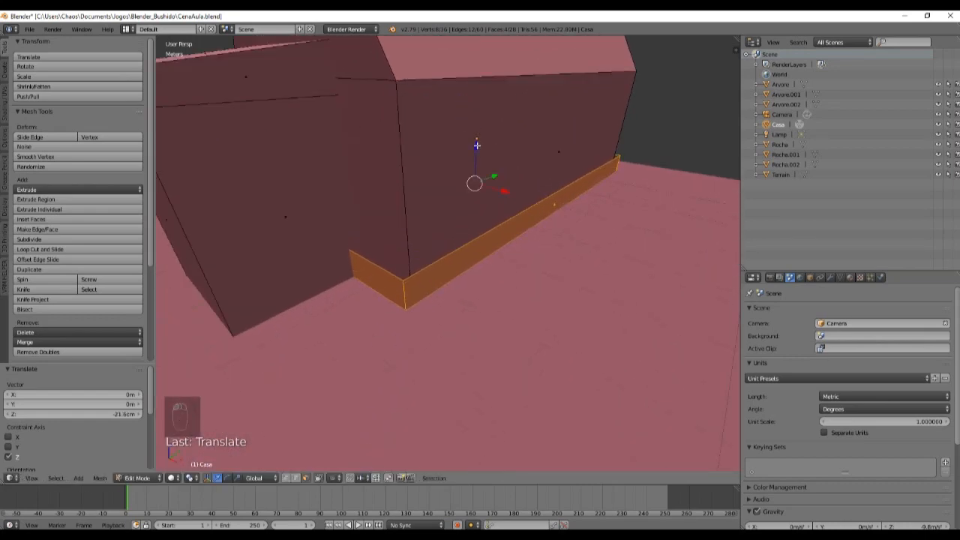
Extrude the band's upper edge loop inward by scaling it to 0.953 to close the gap against the walls.
middle_click_drag(477, 146, 601, 357)
key("e")
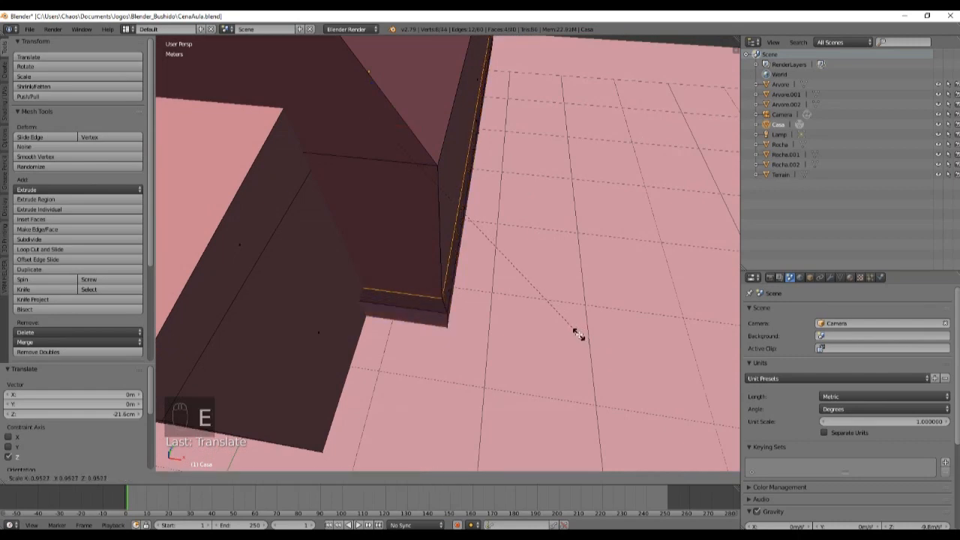
left_click(579, 335)
middle_click_drag(592, 339, 550, 301)
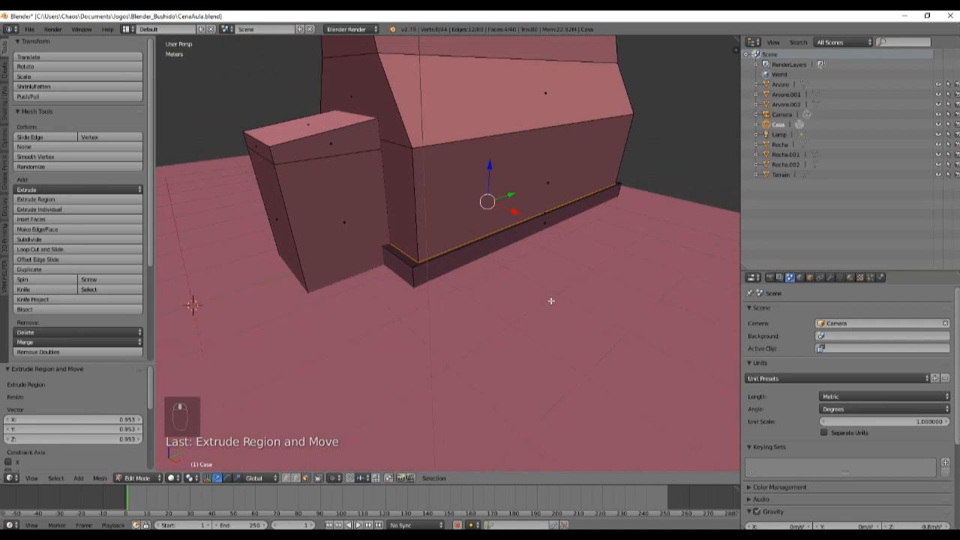
Select the whole linked band and raise it about 4.2 m along Z above the roof.
key("l")
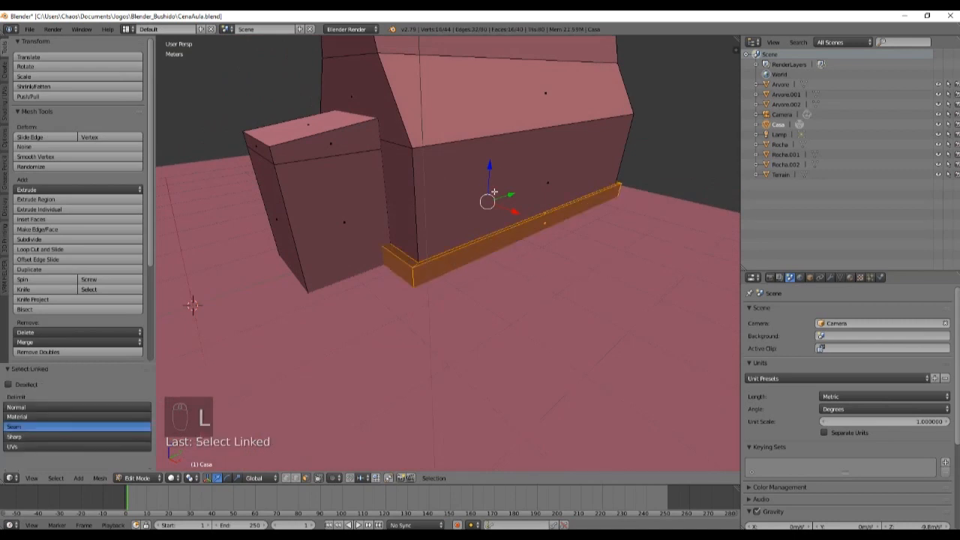
left_click_drag(491, 168, 473, 71)
middle_click_drag(469, 225, 464, 309)
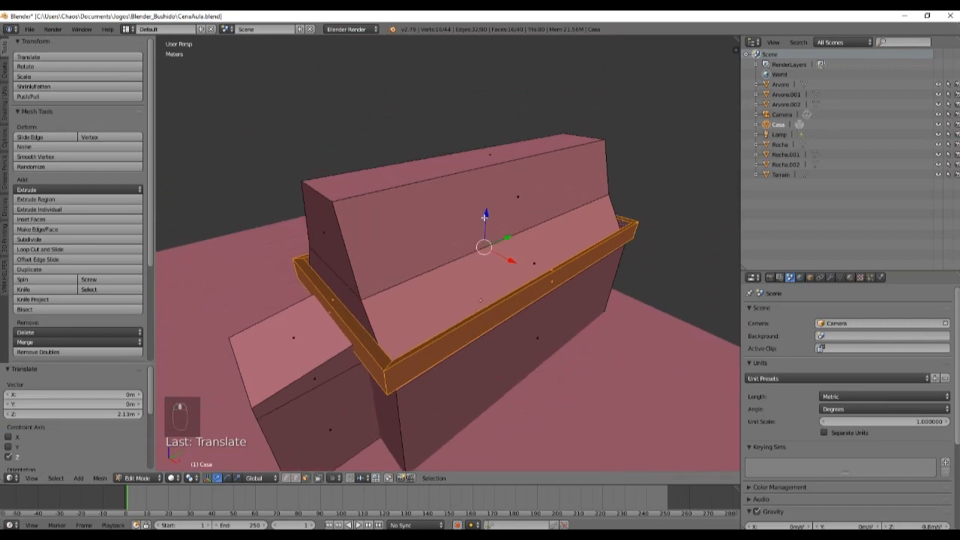
left_click_drag(485, 217, 489, 105)
middle_click_drag(554, 175, 405, 223)
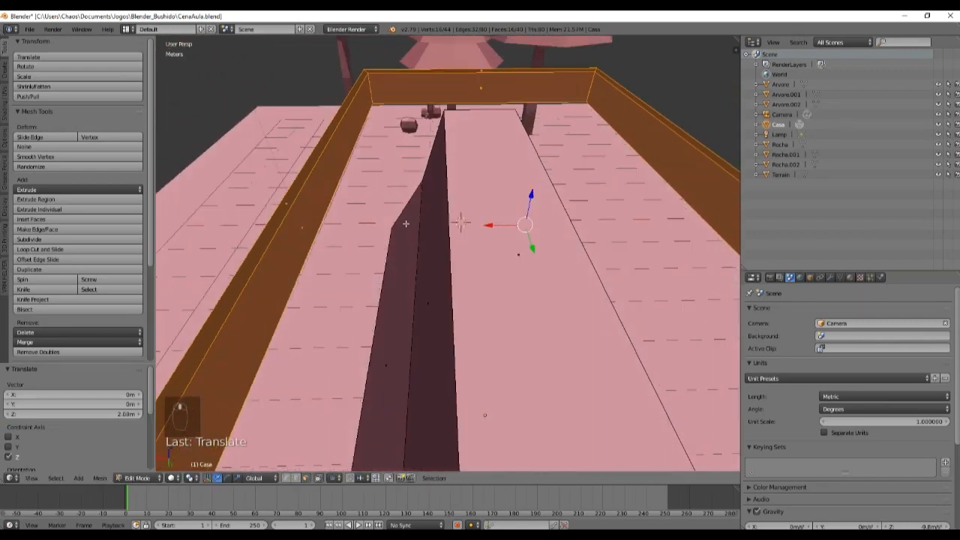
middle_click_drag(344, 301, 477, 227)
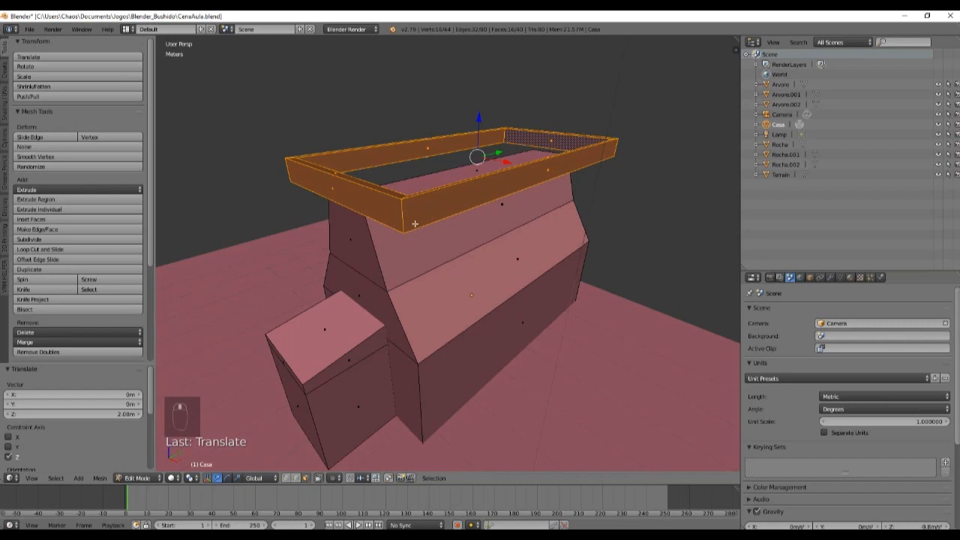
middle_click_drag(414, 223, 432, 225)
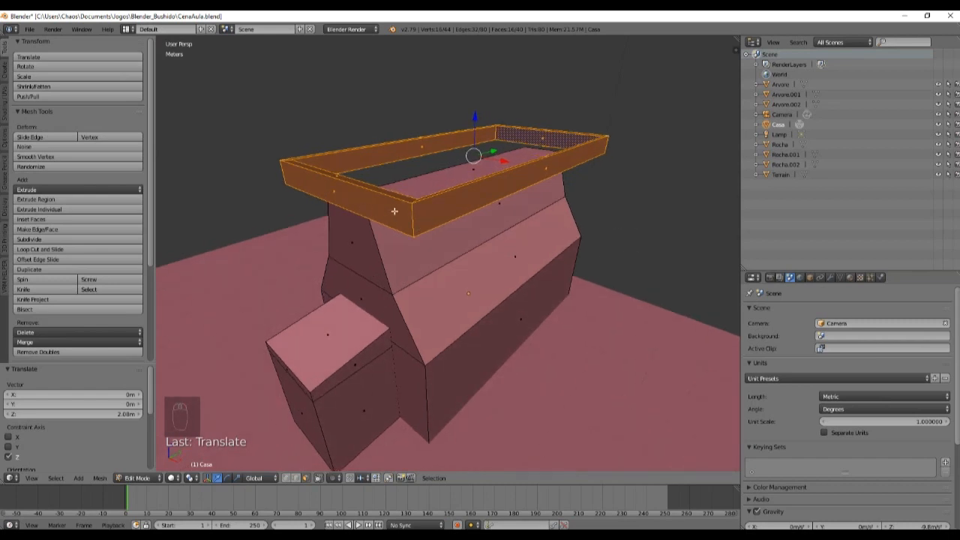
Display the mesh's face normals in the viewport.
key("n")
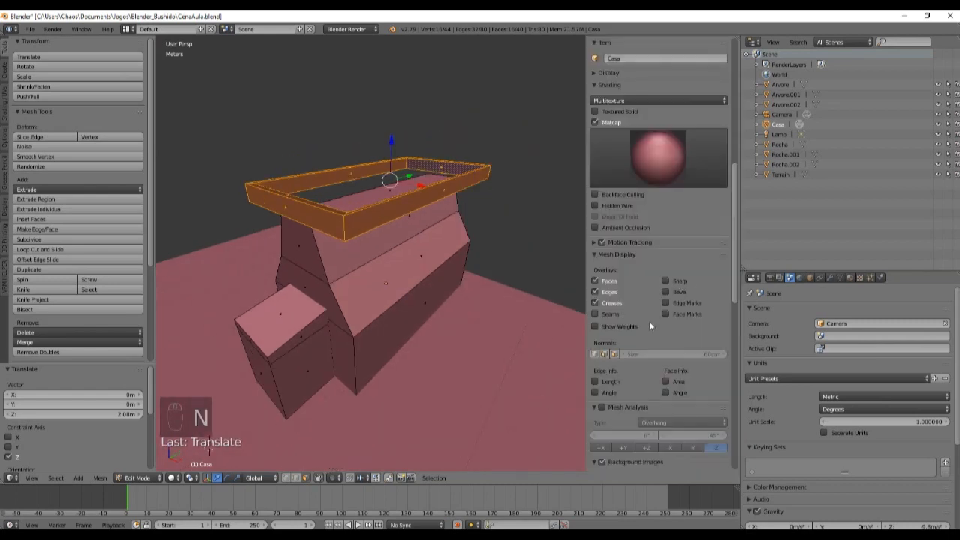
left_click(614, 354)
scroll(453, 267, "up", 3)
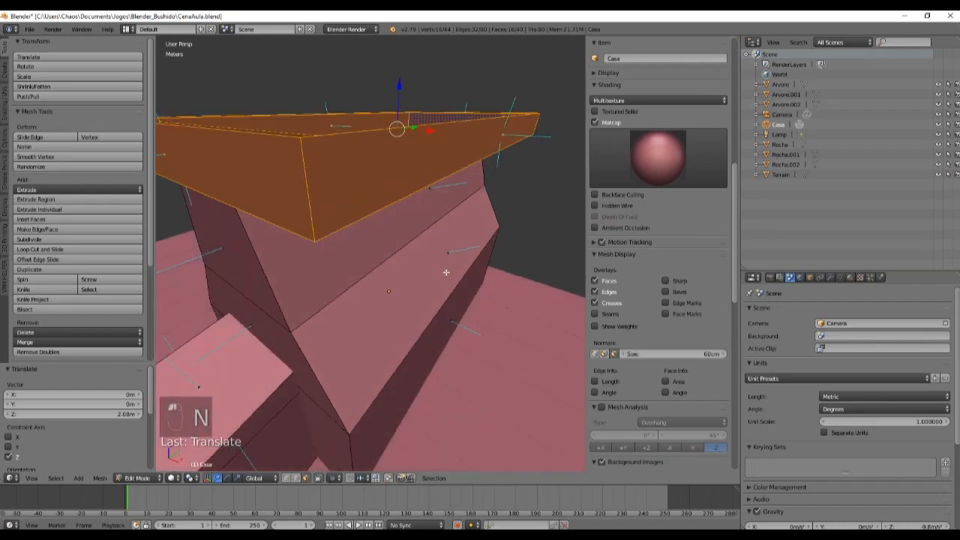
middle_click_drag(446, 272, 518, 203)
Select all linked faces of the raised band and recalculate their normals outward.
right_click(452, 225)
scroll(452, 226, "down", 4)
right_click(367, 186)
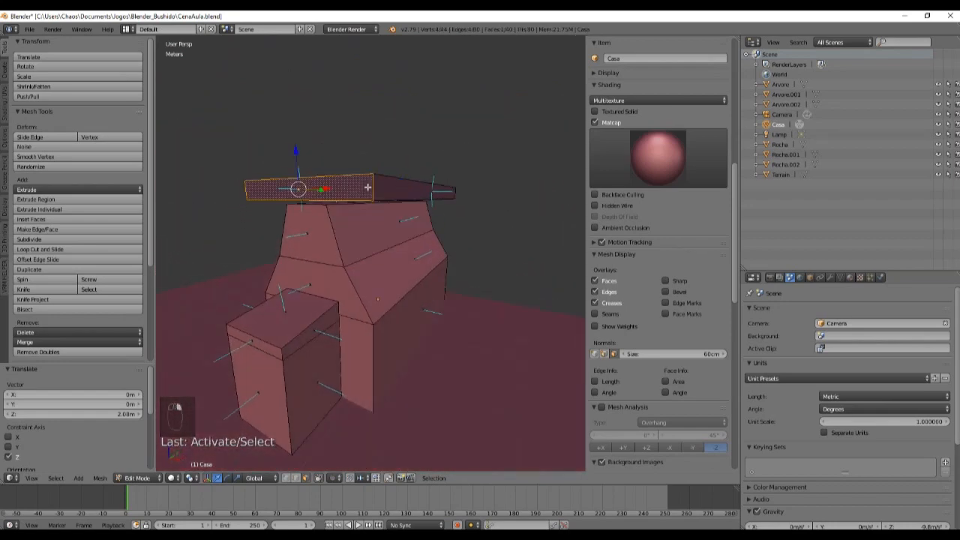
key("l")
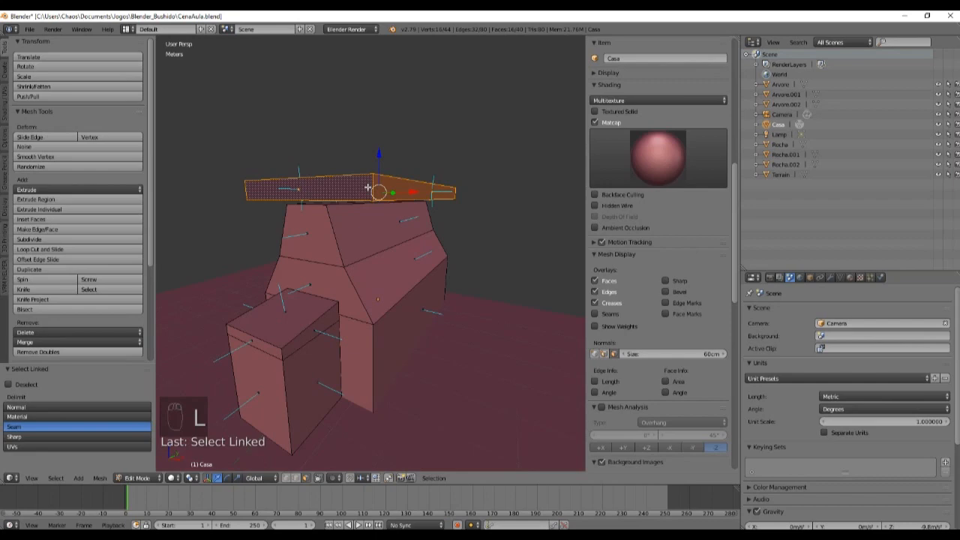
key("ctrl+n")
Lower the band about 4.17 m along Z back to the base of the house.
middle_click_drag(417, 194, 397, 140)
left_click_drag(397, 139, 417, 260)
middle_click_drag(426, 270, 354, 279)
middle_click_drag(464, 320, 293, 189, "shift")
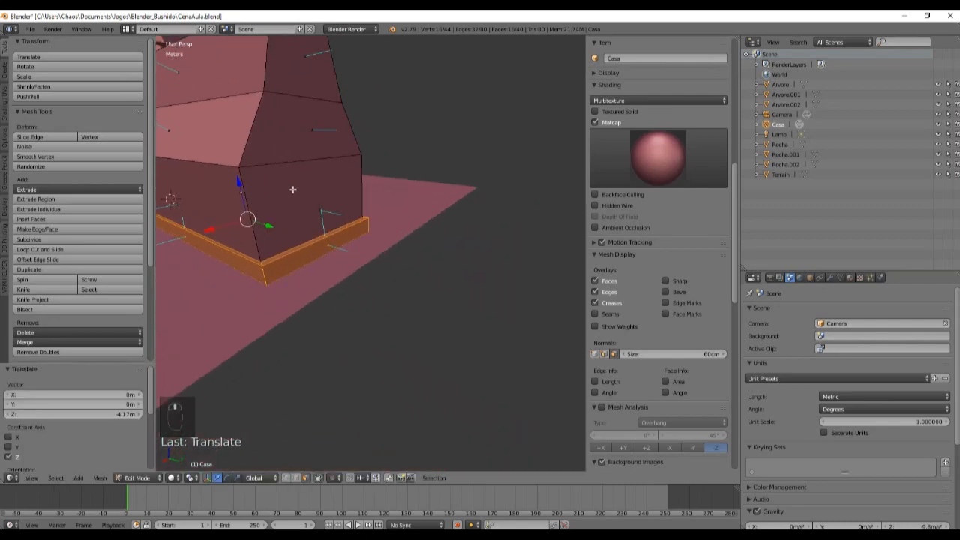
scroll(292, 190, "up", 5)
middle_click_drag(298, 232, 414, 216)
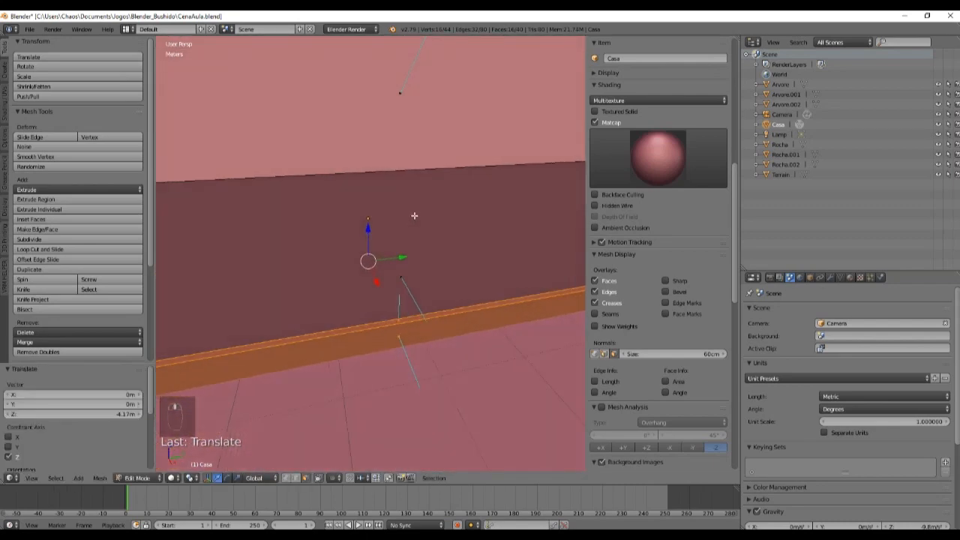
Scale the base band along Y by about 0.983 to fit it closer to the end walls.
scroll(414, 215, "down", 4)
middle_click_drag(443, 263, 361, 336)
middle_click_drag(334, 300, 424, 187)
key("s")
key("y")
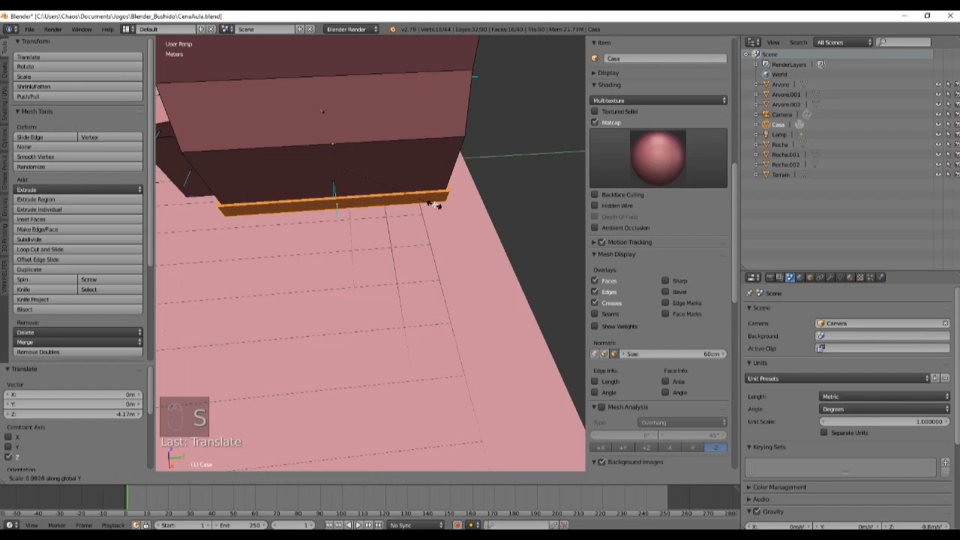
left_click(435, 205)
middle_click_drag(285, 265, 419, 317)
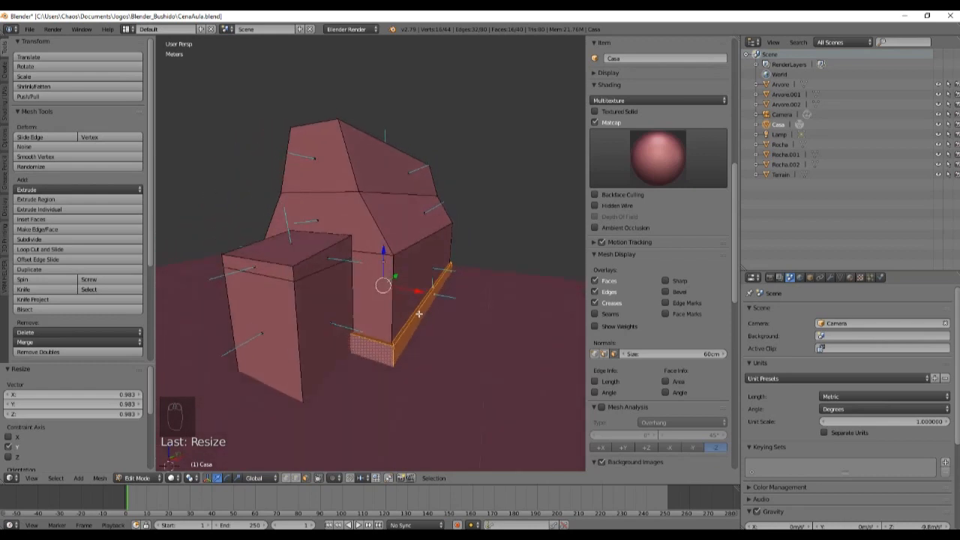
Duplicate the base band and raise the copy about 1.8 m along Z to the eaves of the lower walls.
key("KP_5")
key("KP_3")
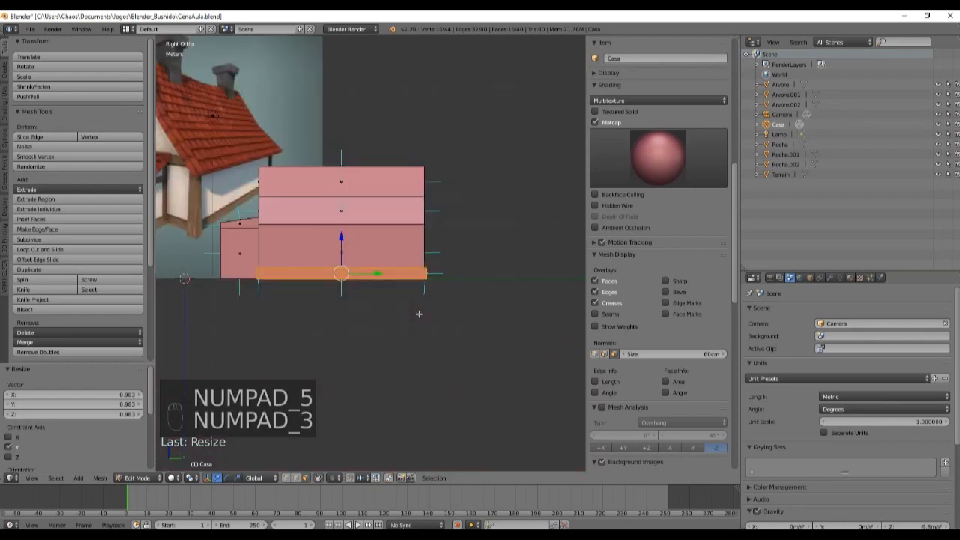
scroll(418, 313, "down", 4, "ctrl")
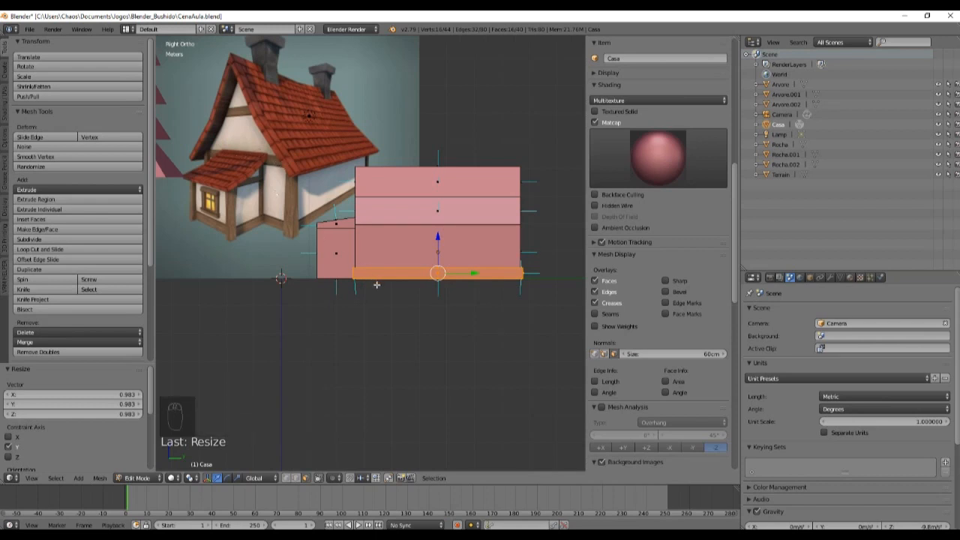
middle_click_drag(376, 285, 460, 288)
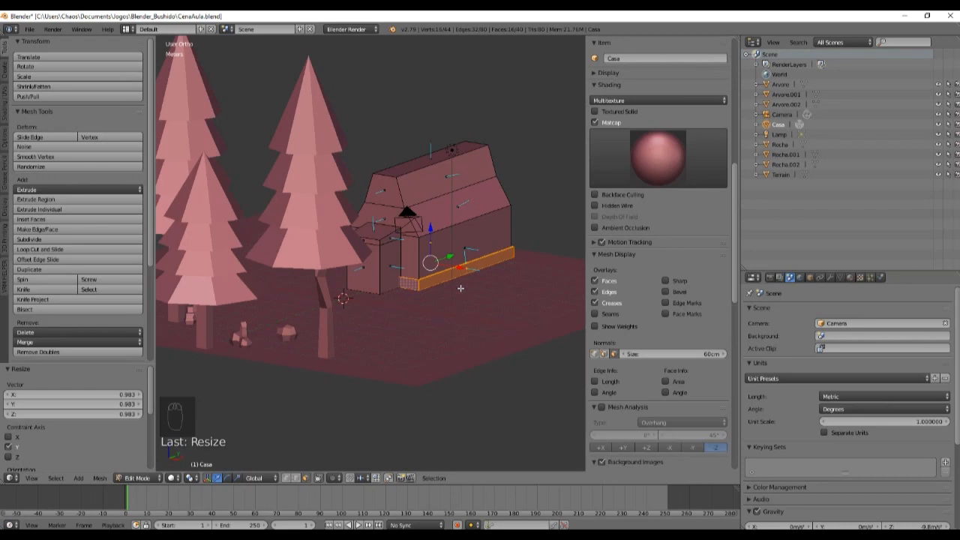
key("KP_5")
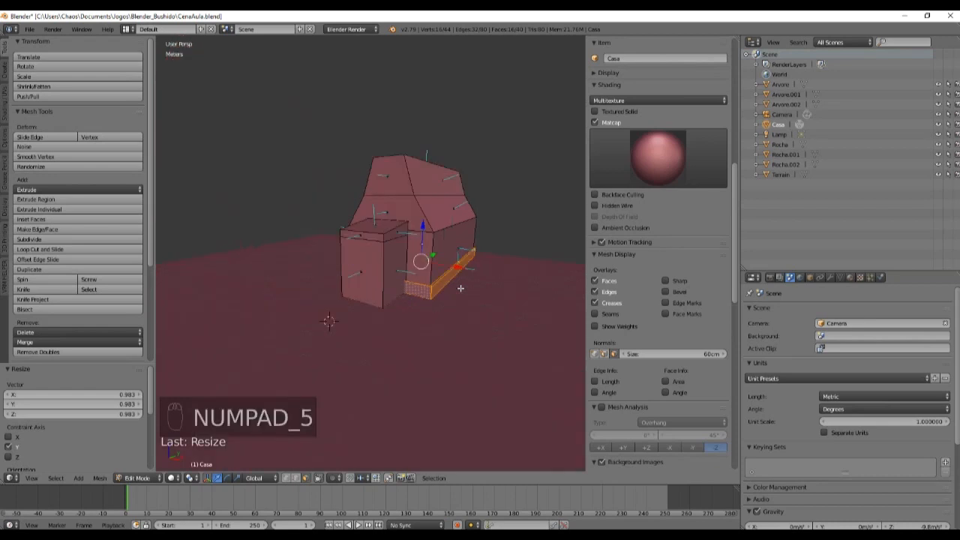
scroll(435, 299, "up", 8)
scroll(410, 306, "up", 3)
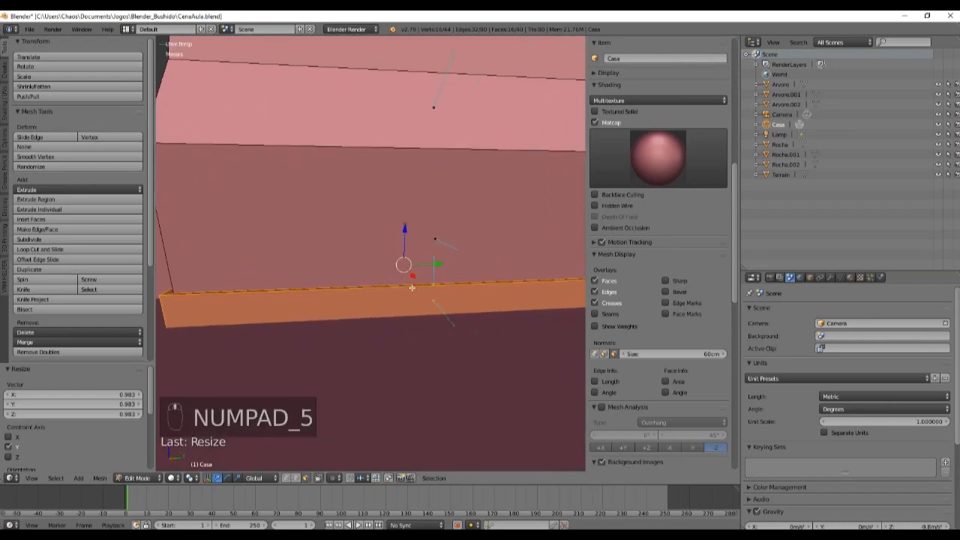
key("shift+d")
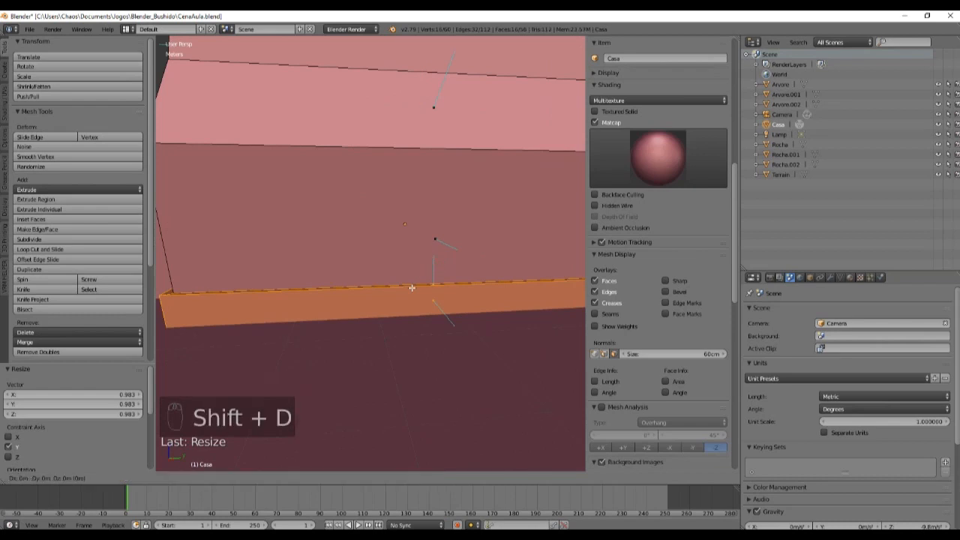
key("z")
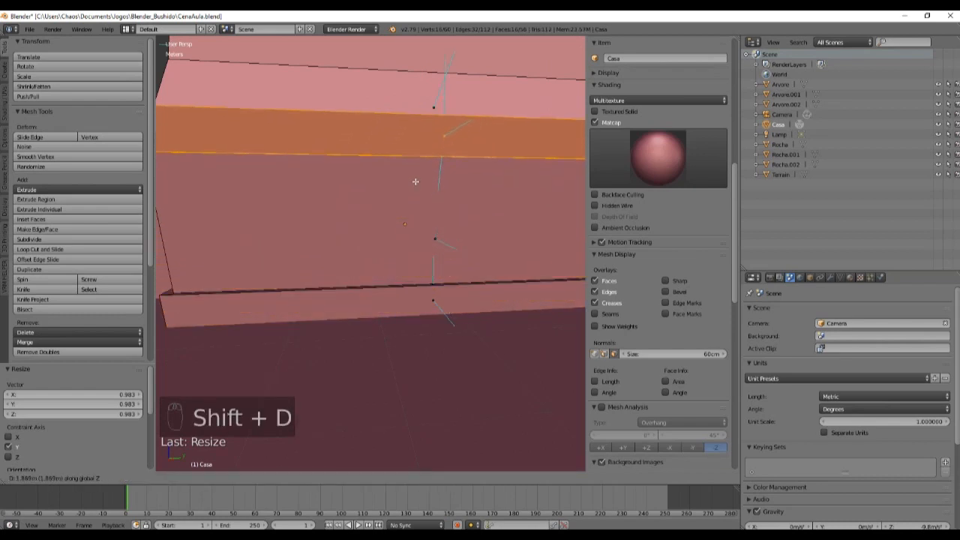
left_click(414, 183)
middle_click_drag(415, 183, 438, 195)
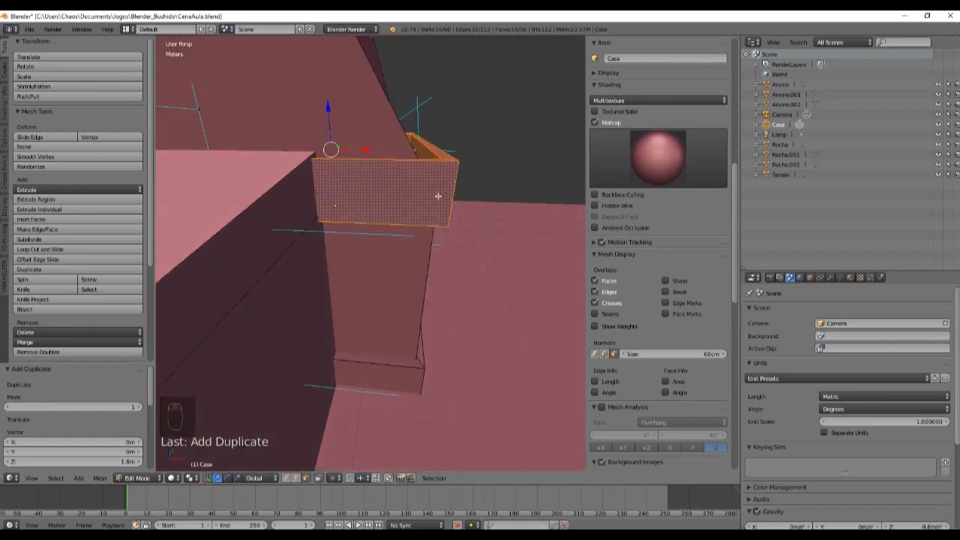
Lower the duplicated band about 14.4 cm and scale its height along Z by about 0.674.
left_click_drag(328, 108, 325, 113)
middle_click_drag(325, 114, 454, 261)
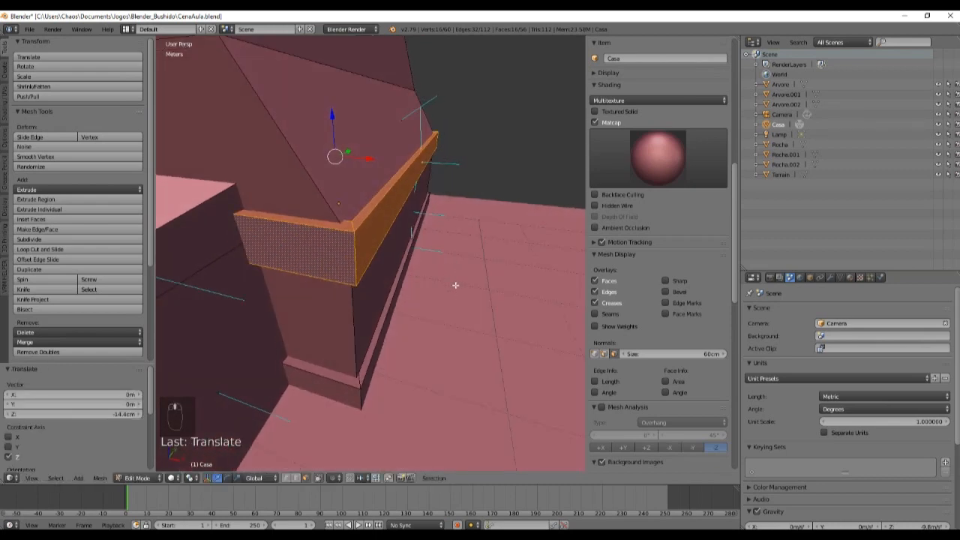
key("s")
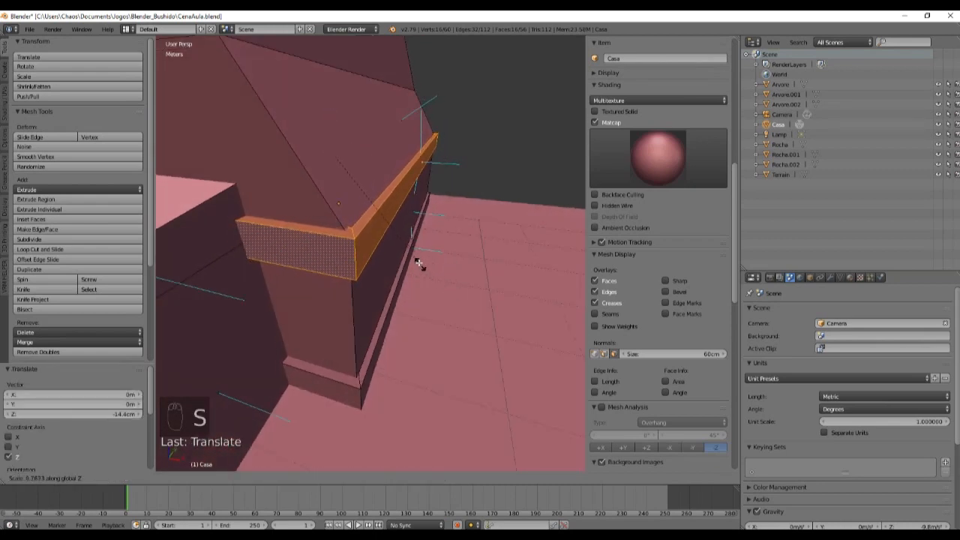
left_click(420, 264)
middle_click_drag(420, 264, 416, 241)
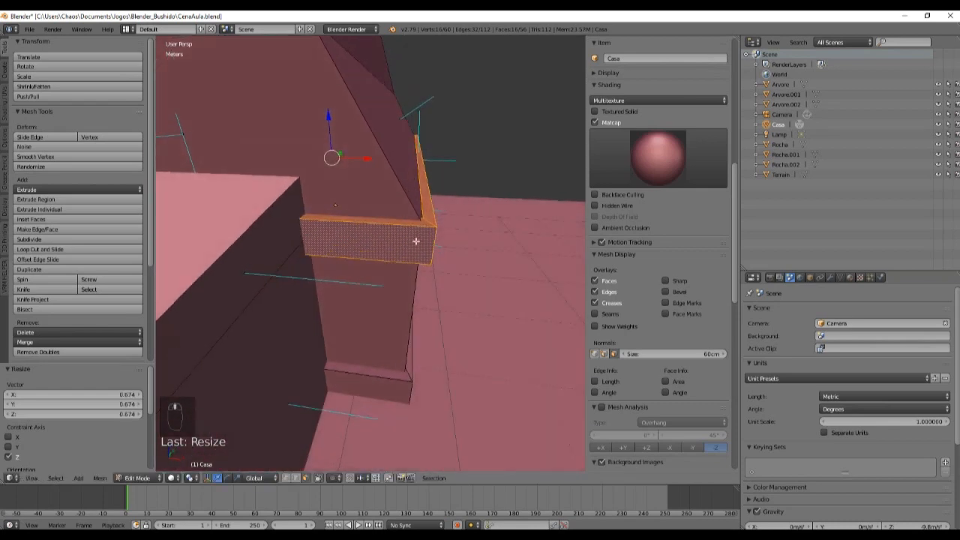
Scale the upper band along X by about 0.95 to bring it closer to the side walls.
key("s")
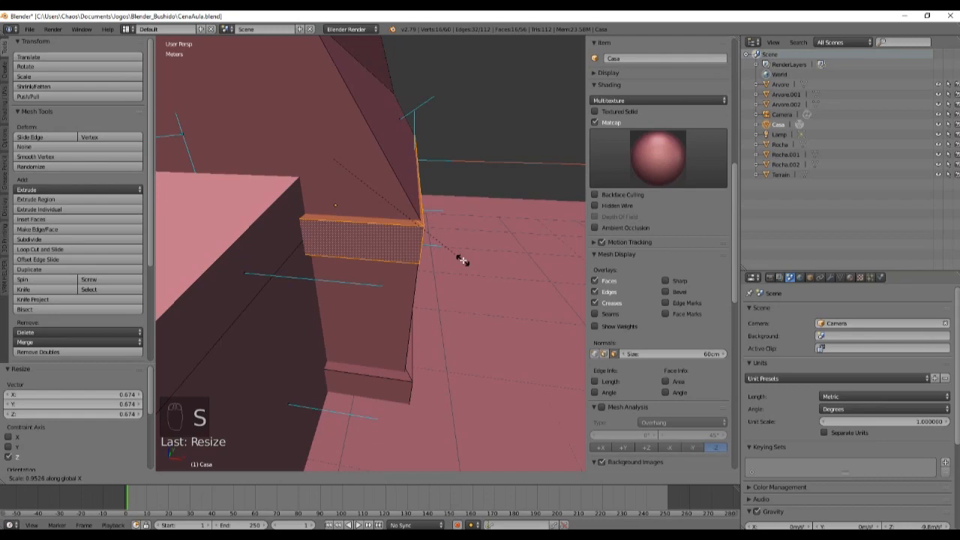
left_click(462, 260)
middle_click_drag(460, 262, 445, 278)
key("Tab")
key("Tab")
scroll(418, 272, "up", 3)
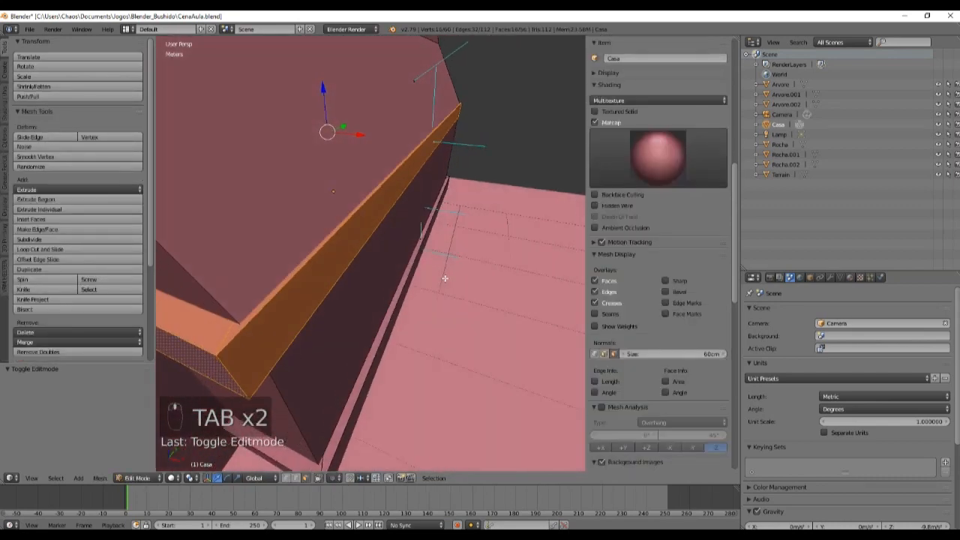
Scale the upper band along X by about 1.019 and along Y by about 0.972.
key("s")
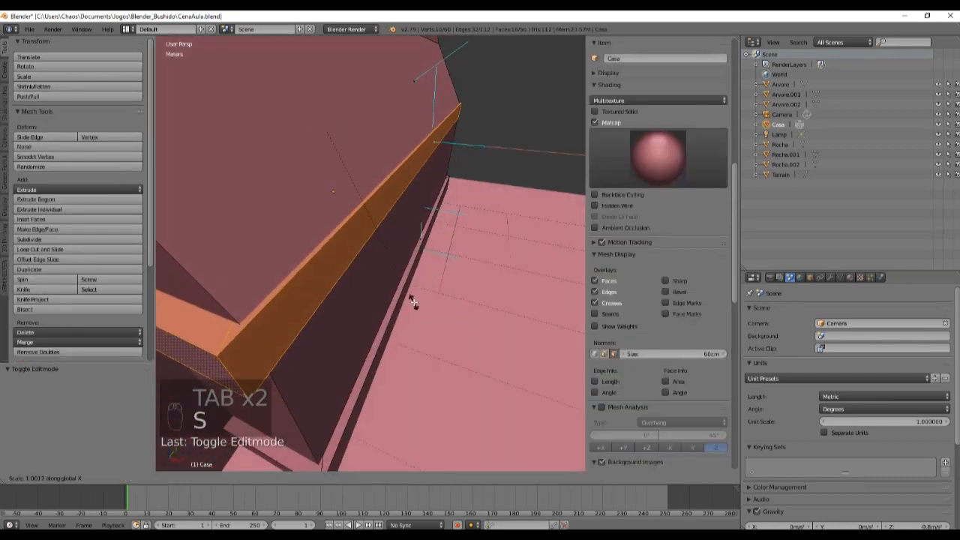
left_click(418, 304)
middle_click_drag(418, 304, 455, 322)
key("s")
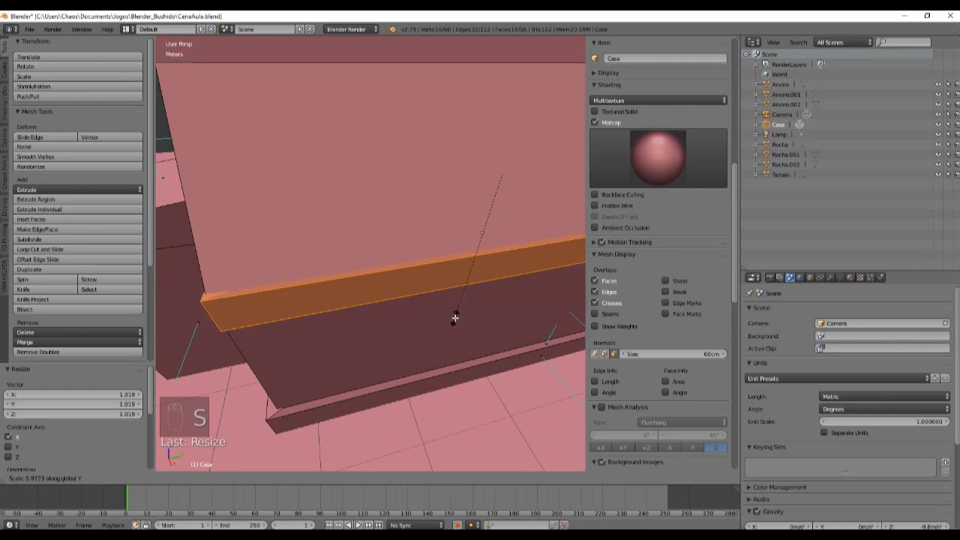
left_click(450, 322)
middle_click_drag(446, 325, 469, 326)
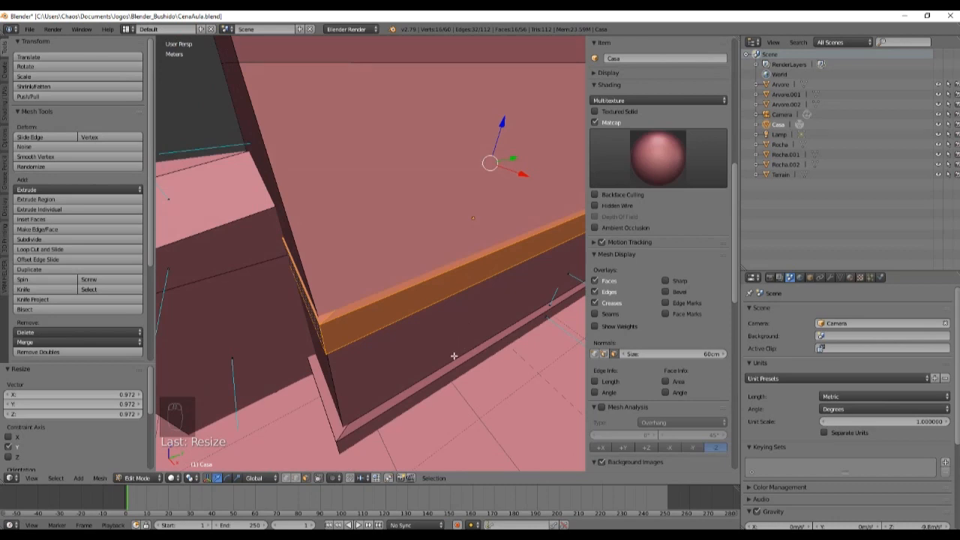
Compare the house's trim bands with the reference picture in the right orthographic view.
key("KP_5")
key("KP_3")
scroll(369, 233, "down", 2)
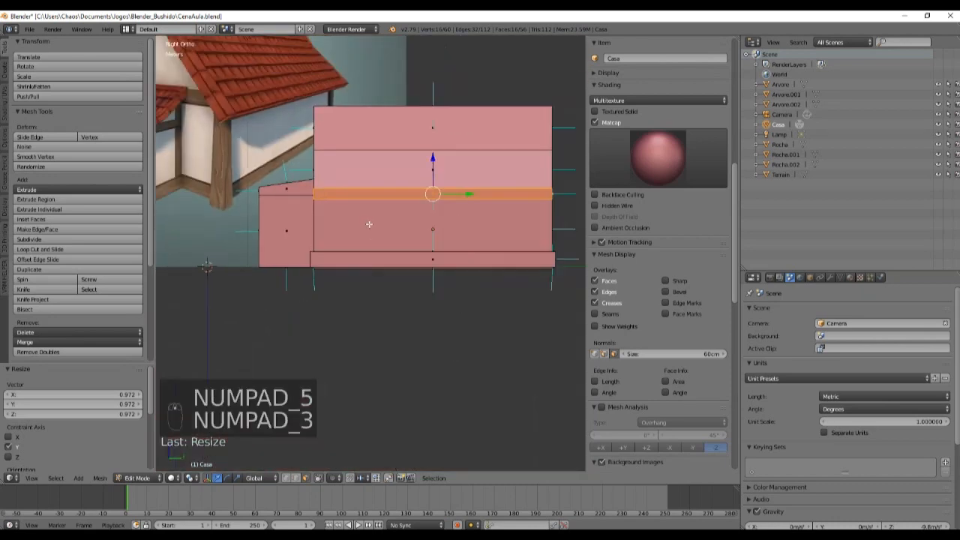
scroll(369, 225, "down", 2, "ctrl")
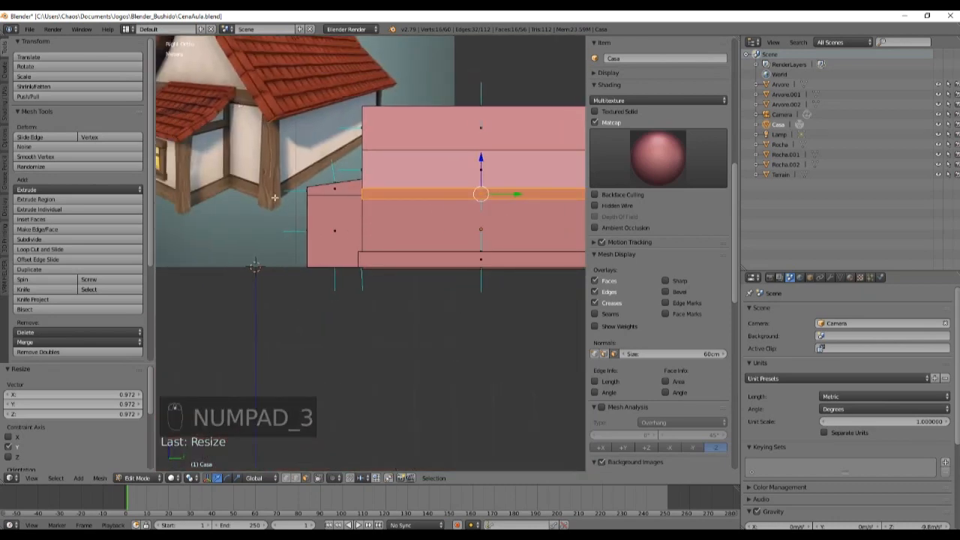
Select the whole base trim band and scale it along Y by about 0.979 to bring it closer to the walls.
middle_click_drag(378, 248, 295, 305)
middle_click_drag(495, 300, 375, 305)
scroll(367, 304, "up", 4)
middle_click_drag(233, 257, 273, 275)
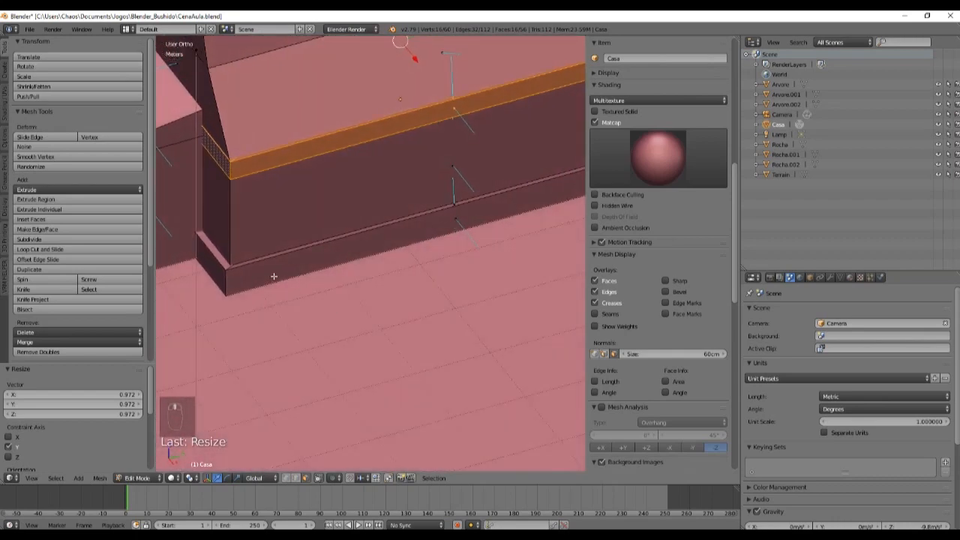
right_click(273, 276)
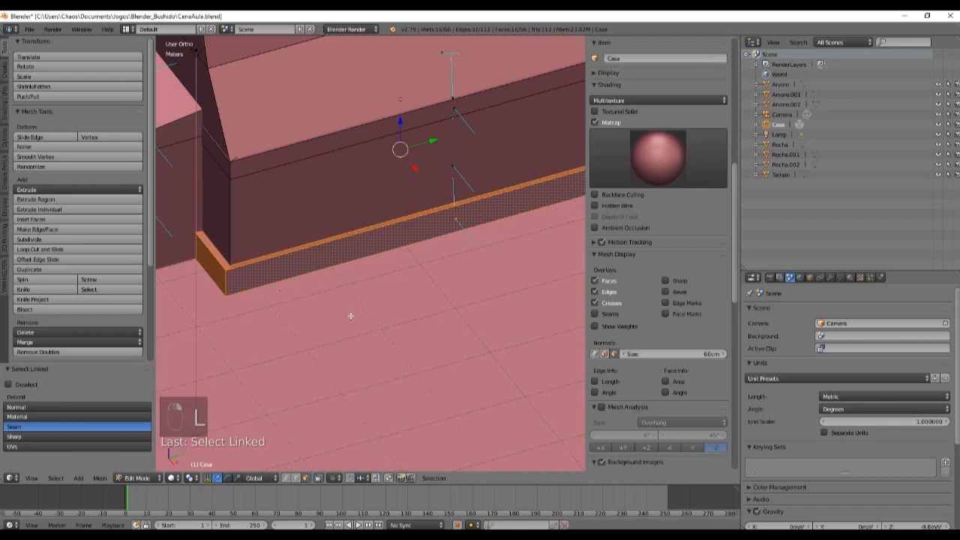
key("s")
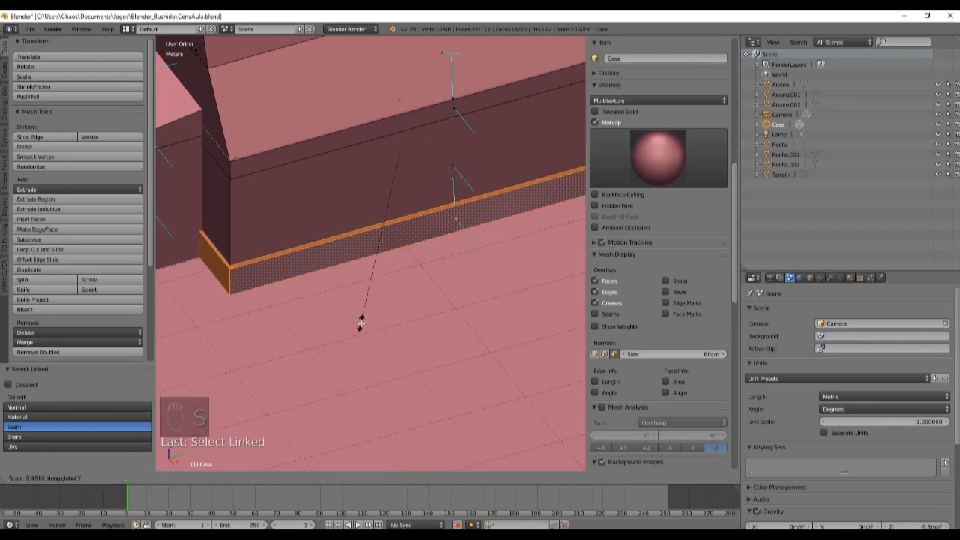
left_click(361, 323)
Scale the base trim band along X by about 0.979 to bring it closer to the side walls.
middle_click_drag(360, 324, 426, 350)
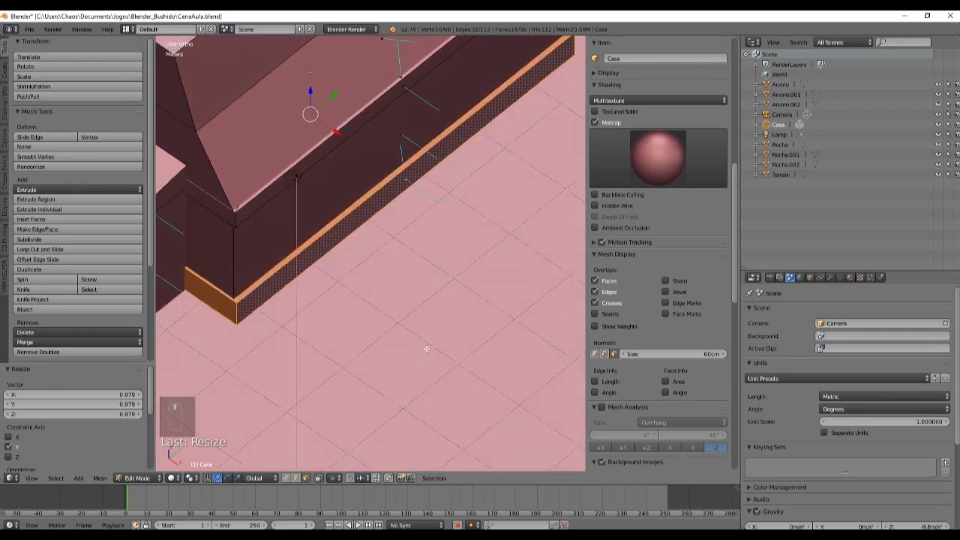
key("s")
key("x")
left_click(423, 345)
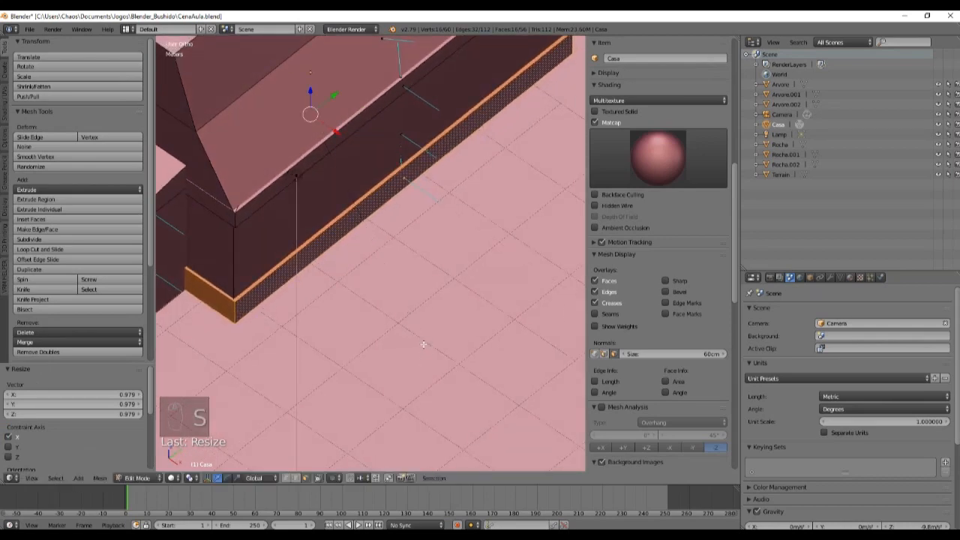
View the whole house in Object Mode and compare its shape and trim with the reference picture in the right orthographic view.
middle_click_drag(423, 344, 450, 275)
key("Tab")
key("KP_5")
scroll(426, 363, "down", 4)
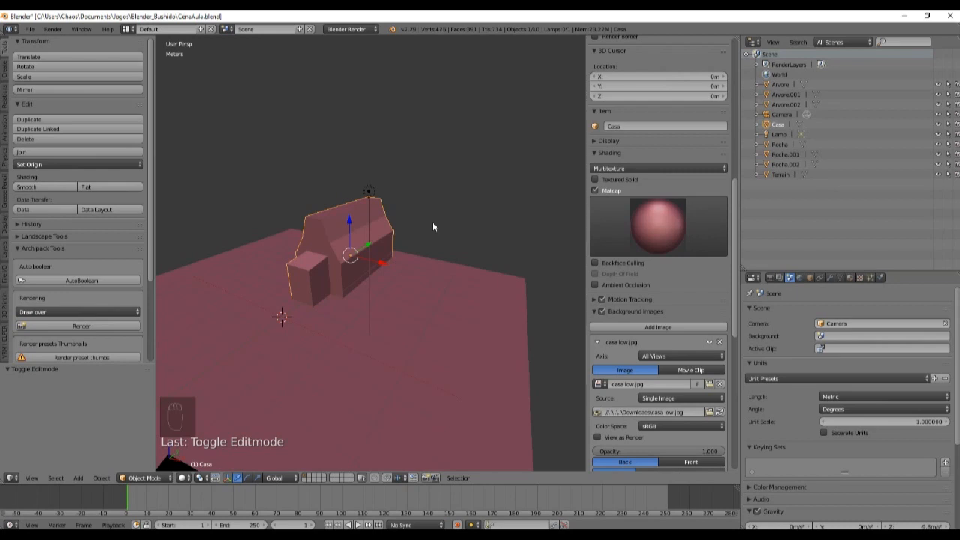
scroll(432, 223, "up", 4)
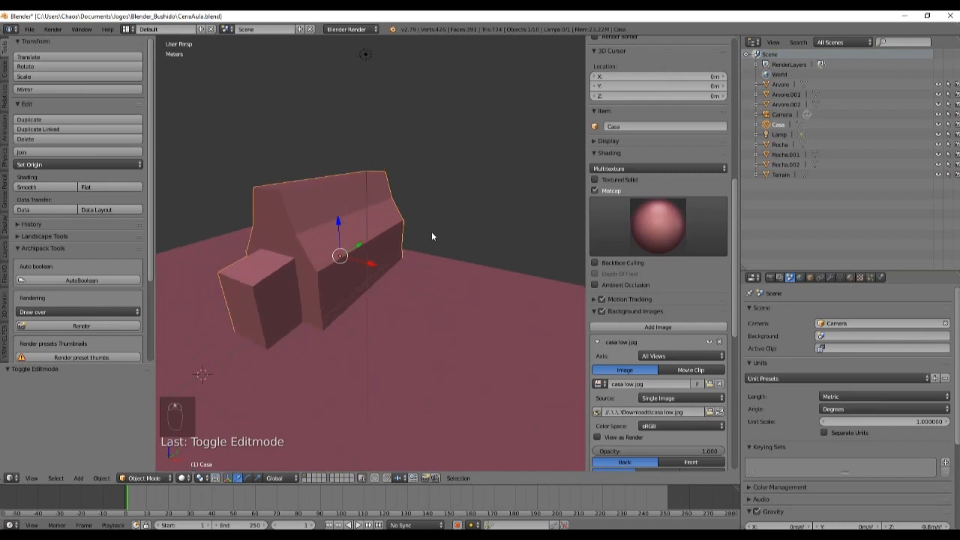
middle_click_drag(431, 231, 369, 228)
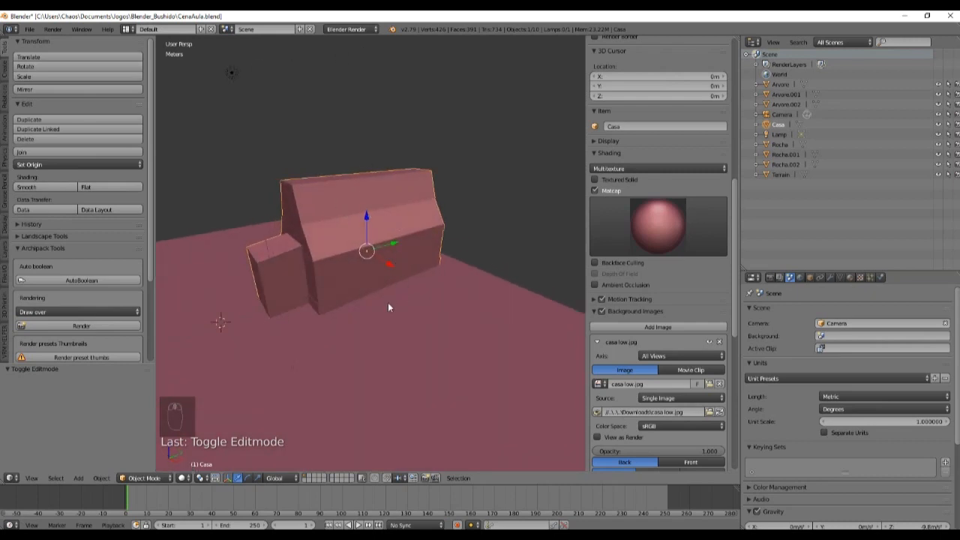
key("KP_5")
key("KP_3")
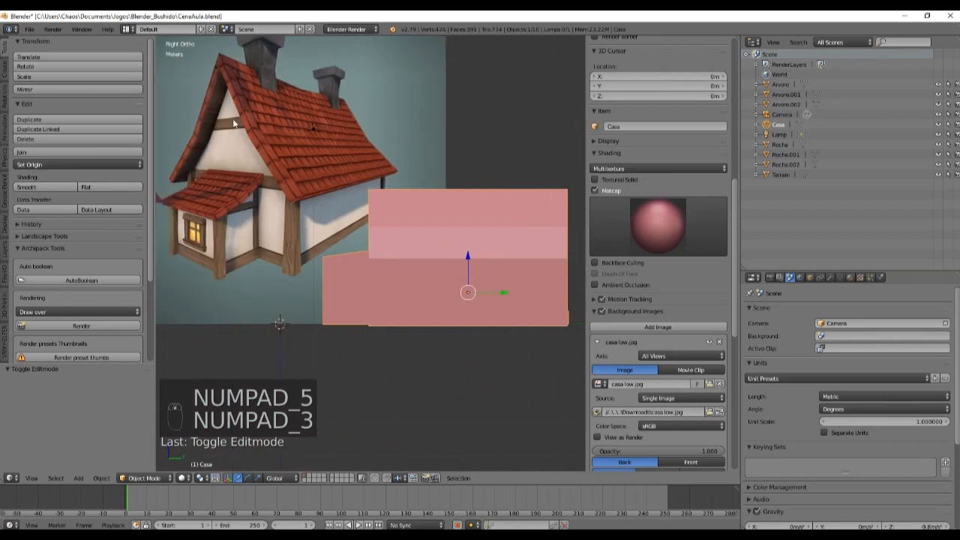
middle_click_drag(392, 232, 453, 243)
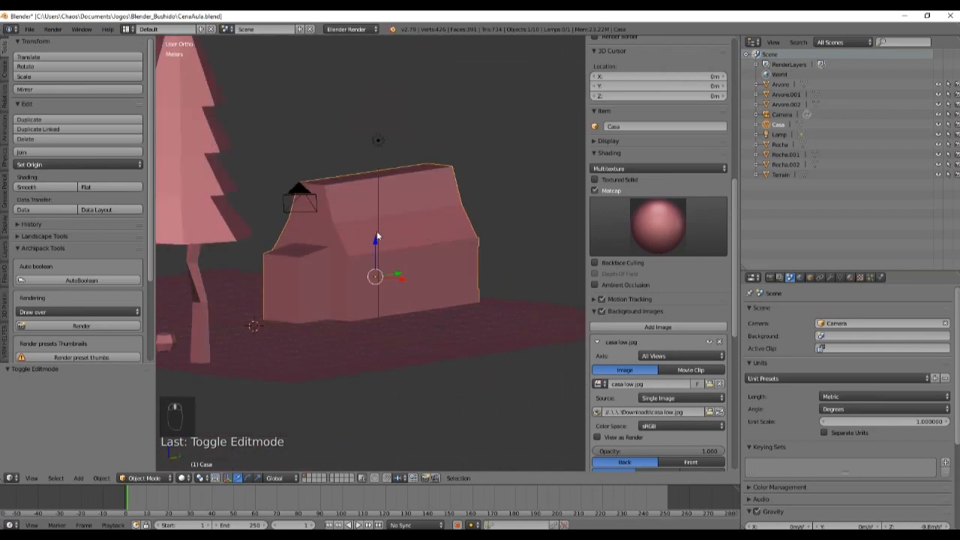
middle_click_drag(376, 231, 396, 302)
Select the whole upper trim band in Edit Mode, duplicate it and raise the copy about 1.07 m along Z.
key("Tab")
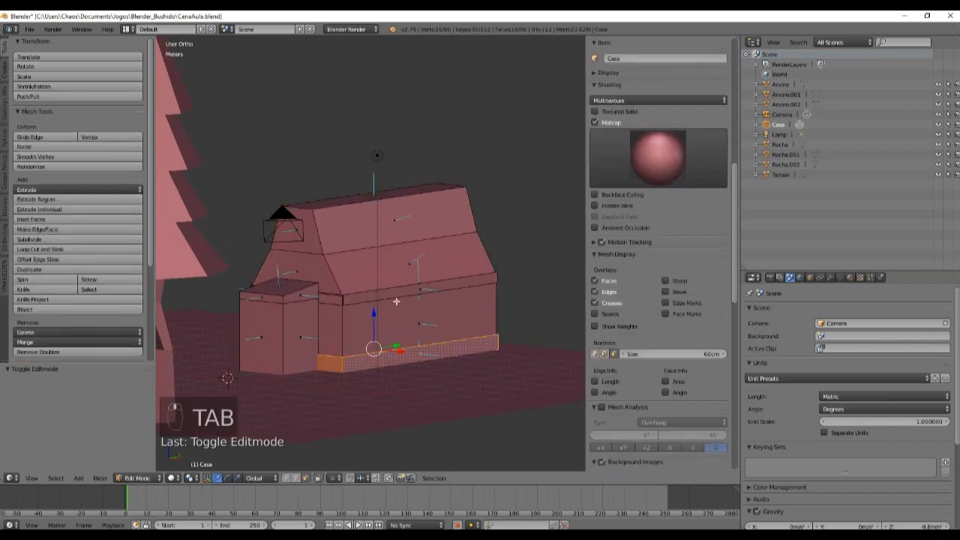
key("KP_5")
scroll(361, 317, "up", 4)
right_click(339, 347)
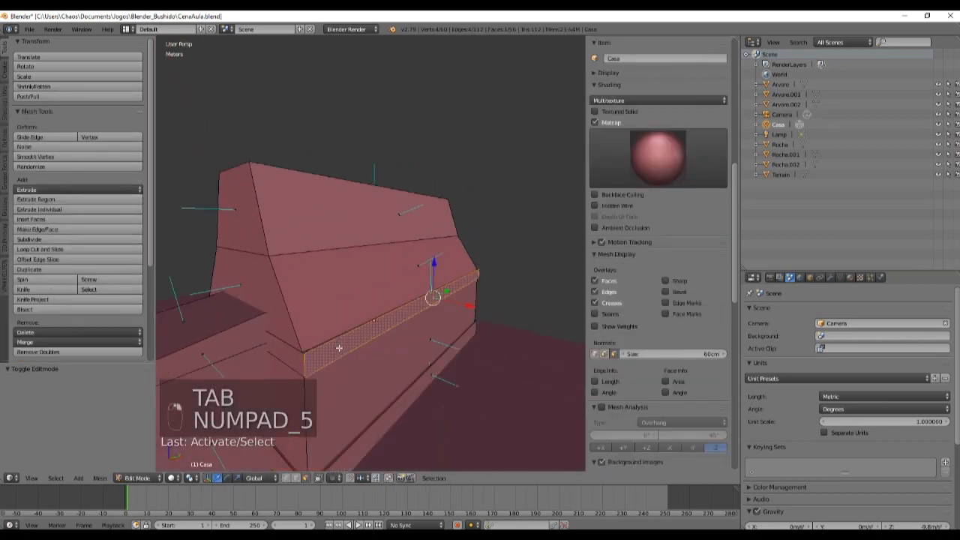
key("l")
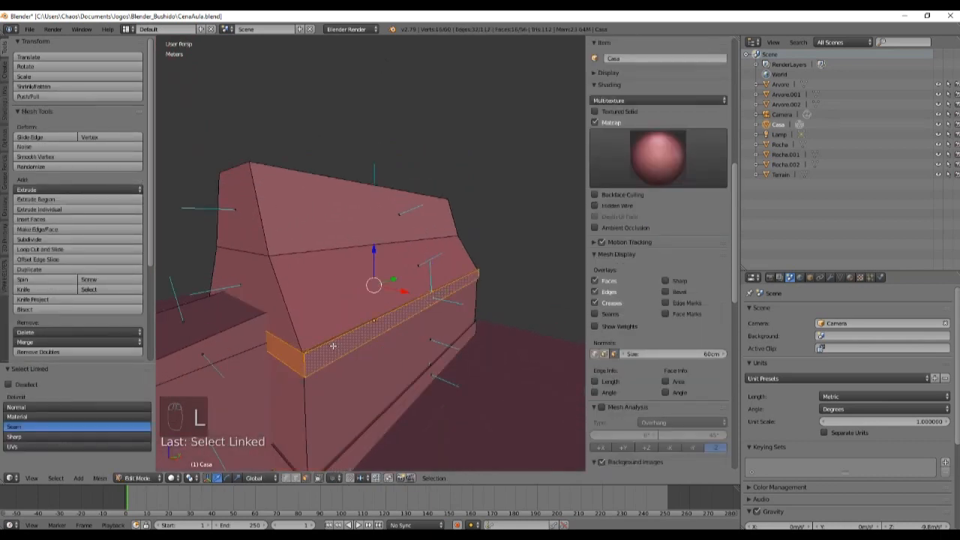
key("shift+s")
left_click(334, 348)
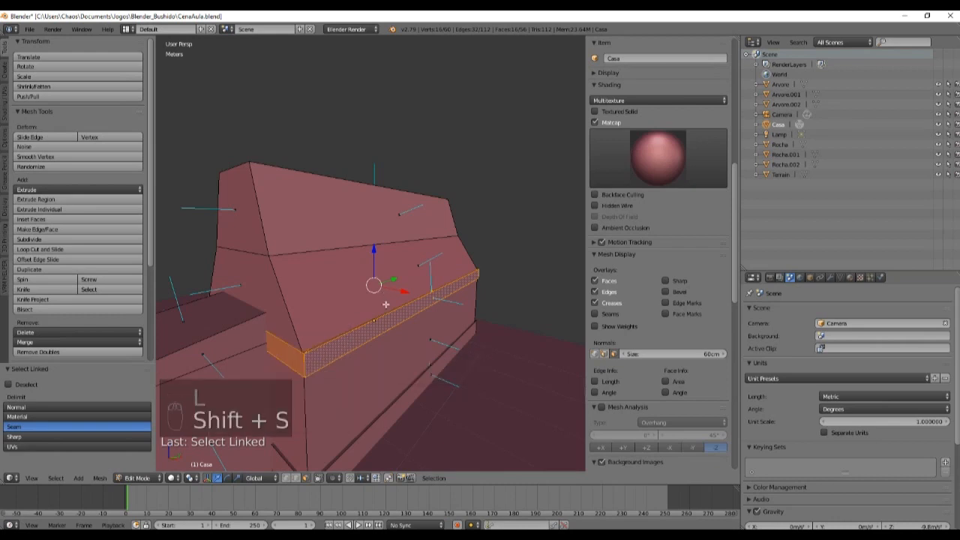
key("shift+d")
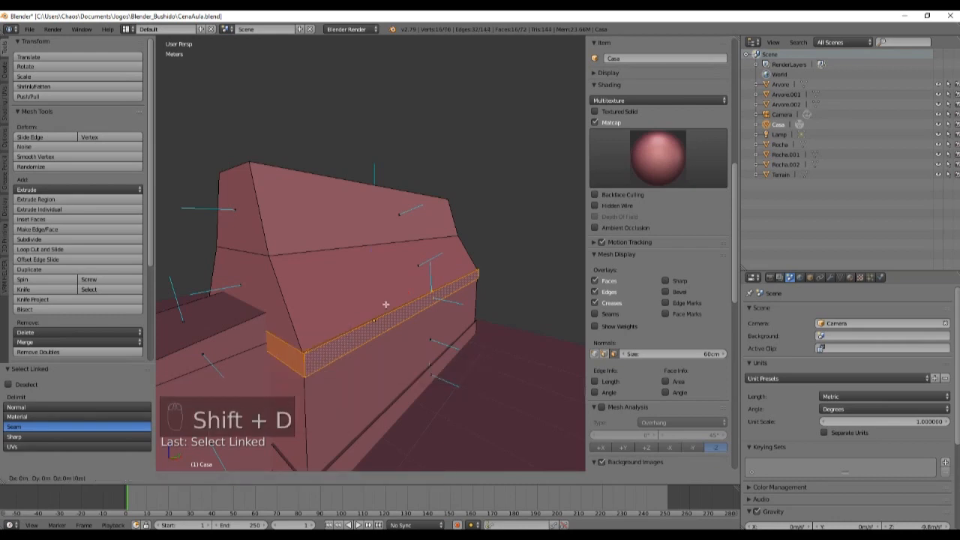
key("z")
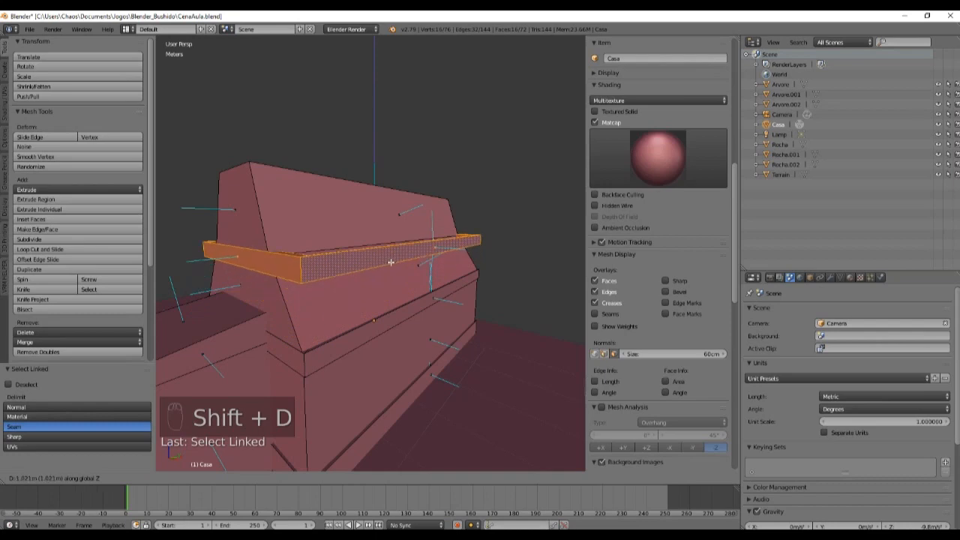
left_click(391, 259)
Raise the duplicated band about another 3.35 cm along Z around the roof's slope break.
middle_click_drag(391, 259, 417, 348)
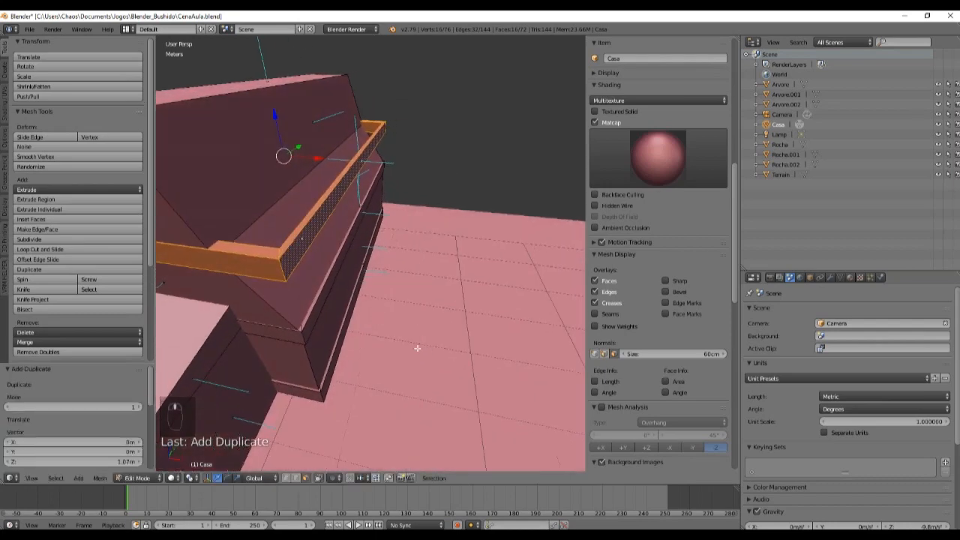
middle_click_drag(319, 308, 392, 203)
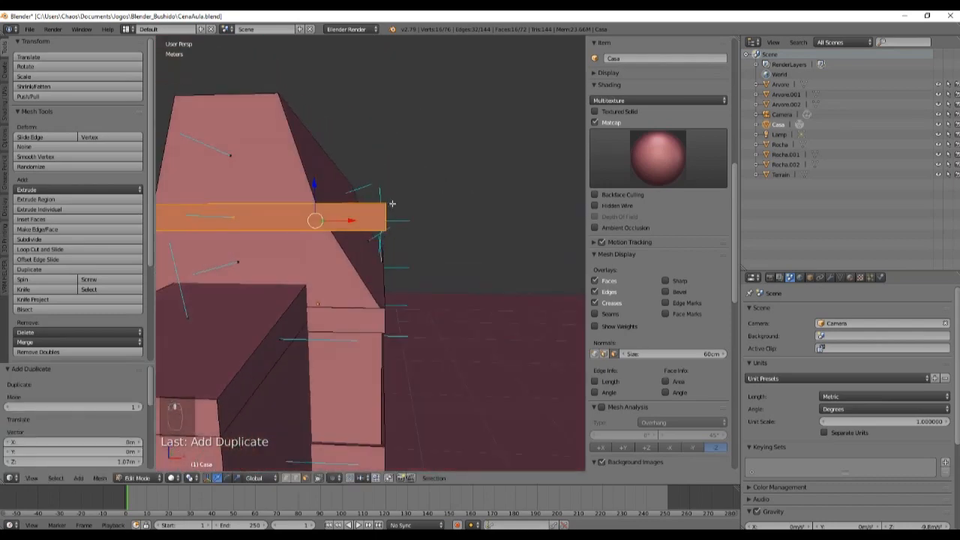
key("g")
key("z")
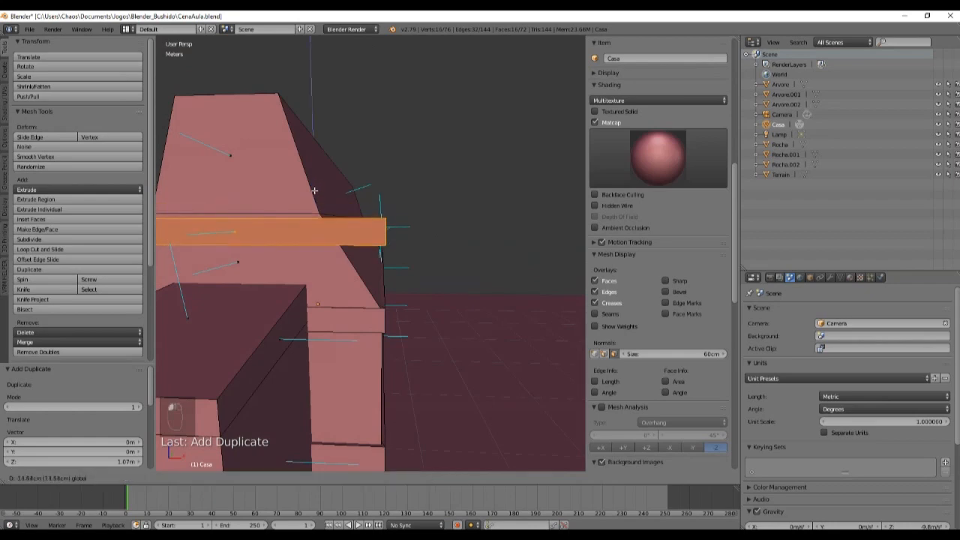
left_click(315, 182)
Examine how the duplicated band sits around the roof in wireframe and solid shading.
key("z")
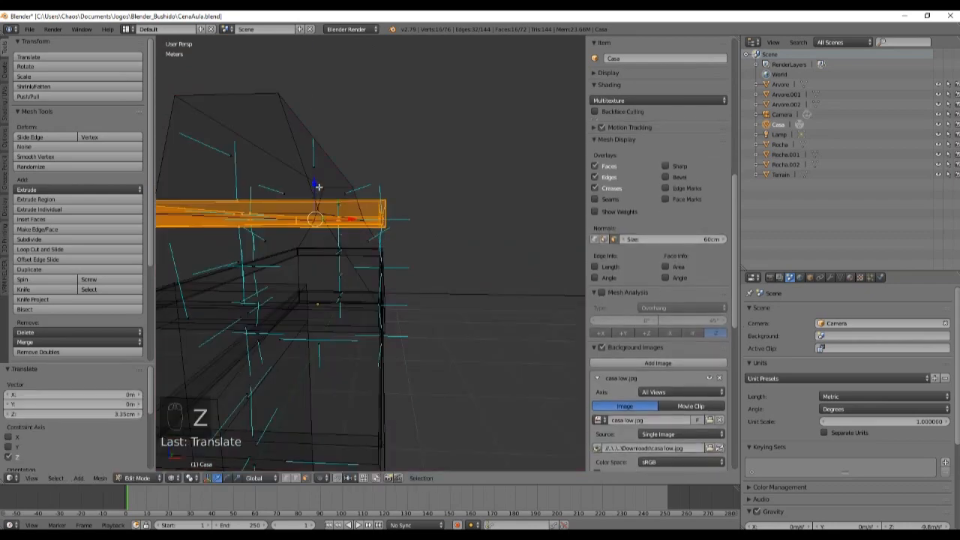
mouse_move(318, 184)
middle_mouse_down()
mouse_move(330, 214)
mouse_move(397, 218)
mouse_move(422, 194)
middle_mouse_up()
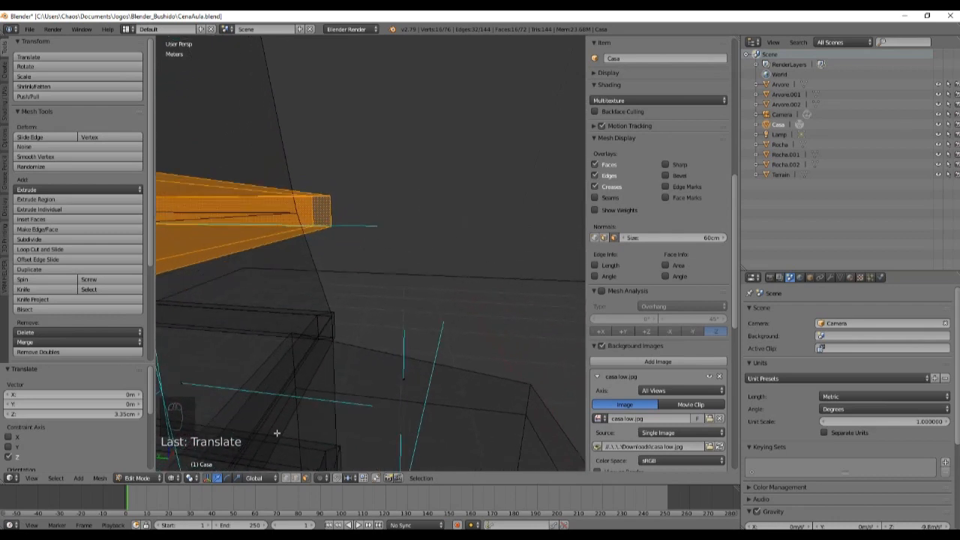
left_click(171, 481)
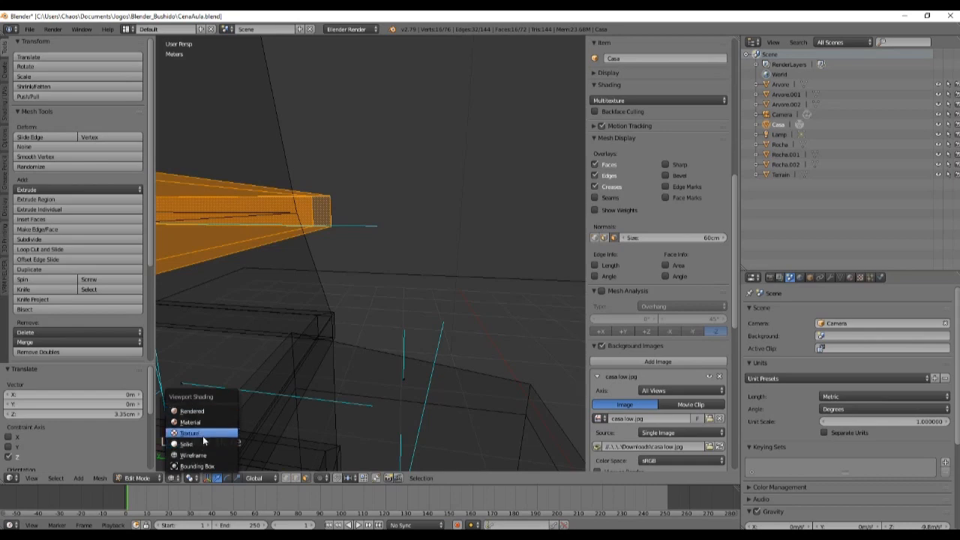
left_click(196, 444)
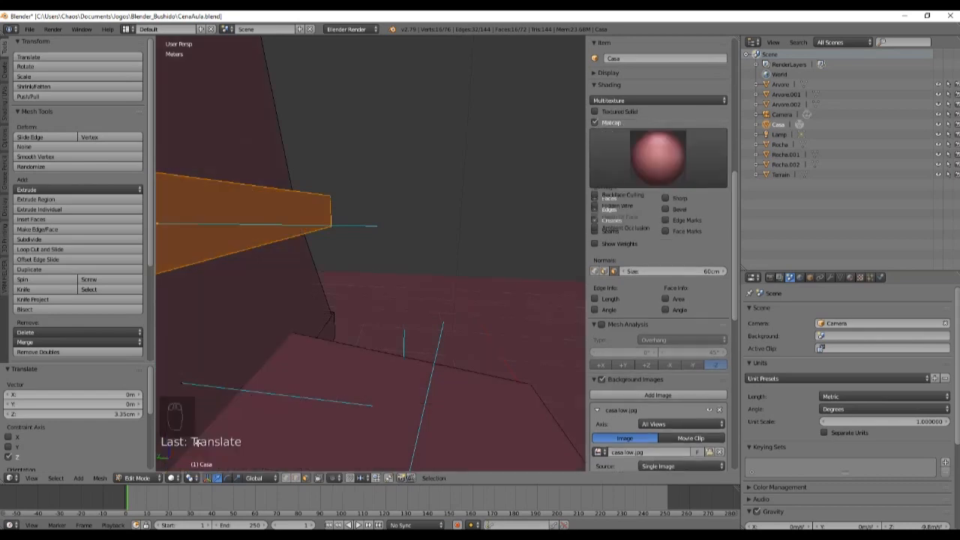
middle_click_drag(408, 270, 342, 281)
key("z")
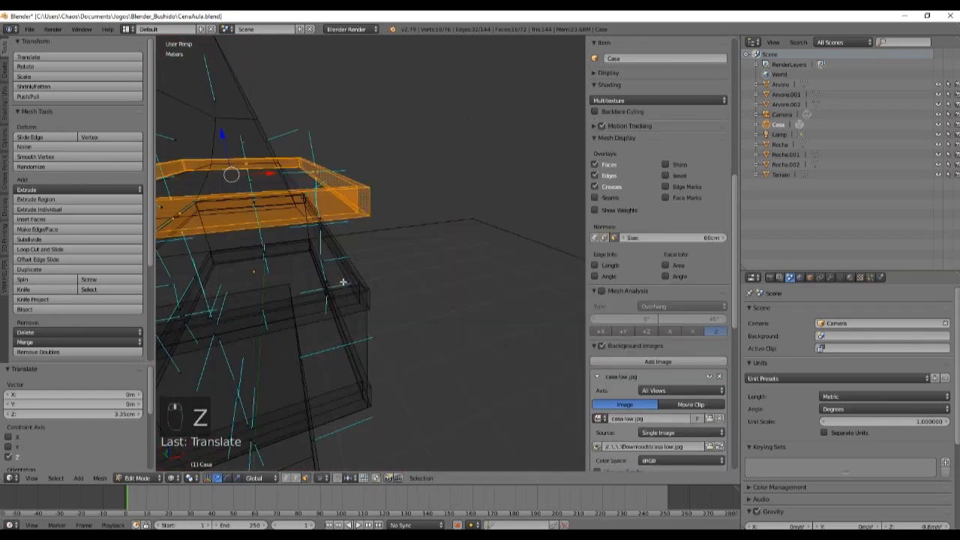
key("z")
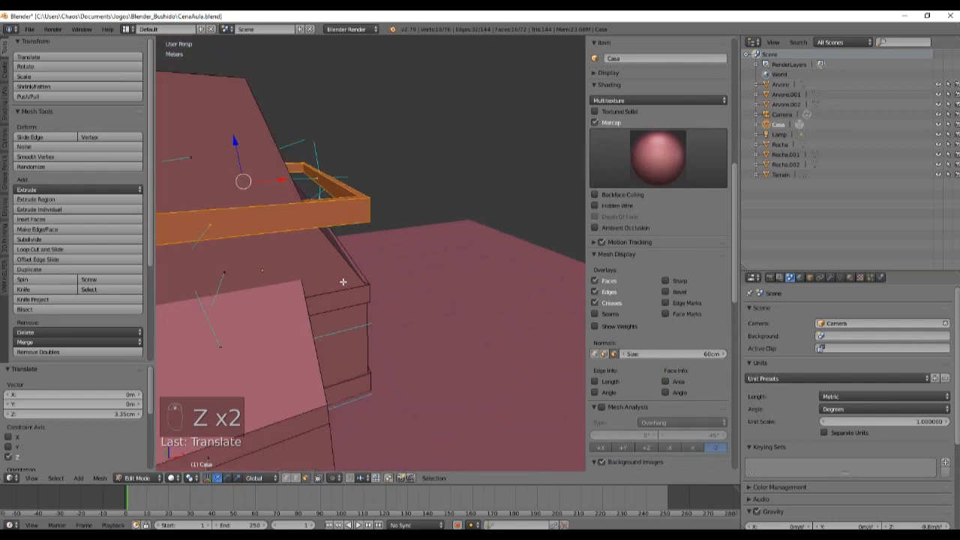
middle_click_drag(343, 281, 350, 316)
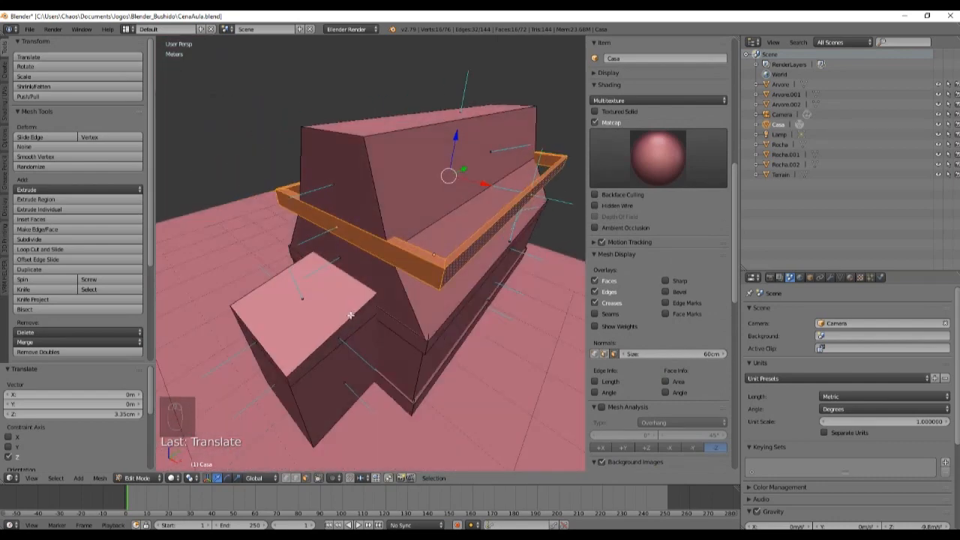
Scale the duplicated band along X by about 0.578 to bring it in to the roof slopes.
middle_click_drag(432, 304, 399, 358)
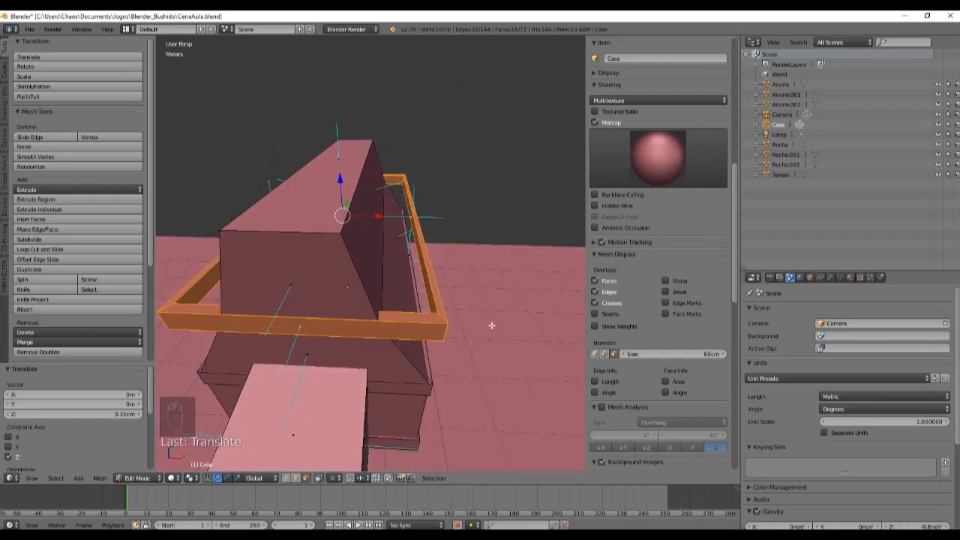
key("s")
key("x")
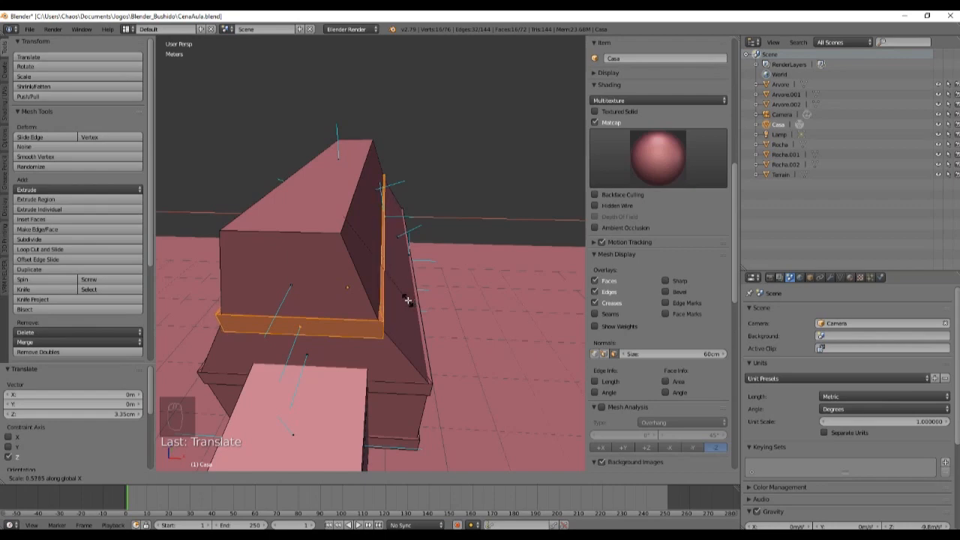
left_click(408, 300)
Widen the roof-level band along X by about 1.131 so it stands out from the roof slopes.
middle_click_drag(407, 301, 325, 268)
middle_click_drag(353, 388, 383, 298)
scroll(383, 305, "up", 2)
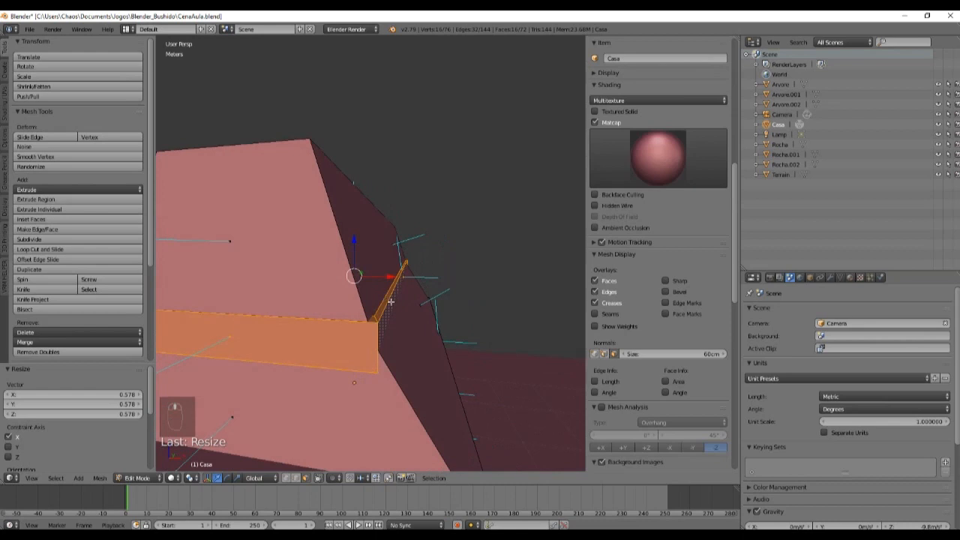
scroll(391, 301, "down", 2)
key("s")
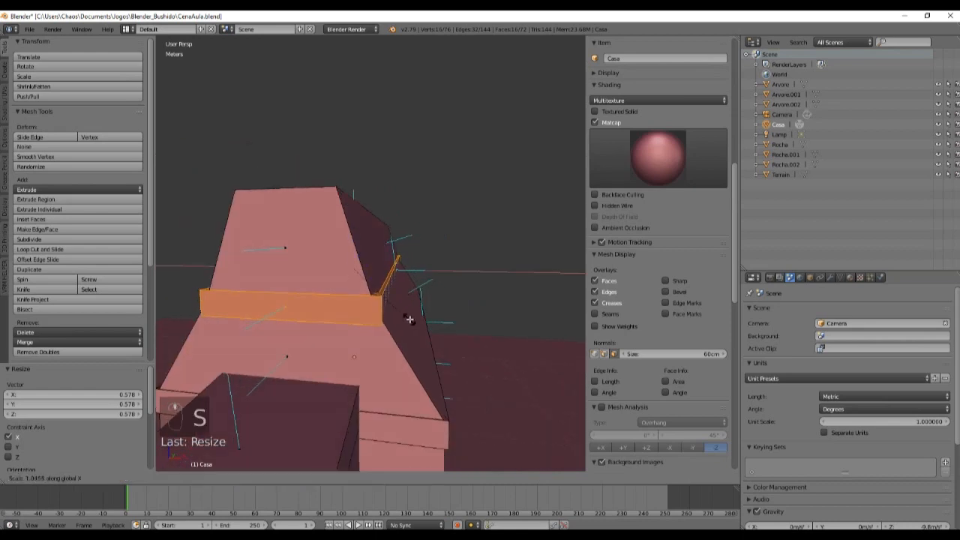
left_click(416, 320)
middle_click_drag(415, 322, 417, 348)
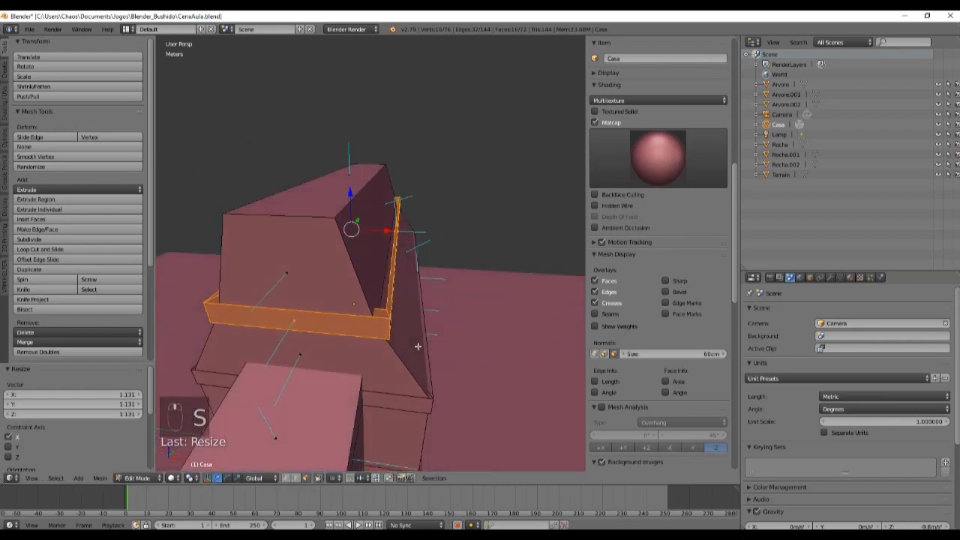
Select the top faces on both long sides of the roof-level band and scale them along X by about 0.837.
scroll(407, 332, "up", 3)
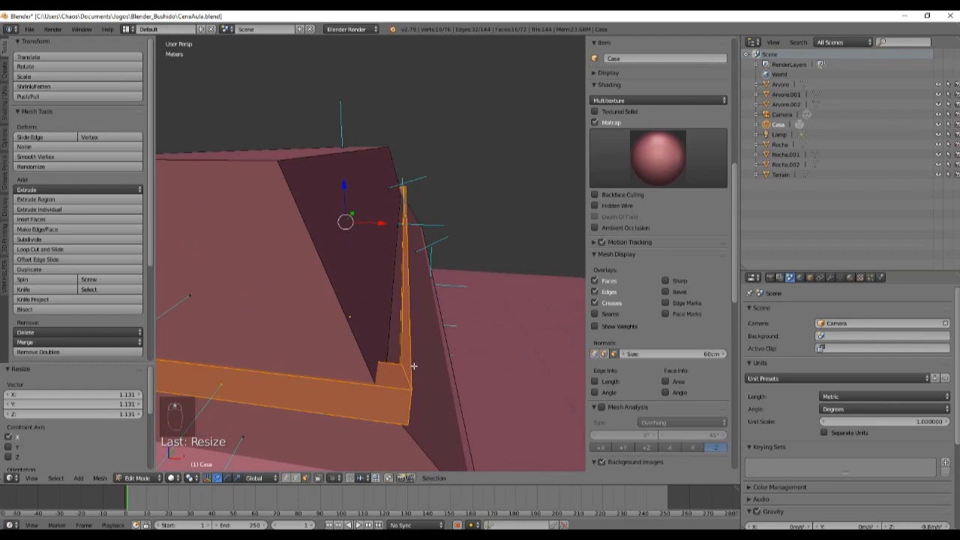
right_click(412, 361)
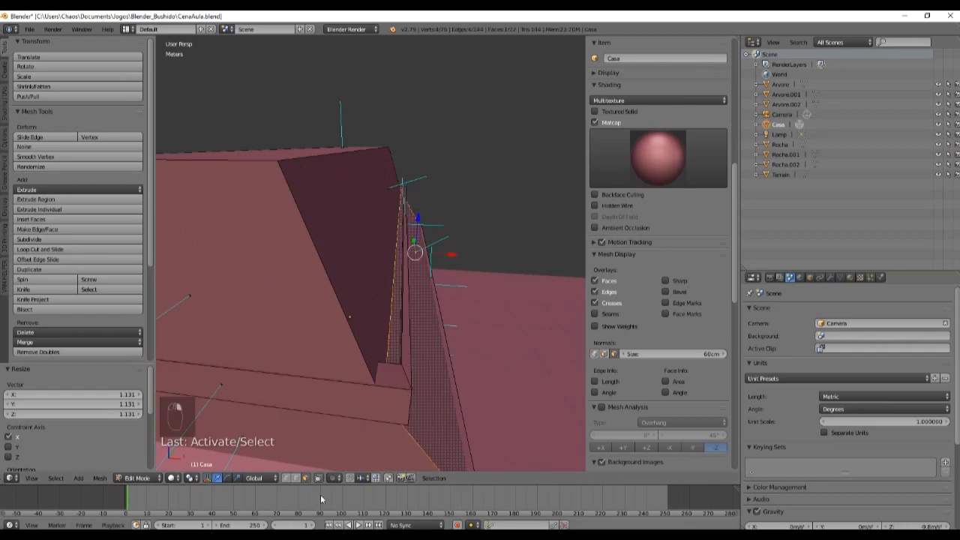
right_click(406, 343)
middle_click_drag(333, 370, 434, 361)
middle_click_drag(300, 330, 483, 338)
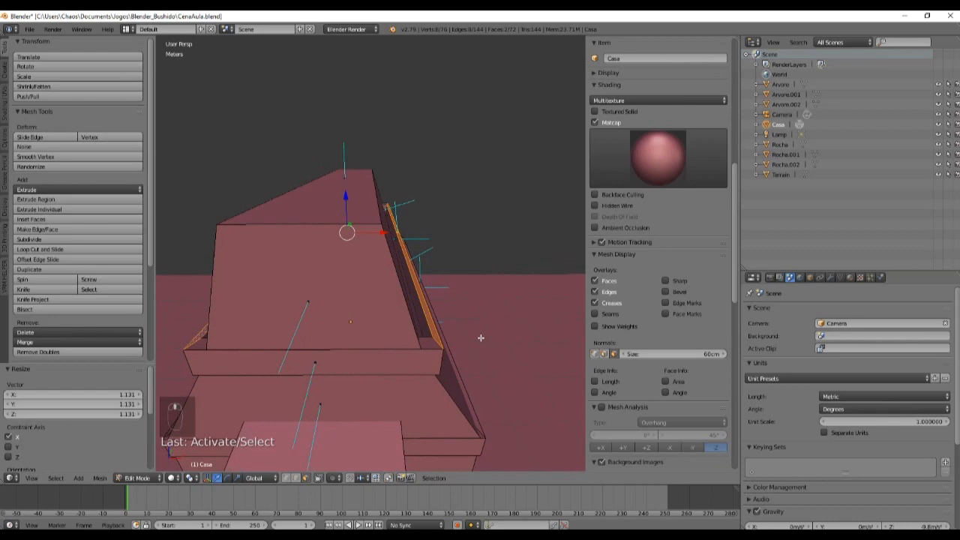
key("s")
key("x")
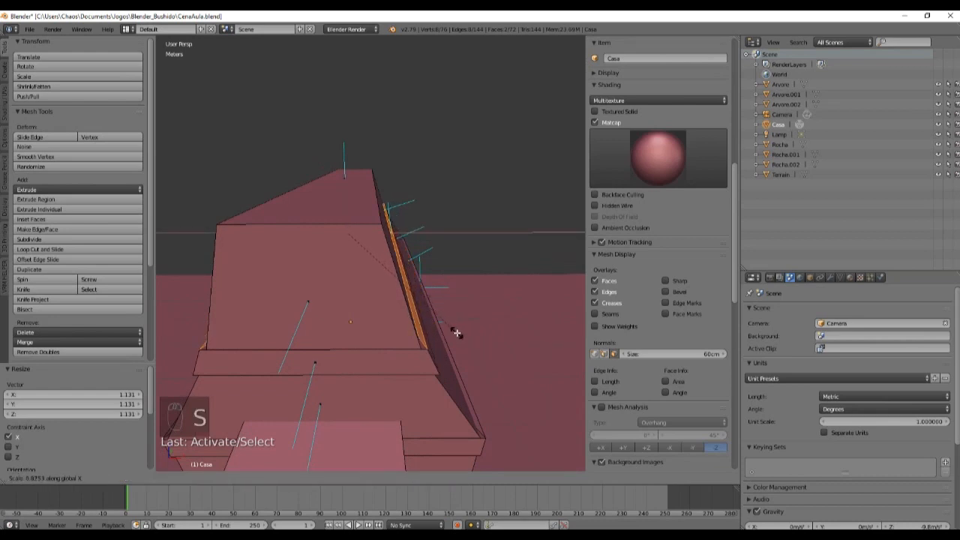
left_click(448, 332)
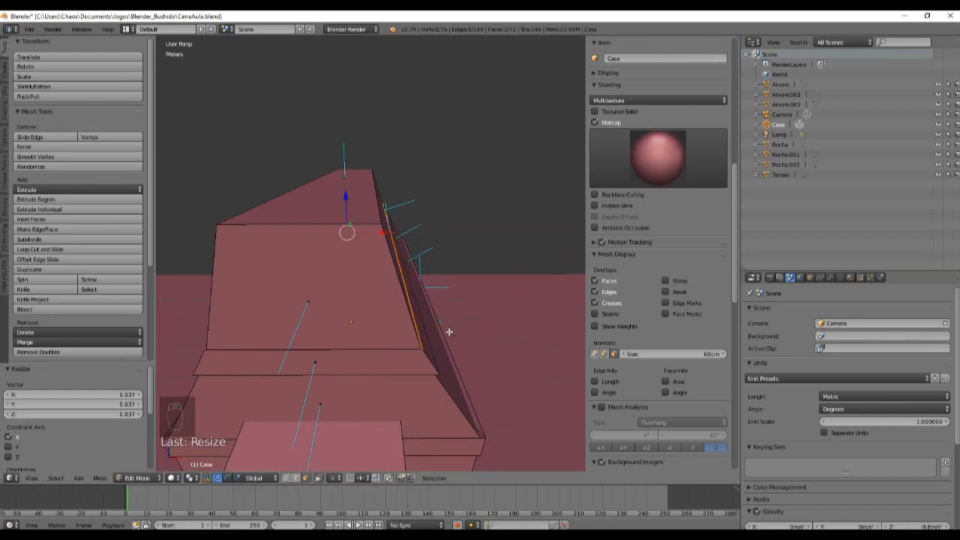
Widen the roof-level band's top side faces slightly along X by about 1.02 and return to Object Mode.
middle_click_drag(470, 352, 426, 345)
key("s")
key("x")
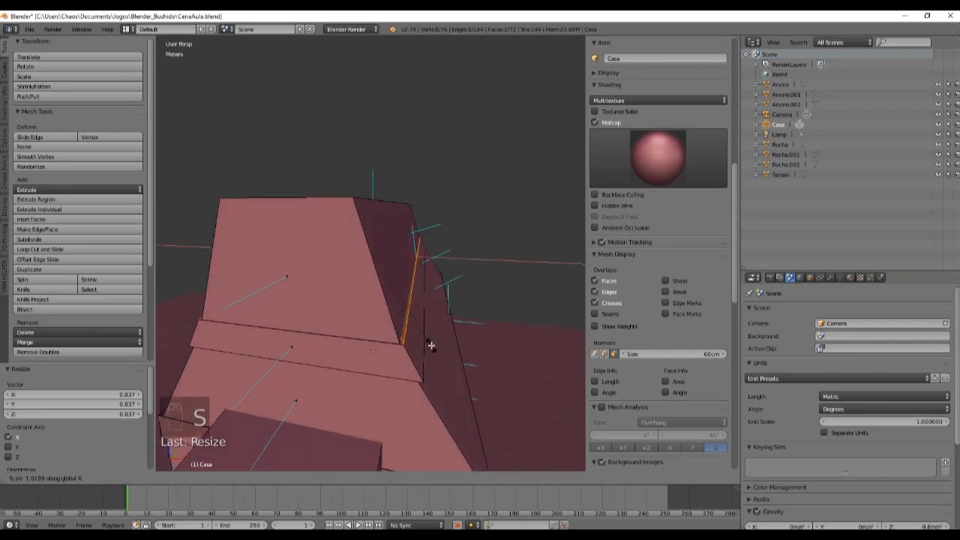
left_click(432, 346)
mouse_move(433, 347)
middle_mouse_down()
mouse_move(353, 336)
mouse_move(355, 352)
mouse_move(445, 347)
middle_mouse_up()
key("Tab")
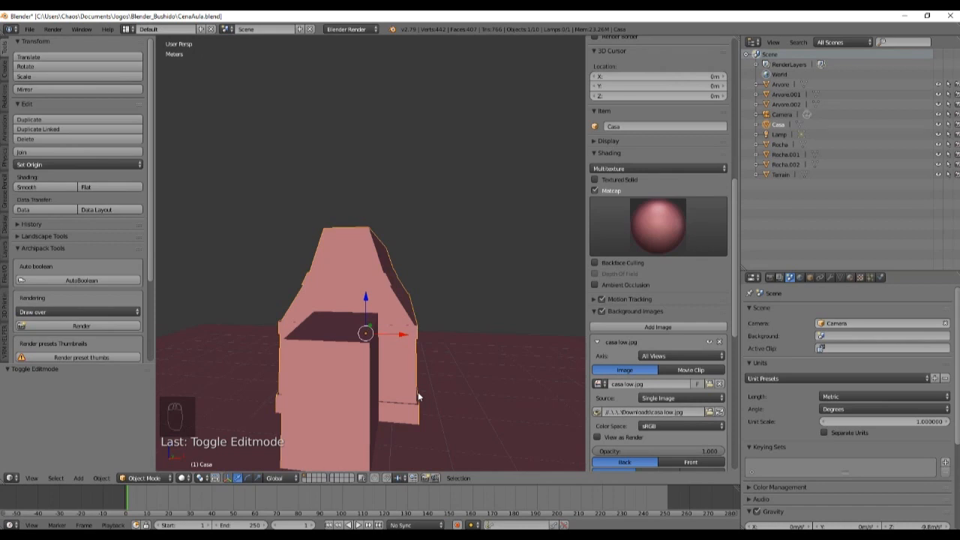
Select the whole linked upper-wall band and raise it along Z to the foot of the roof slopes.
middle_click_drag(480, 394, 420, 306)
key("Tab")
scroll(480, 392, "up", 3)
scroll(431, 300, "down", 2)
right_click(401, 299)
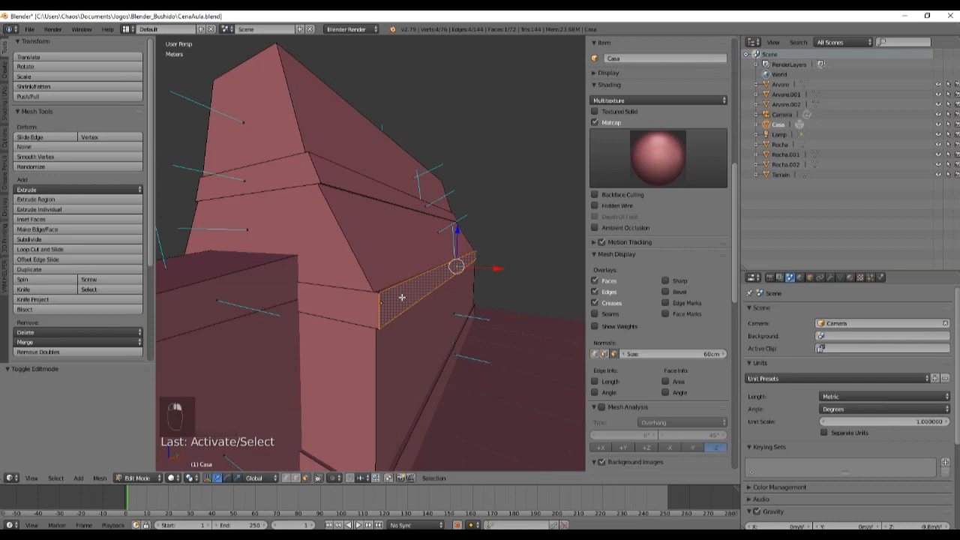
key("l")
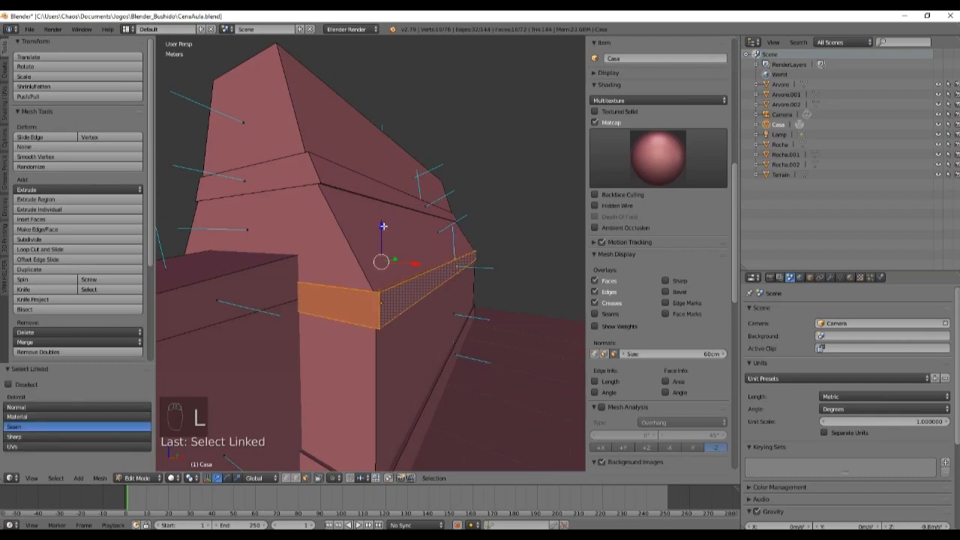
key("g")
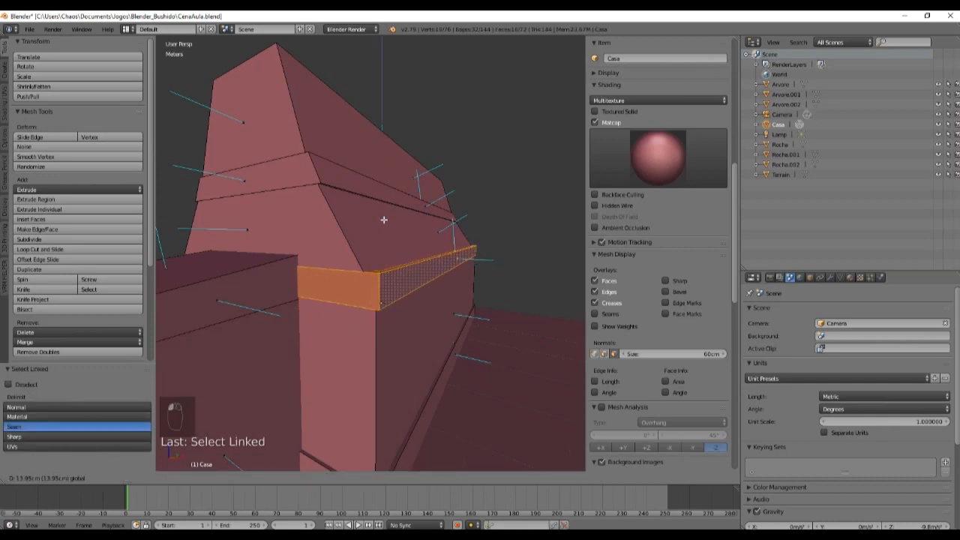
key("z")
left_click(383, 220)
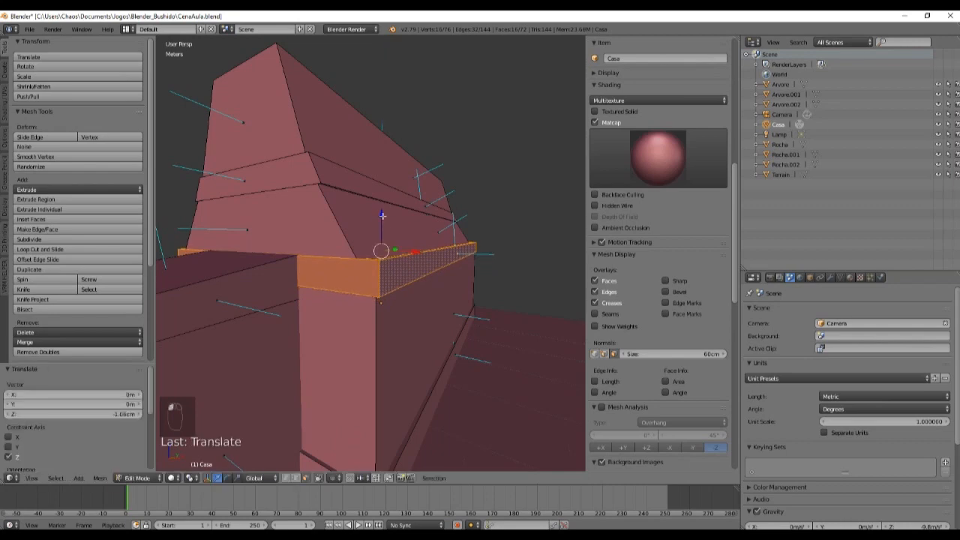
Use wireframe to raise the upper-wall band about 4.16 cm along Z, then restore solid shading.
key("z")
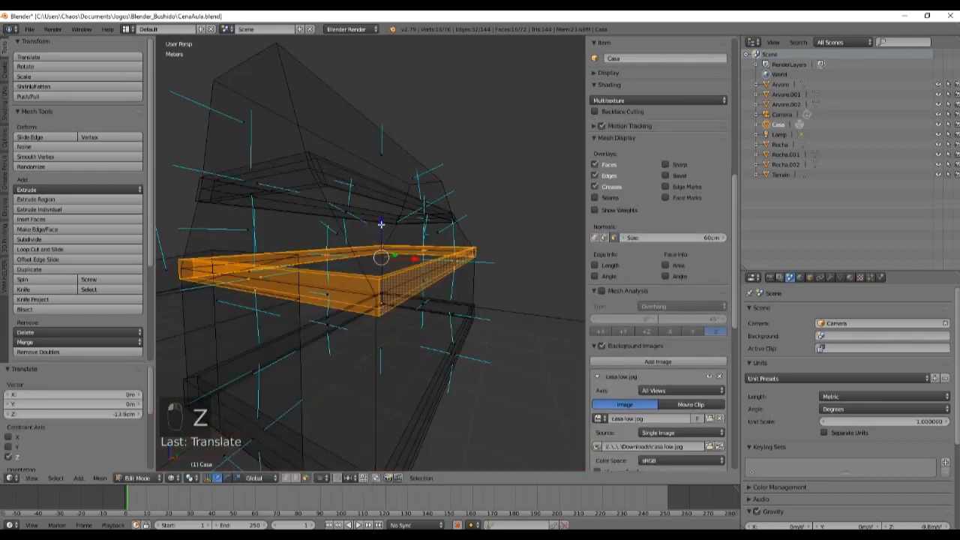
middle_click_drag(381, 224, 407, 215)
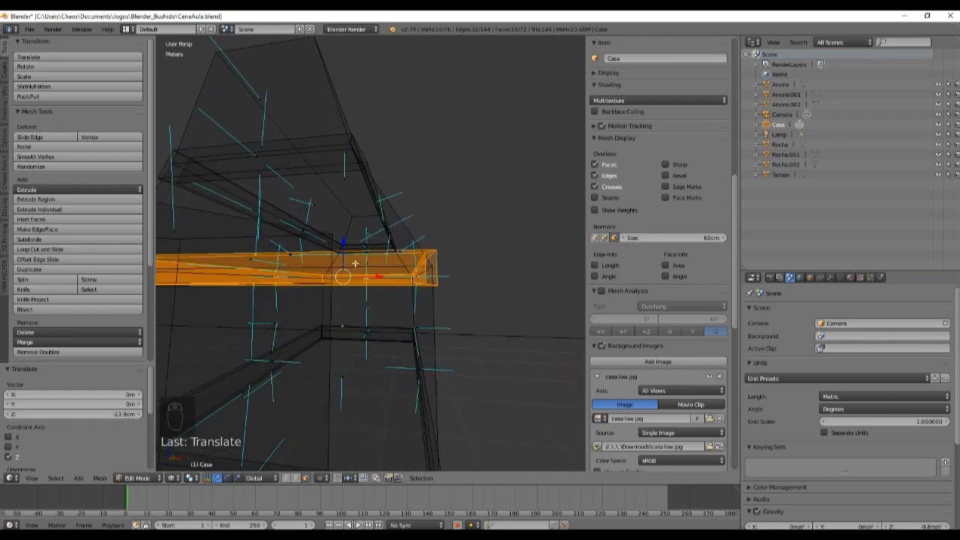
left_click_drag(345, 240, 345, 238)
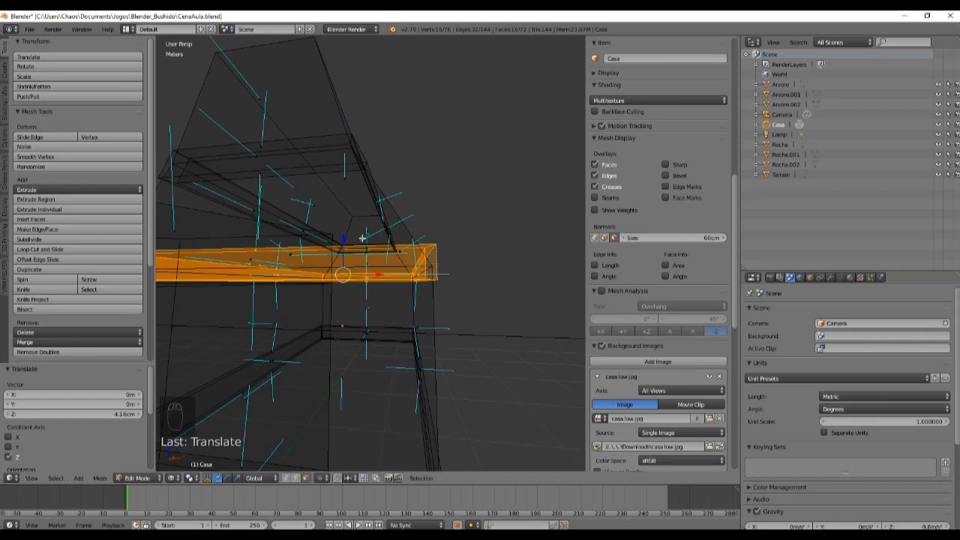
key("z")
mouse_move(425, 255)
middle_mouse_down()
mouse_move(483, 290)
mouse_move(483, 319)
mouse_move(508, 322)
mouse_move(511, 311)
mouse_move(390, 301)
middle_mouse_up()
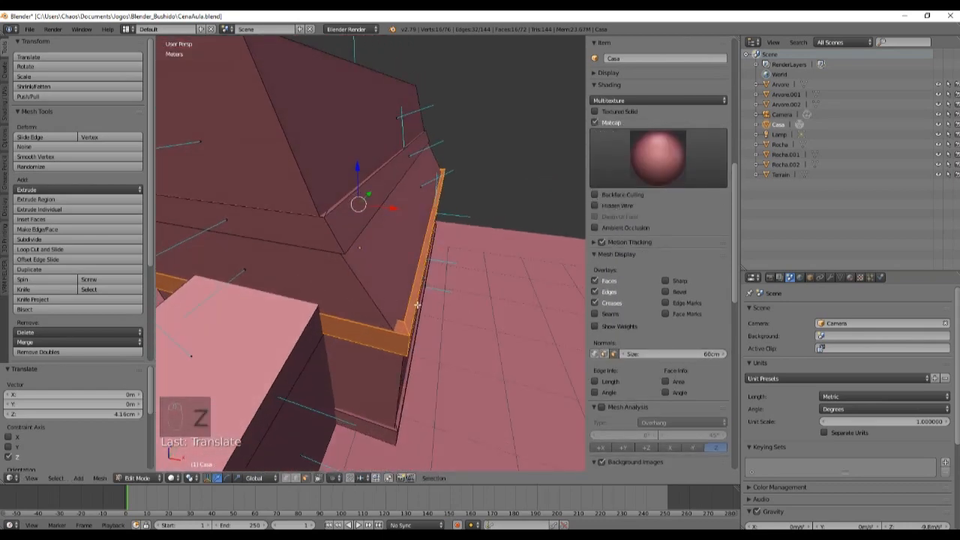
Select the top faces on both long sides of the upper-wall band.
right_click(417, 305)
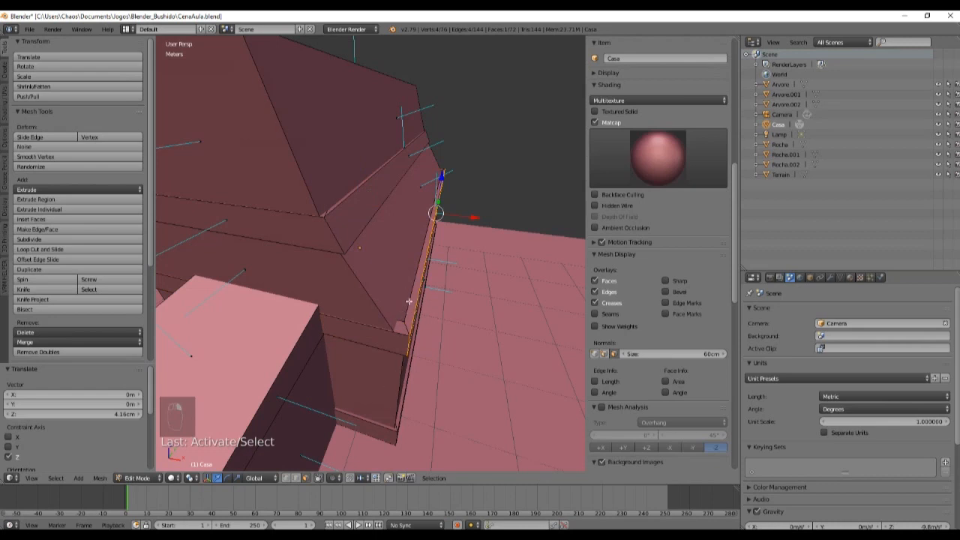
middle_click_drag(409, 301, 489, 313)
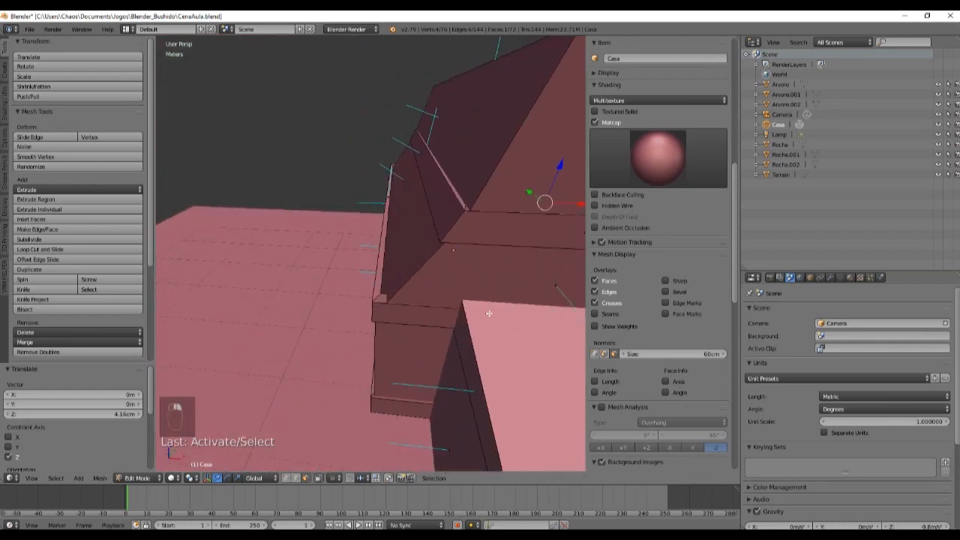
middle_click_drag(380, 276, 240, 279)
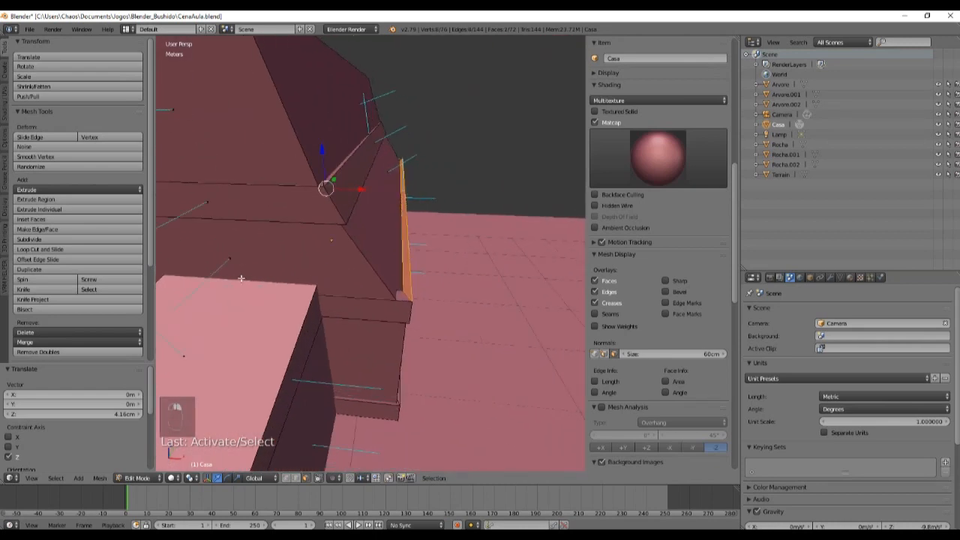
key("s")
key("x")
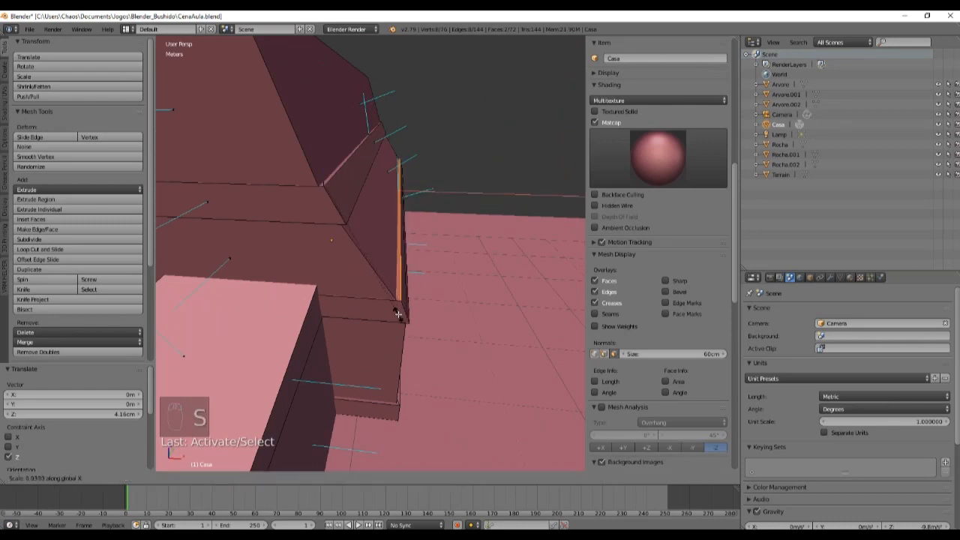
left_click(465, 337)
middle_click_drag(465, 336, 422, 332)
key("ctrl+z")
Scale the upper-wall band's top side faces along X by about 0.946 and its bottom side faces by about 1.011.
key("s")
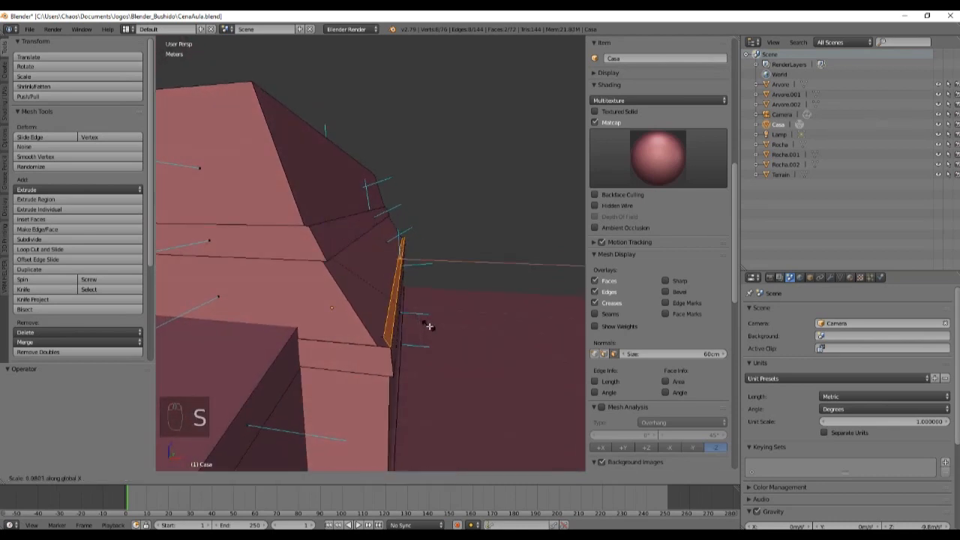
left_click(424, 324)
middle_click_drag(420, 328, 391, 269)
middle_click_drag(238, 300, 314, 310)
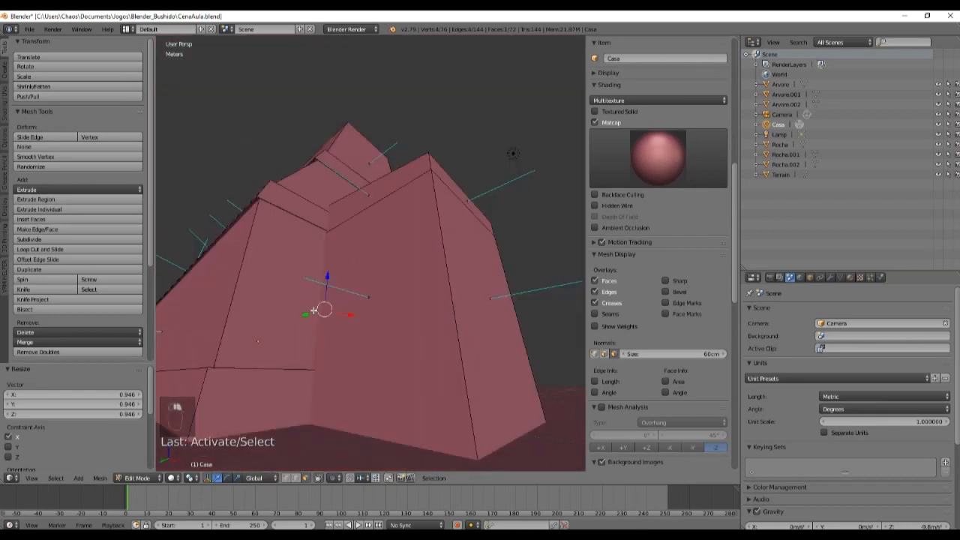
right_click(255, 201, "shift")
middle_click_drag(349, 287, 411, 342)
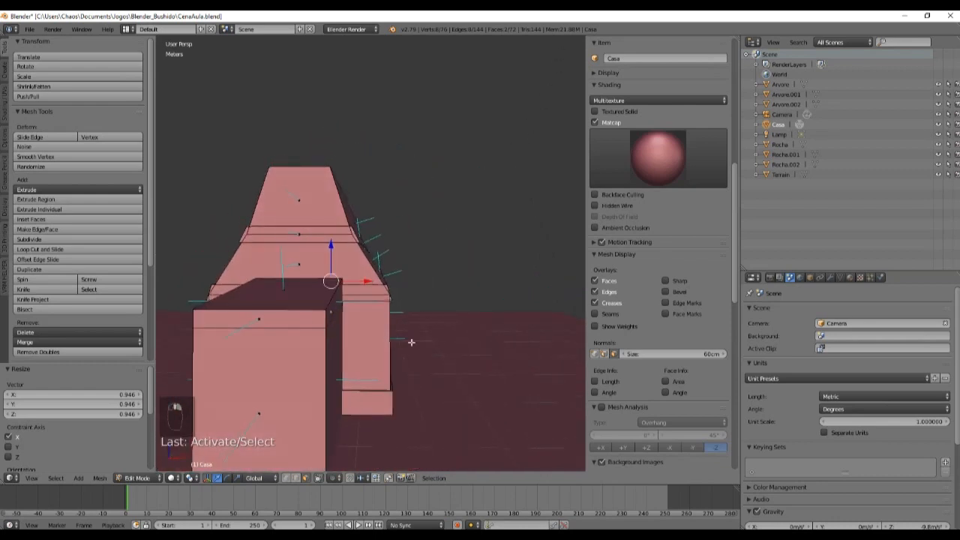
key("s")
key("x")
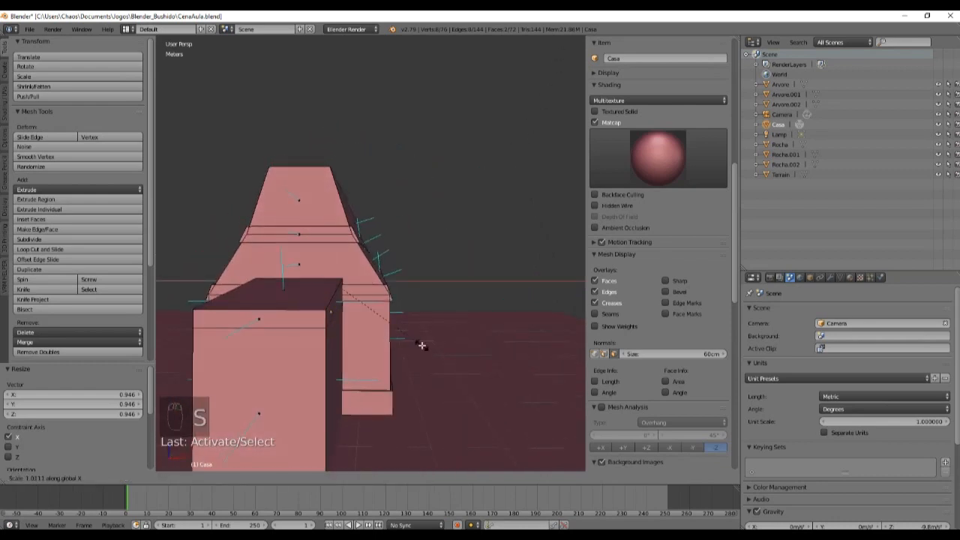
left_click(421, 345)
Examine the trim bands and the whole house from several sides in Object Mode.
scroll(406, 330, "up", 3)
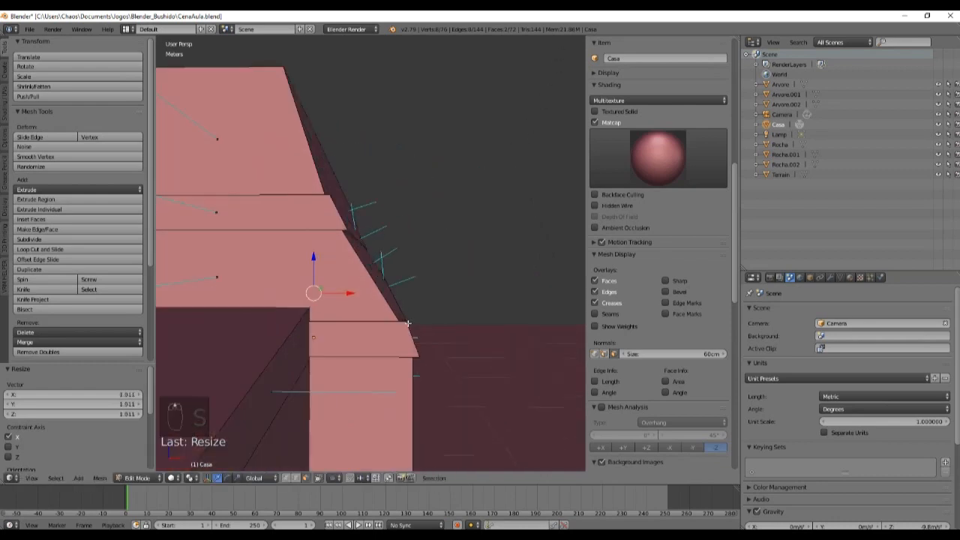
middle_click_drag(440, 355, 390, 276, "shift")
key("Tab")
scroll(412, 316, "down", 2)
middle_click_drag(318, 318, 432, 327)
scroll(239, 255, "down", 4)
middle_click_drag(239, 254, 414, 284)
middle_click_drag(306, 290, 252, 342)
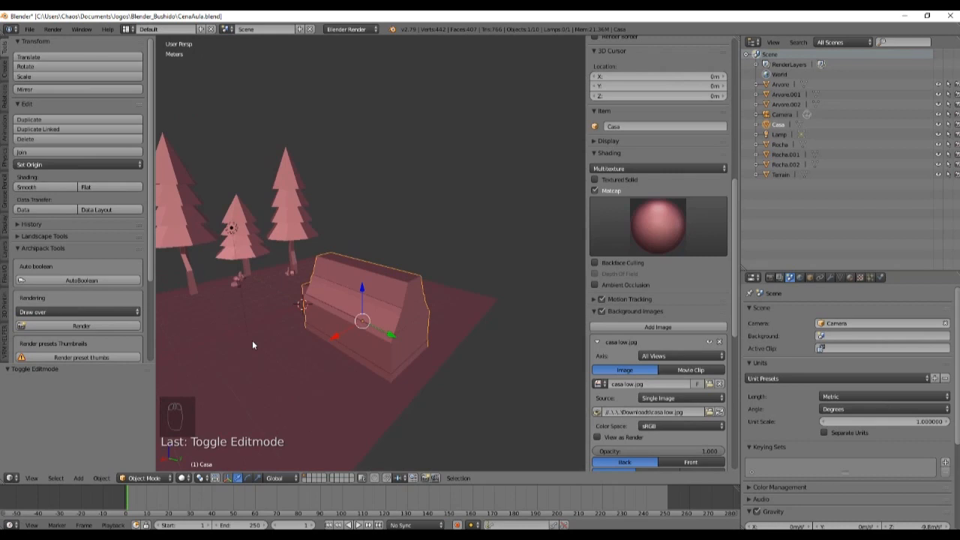
middle_click_drag(411, 355, 449, 326)
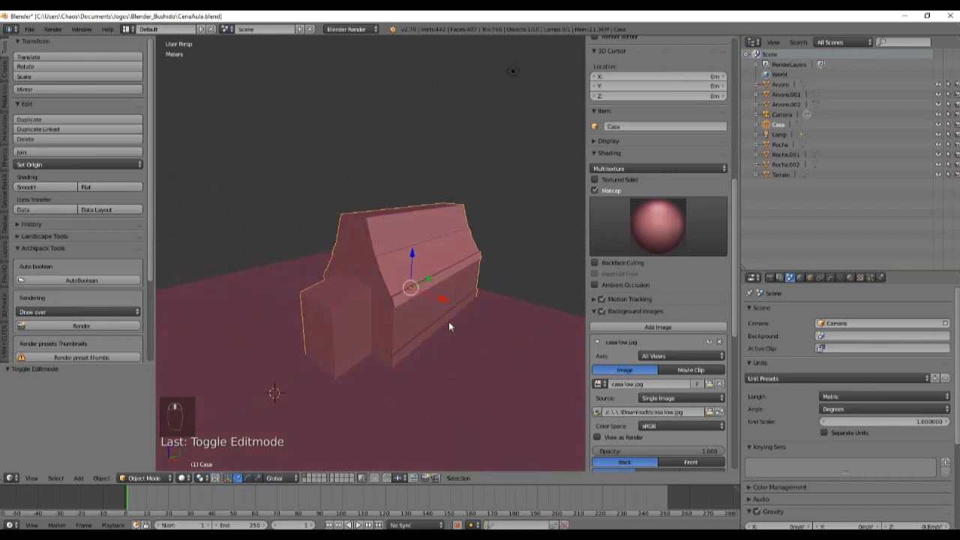
middle_click_drag(378, 325, 421, 370)
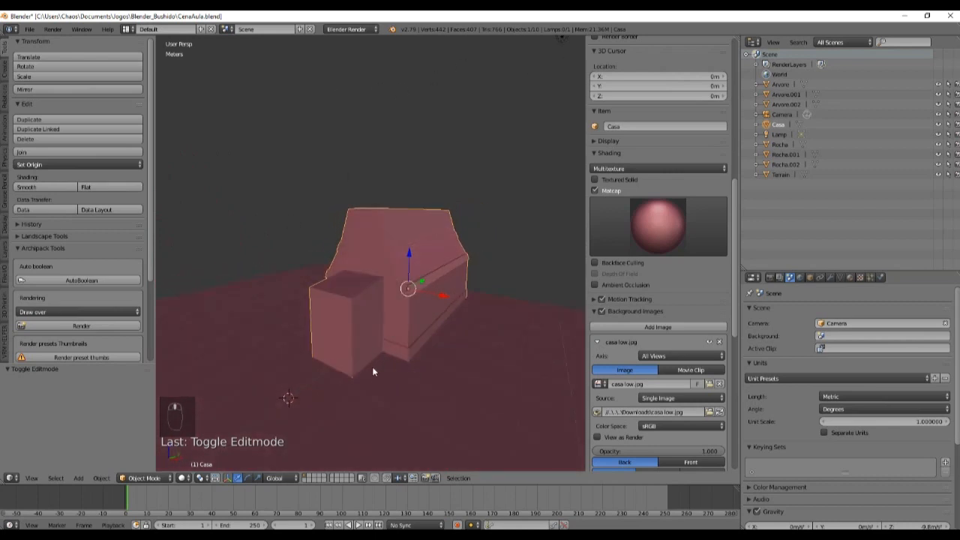
middle_click_drag(370, 347, 359, 321)
Duplicate the linked base band of the house and move the copy about -6.07 m along Y toward the annex.
key("Tab")
scroll(430, 332, "up", 5)
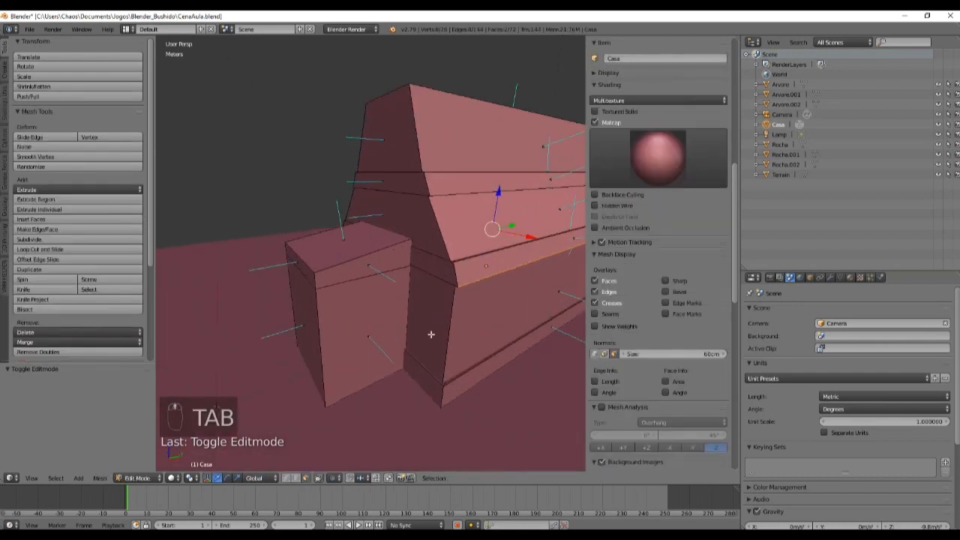
middle_click_drag(434, 349, 389, 305)
right_click(394, 293)
key("l")
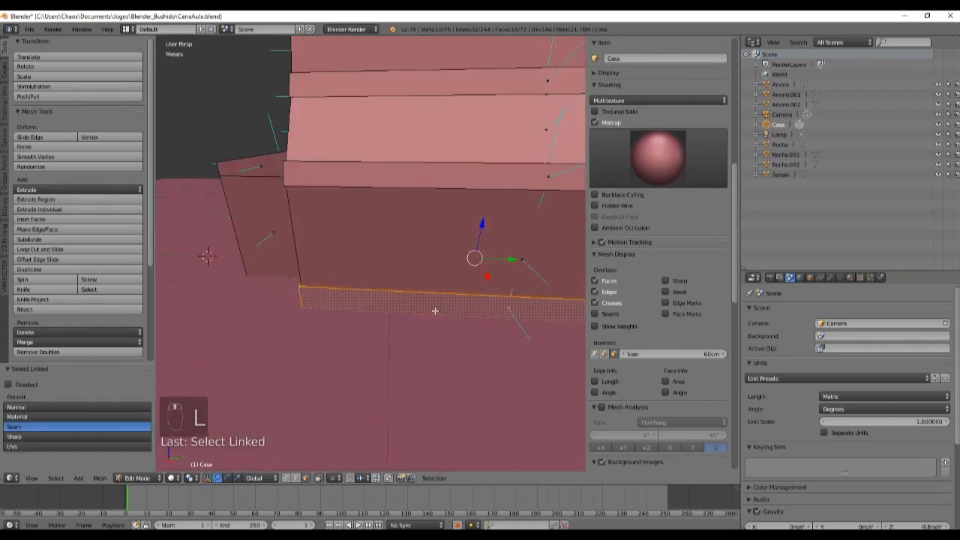
key("shift+d")
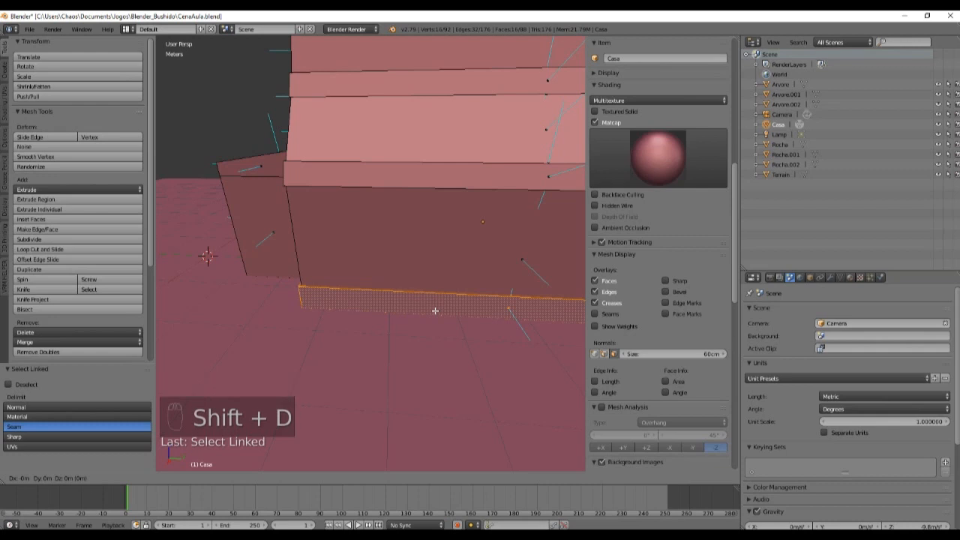
key("y")
left_click(180, 294)
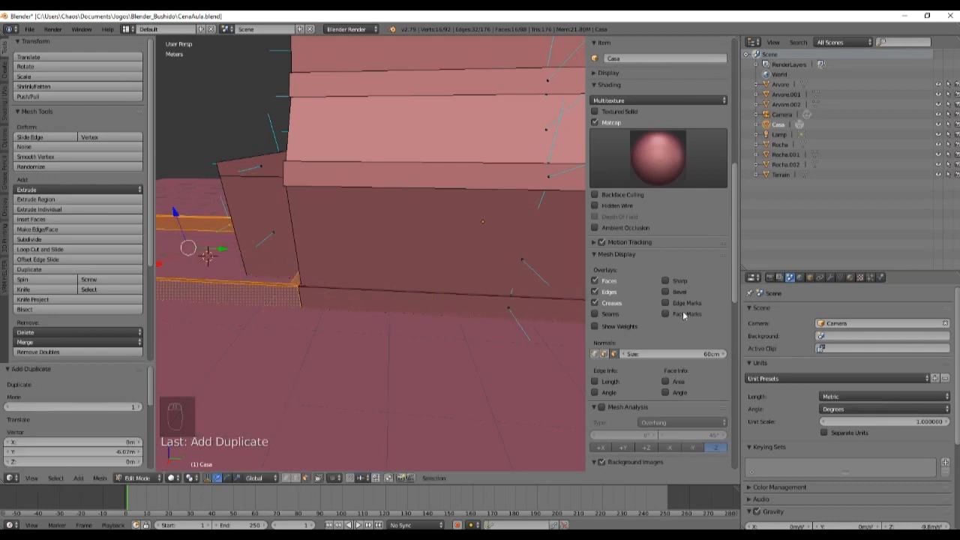
Scale the duplicated base band along Y by about 0.23 and move it about 2.39 m along Y to the annex base.
middle_click_drag(380, 302, 480, 310, "shift")
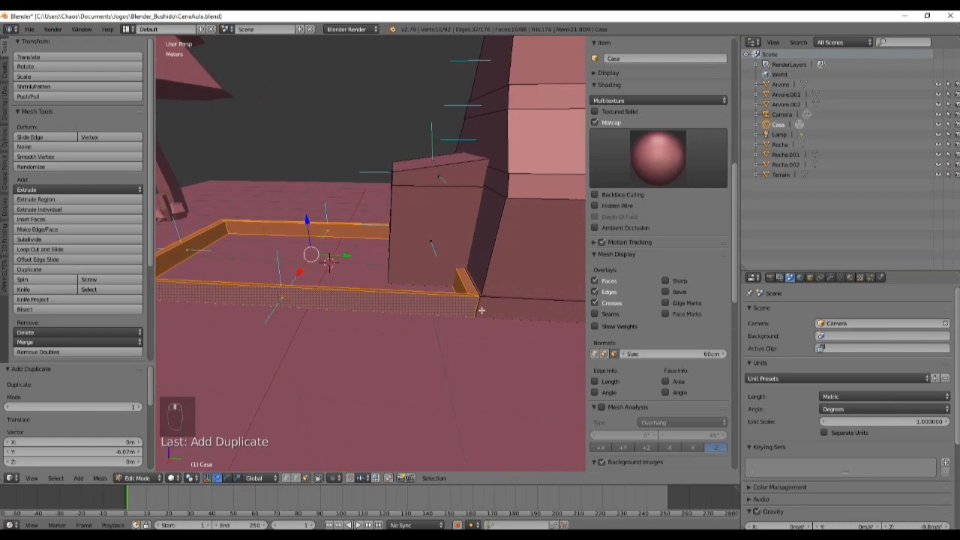
key("s")
key("y")
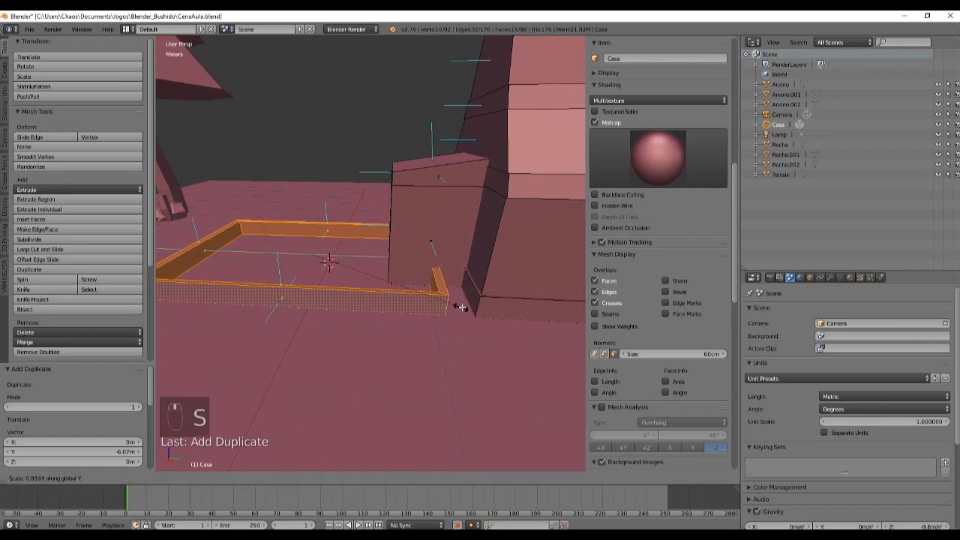
left_click(335, 272)
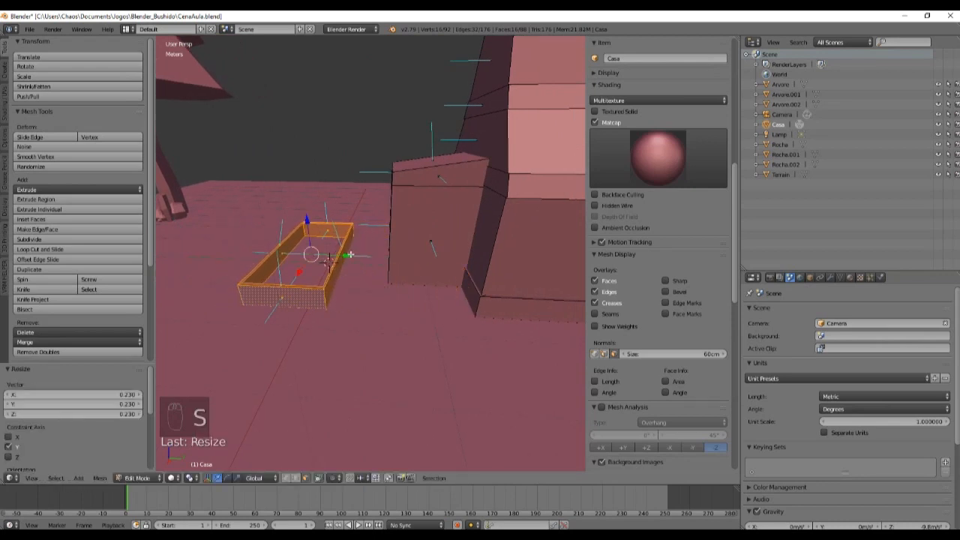
left_click_drag(350, 254, 459, 266)
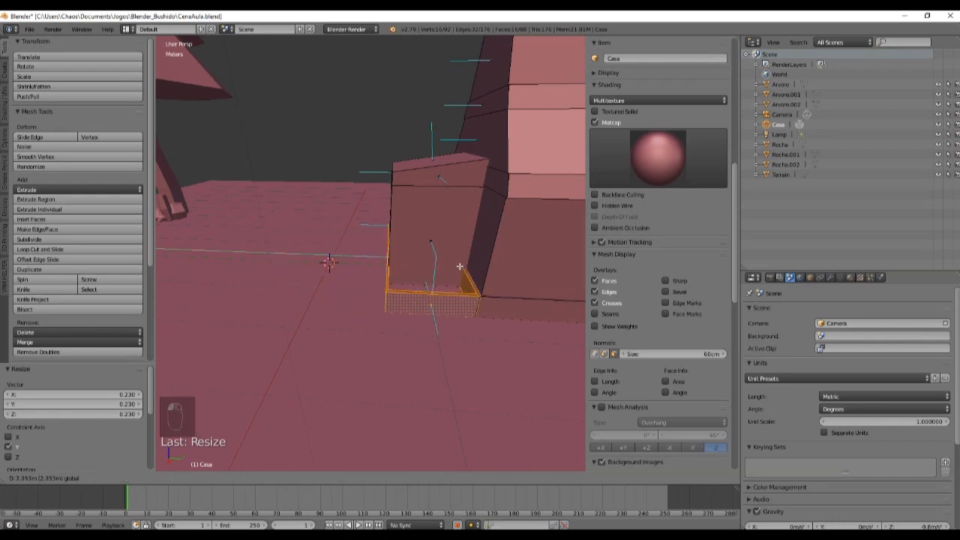
Place the annex base band about 2.35 m along Y and scale it along Y by about 1.04.
left_click(460, 267)
middle_click_drag(460, 266, 470, 300)
key("s")
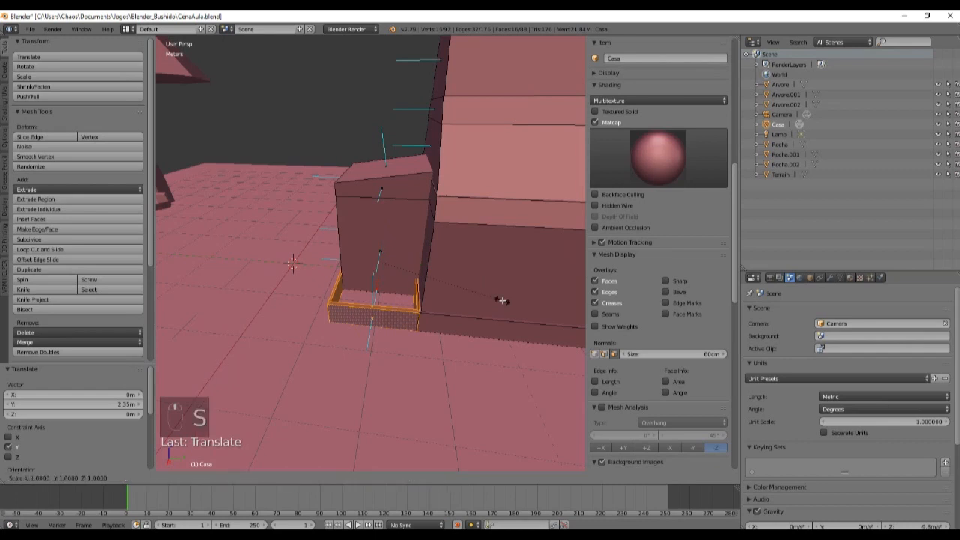
key("y")
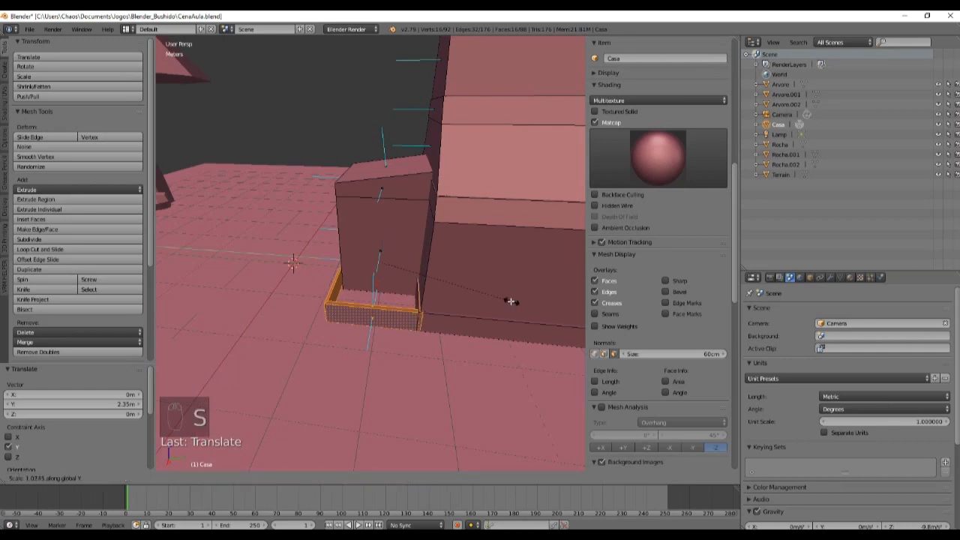
left_click(507, 302)
Scale the annex base band along X by about 0.483 and move it about 2.99 cm along Y against the house.
middle_click_drag(440, 302, 422, 332)
scroll(452, 293, "up", 4)
key("s")
key("x")
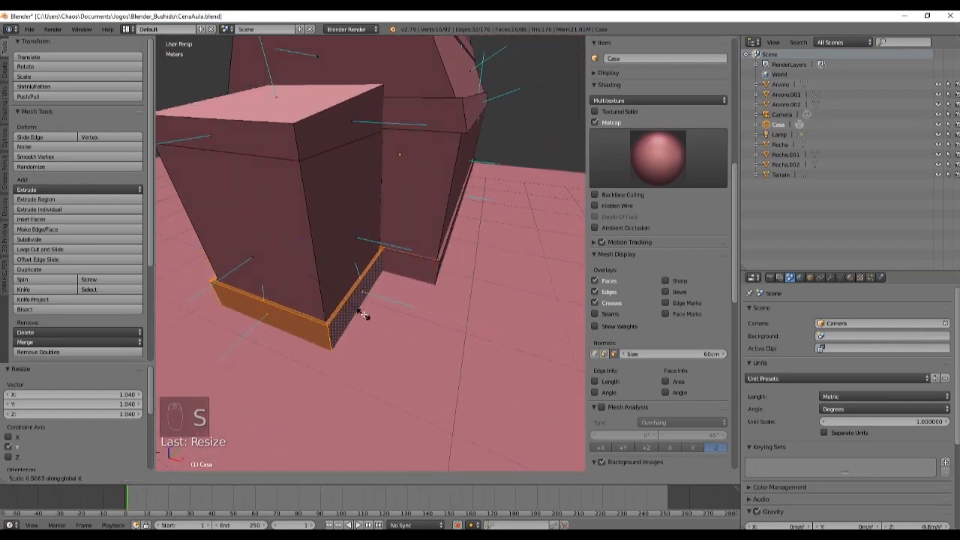
left_click(360, 317)
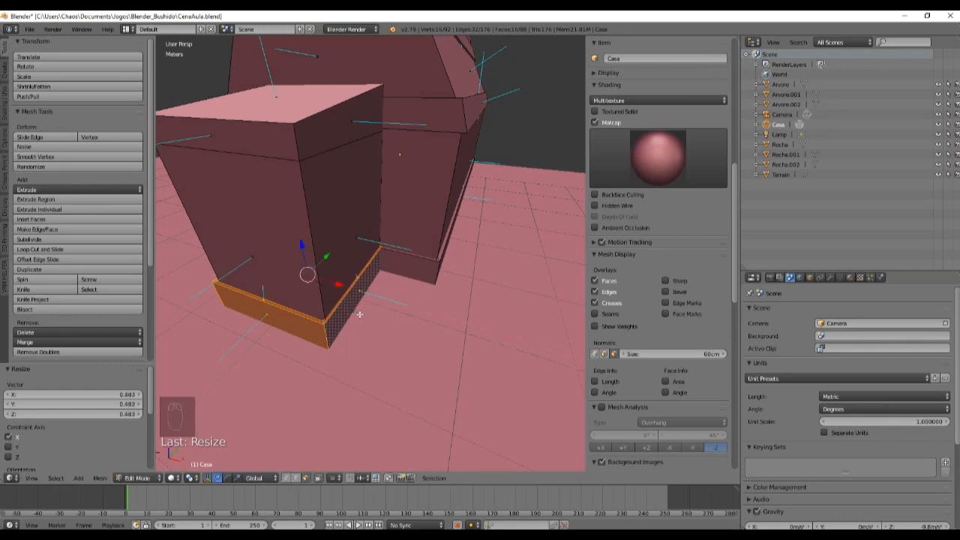
middle_click_drag(360, 317, 399, 283)
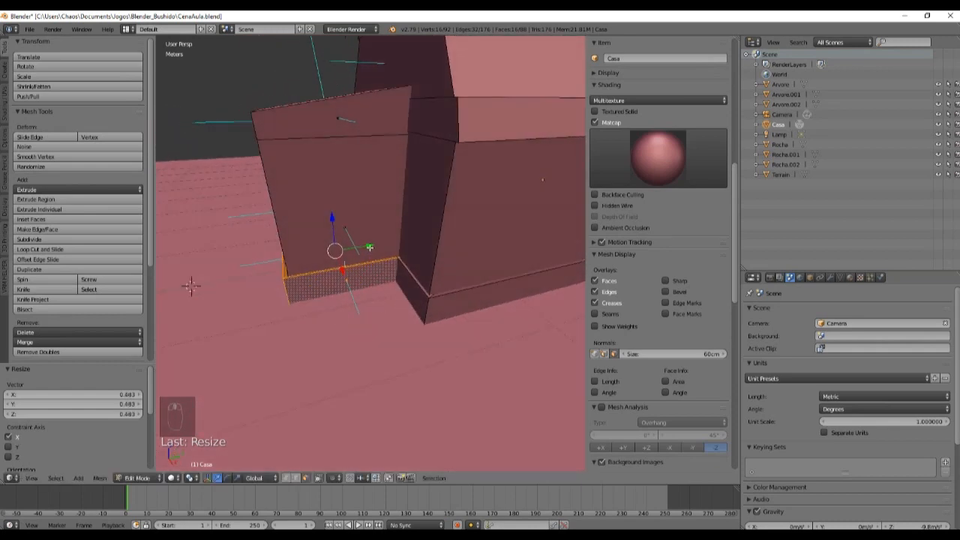
key("g")
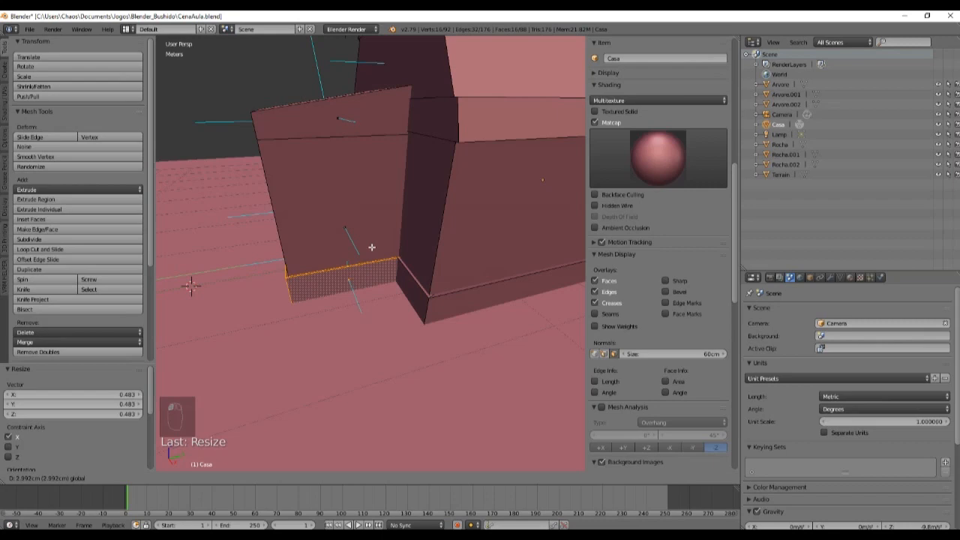
left_click(371, 247)
Examine in wireframe how the annex base band meets the annex and house walls, viewing it from several sides.
mouse_move(372, 246)
middle_mouse_down()
mouse_move(408, 259)
mouse_move(456, 250)
mouse_move(455, 320)
mouse_move(420, 326)
mouse_move(446, 326)
mouse_move(428, 278)
middle_mouse_up()
key("z")
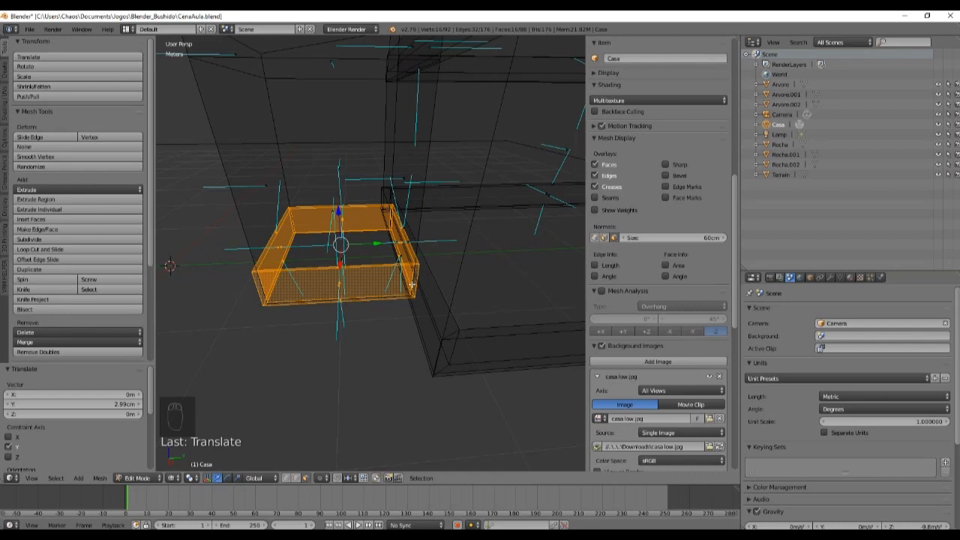
middle_click_drag(411, 285, 406, 42)
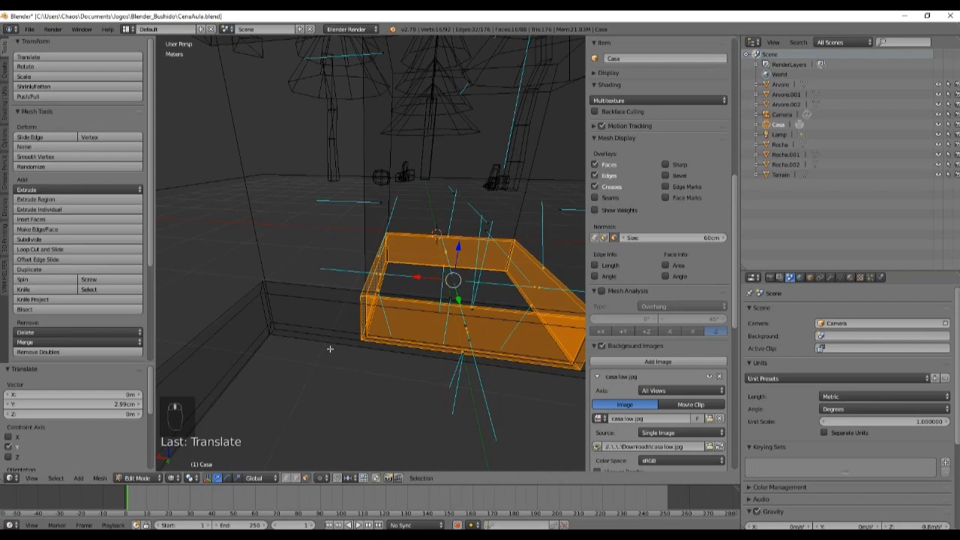
middle_click_drag(330, 348, 452, 343)
key("Tab")
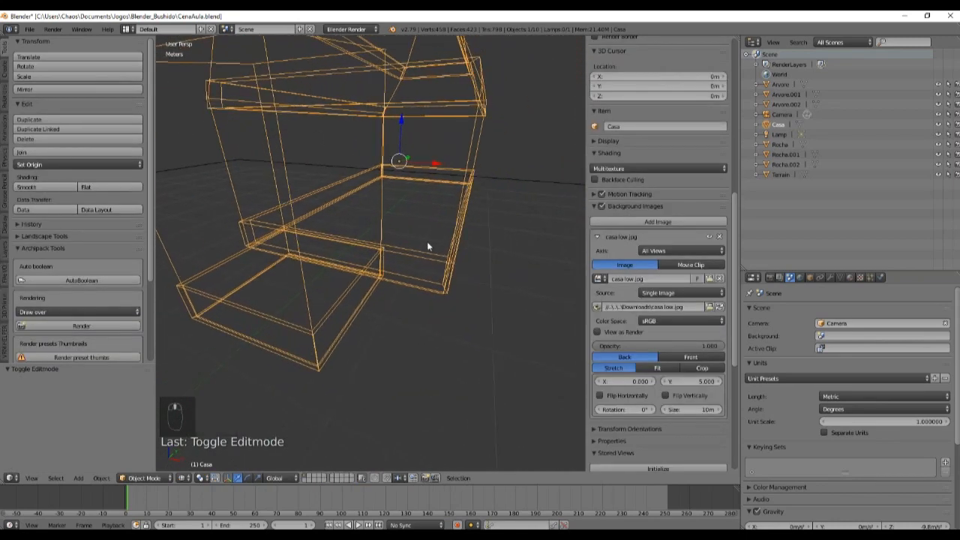
key("Tab")
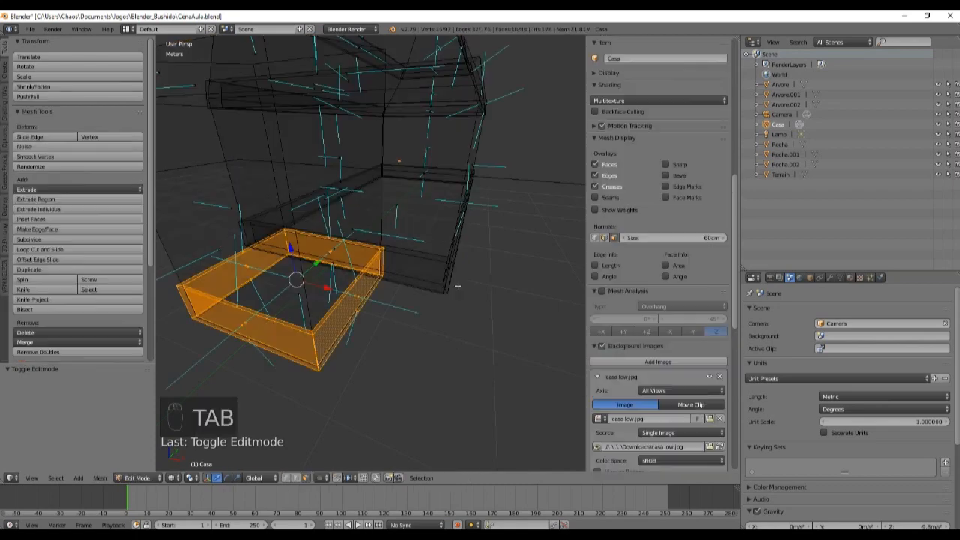
middle_click_drag(457, 284, 426, 317)
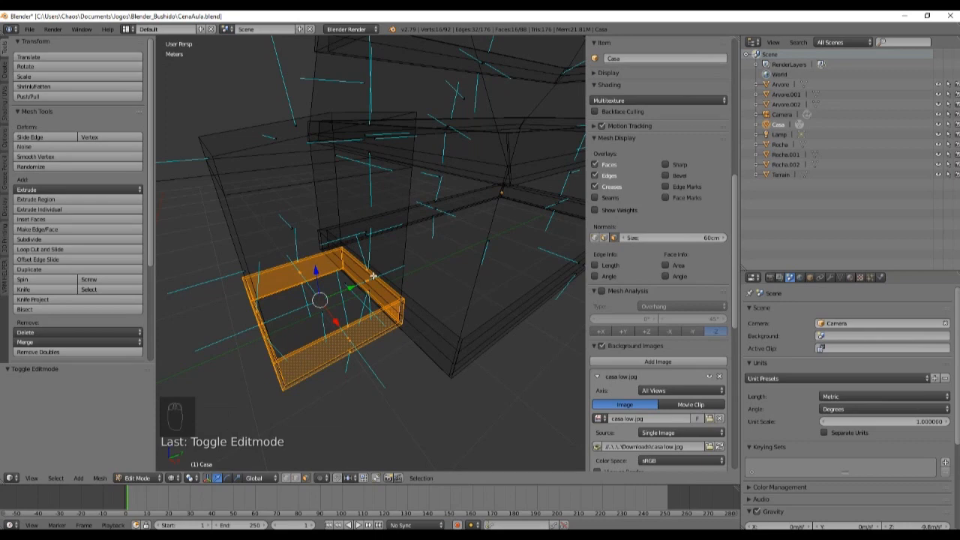
middle_click_drag(480, 292, 365, 286)
mouse_move(433, 221)
middle_mouse_down()
mouse_move(412, 265)
mouse_move(426, 205)
middle_mouse_up()
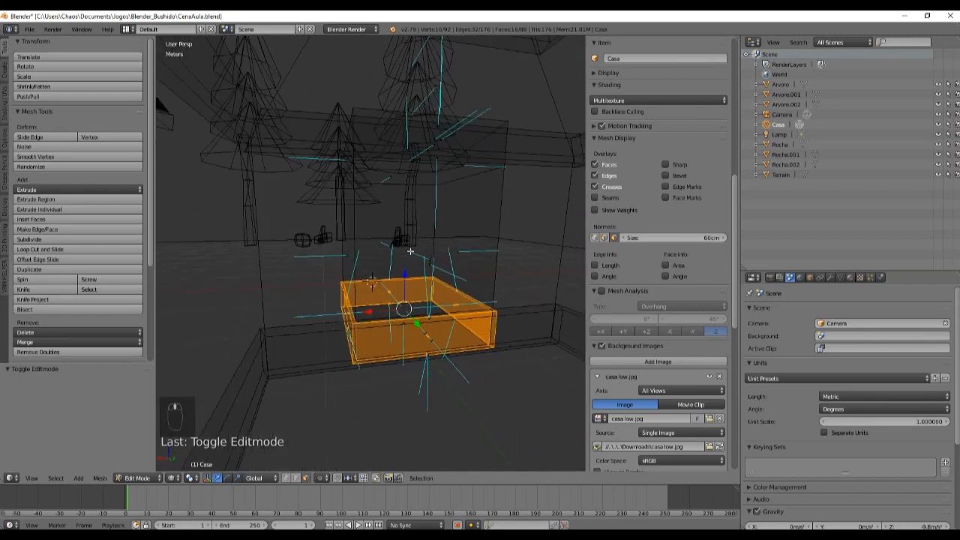
middle_click_drag(411, 302, 428, 305)
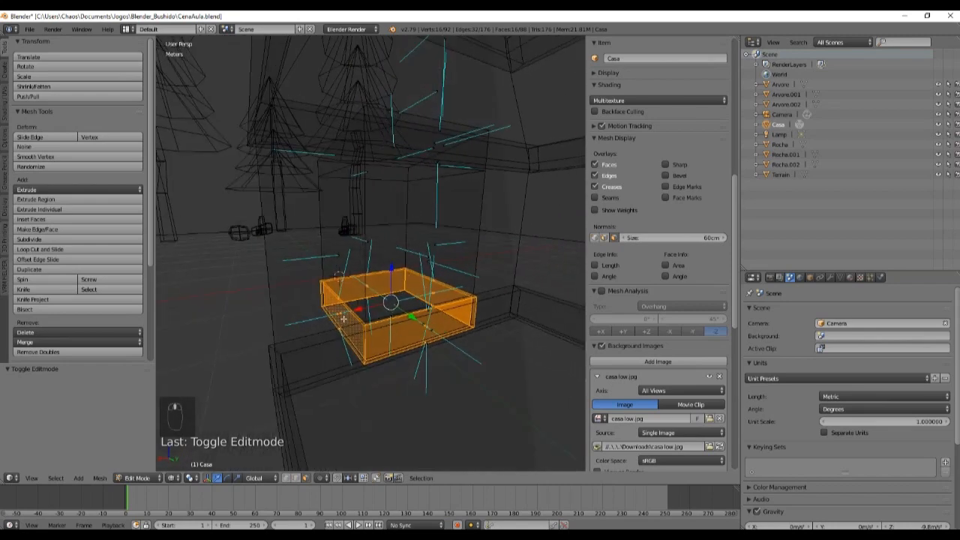
middle_click_drag(344, 319, 412, 241)
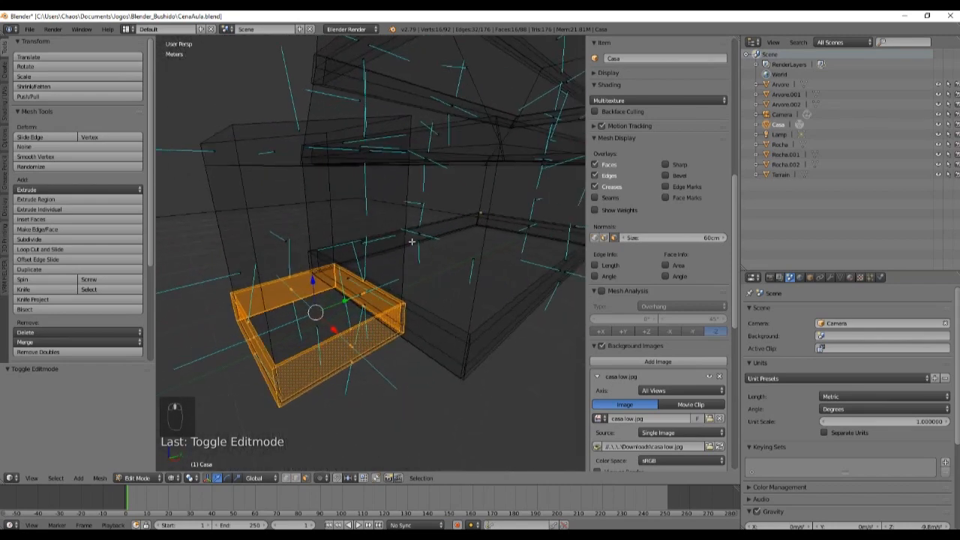
middle_click_drag(398, 346, 428, 349)
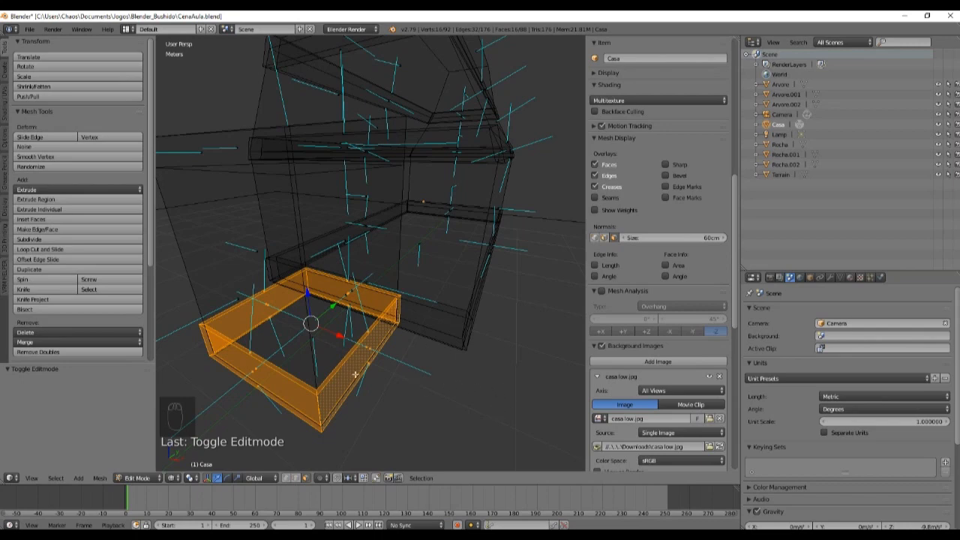
middle_click_drag(314, 362, 441, 374)
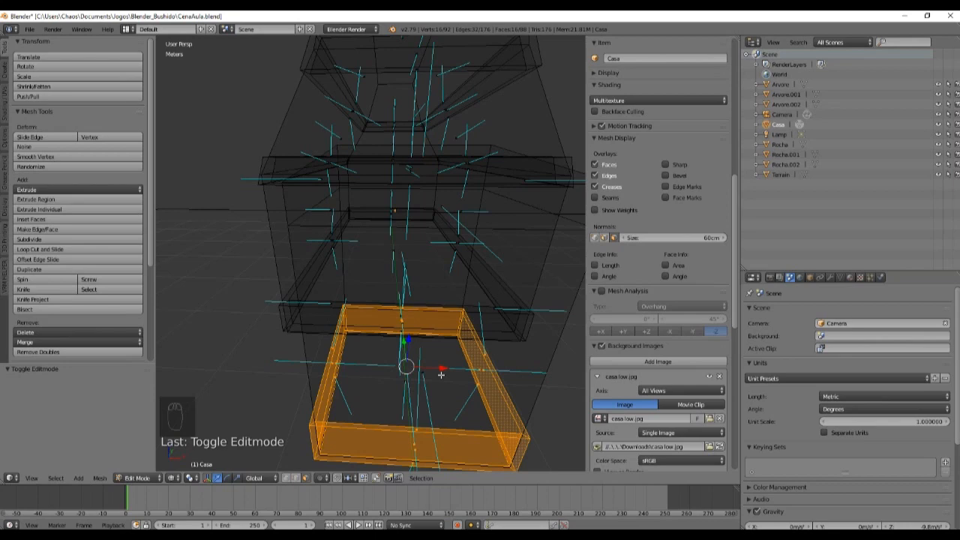
mouse_move(401, 371)
middle_mouse_down()
mouse_move(407, 360)
mouse_move(354, 328)
mouse_move(368, 365)
mouse_move(319, 367)
mouse_move(318, 379)
middle_mouse_up()
scroll(406, 373, "down", 2)
key("z")
Compare the annex and its base band with the reference image in the orthographic right view.
key("KP_5")
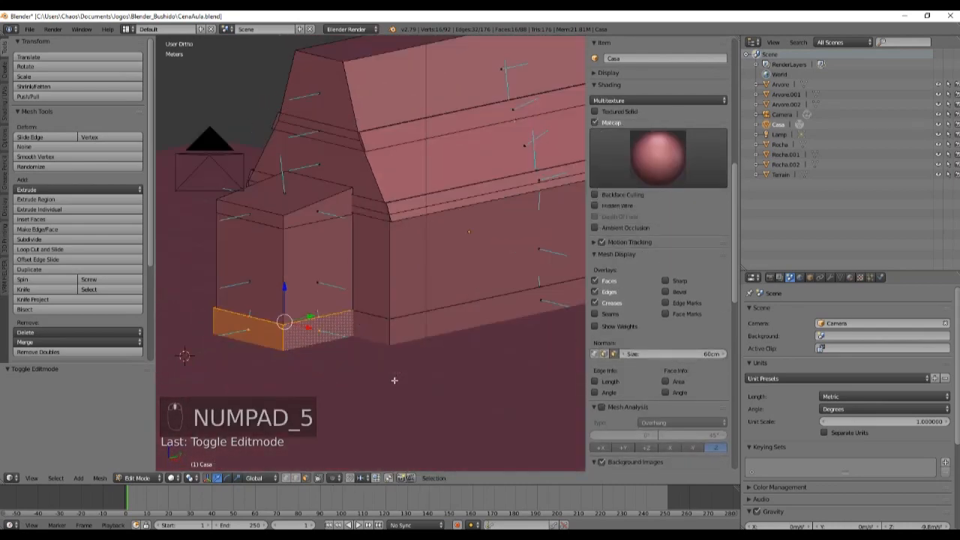
key("KP_3")
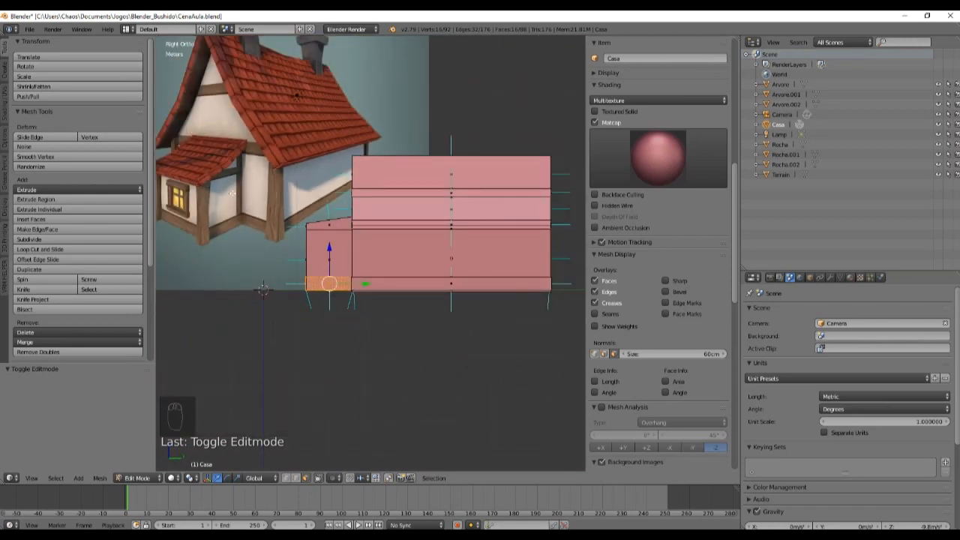
middle_click_drag(237, 177, 328, 330)
scroll(372, 272, "up", 3)
scroll(407, 287, "up", 2)
key("Tab")
key("Tab")
key("KP_5")
scroll(323, 316, "down", 3)
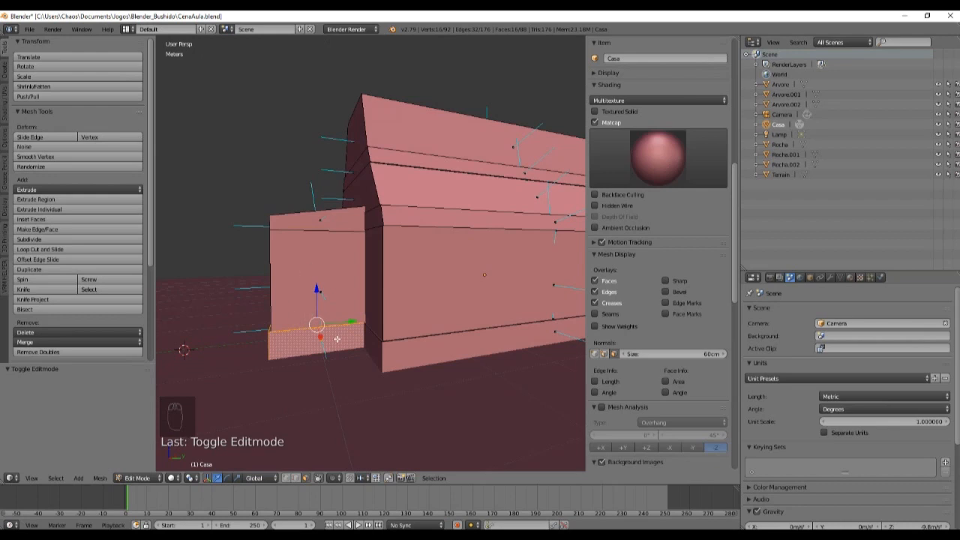
Duplicate the annex base band and move the copy about 1.54 m up along Z to the upper annex wall.
key("shift+d")
key("z")
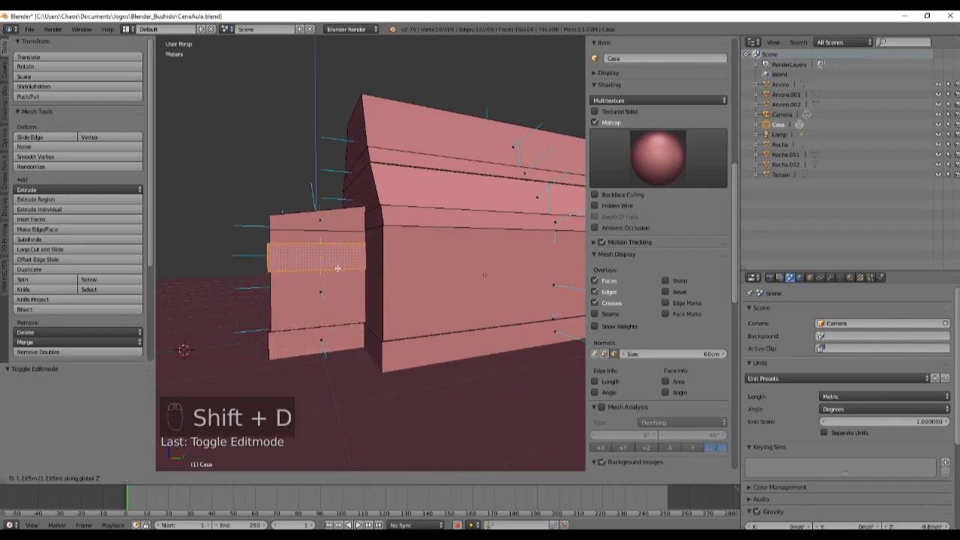
left_click(337, 250)
Scale the upper annex band along Z by about 0.399 and move it about 2.71 cm up along Z.
middle_click_drag(336, 250, 376, 309)
key("s")
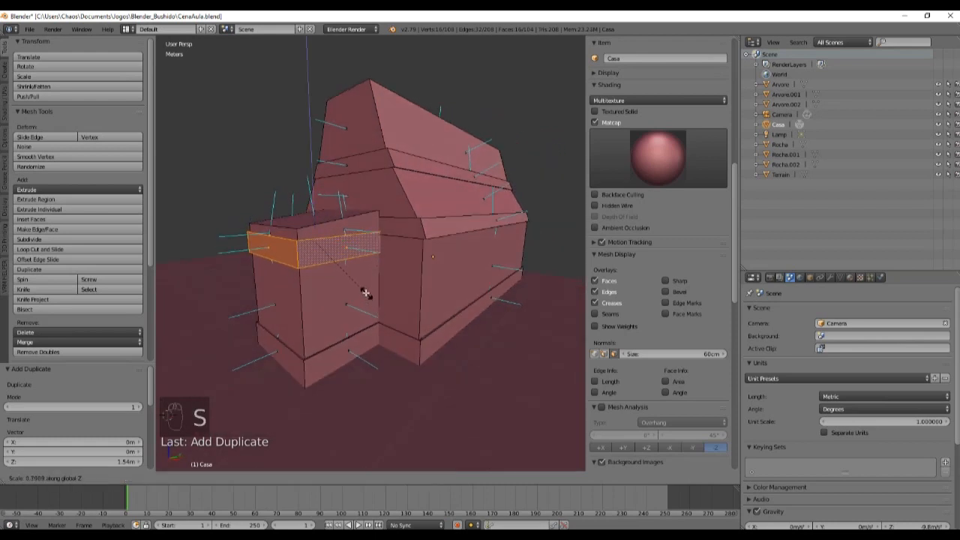
left_click(349, 255)
middle_click_drag(347, 253, 303, 213)
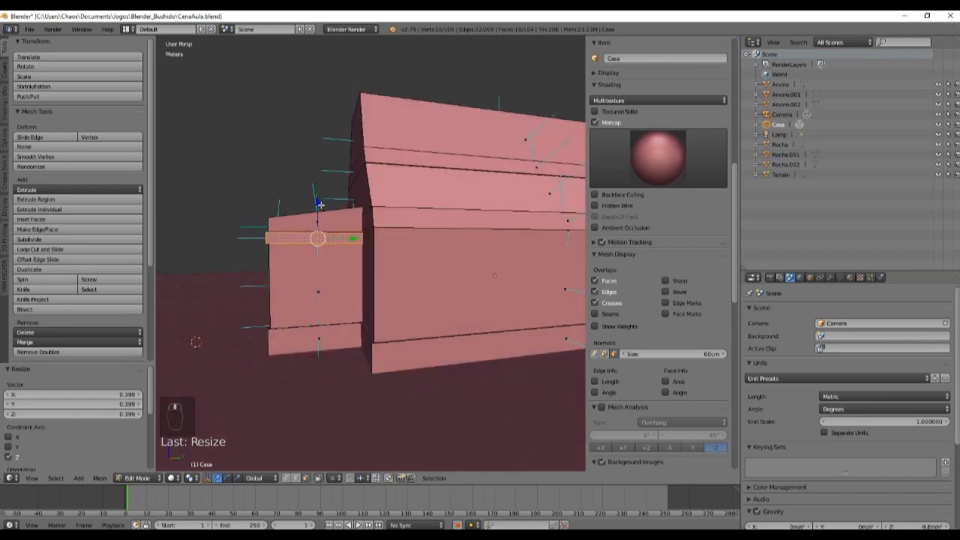
left_click_drag(319, 204, 317, 202)
Compare the banded house with the reference image in the right view and examine the whole model in Object Mode.
middle_click_drag(403, 336, 440, 363)
key("KP_5")
key("KP_3")
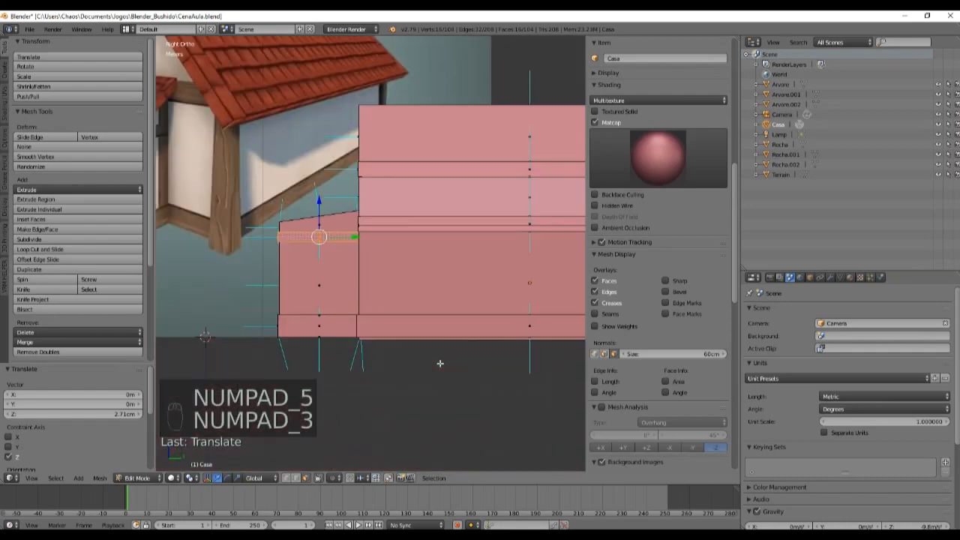
scroll(440, 363, "down", 2)
scroll(237, 229, "down", 2)
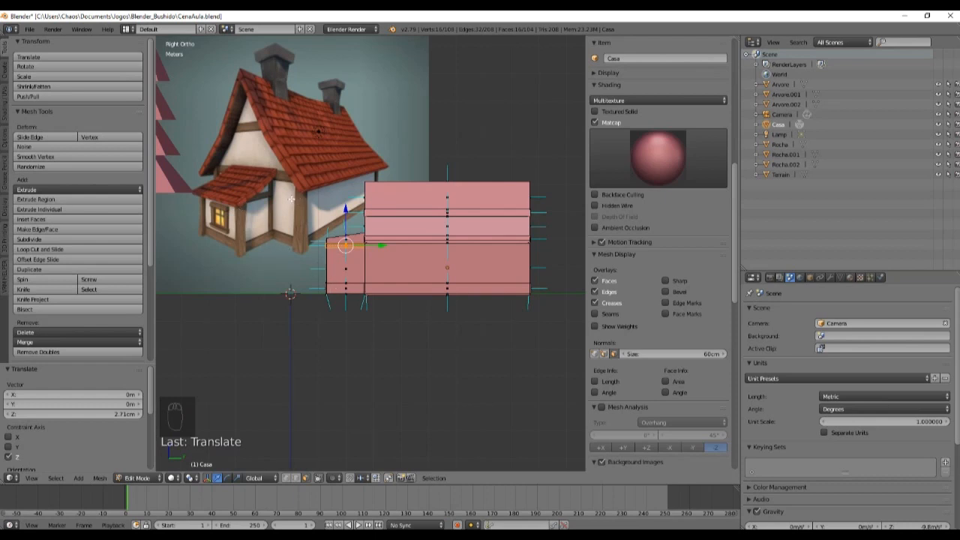
middle_click_drag(293, 202, 377, 269)
scroll(376, 270, "up", 8)
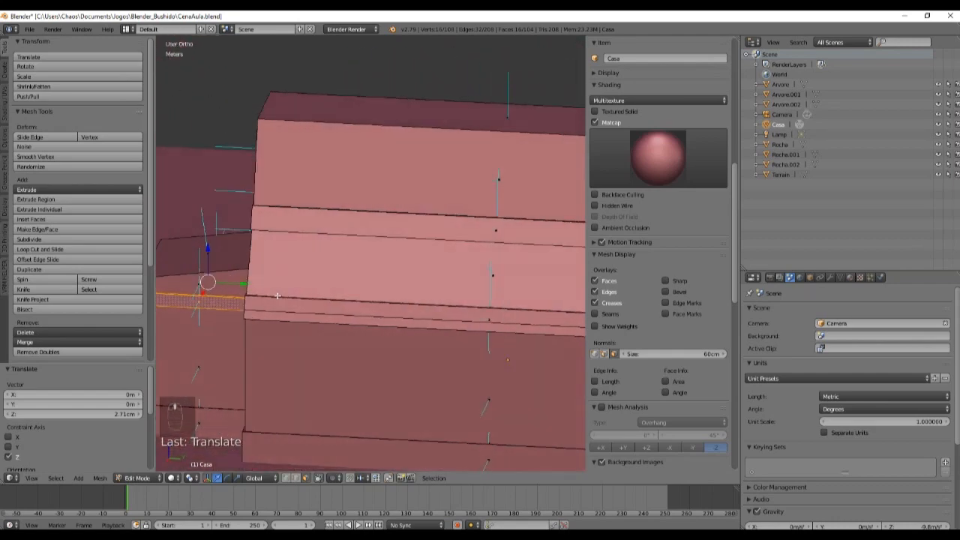
mouse_move(319, 298)
middle_mouse_down()
mouse_move(338, 300)
mouse_move(285, 308)
mouse_move(305, 315)
mouse_move(357, 234)
middle_mouse_up()
key("Tab")
middle_click_drag(381, 279, 368, 326)
middle_click_drag(416, 321, 388, 324)
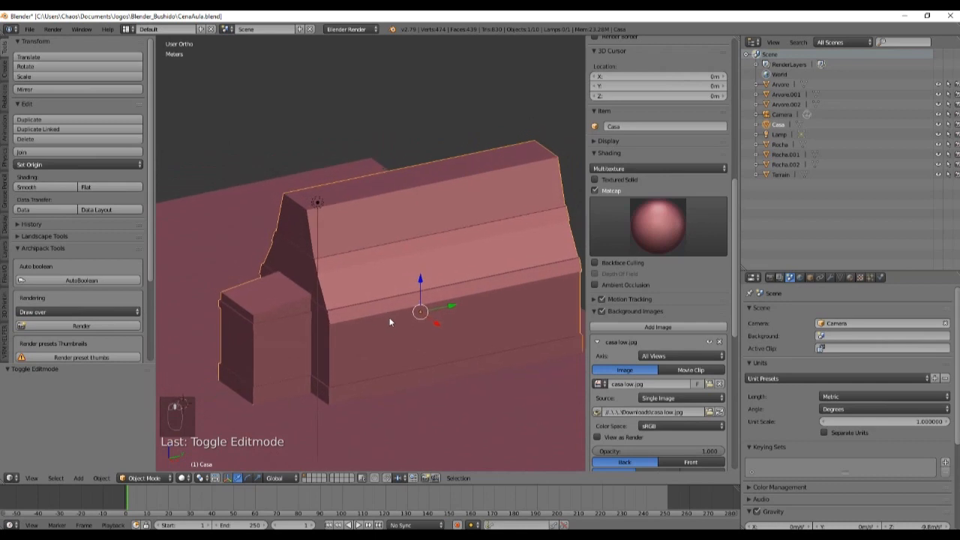
scroll(389, 322, "down", 2)
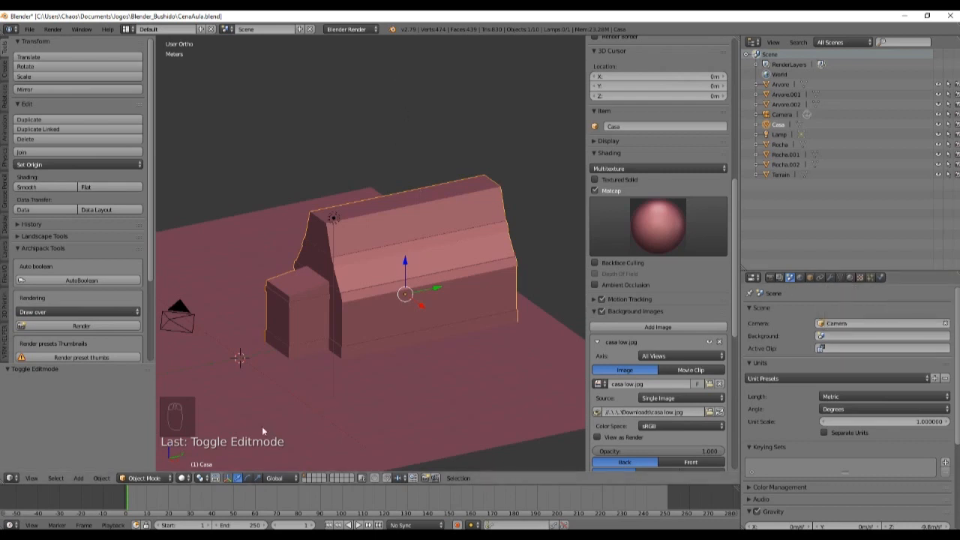
Switch the viewport shading to Material and frame the annex and front part of the house.
left_click(182, 478)
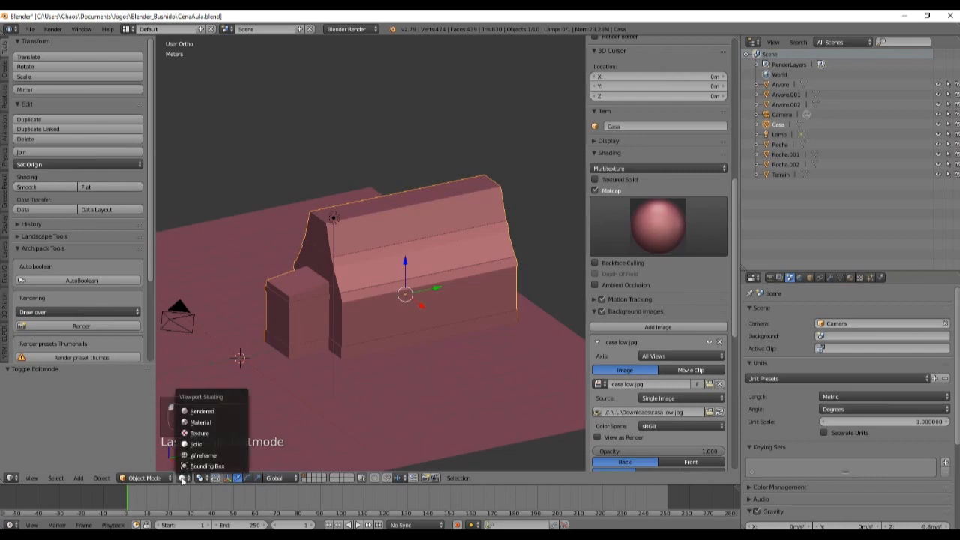
left_click(198, 422)
middle_click_drag(376, 368, 359, 399)
middle_click_drag(424, 295, 436, 327)
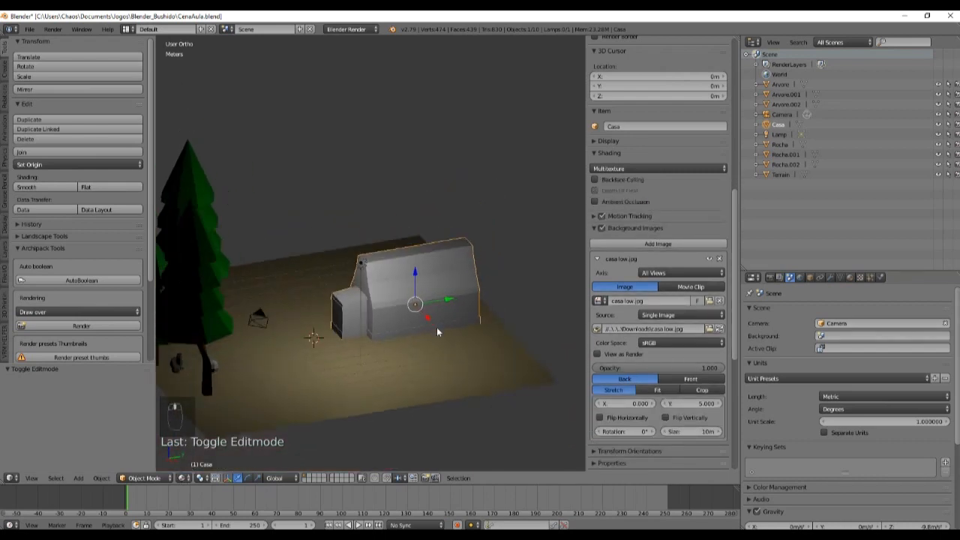
scroll(437, 327, "up", 4)
middle_click_drag(394, 372, 385, 313, "shift")
scroll(405, 319, "up", 3)
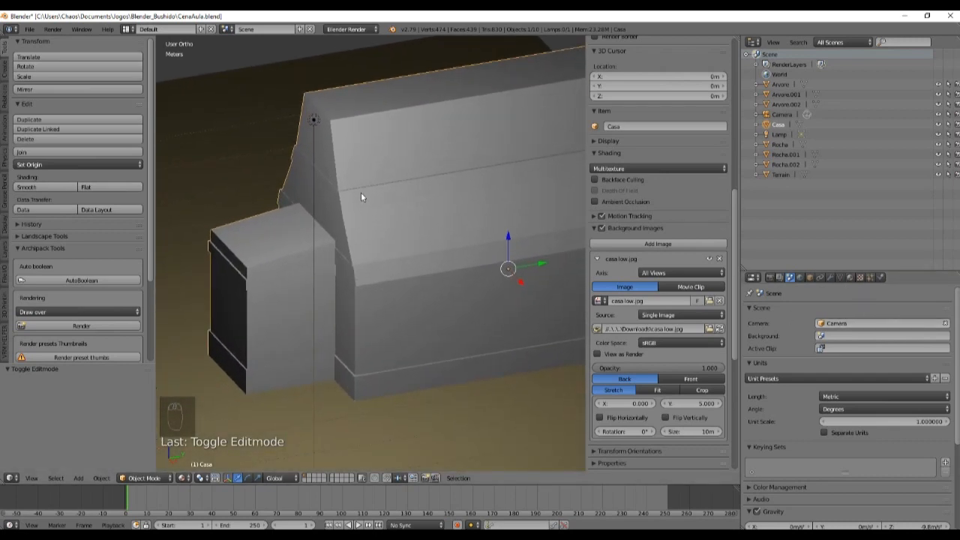
Create a new material on the house and name it ParedesCasa.
left_click(851, 279)
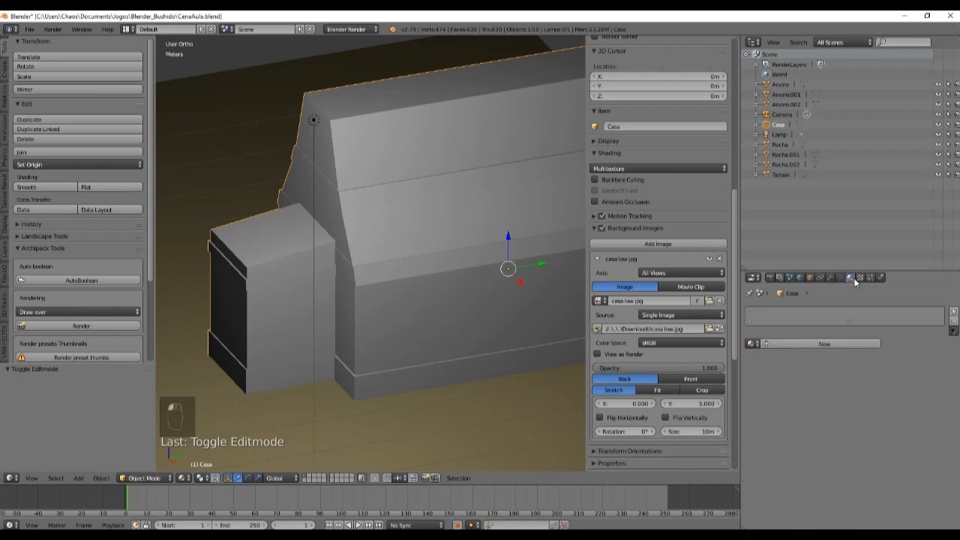
left_click(754, 344)
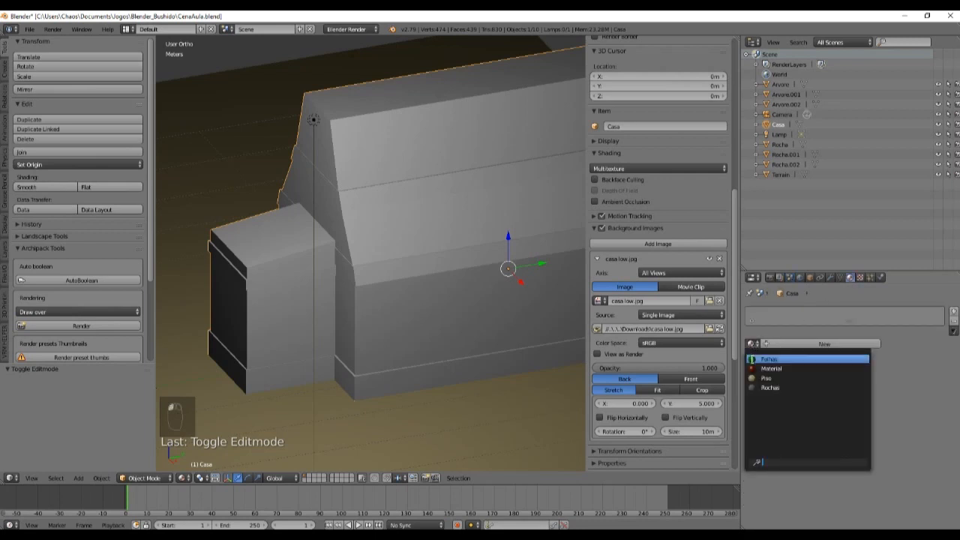
scroll(753, 345, "up", 3)
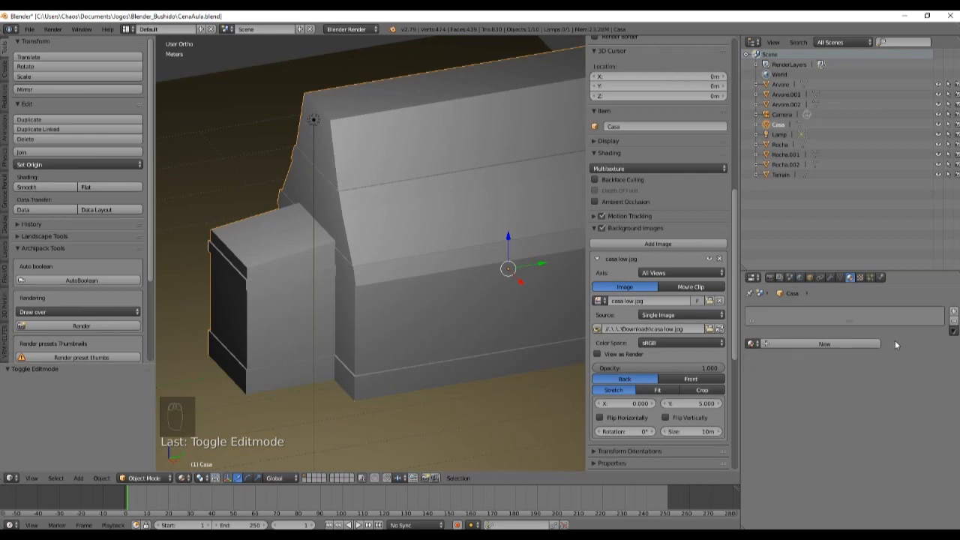
left_click(758, 344)
left_click(789, 345)
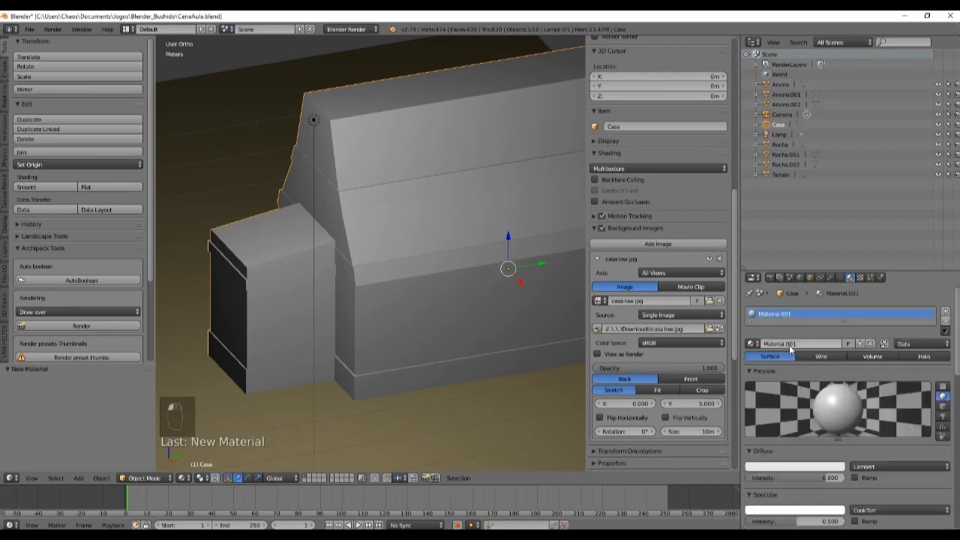
type("Pa")
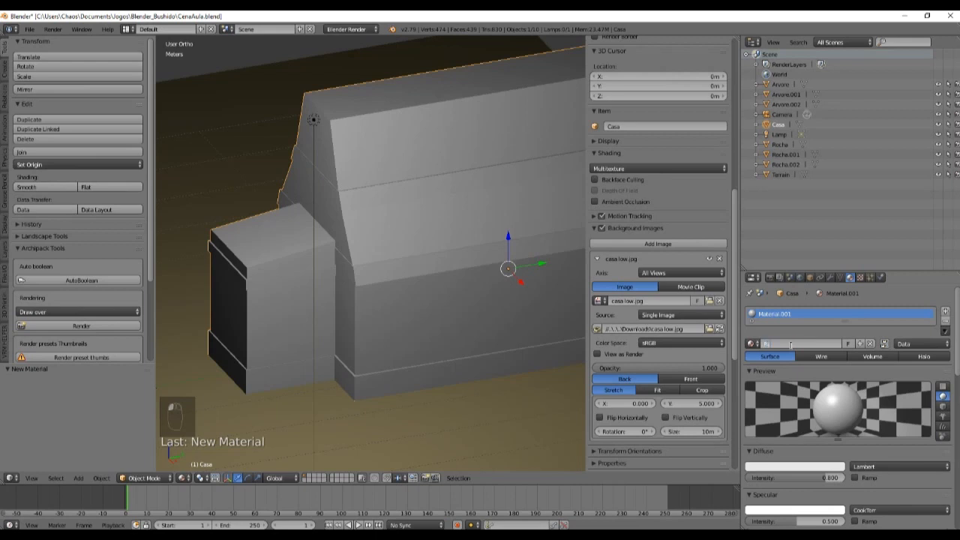
key("BackSpace")
key("BackSpace")
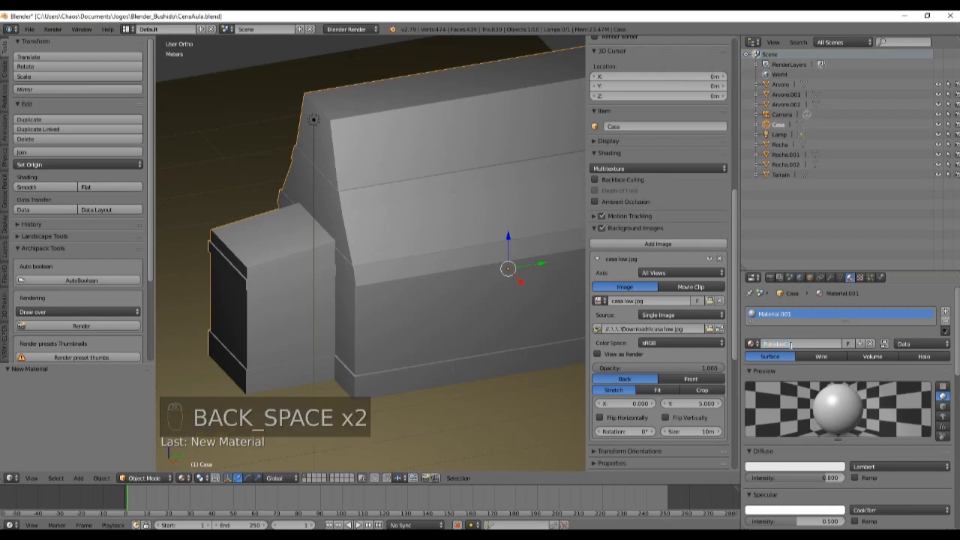
key("Return")
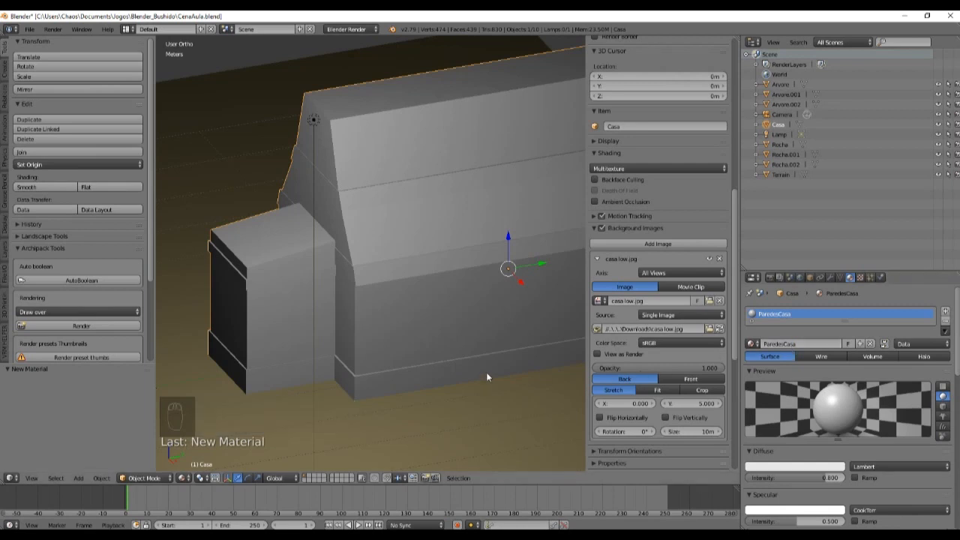
Set the ParedesCasa diffuse intensity to 1.000 and brighten its diffuse colour to pure white.
left_click_drag(824, 477, 843, 477)
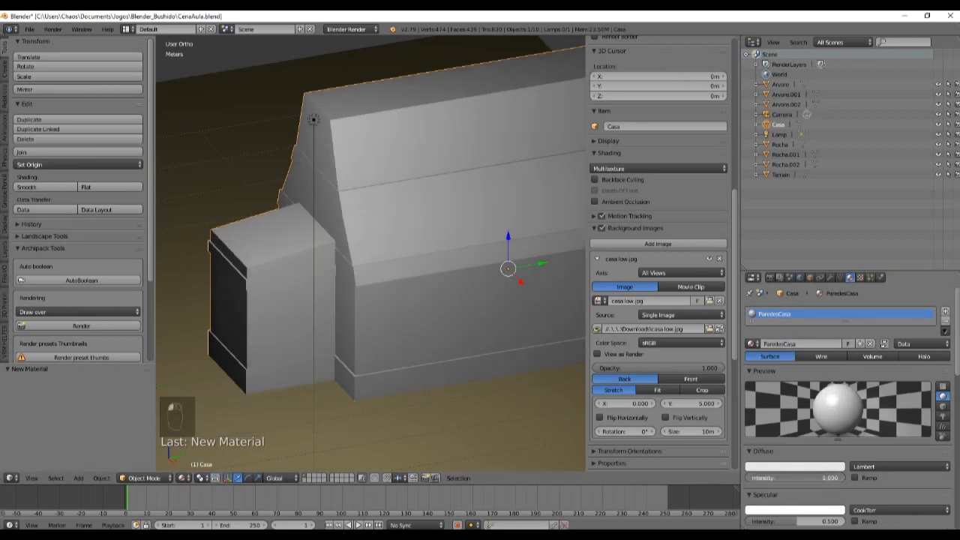
middle_click_drag(503, 366, 491, 354)
left_click(808, 468)
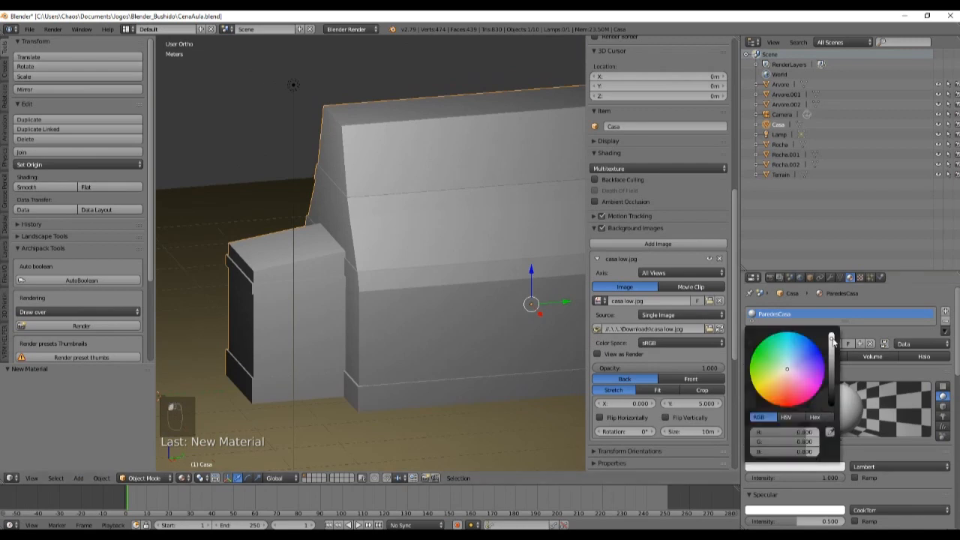
left_click_drag(831, 339, 834, 331)
Assign ParedesCasa to all linked faces of the main house body and the annex body, leaving out the trim bands.
middle_click_drag(353, 365, 448, 315)
key("Tab")
scroll(403, 342, "down", 3)
right_click(448, 315)
key("w")
key("Escape")
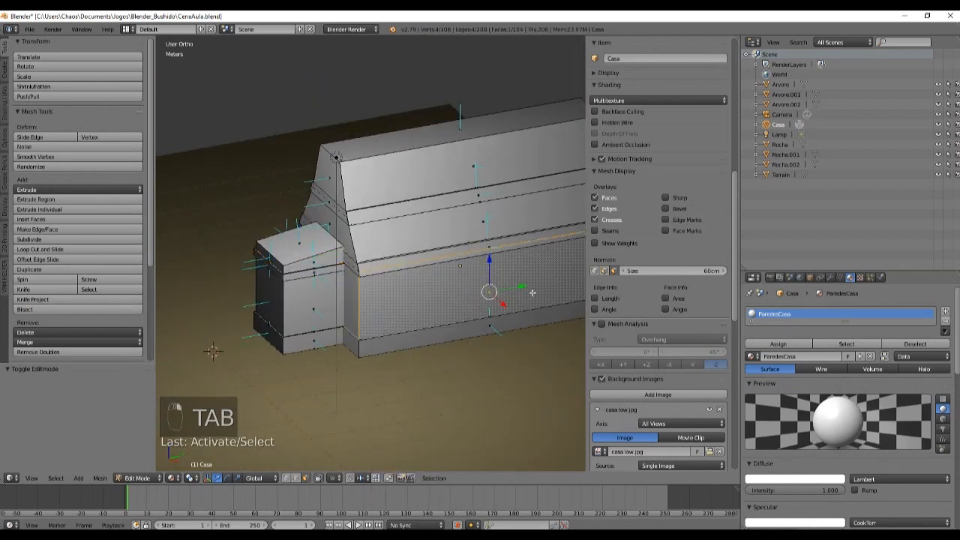
key("l")
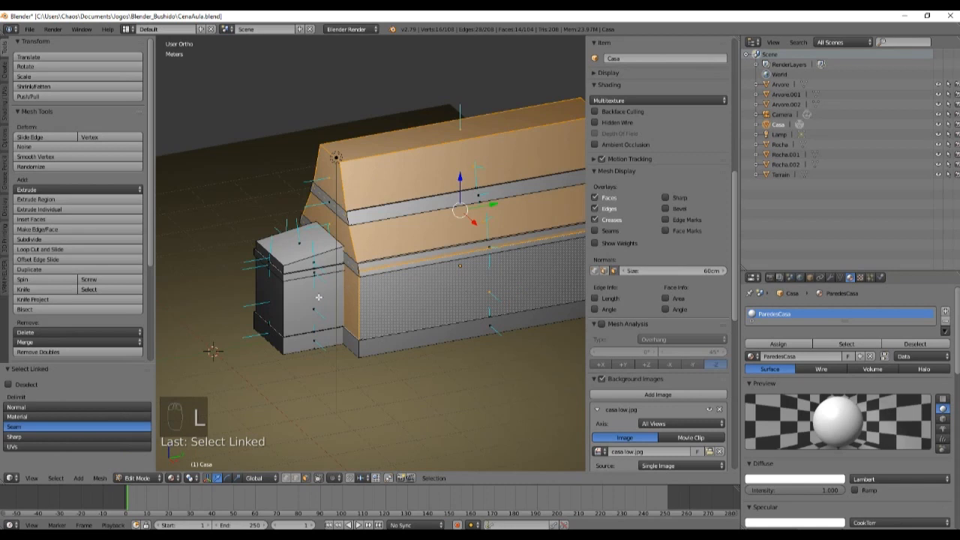
key("l")
scroll(394, 255, "up", 3)
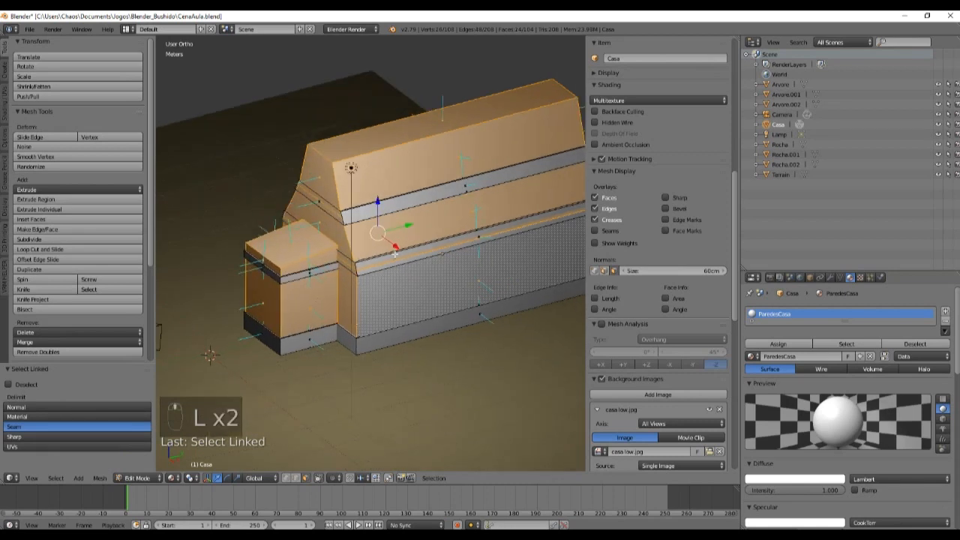
middle_click_drag(368, 258, 376, 204)
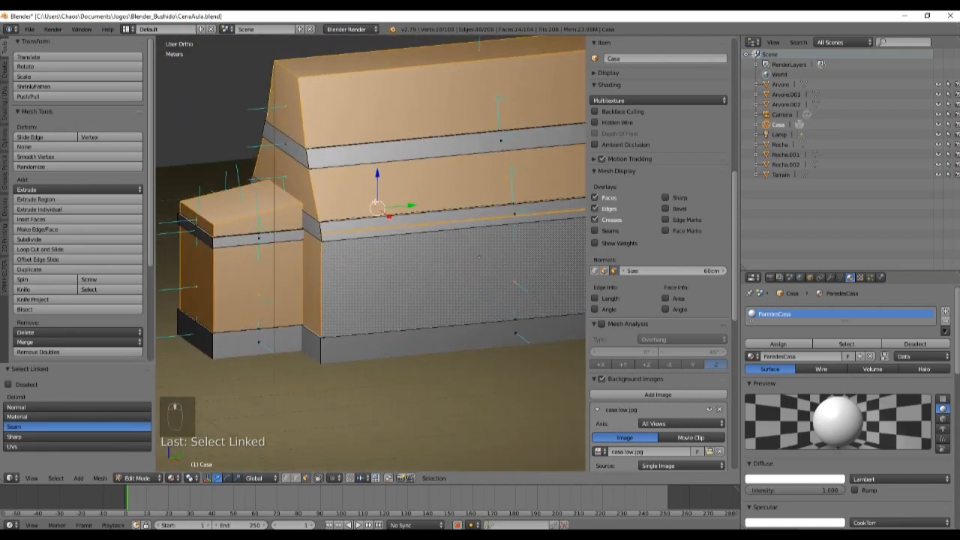
middle_click_drag(395, 287, 361, 284)
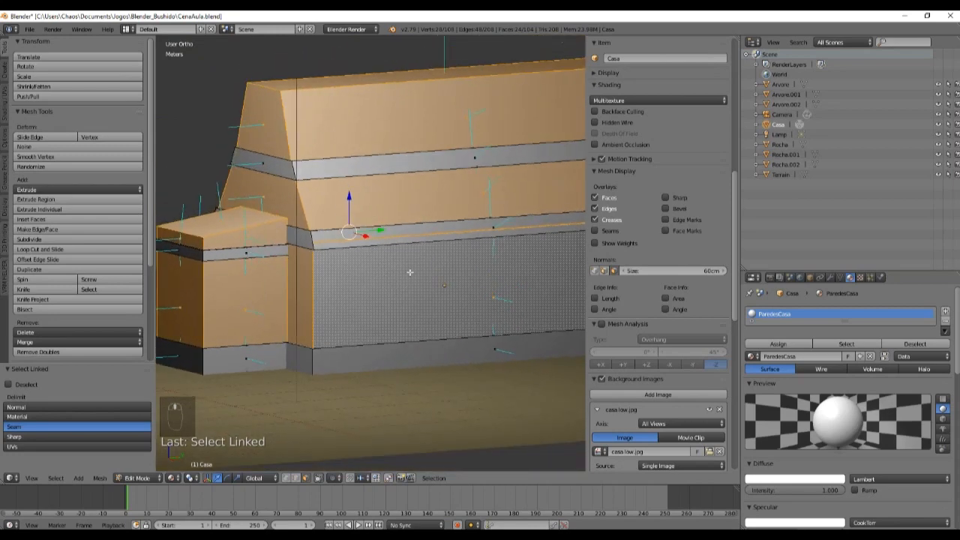
left_click(786, 345)
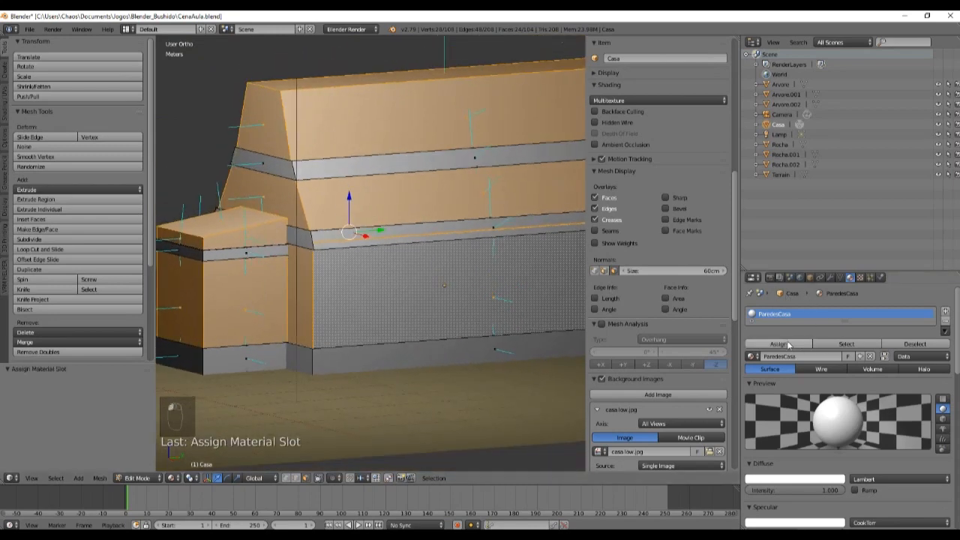
mouse_move(392, 301)
middle_mouse_down()
mouse_move(422, 317)
mouse_move(388, 318)
middle_mouse_up()
scroll(425, 317, "down", 4)
key("Tab")
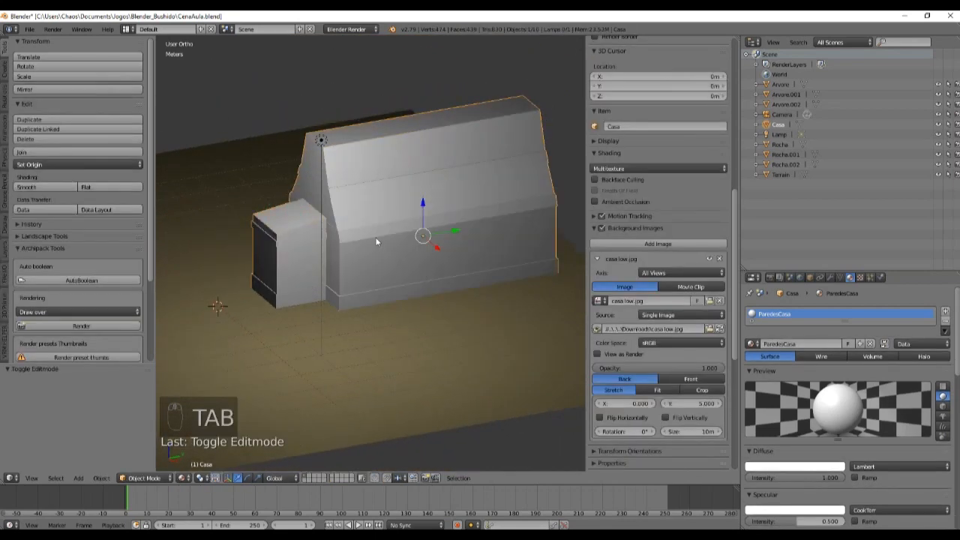
scroll(374, 241, "up", 4)
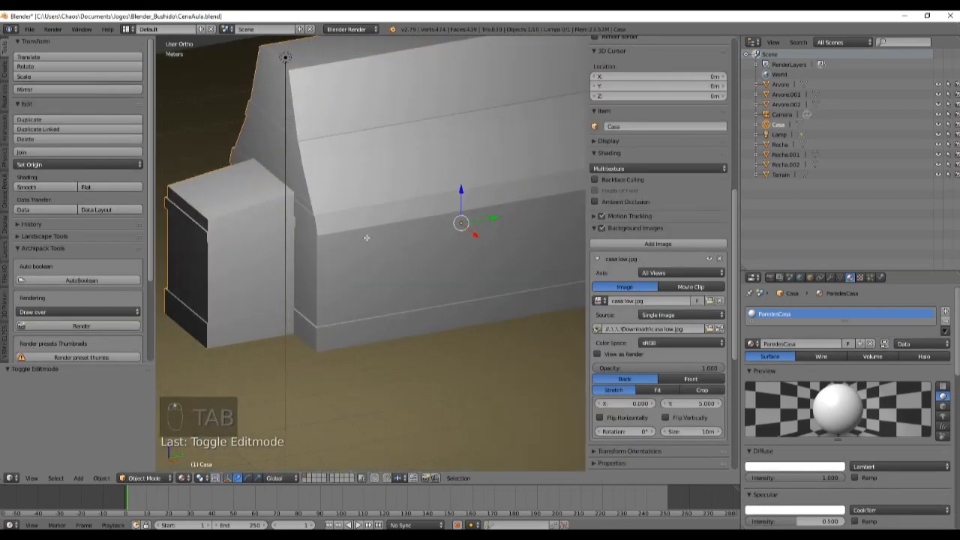
key("Tab")
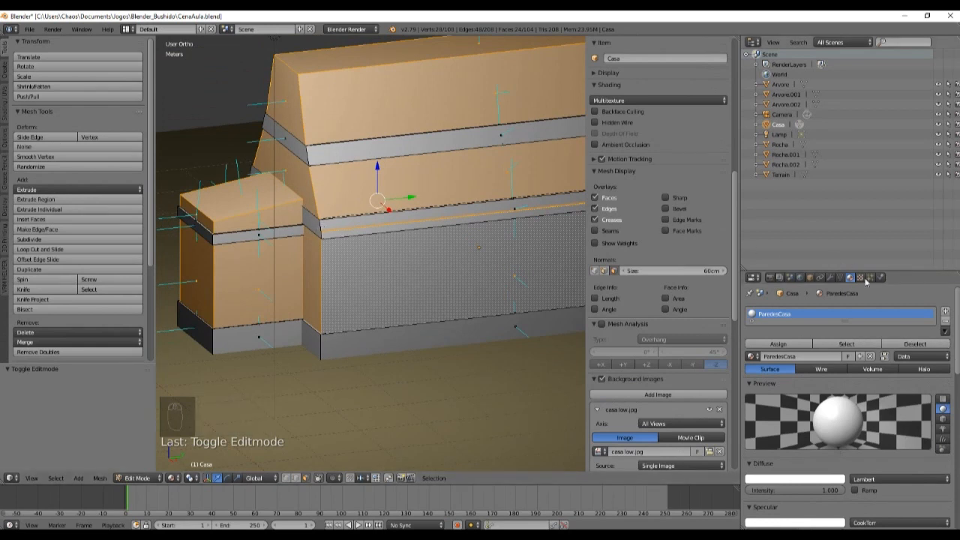
left_click(945, 312)
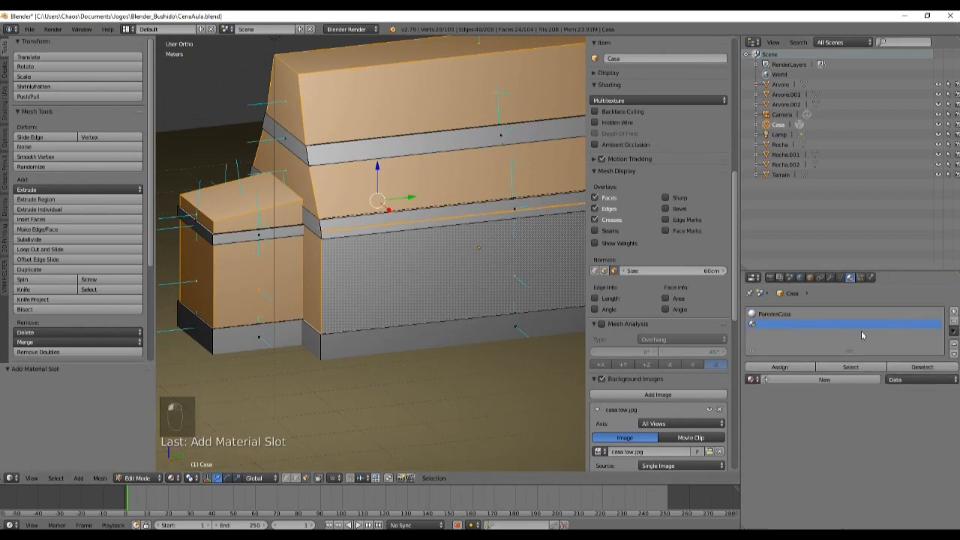
left_click(752, 380)
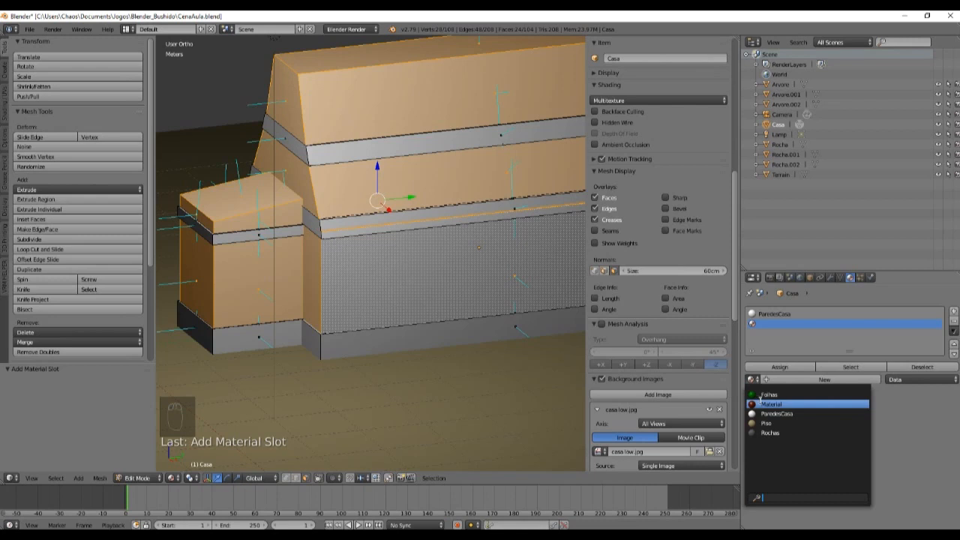
left_click(765, 404)
left_click(783, 366)
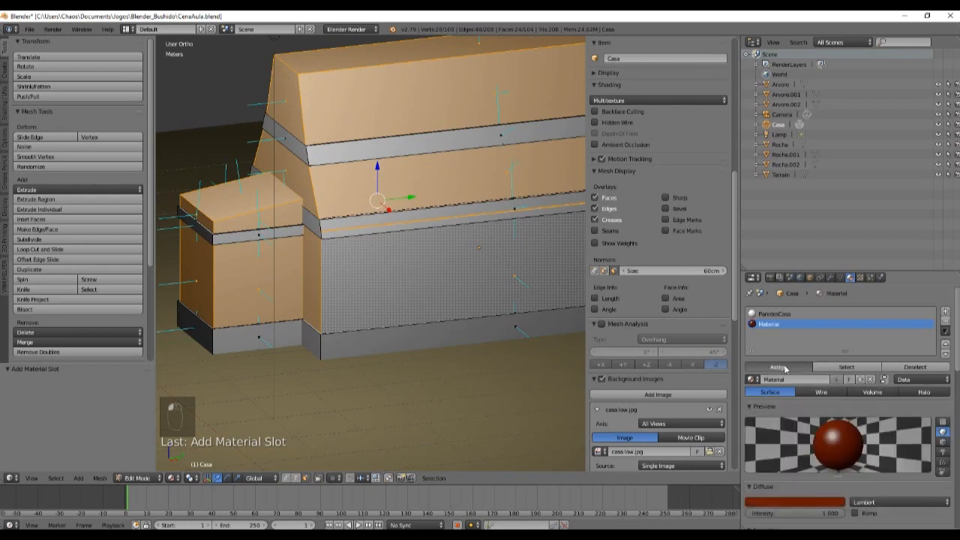
key("ctrl+z")
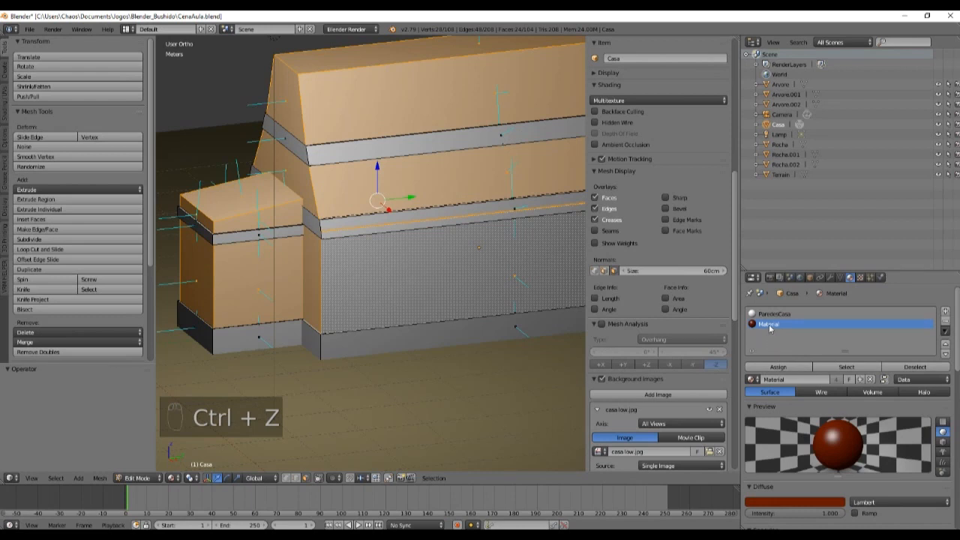
left_click(945, 320)
key("Tab")
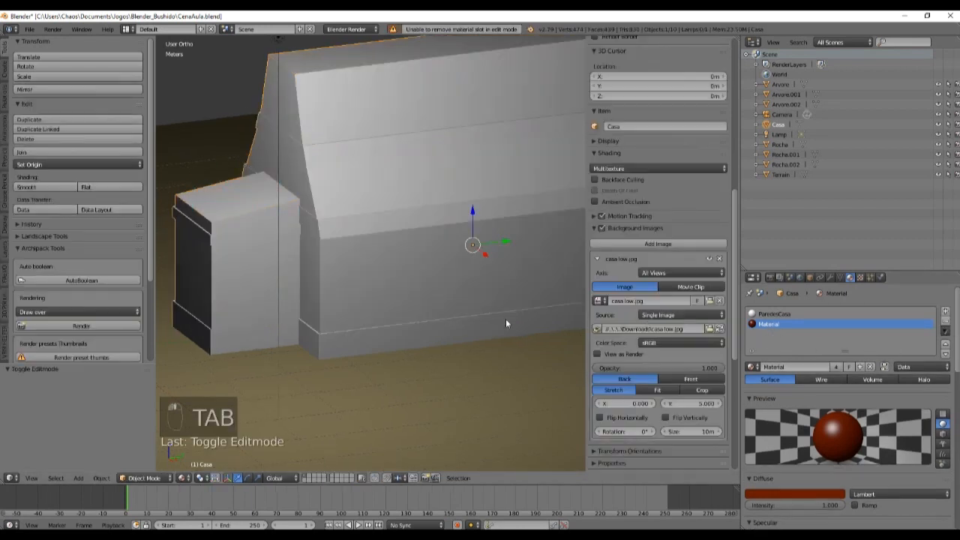
left_click(945, 321)
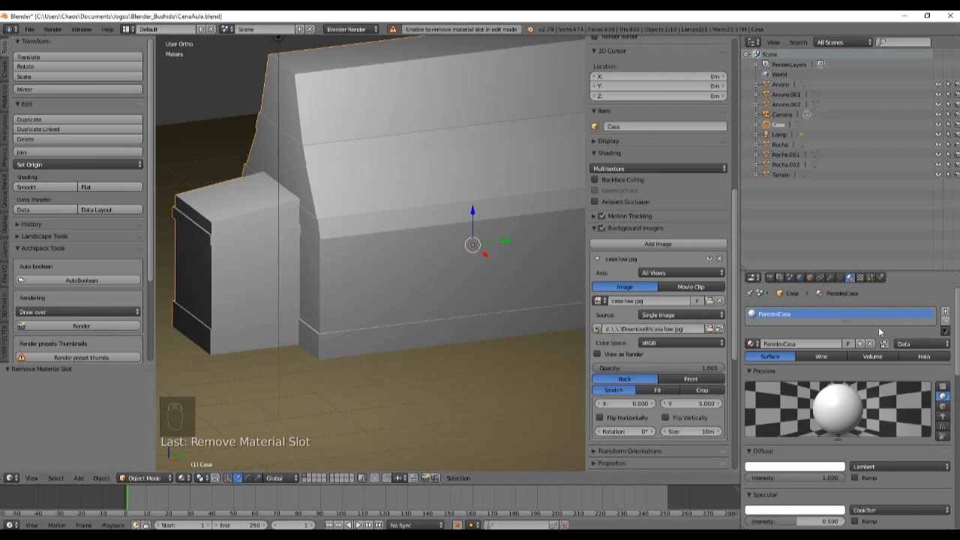
Add a second material slot to the house with a new material named MadeiraCasa.
left_click(945, 312)
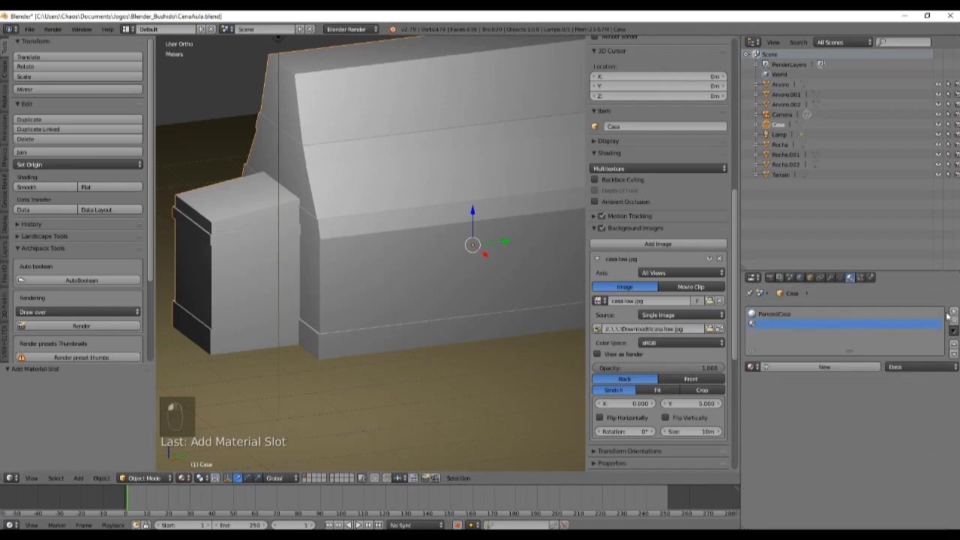
left_click(782, 366)
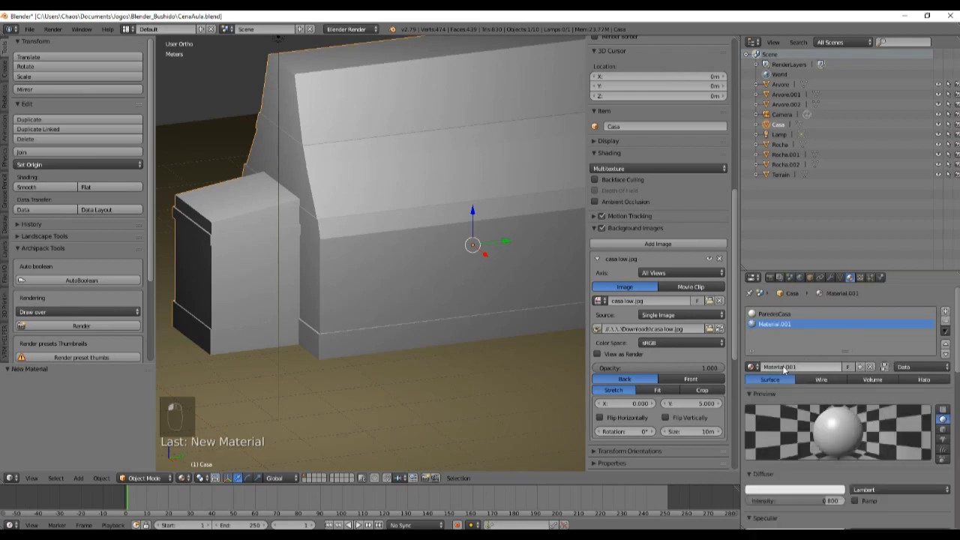
type("Mad")
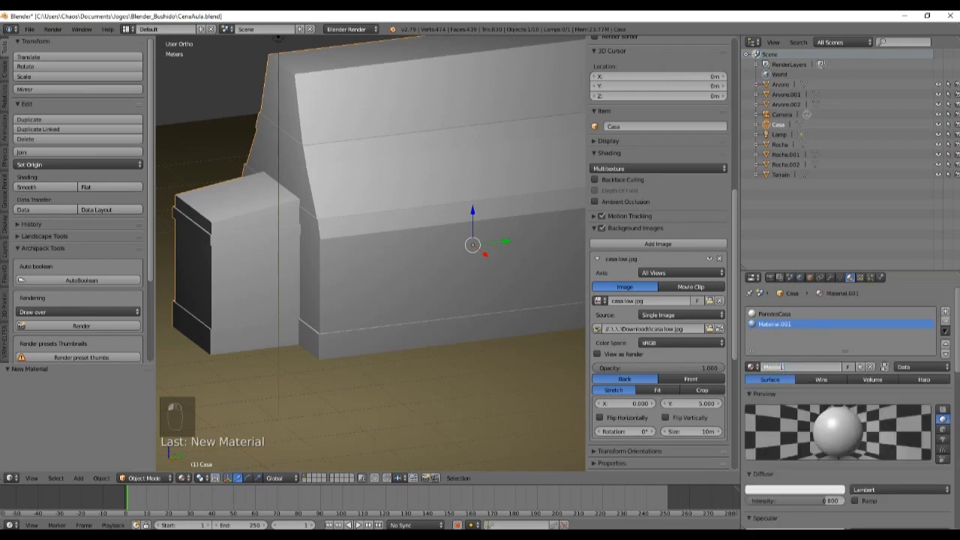
type("eiraCasa")
key("Return")
Give MadeiraCasa a very dark red-brown diffuse colour (about R 0.011, G 0.002, B 0.004), diffuse intensity 0.863 and specular intensity 0.196.
left_click(824, 490)
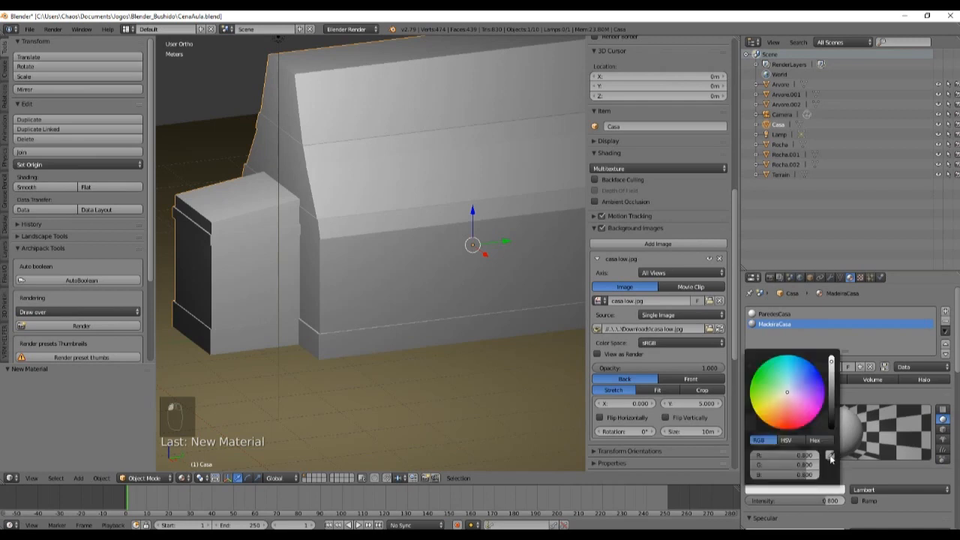
left_click(833, 406)
left_click_drag(831, 406, 794, 415)
left_click(791, 414)
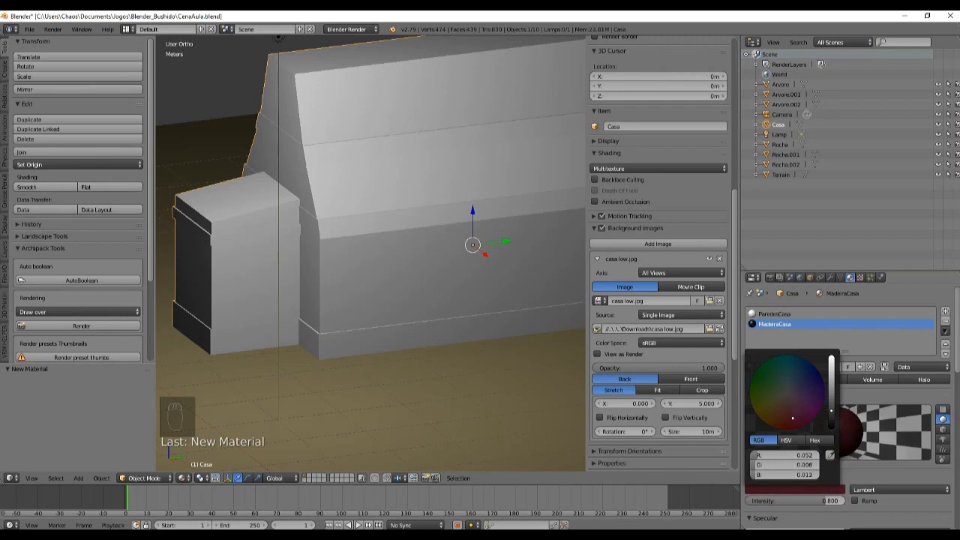
left_click(829, 492)
left_click_drag(830, 419, 831, 423)
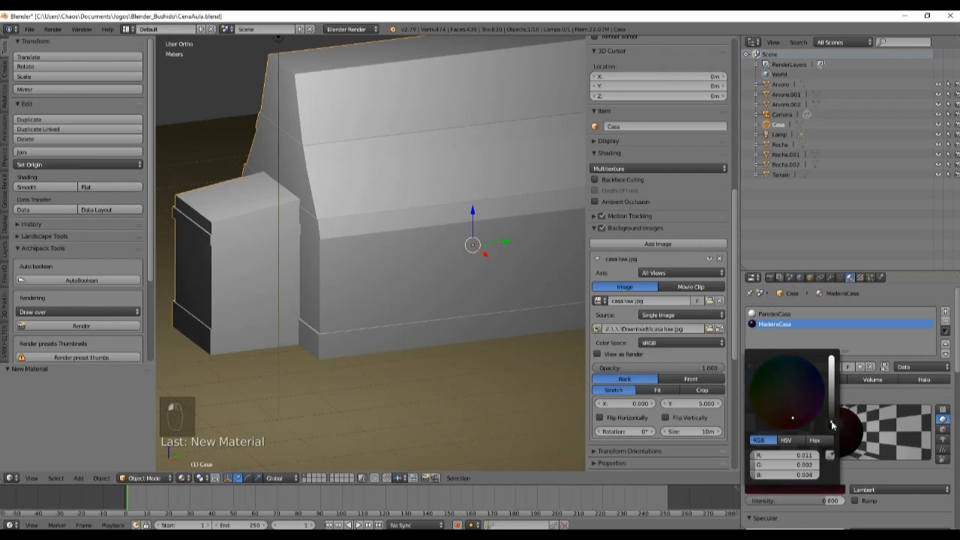
left_click_drag(832, 508, 832, 508)
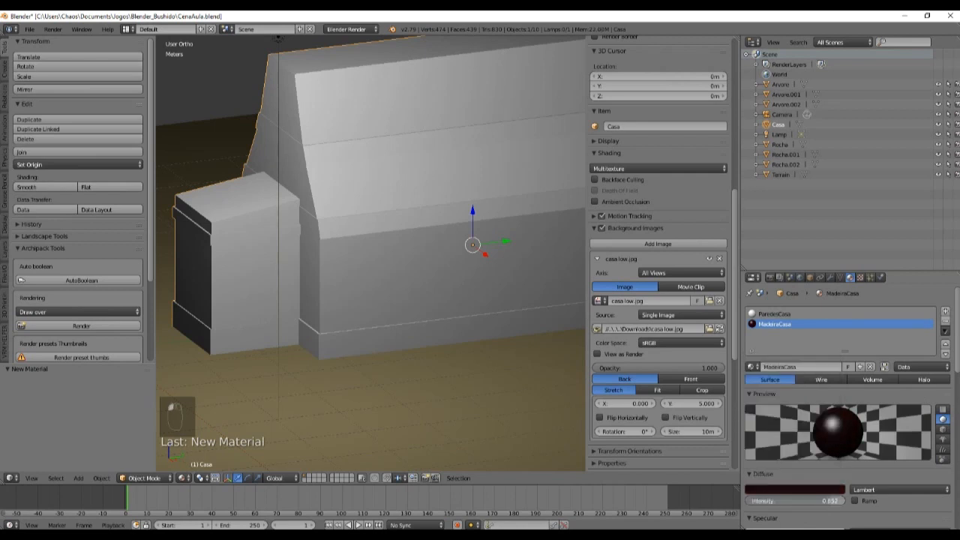
scroll(830, 507, "down", 3)
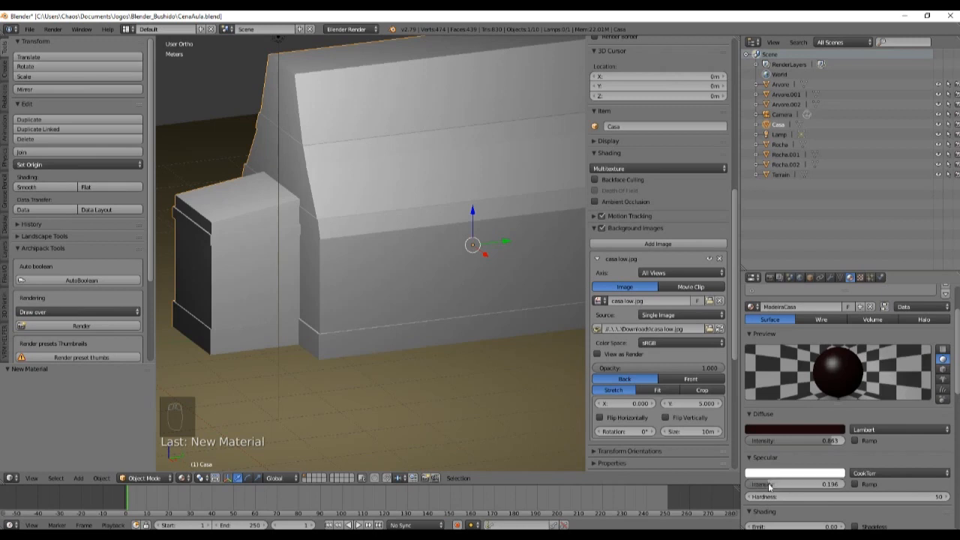
Assign MadeiraCasa to all linked faces of the trim bands on the main house body and the annex, including the base bands.
middle_click_drag(435, 390, 450, 322)
key("Tab")
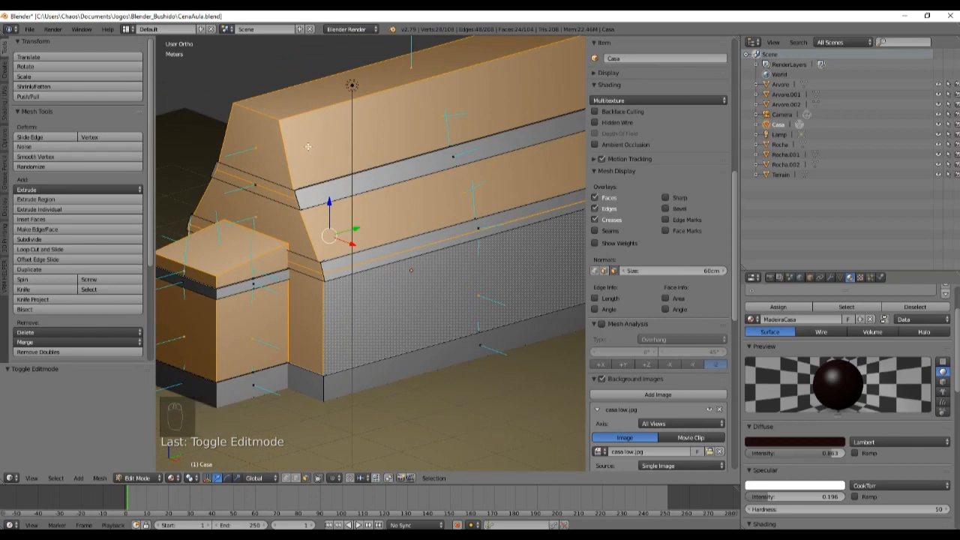
right_click(350, 188)
key("w")
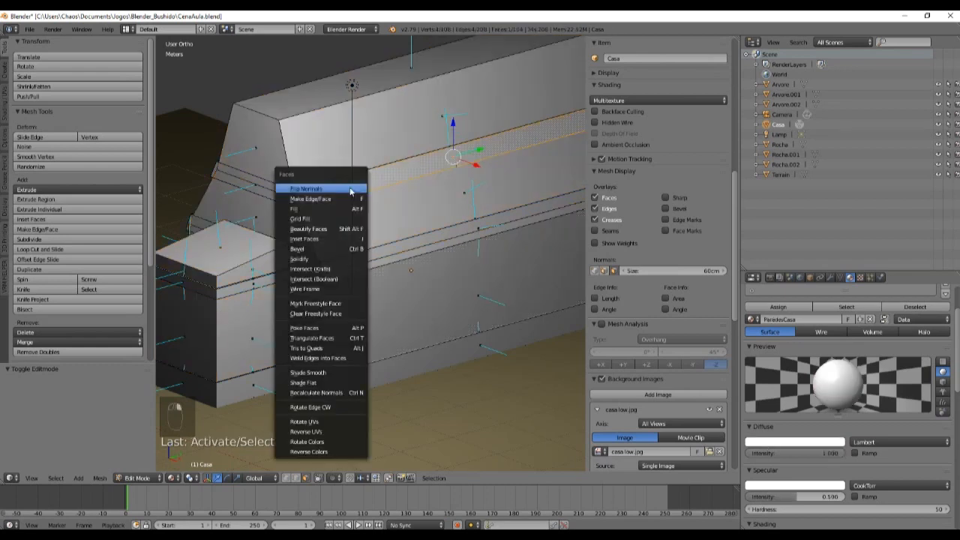
key("Escape")
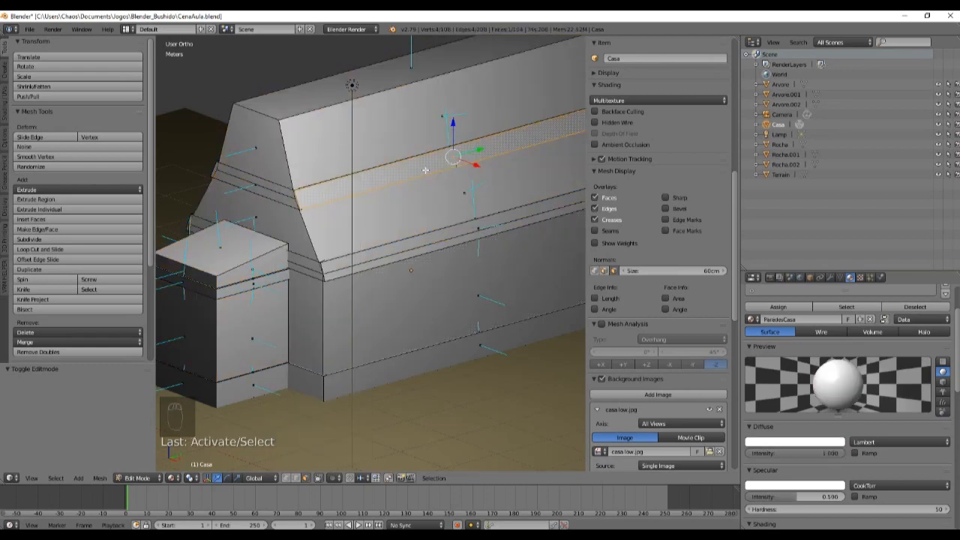
key("l")
key("l")
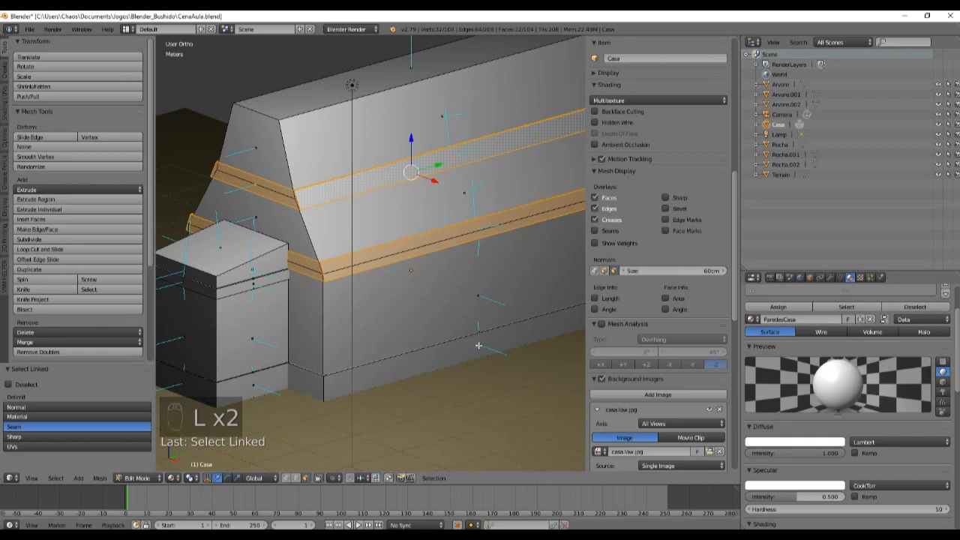
key("l")
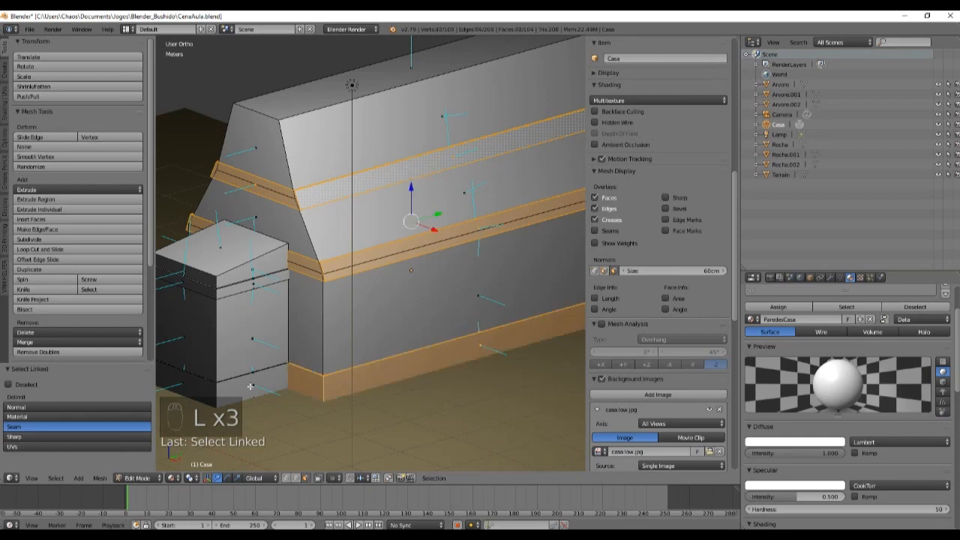
key("l")
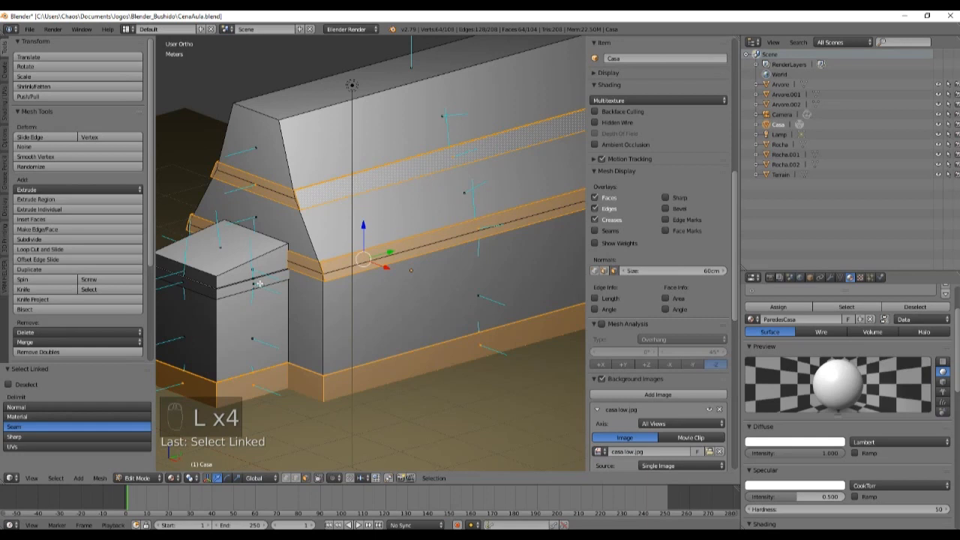
key("l")
scroll(800, 346, "up", 2)
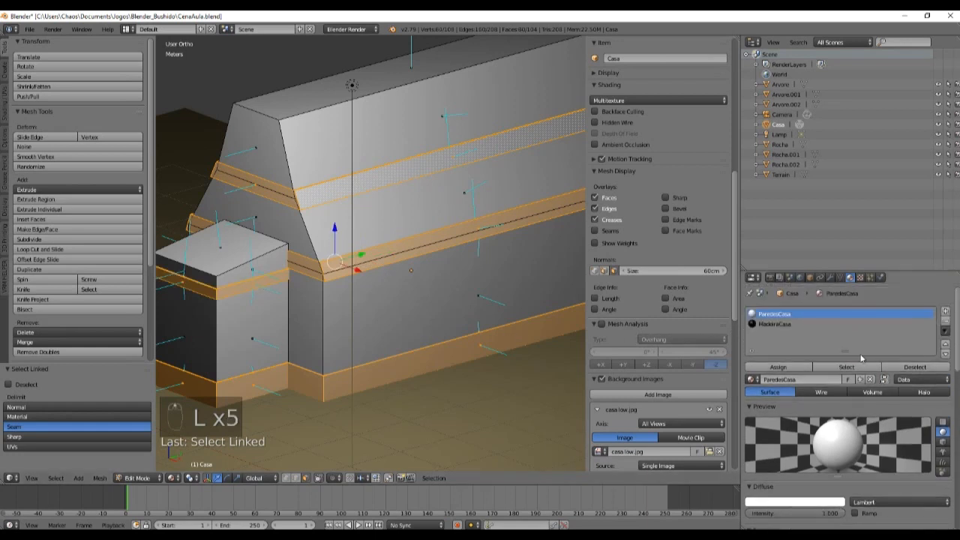
left_click(767, 324)
left_click(778, 366)
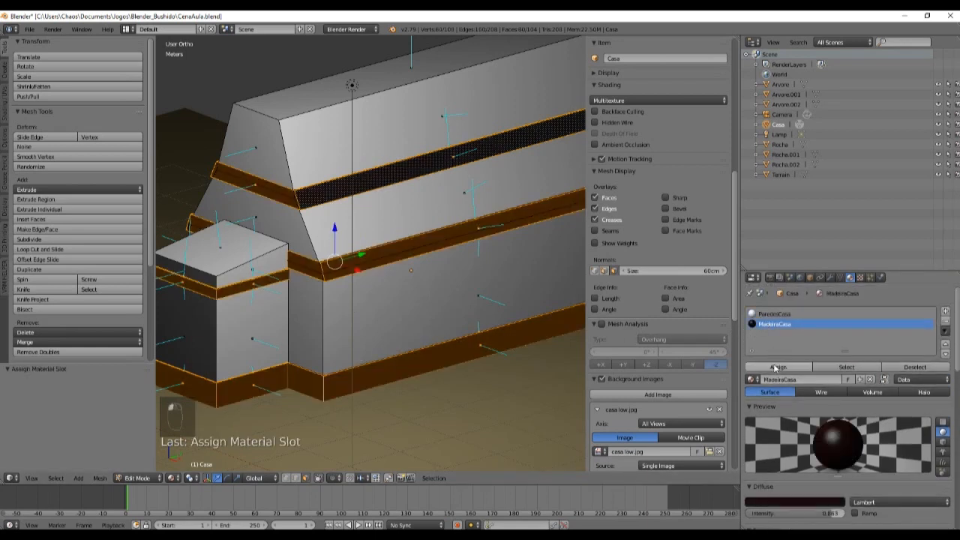
middle_click_drag(430, 341, 407, 302)
key("Tab")
Inspect the house's wall and wood materials from several sides, looking closely at the base band and its corners.
scroll(419, 344, "down", 3)
scroll(407, 338, "up", 3)
scroll(402, 310, "down", 2)
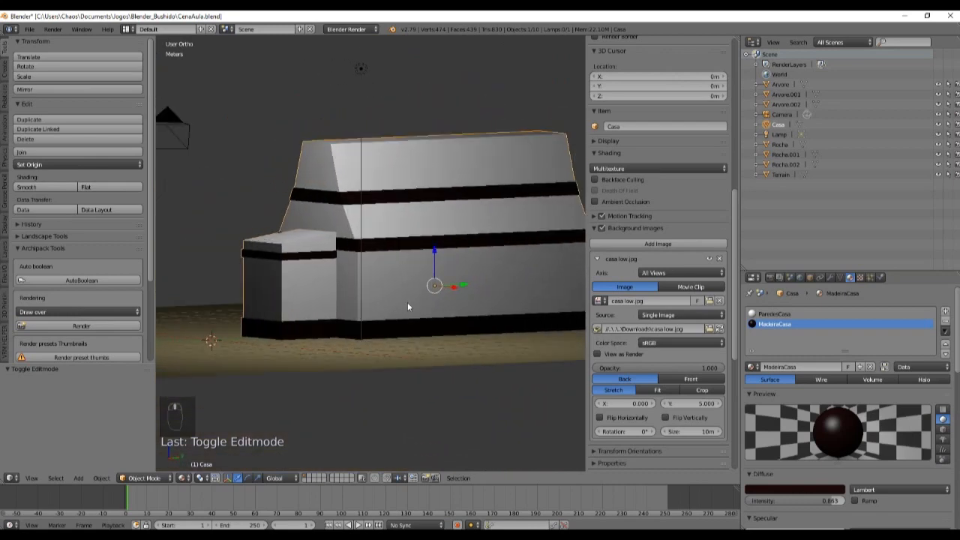
scroll(386, 251, "up", 2)
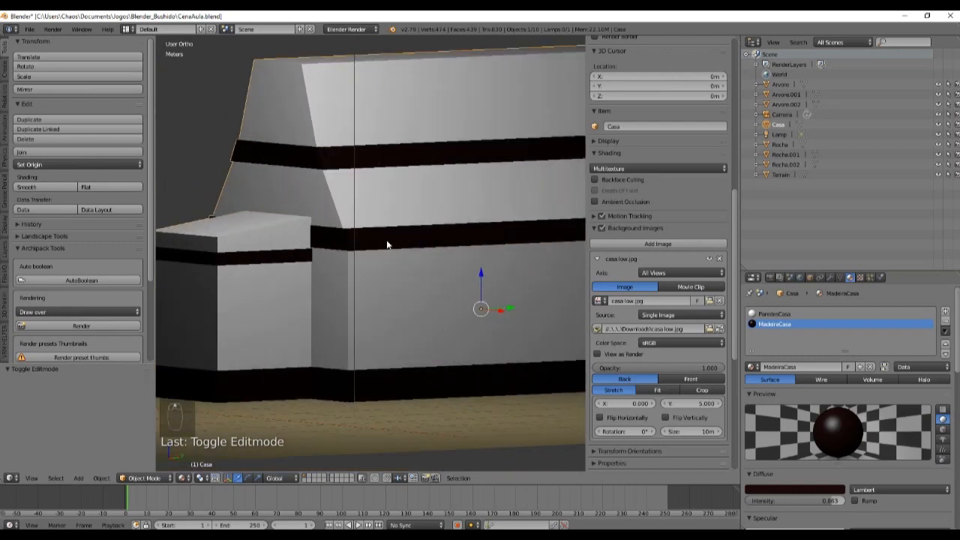
scroll(367, 293, "down", 2)
middle_click_drag(367, 293, 349, 340)
scroll(350, 339, "up", 4)
middle_click_drag(476, 259, 524, 215, "shift")
scroll(474, 263, "up", 4)
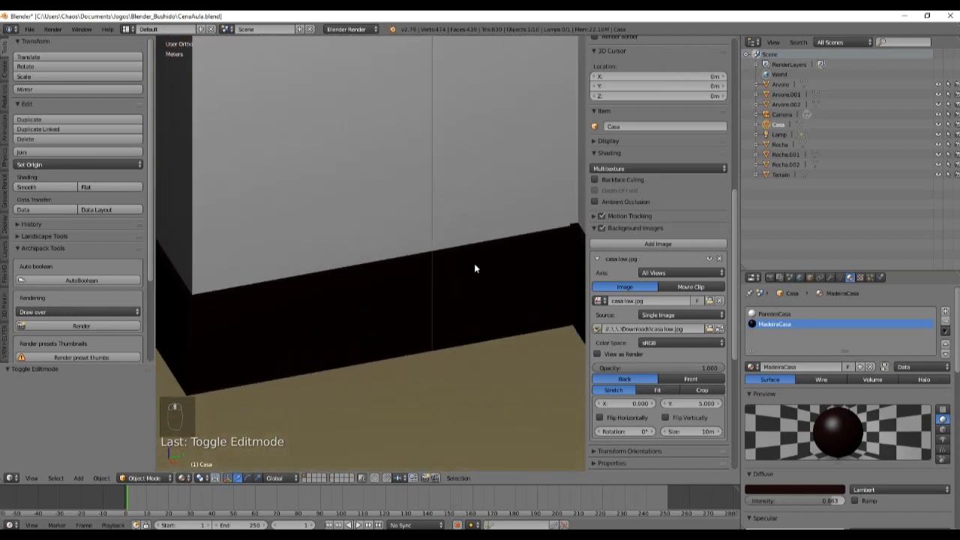
scroll(518, 271, "down", 1)
middle_click_drag(518, 270, 446, 246, "shift")
middle_click_drag(452, 327, 445, 143, "shift")
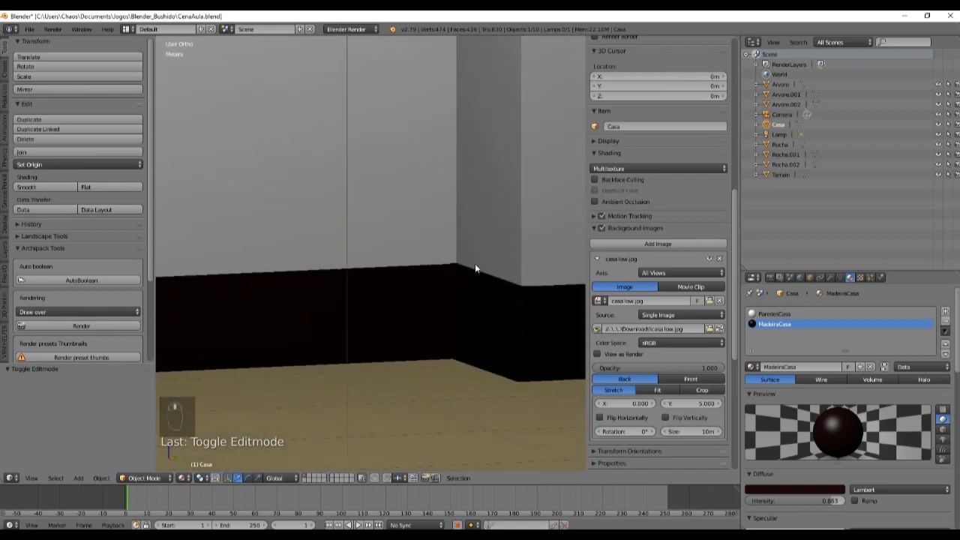
middle_click_drag(475, 267, 473, 252)
scroll(473, 251, "down", 6)
middle_click_drag(456, 219, 330, 267)
Compare the house with the reference image in the right orthographic view, show its modifier settings, and look over the whole scene.
key("KP_5")
key("KP_3")
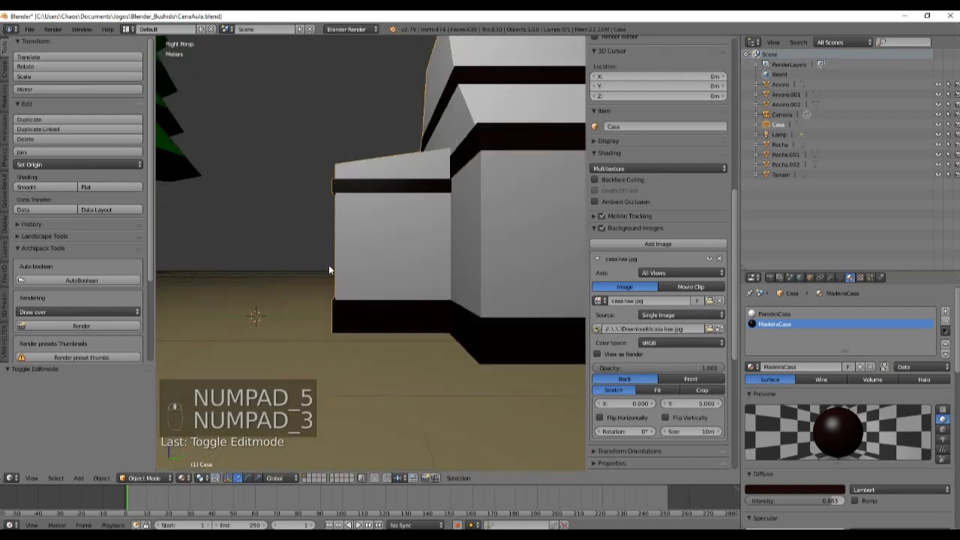
scroll(328, 265, "down", 8)
key("KP_5")
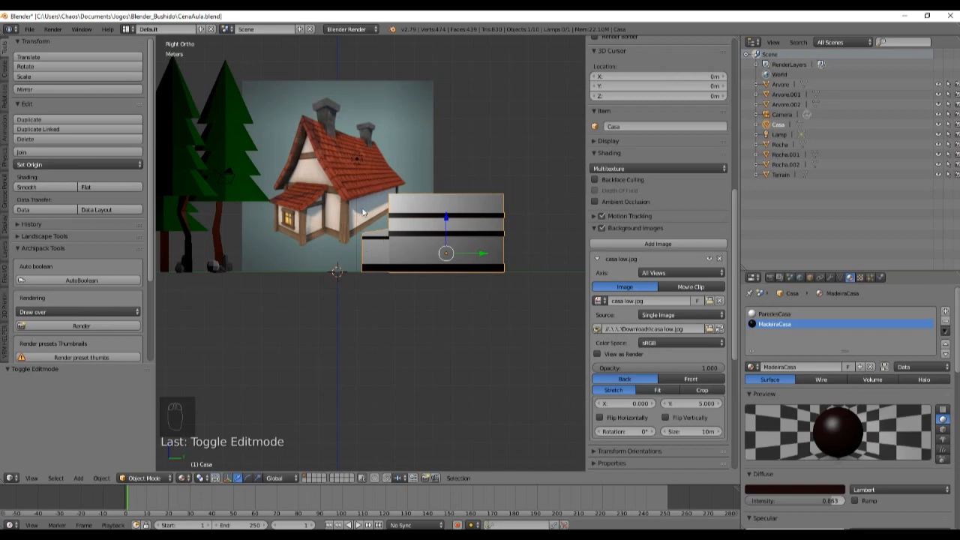
left_click(829, 278)
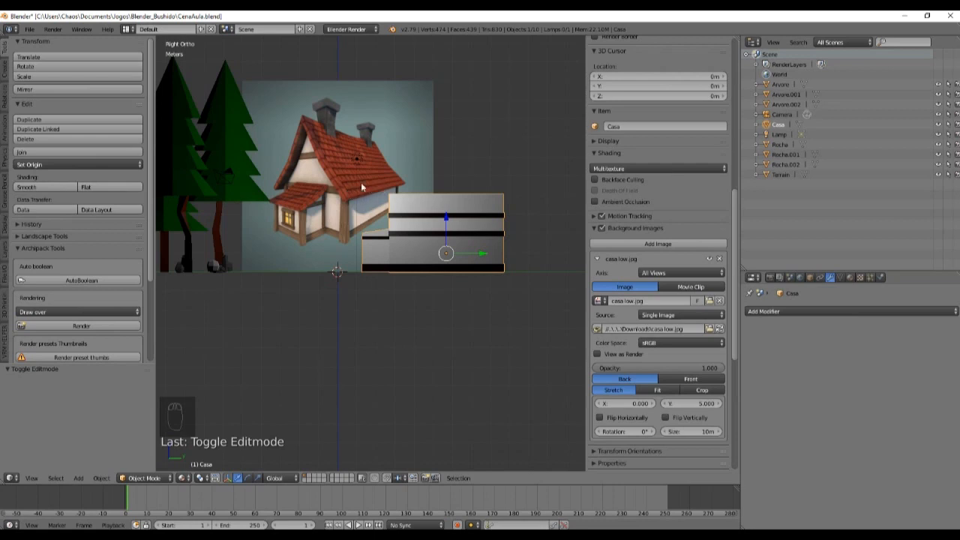
middle_click_drag(361, 182, 390, 278)
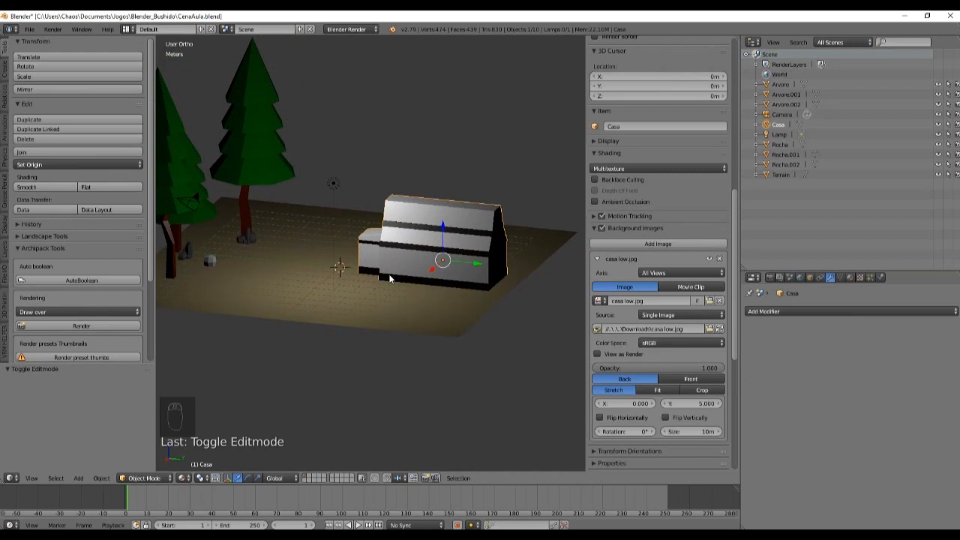
key("KP_3")
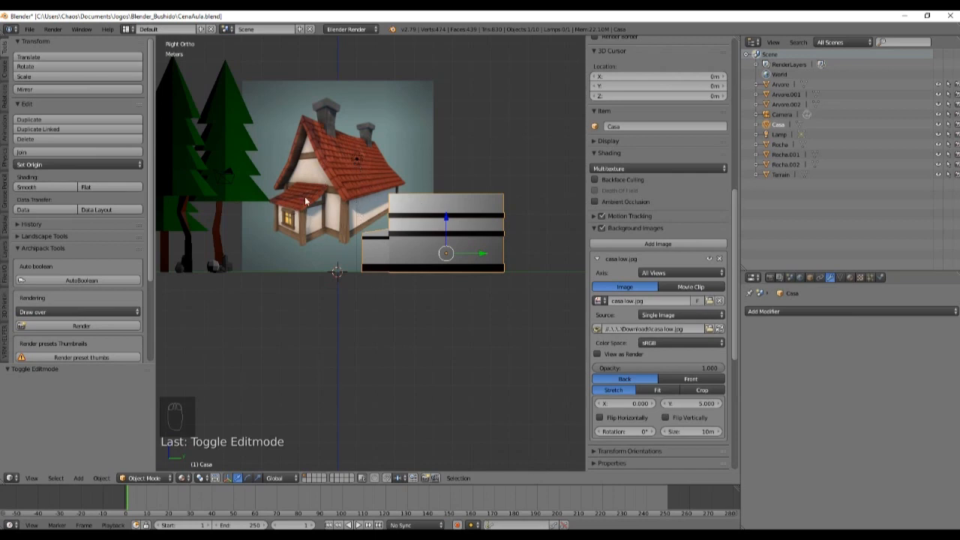
middle_click_drag(360, 241, 358, 313)
scroll(285, 257, "up", 2)
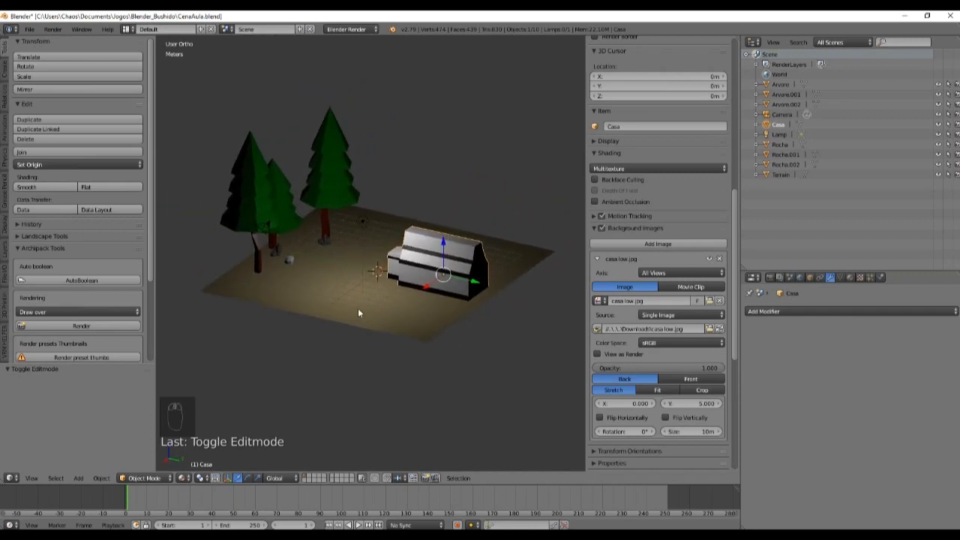